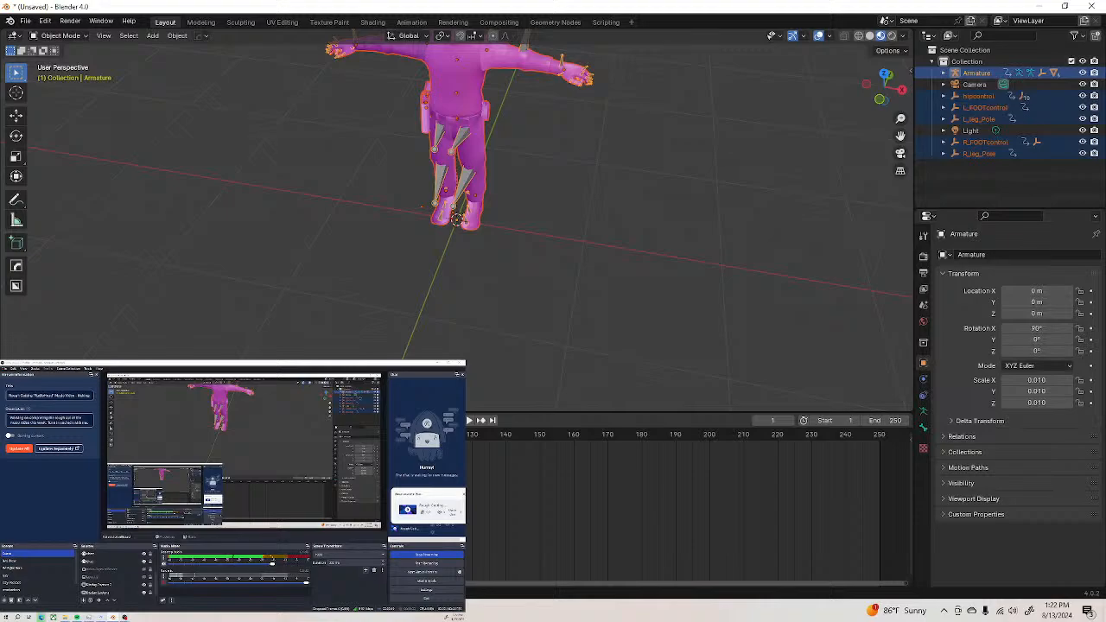
Change the timeline area to a Shader Editor and bring up the material nodes of the character's mesh object
key("shift+F3")
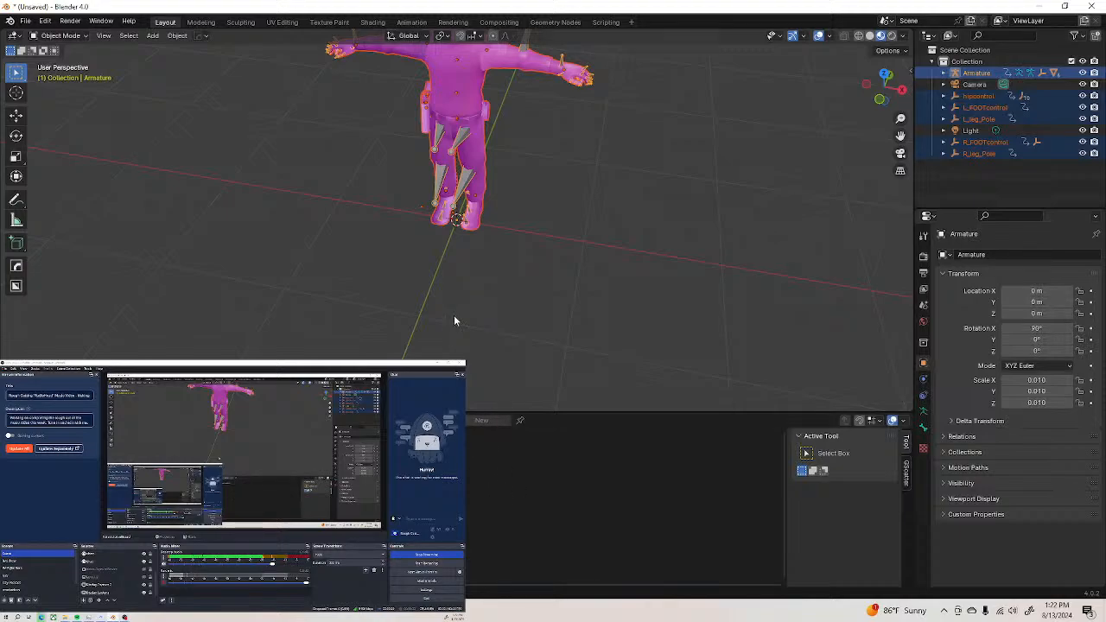
left_click(439, 99)
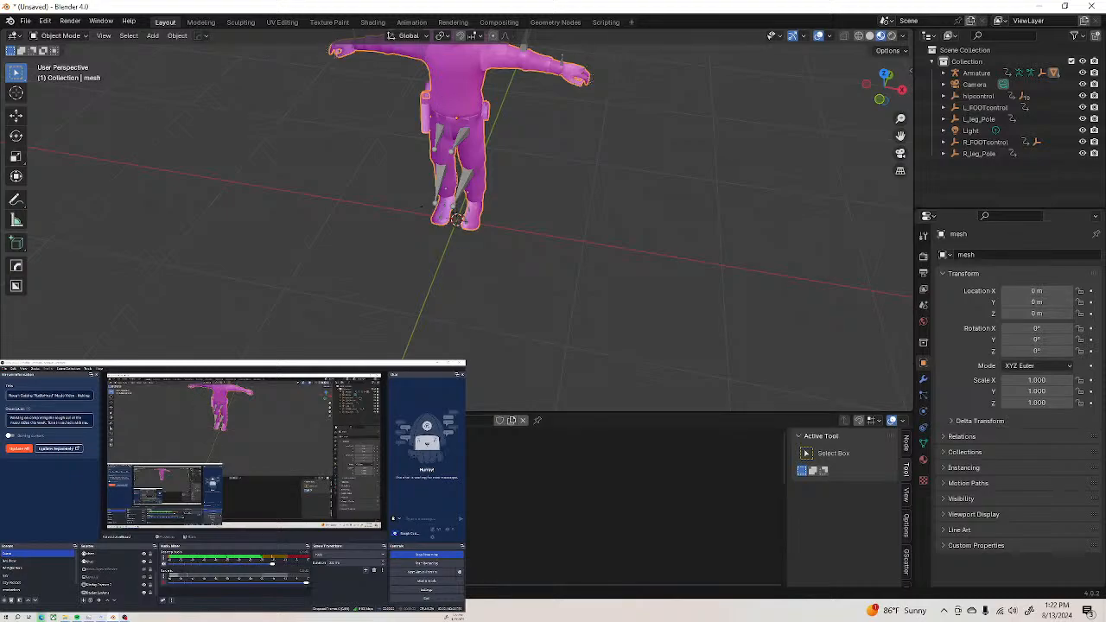
middle_click_drag(350, 462, 558, 500)
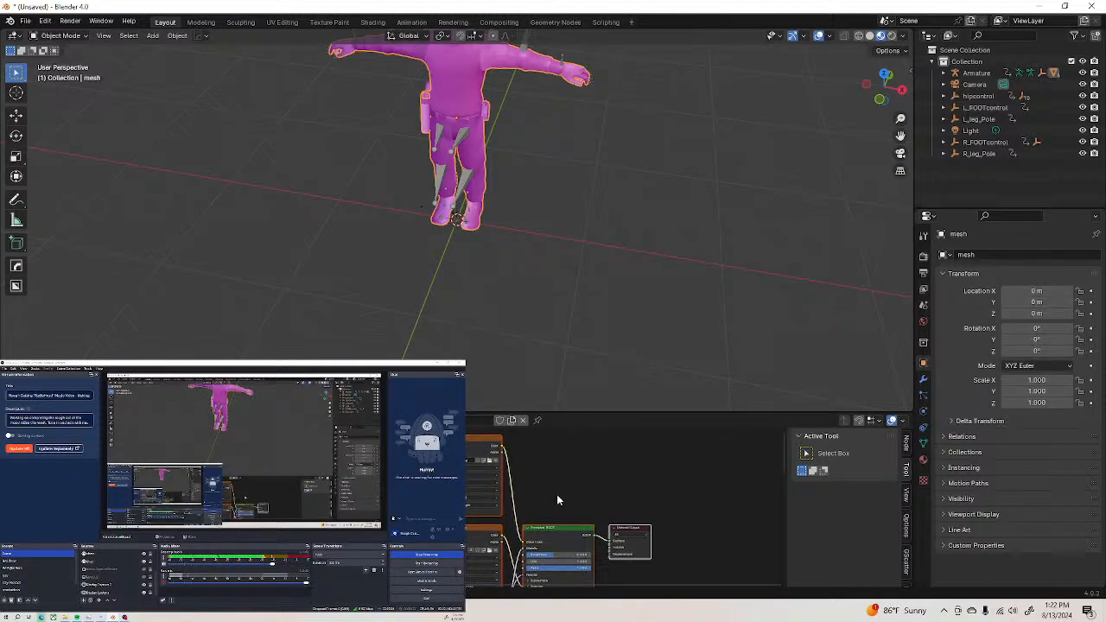
Load thug1Normal.png from F:\Terrorist 3d Models\textures into the character material's uppermost image texture node
left_click(488, 464)
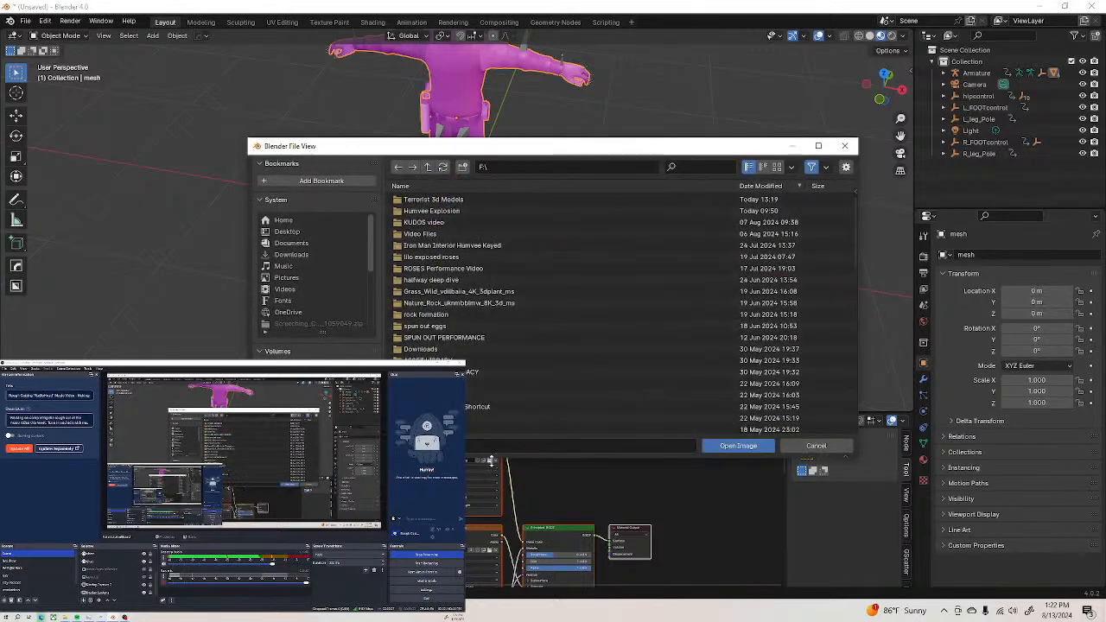
double_click(477, 200)
left_click(468, 207)
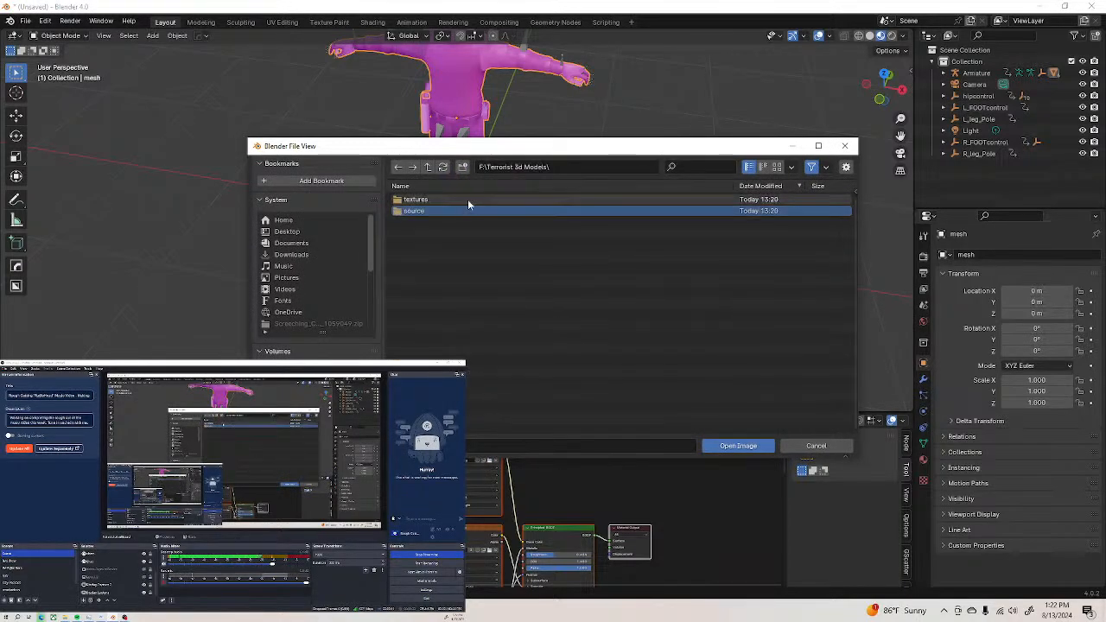
double_click(468, 199)
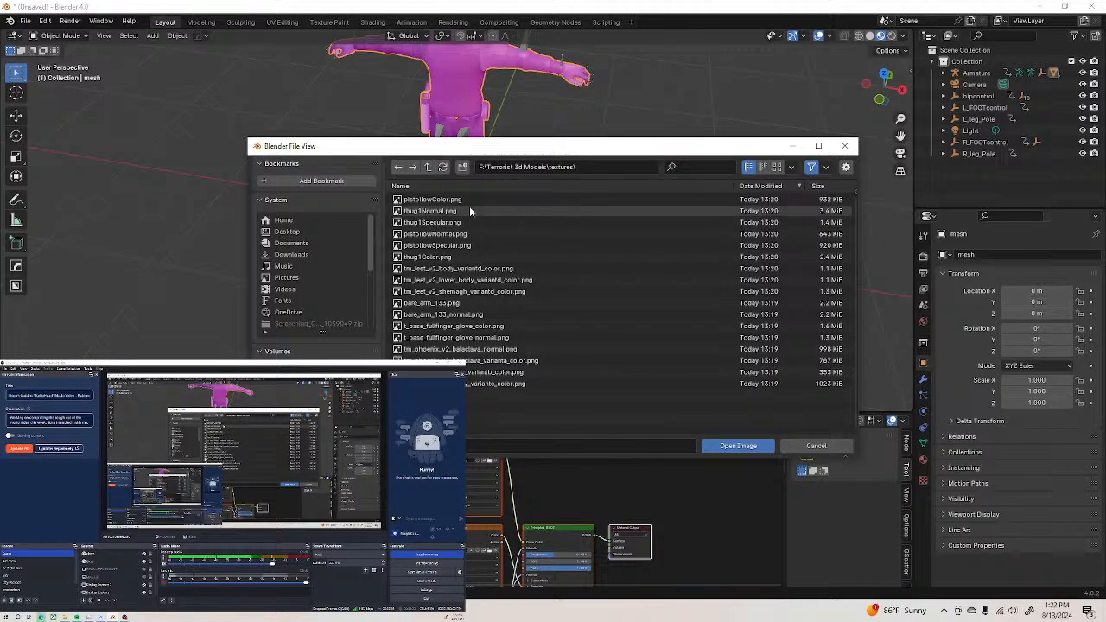
left_click(469, 211)
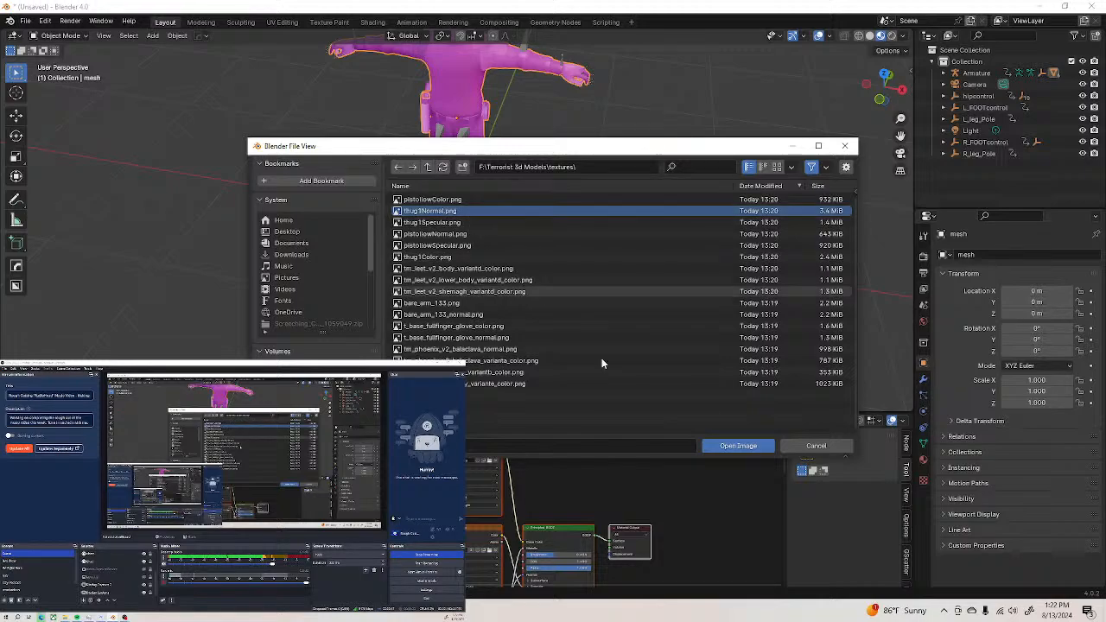
left_click(733, 445)
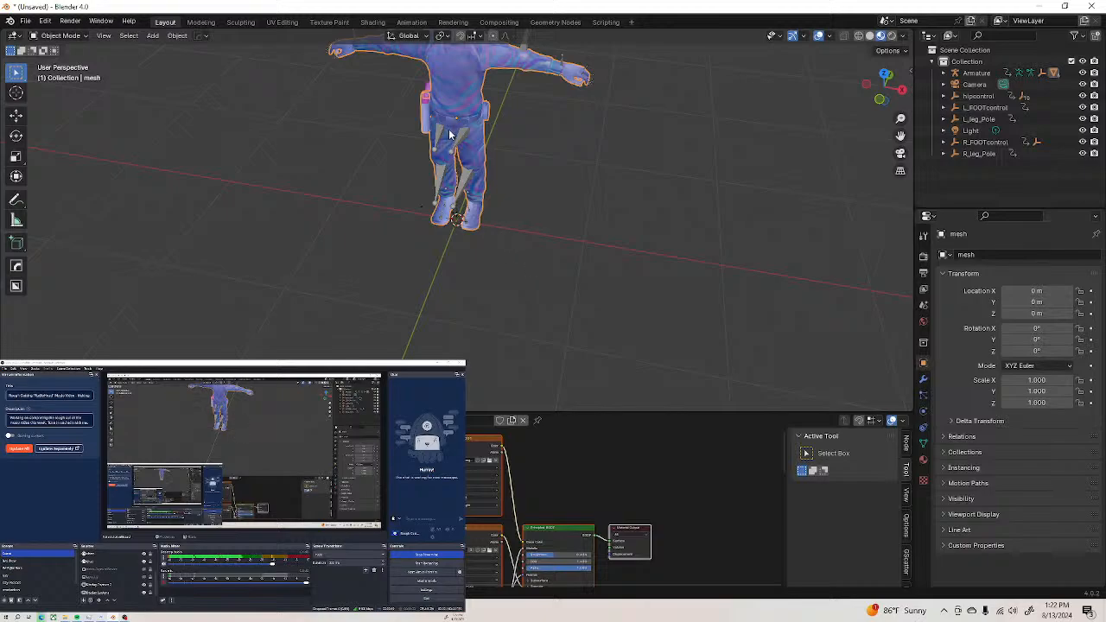
Load thug1Specular.png from the Terrorist 3d Models textures folder into the middle image texture node of the character material
scroll(524, 570, "up", 3)
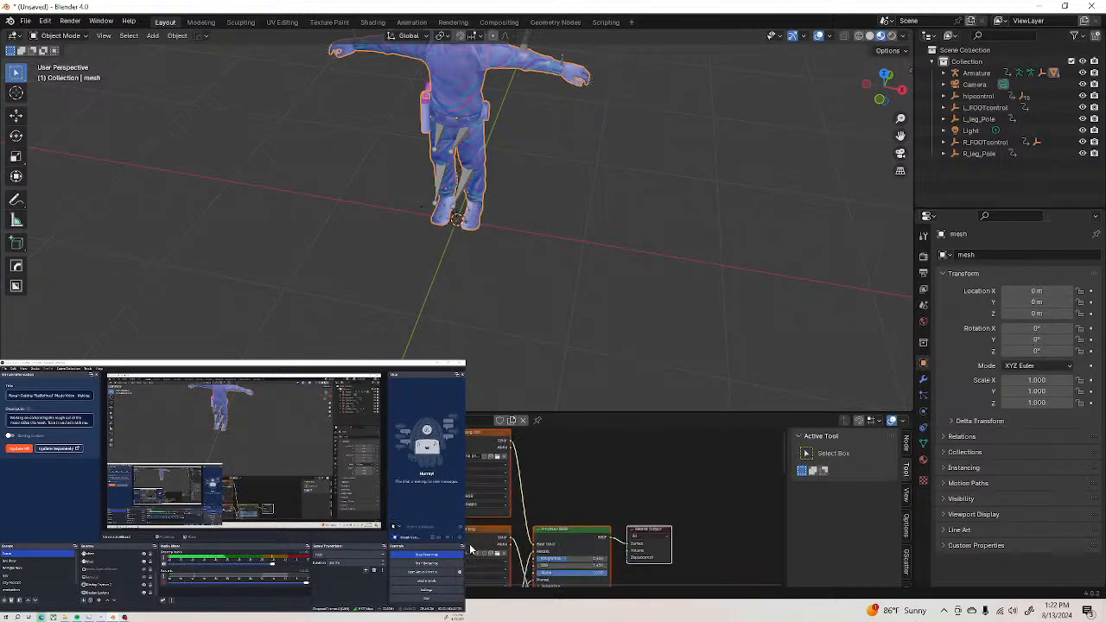
left_click(524, 566)
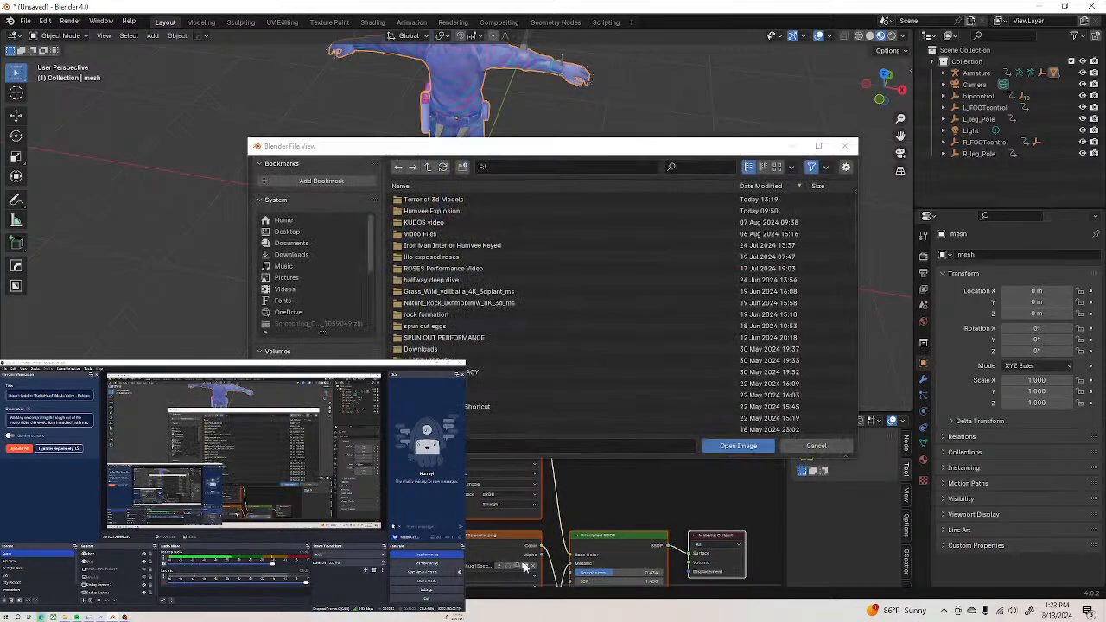
double_click(406, 200)
double_click(402, 200)
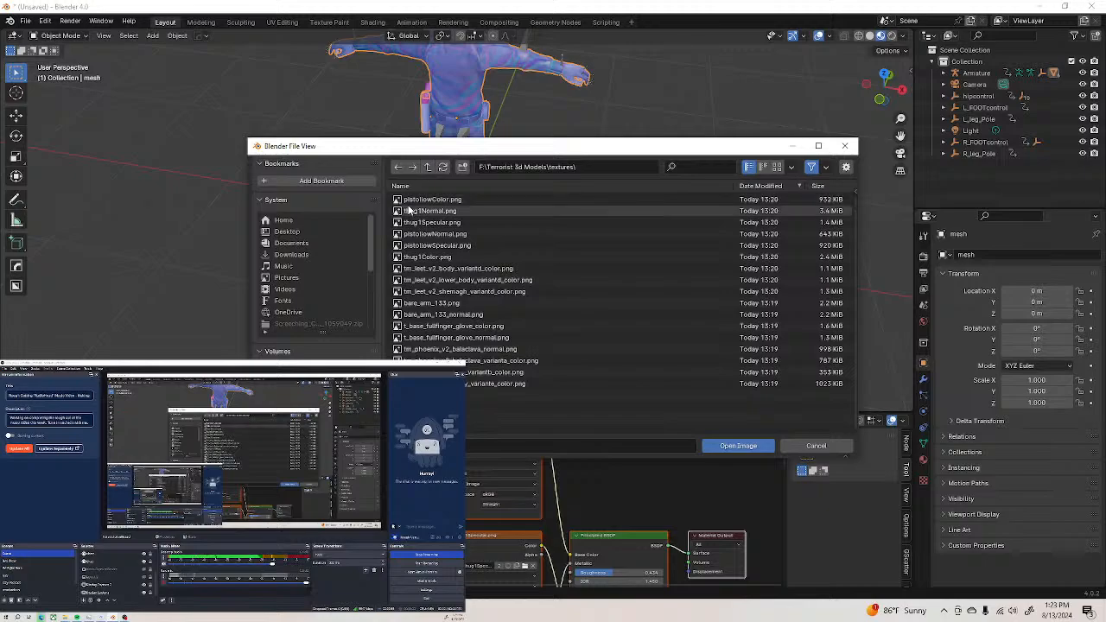
left_click(430, 222)
left_click(743, 446)
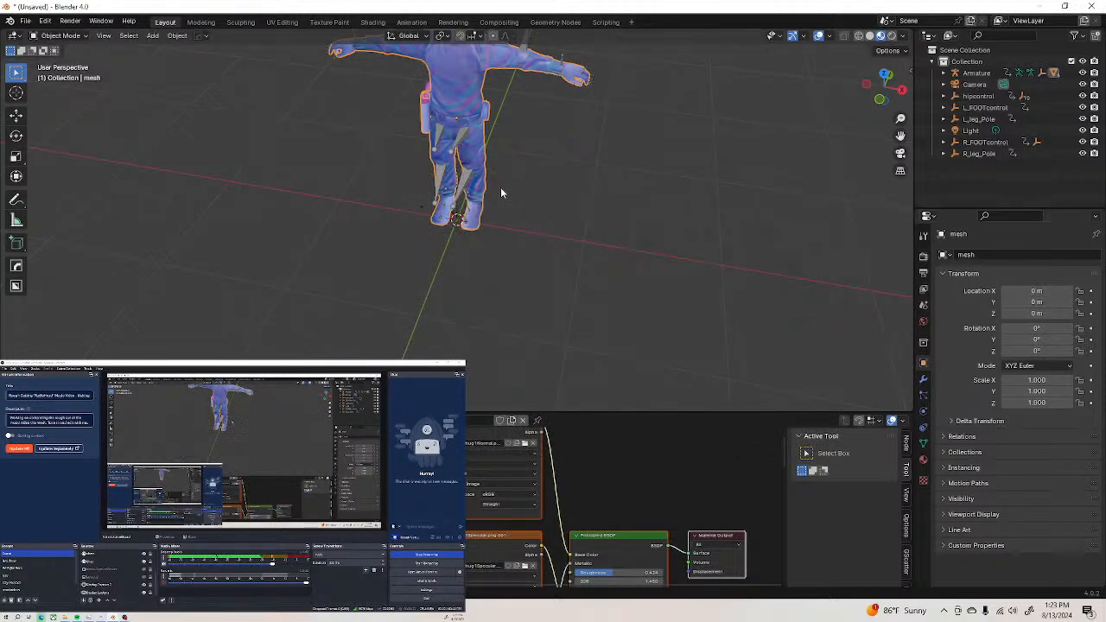
Load thug1Specular.png from the textures folder into the image texture node below the middle one in the character material
middle_click_drag(534, 569, 523, 531)
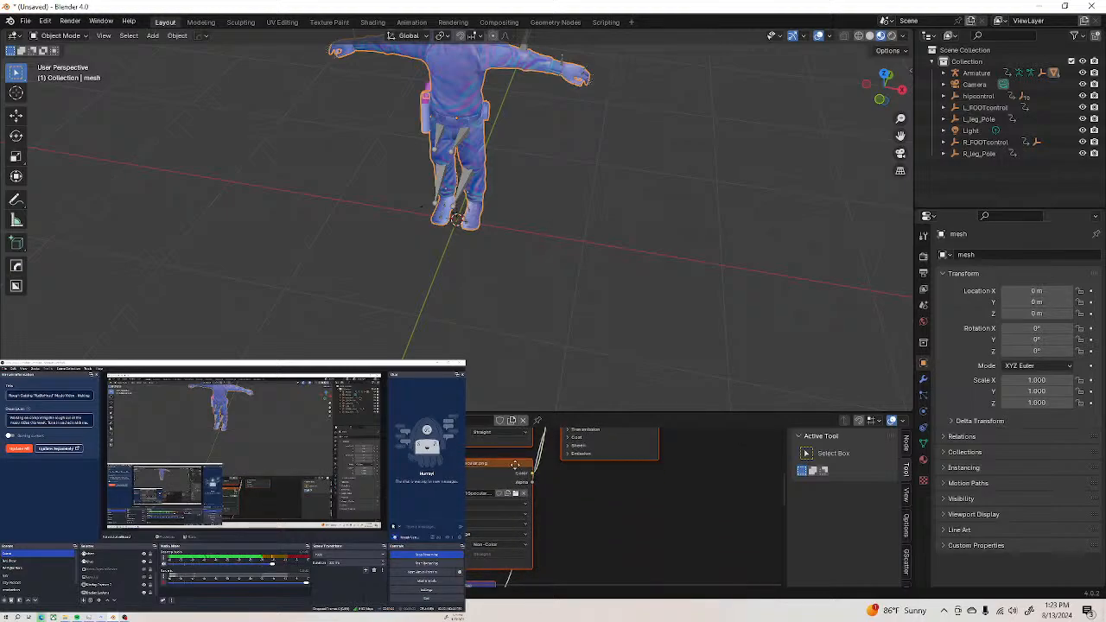
middle_click_drag(515, 464, 528, 518)
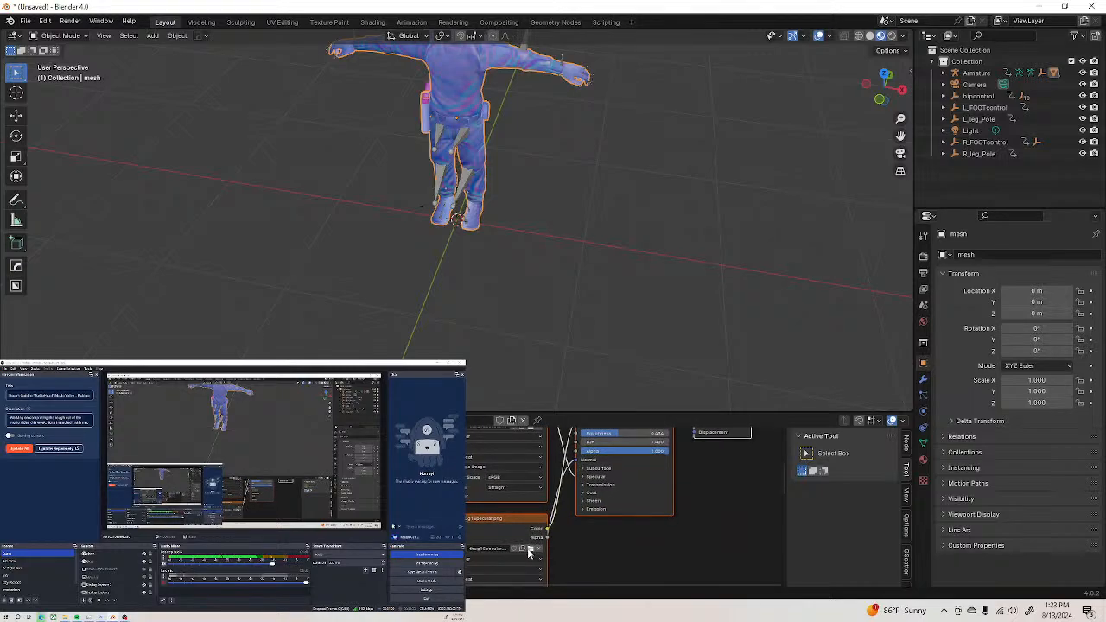
left_click(529, 549)
double_click(413, 199)
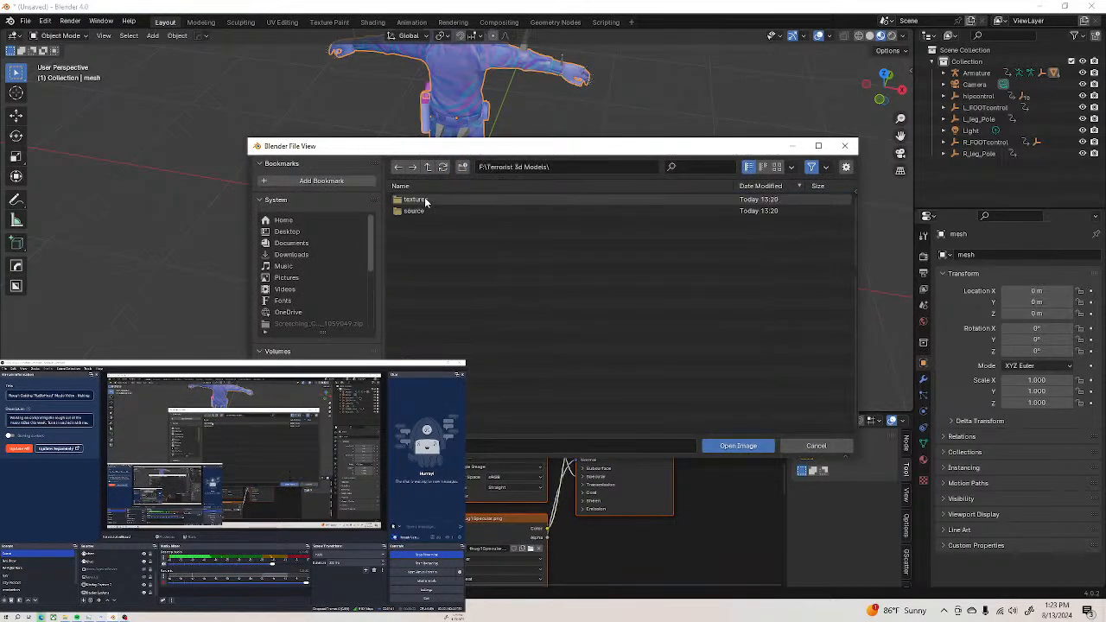
double_click(425, 201)
left_click(439, 223)
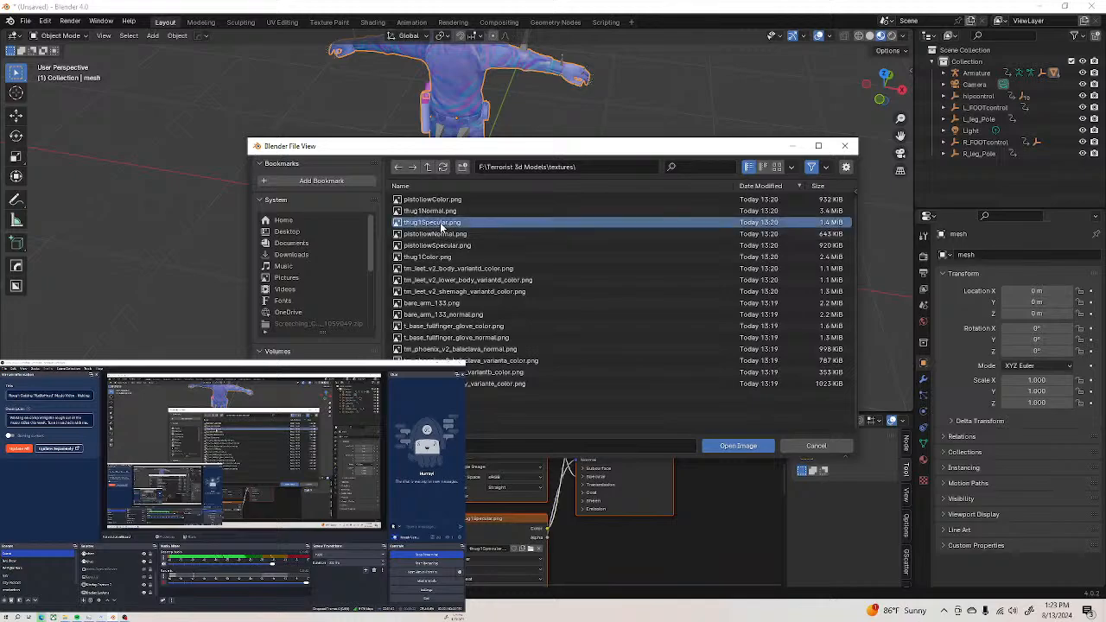
left_click(715, 446)
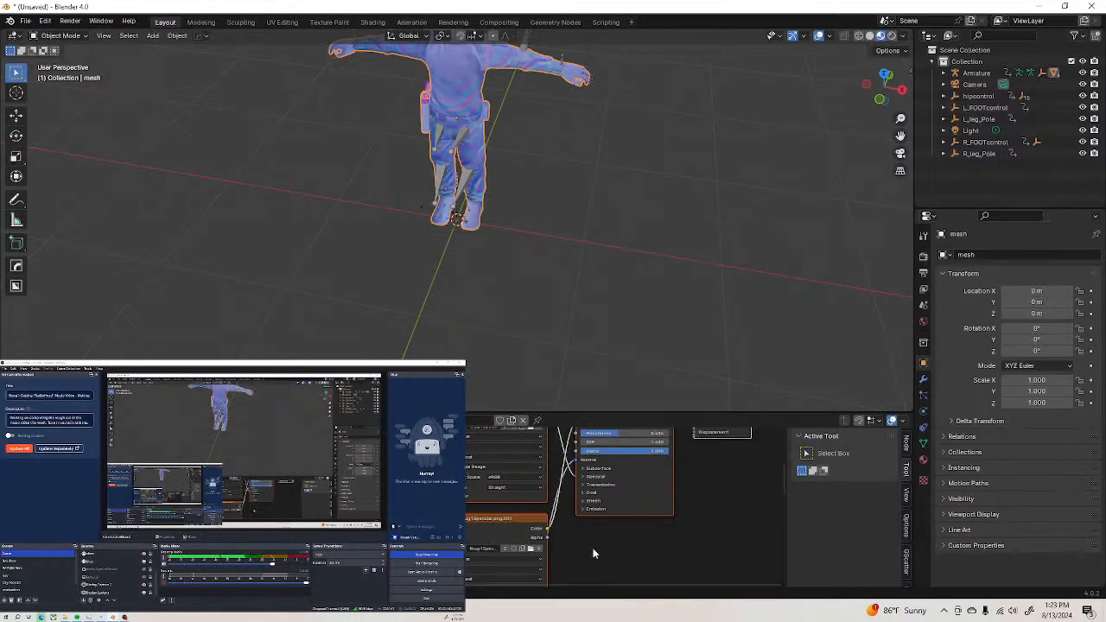
Examine the character's textures from several sides, using Rendered viewport shading
middle_click_drag(572, 563, 520, 445)
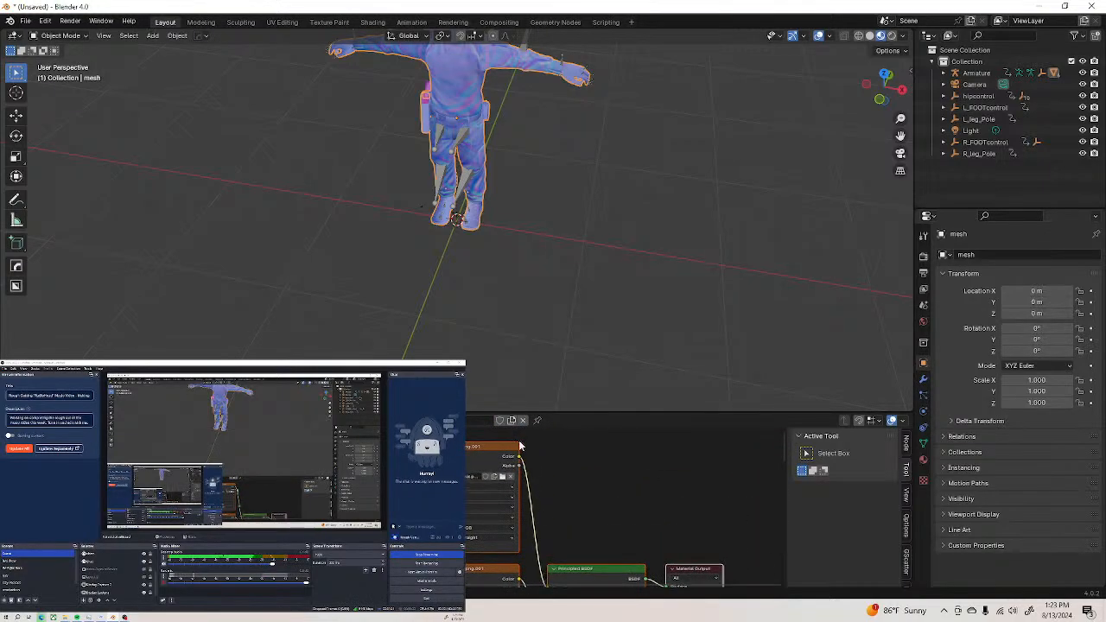
middle_click_drag(451, 156, 526, 141)
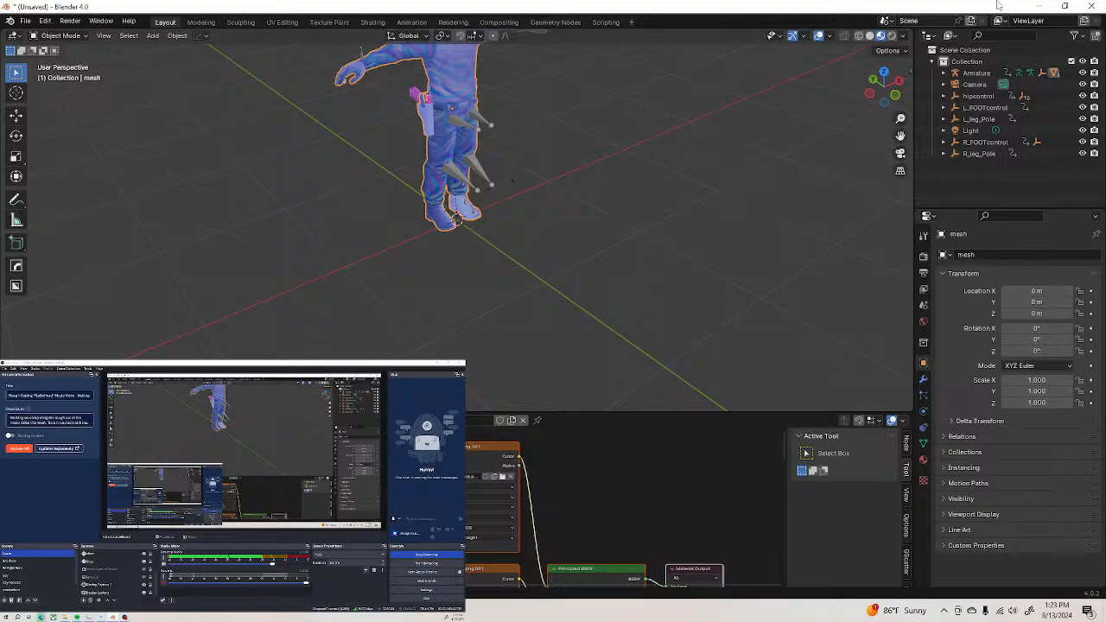
left_click(891, 36)
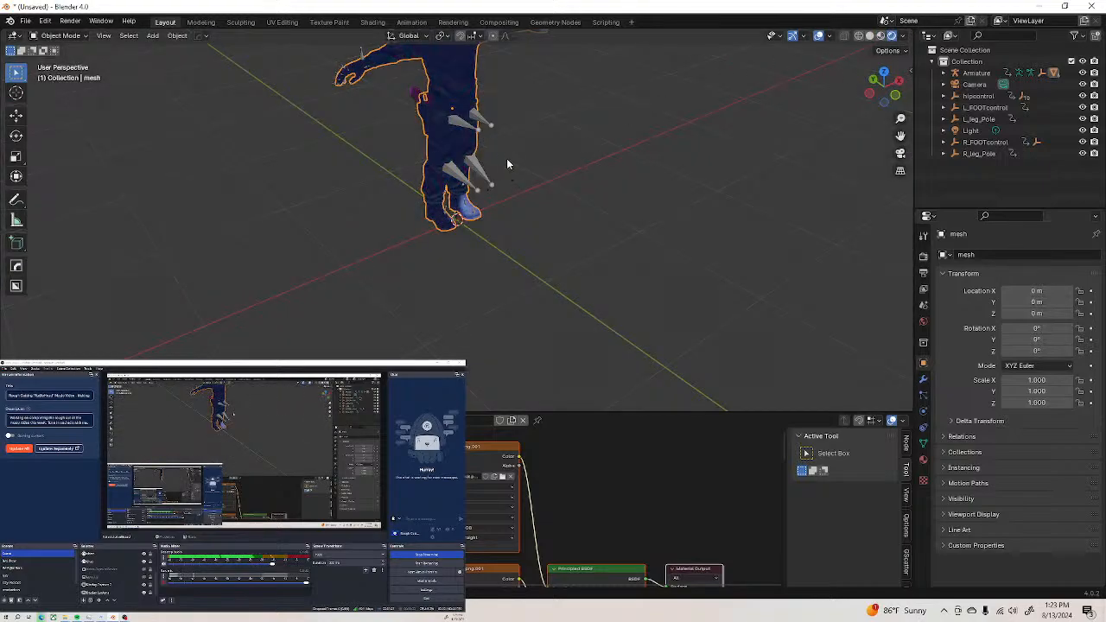
middle_click_drag(506, 158, 359, 182)
middle_click_drag(459, 163, 358, 129)
left_click(415, 100)
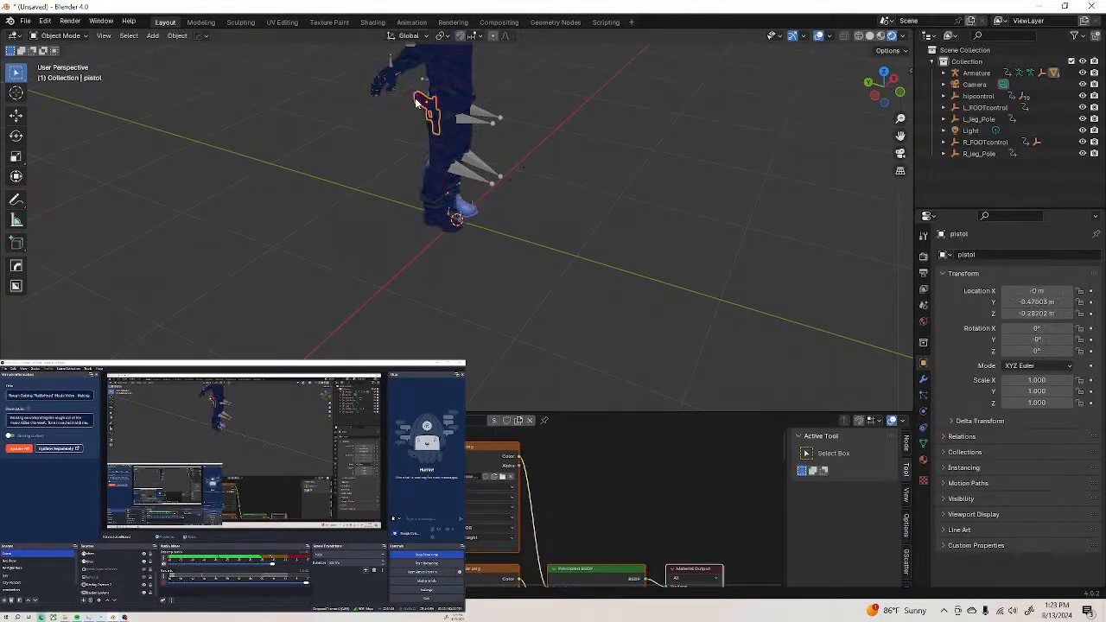
left_click(501, 478)
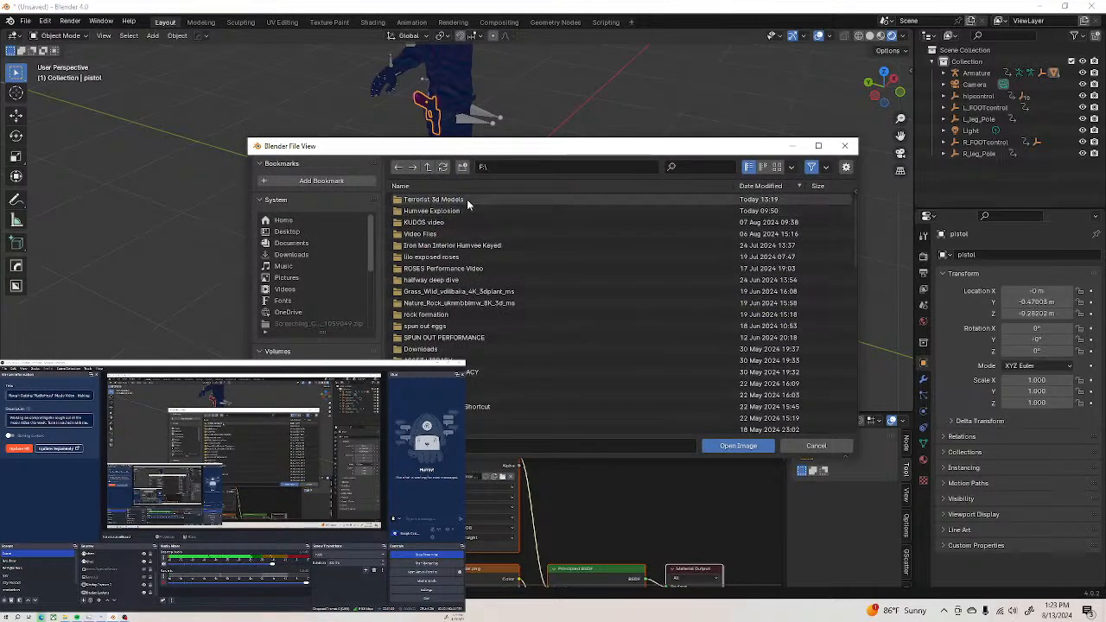
double_click(467, 200)
double_click(467, 201)
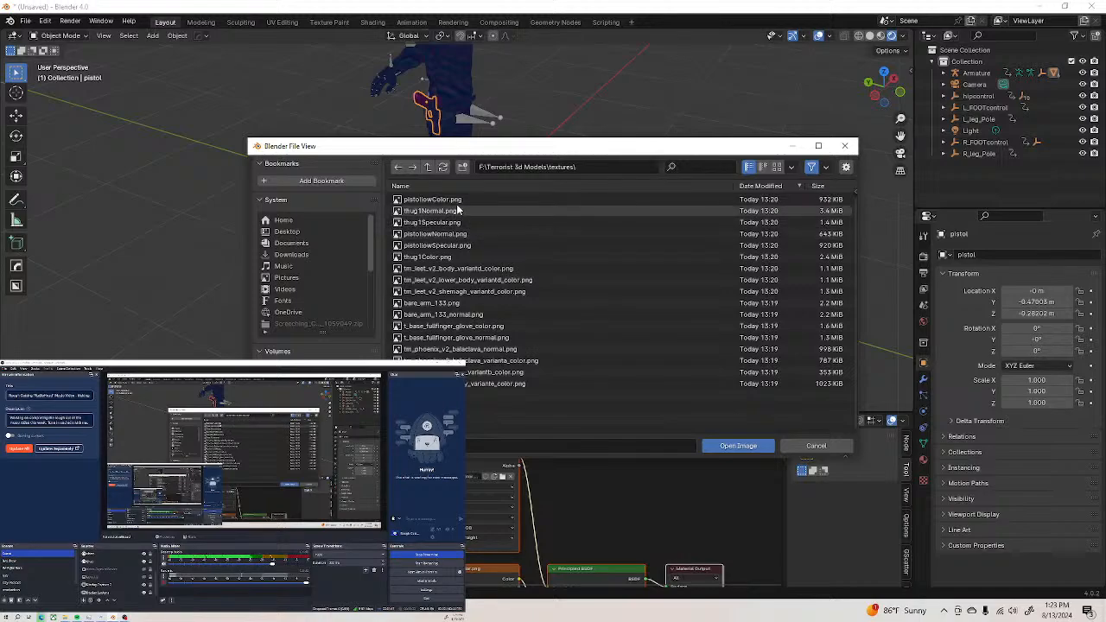
left_click(843, 145)
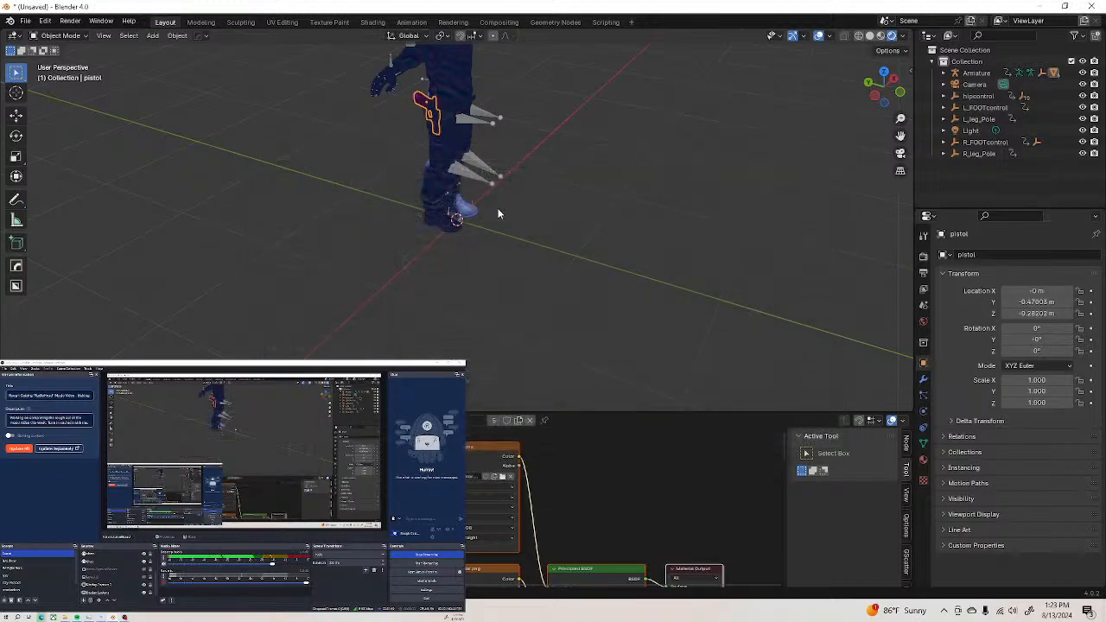
Load thug1Color.png into the uppermost image texture node of the character's mesh material and set the viewport to Material Preview shading
left_click(450, 91)
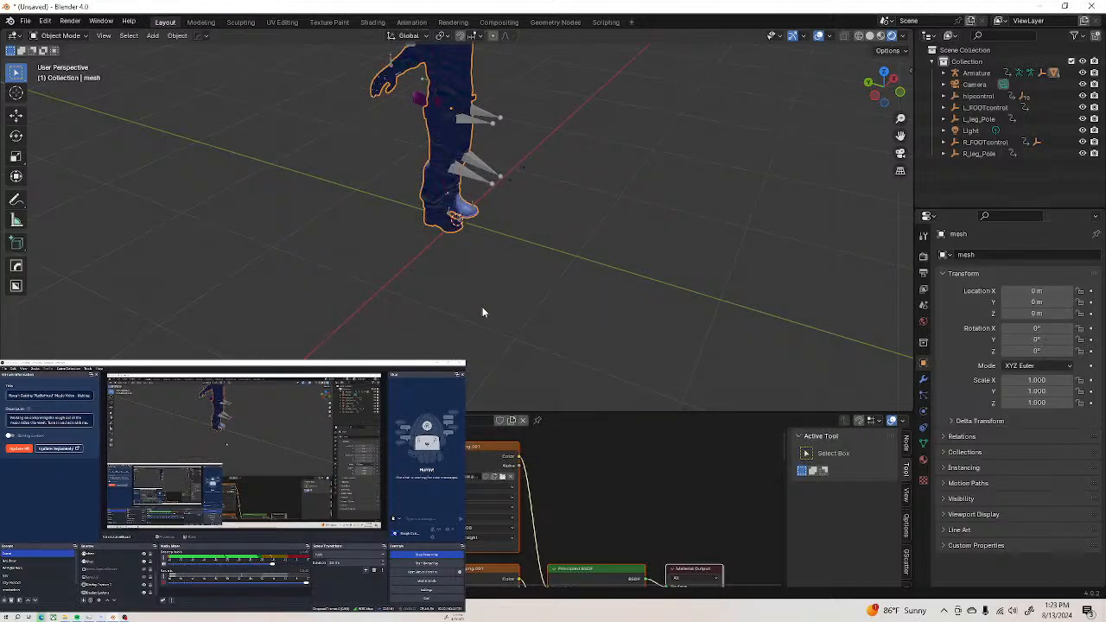
left_click(503, 477)
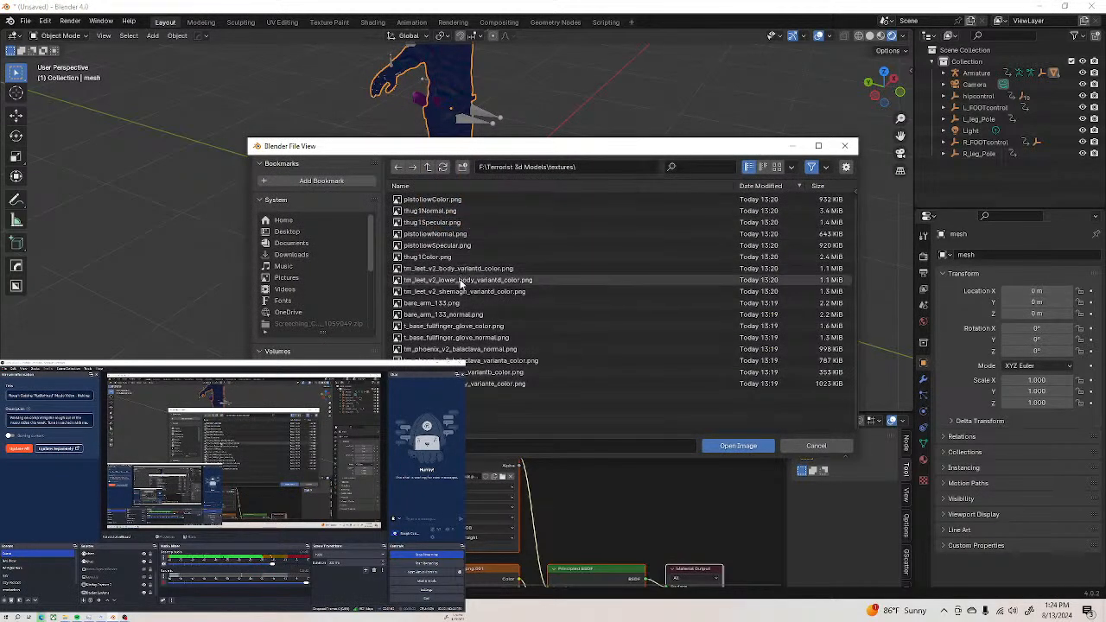
left_click(461, 257)
left_click(736, 445)
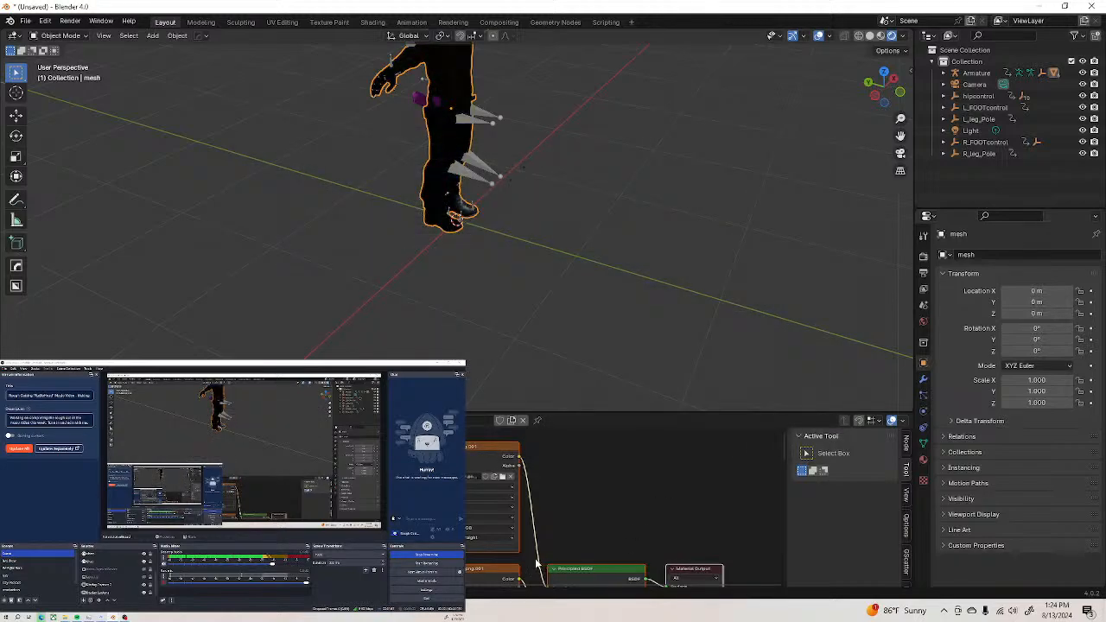
scroll(536, 563, "down", 1)
middle_click_drag(532, 535, 545, 463)
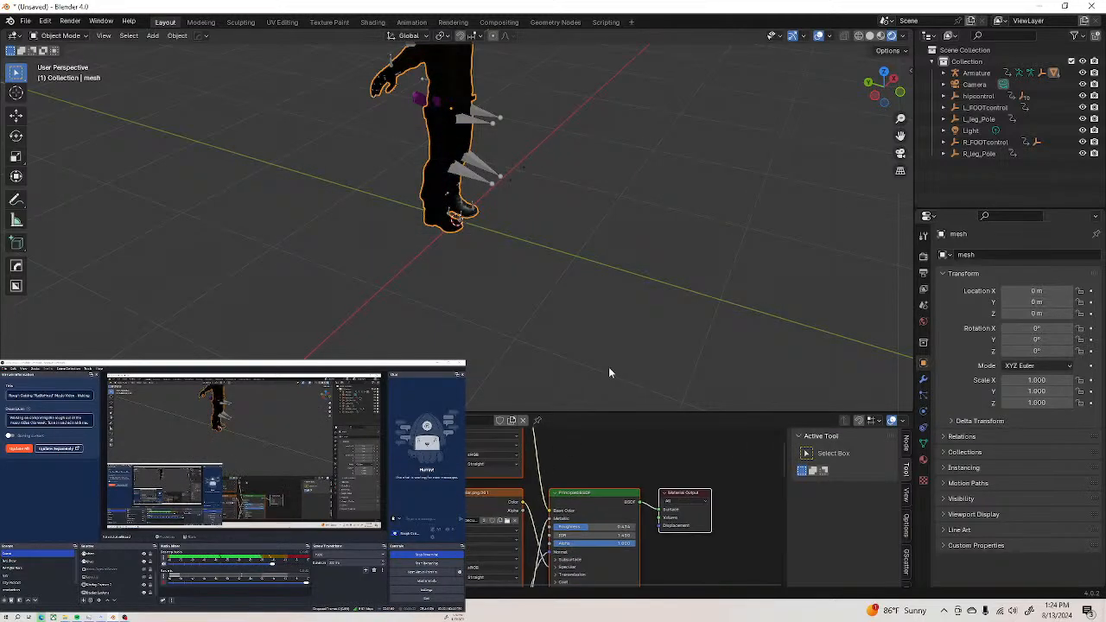
left_click(881, 36)
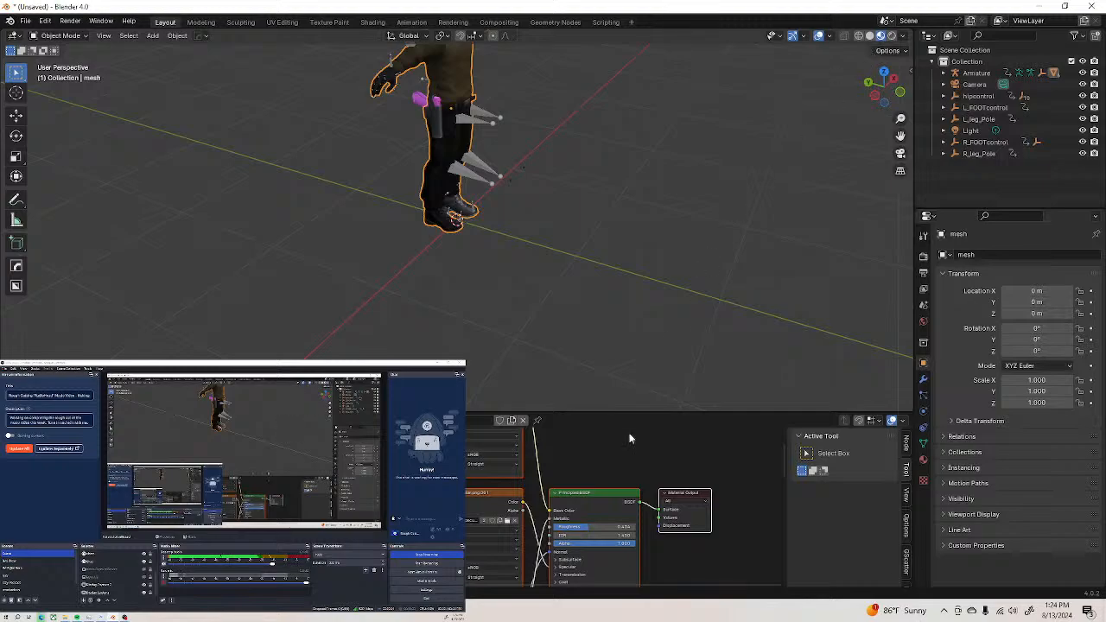
Replace the image in the character material's middle texture node with thug1Normal.png
left_click(505, 525)
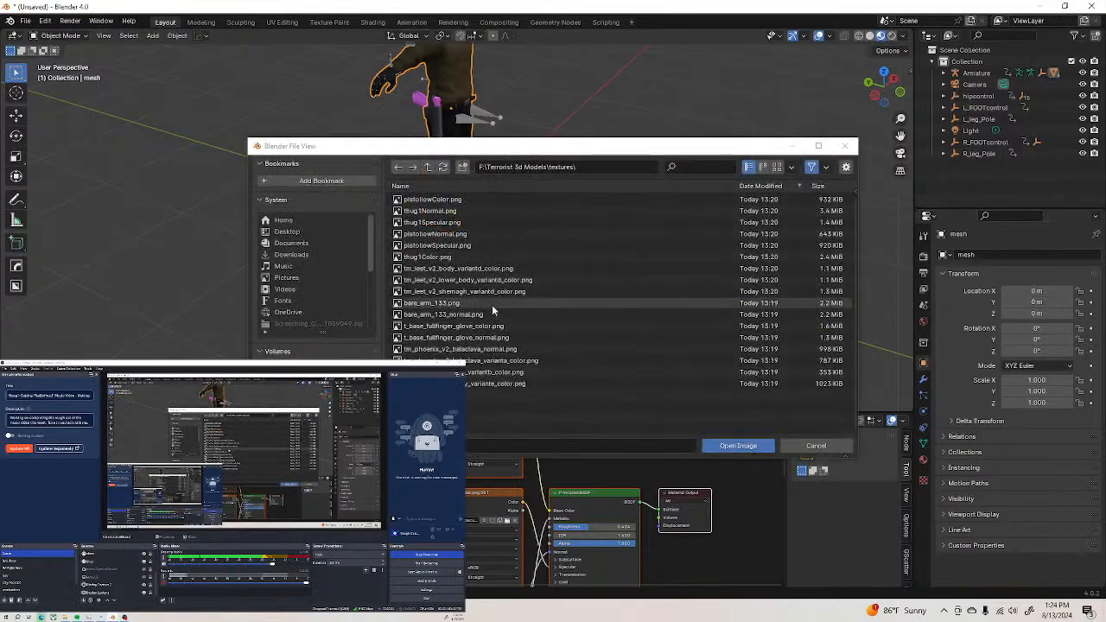
left_click(461, 212)
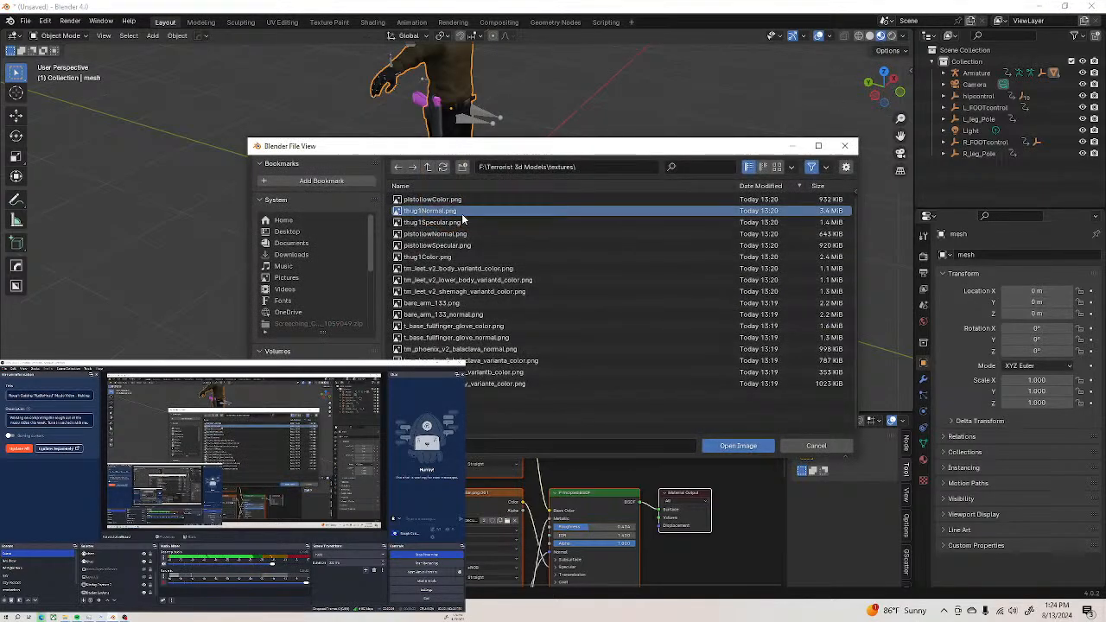
left_click(738, 446)
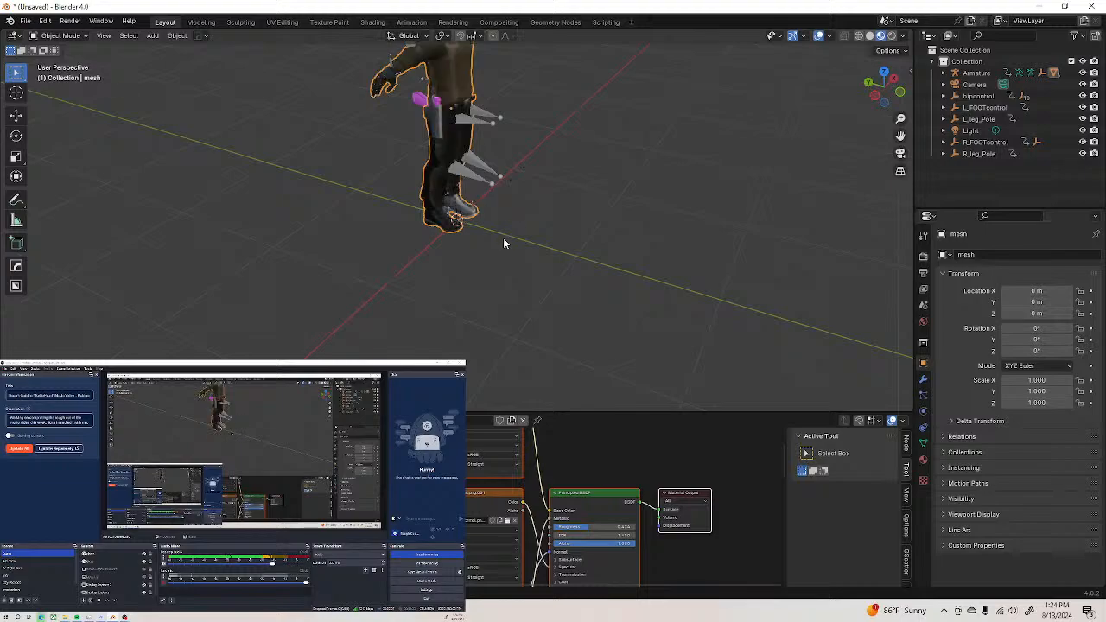
Replace the image in the character material's middle texture node with thug1Specular.png from the textures folder
middle_click_drag(503, 237, 397, 160)
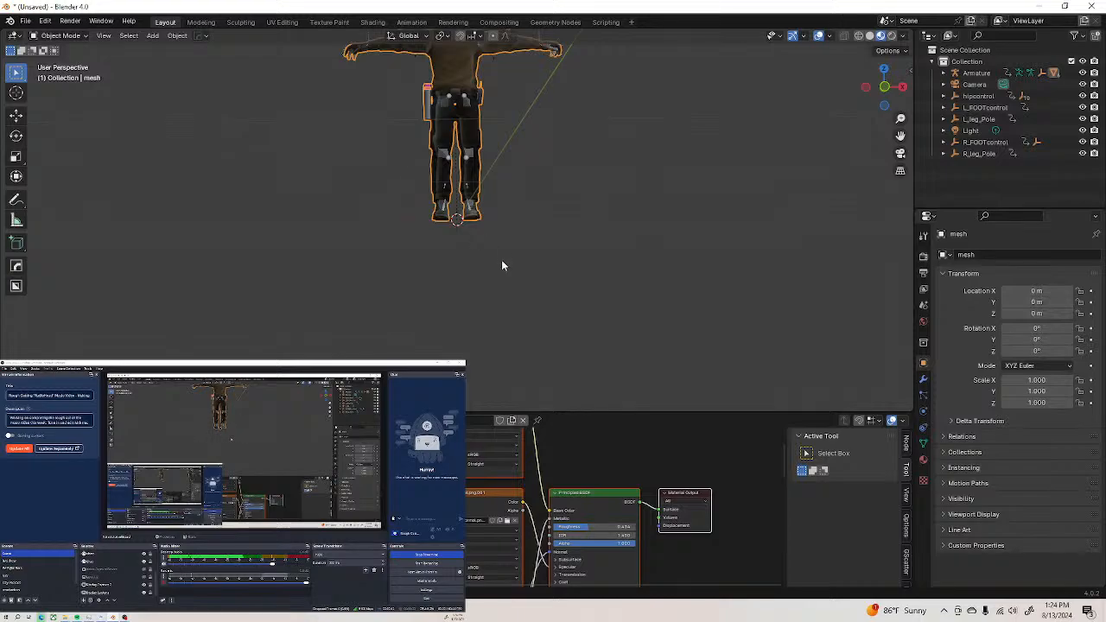
left_click(514, 522)
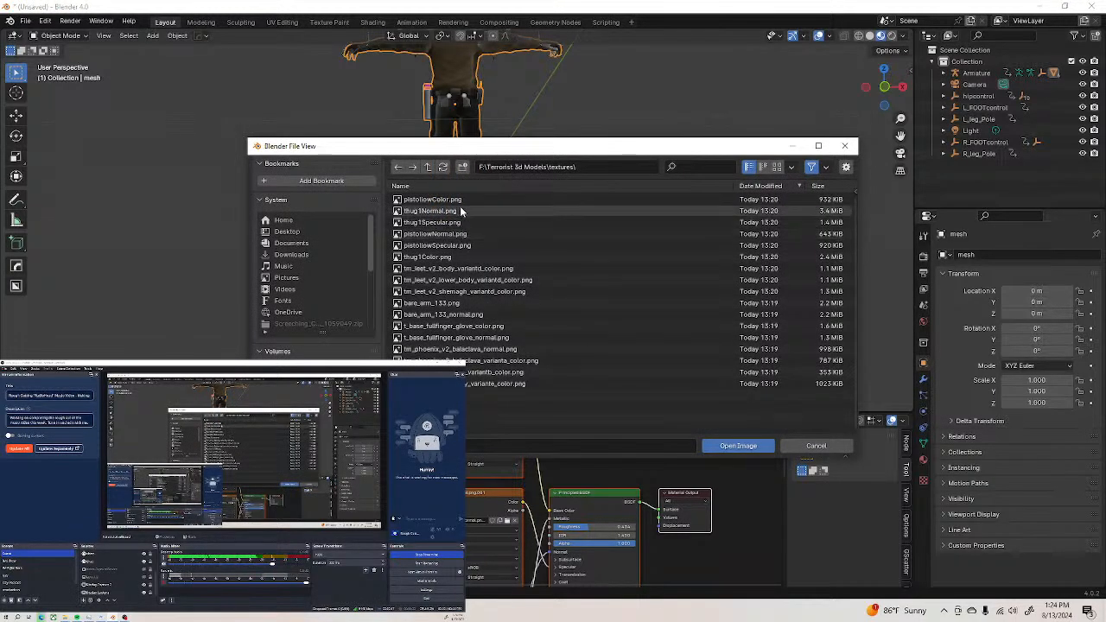
left_click(455, 222)
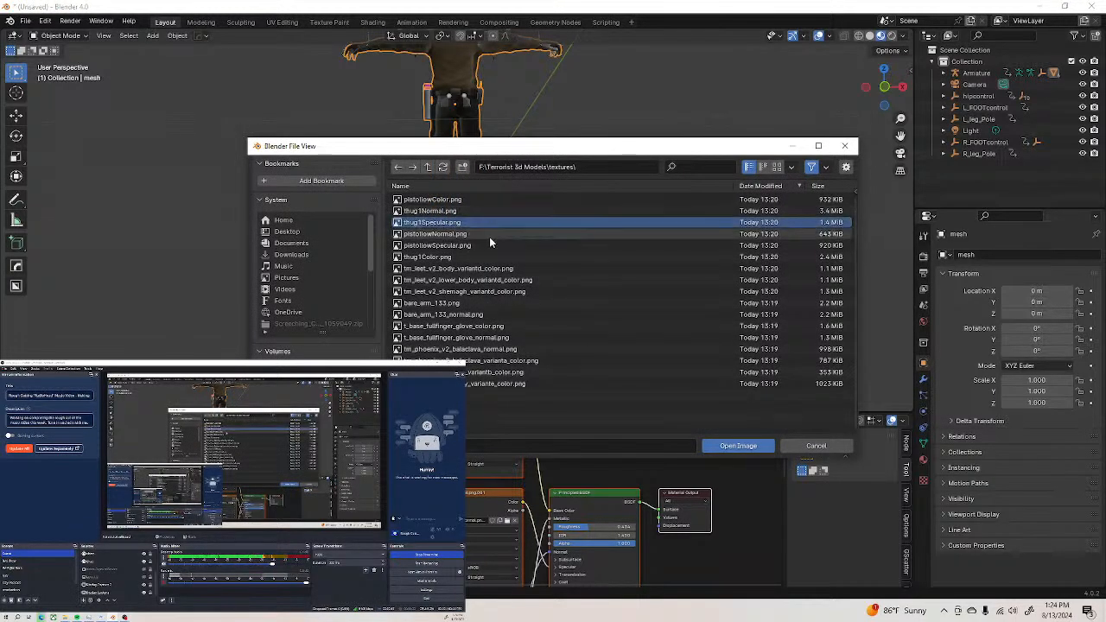
left_click(741, 447)
middle_click_drag(457, 120, 624, 182)
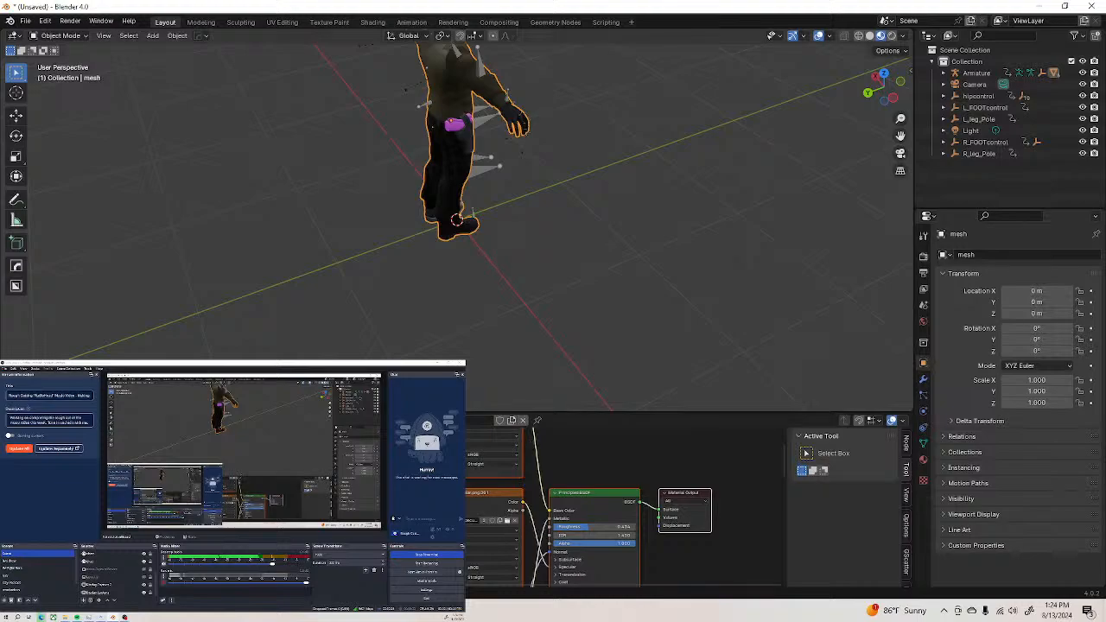
Load thug1Normal.png into the lowest image texture node of the character's material
middle_click_drag(622, 557, 630, 439)
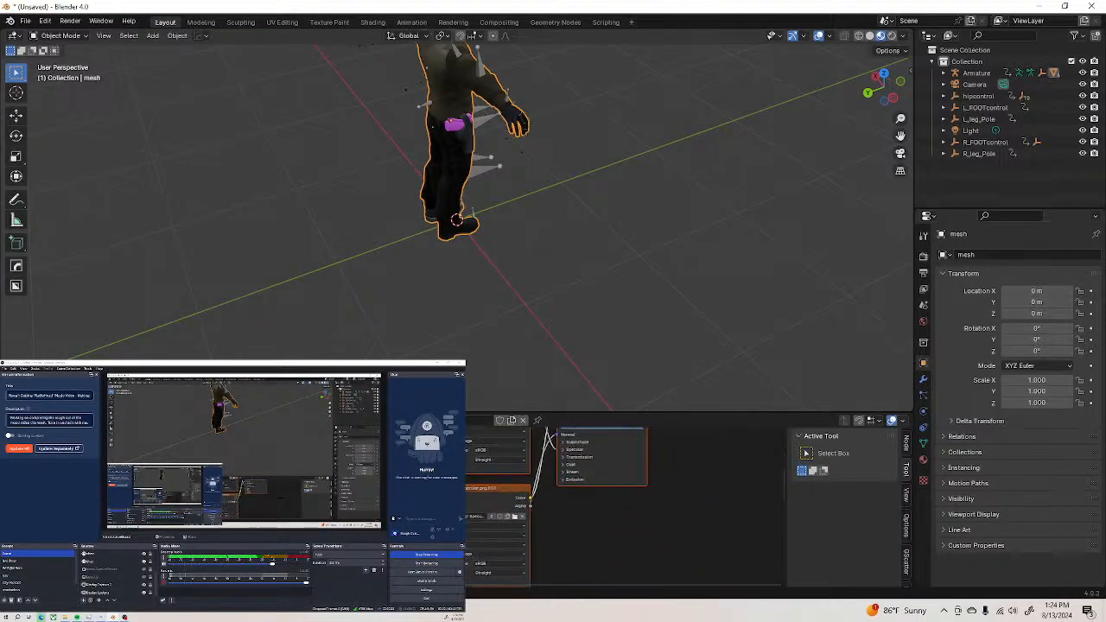
left_click(515, 517)
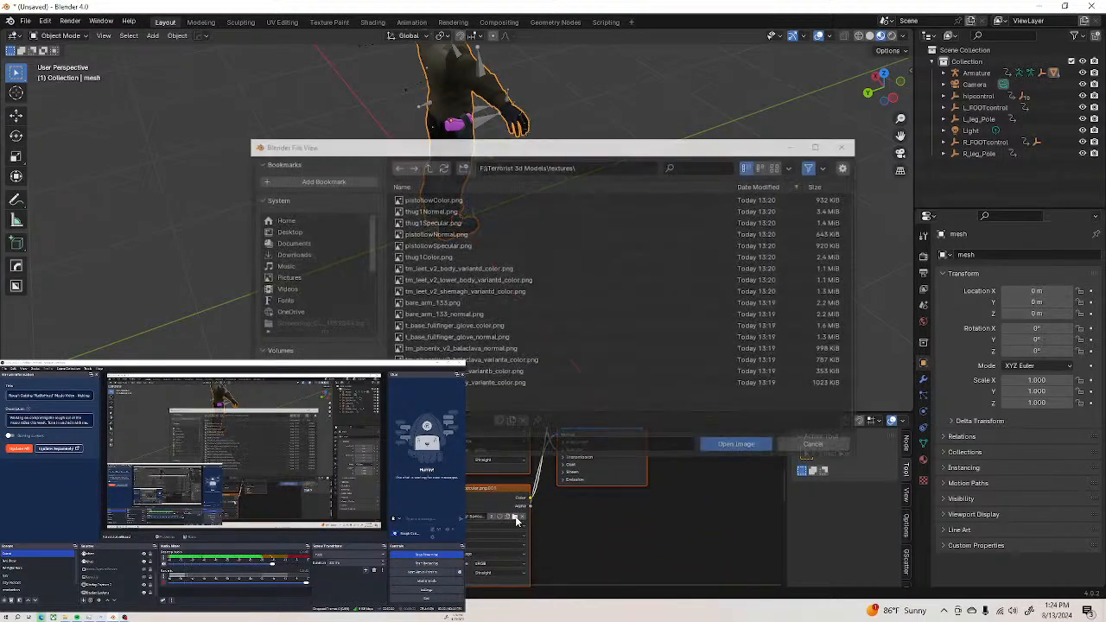
left_click(432, 211)
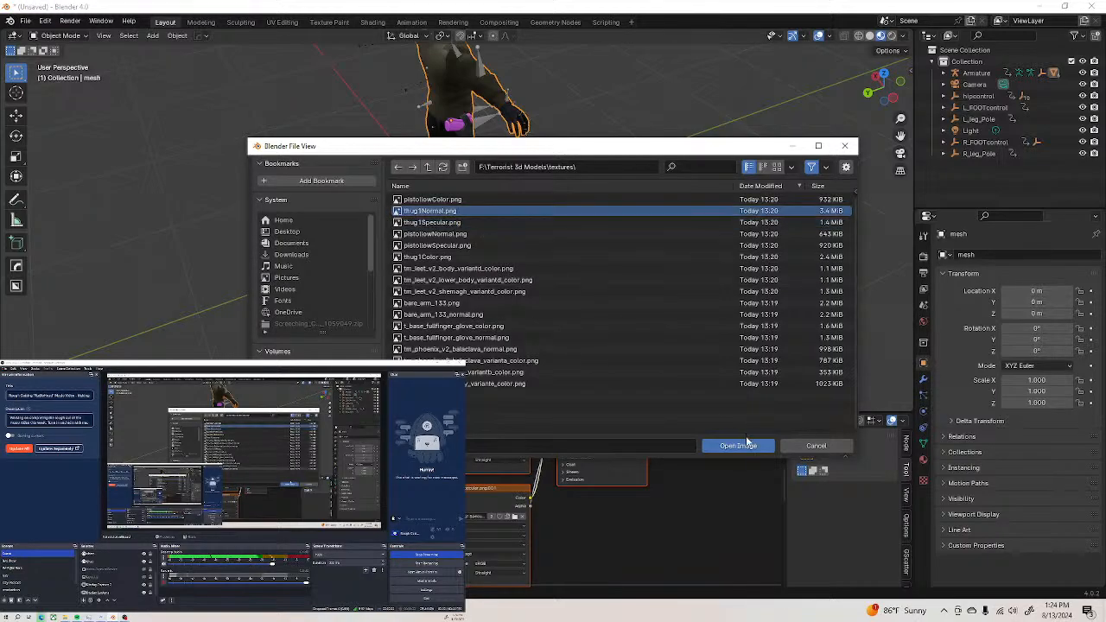
left_click(722, 445)
middle_click_drag(497, 221, 846, 150)
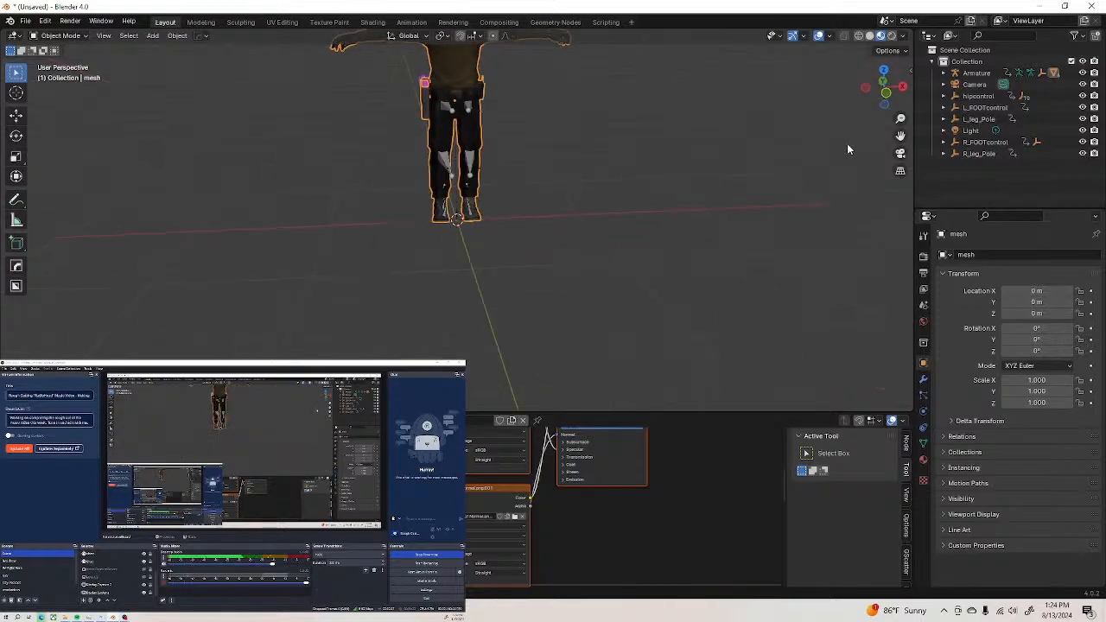
Replace the image in the lowest texture node of the character's material with thug1Specular.png
left_click_drag(900, 136, 900, 310)
middle_click_drag(543, 288, 521, 257)
scroll(511, 268, "up", 5)
right_click(479, 227)
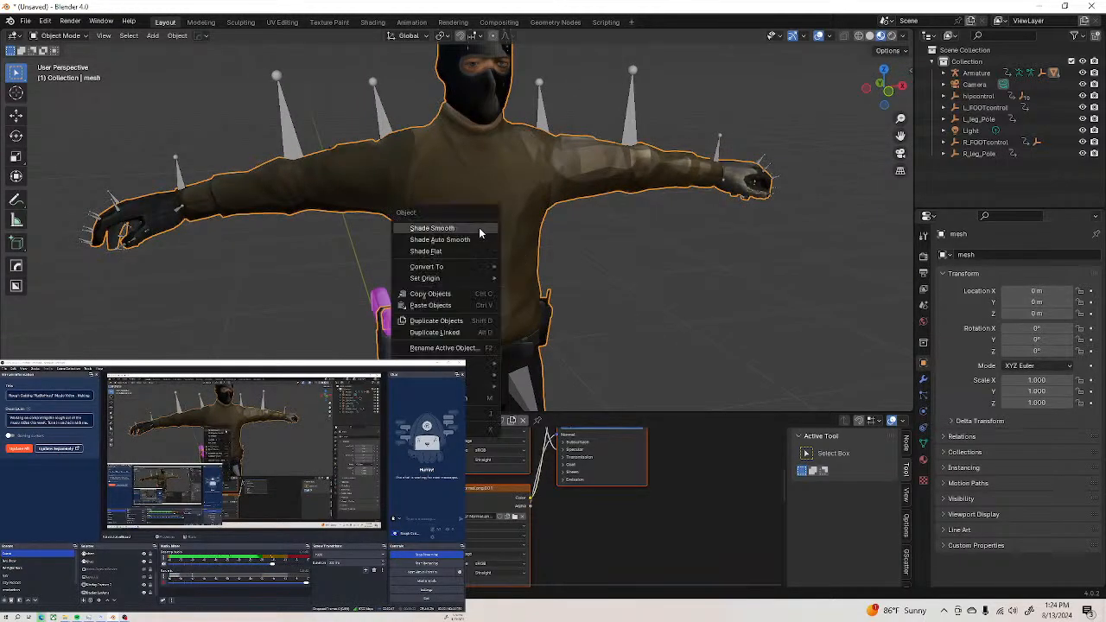
key("Escape")
middle_click_drag(530, 192, 508, 235)
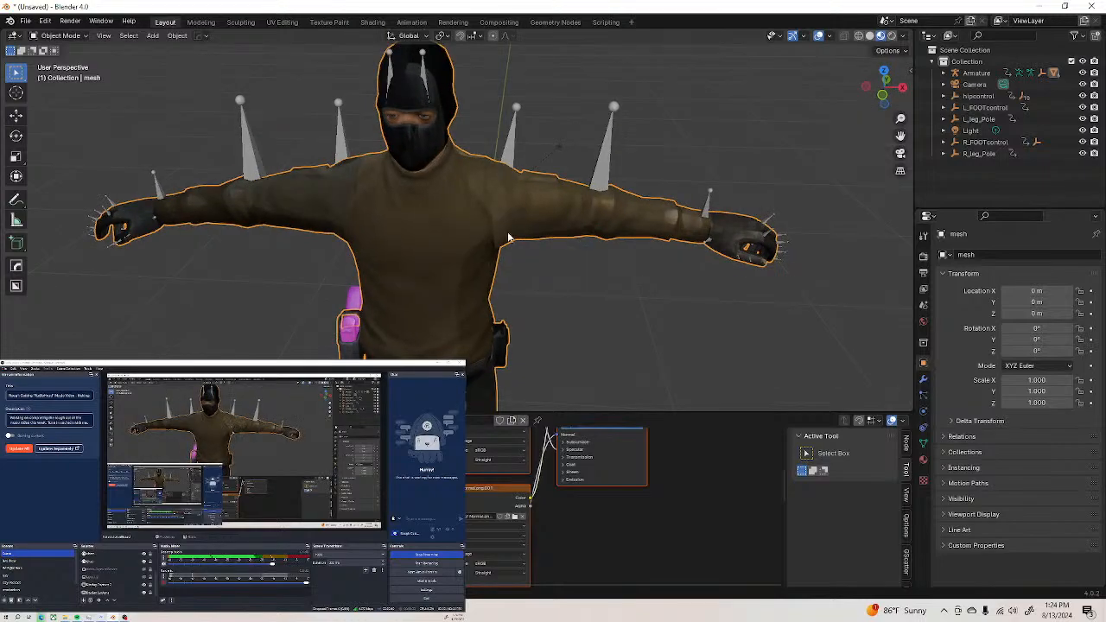
left_click(515, 518)
left_click(444, 223)
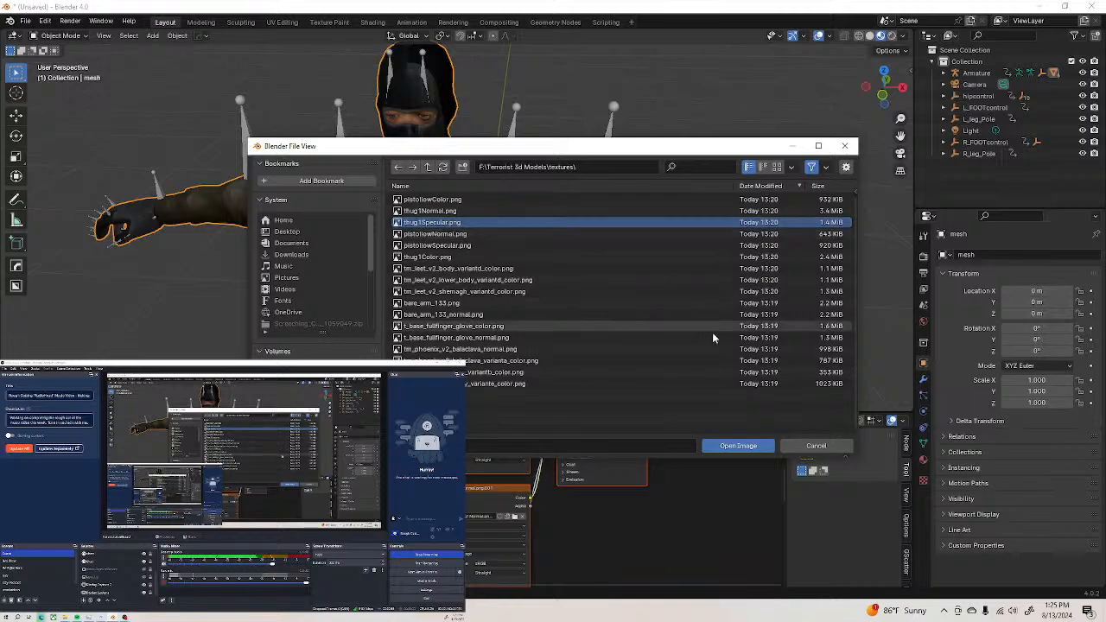
left_click(727, 446)
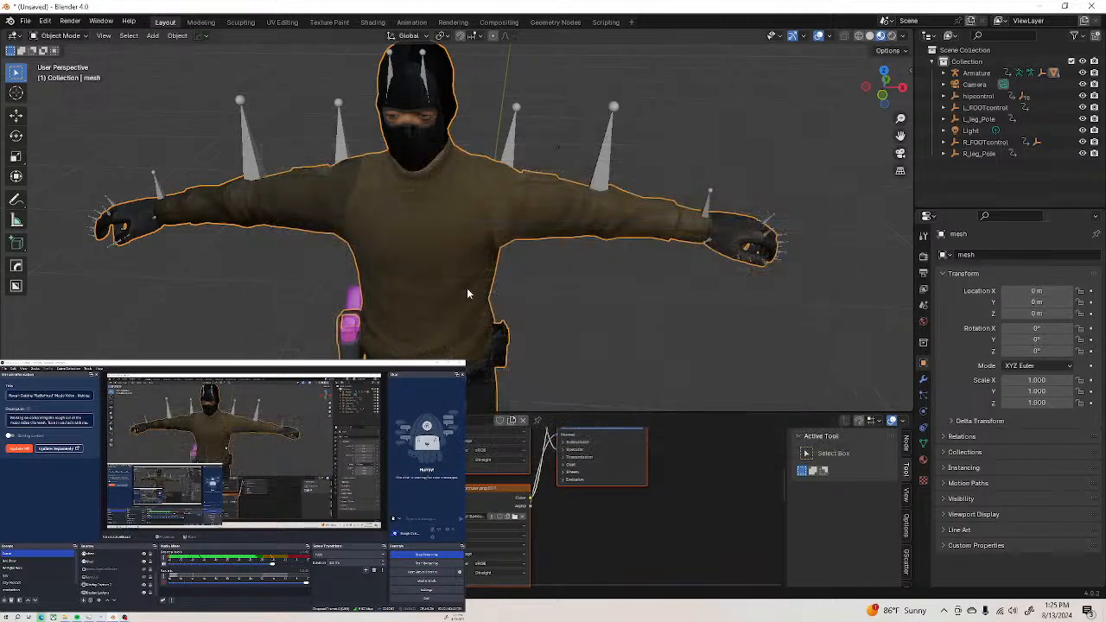
Set the Roughness of the character material's Principled BSDF to 1.000 and view the model from behind and in front
middle_click_drag(421, 210, 112, 202)
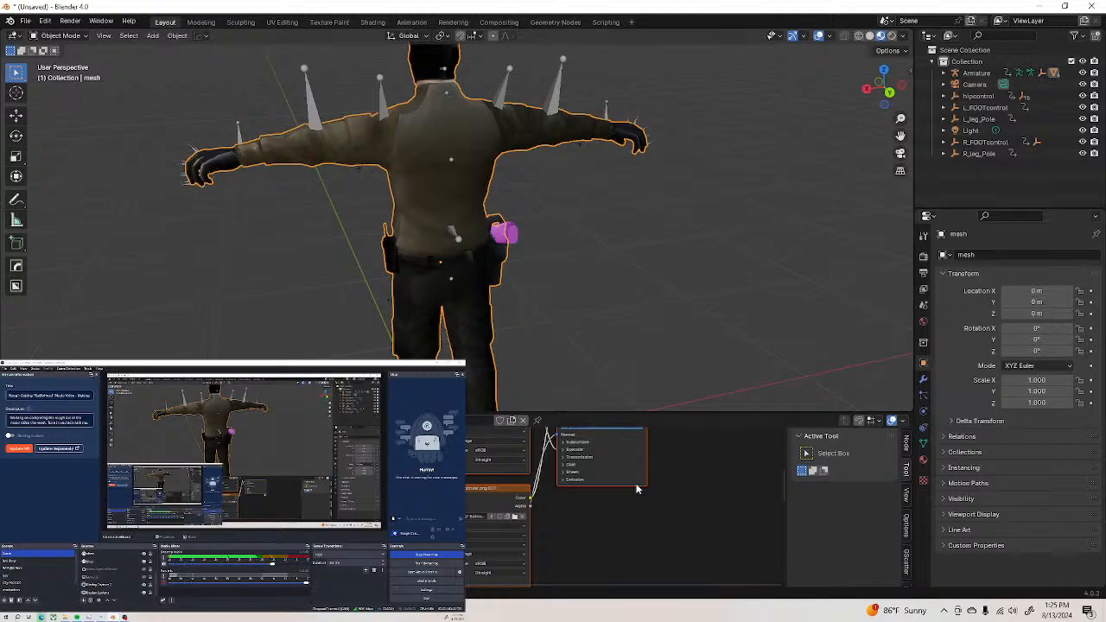
middle_click_drag(637, 489, 586, 570)
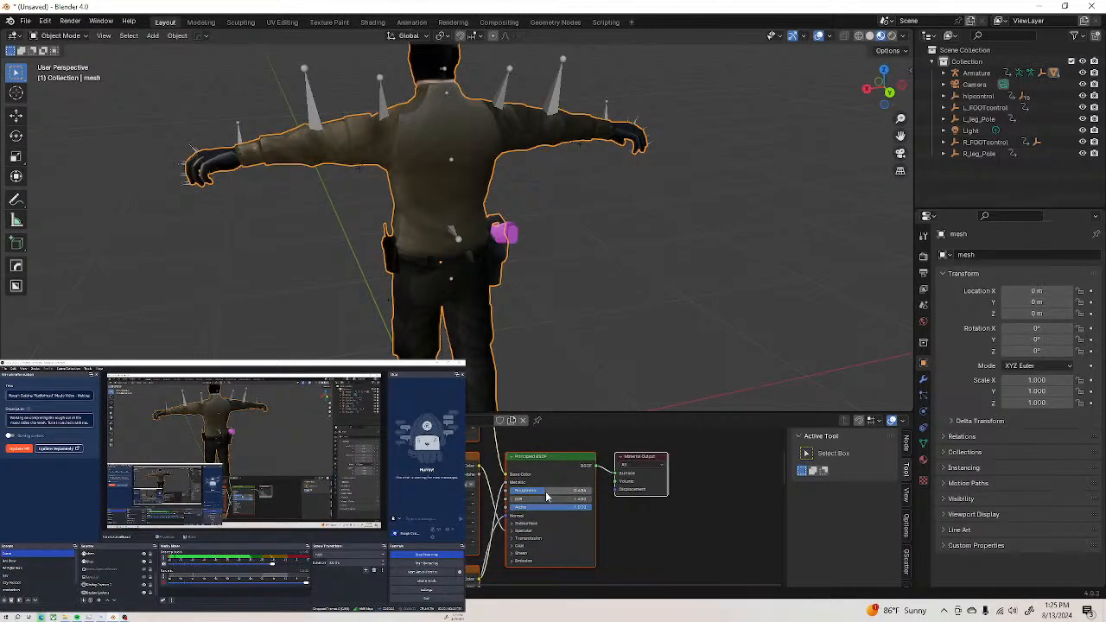
left_click_drag(545, 492, 585, 493)
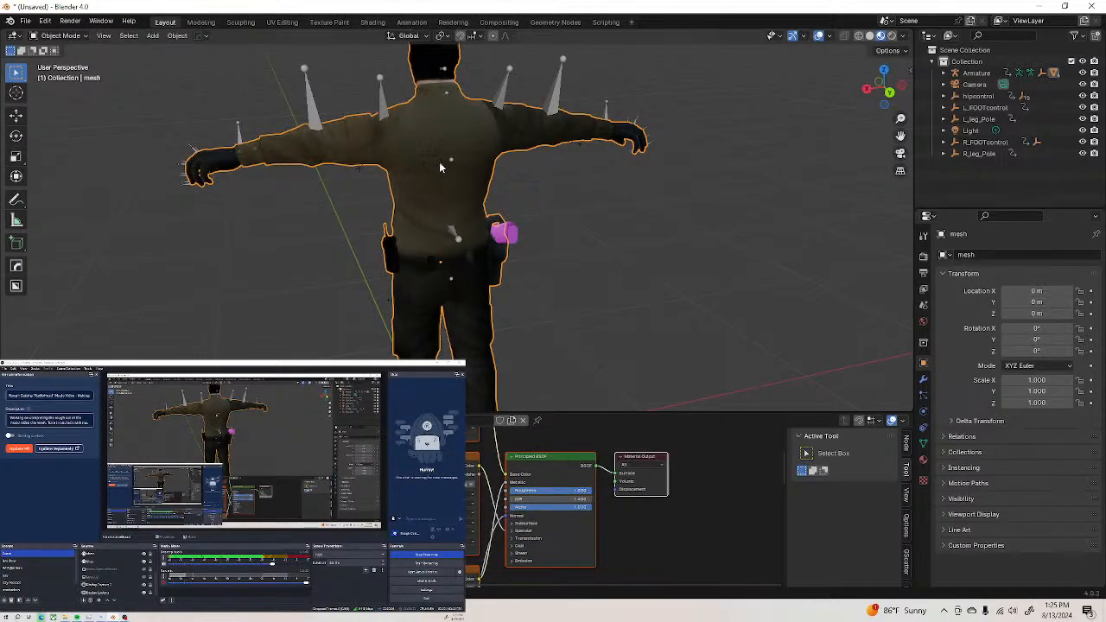
middle_click_drag(439, 162, 672, 162)
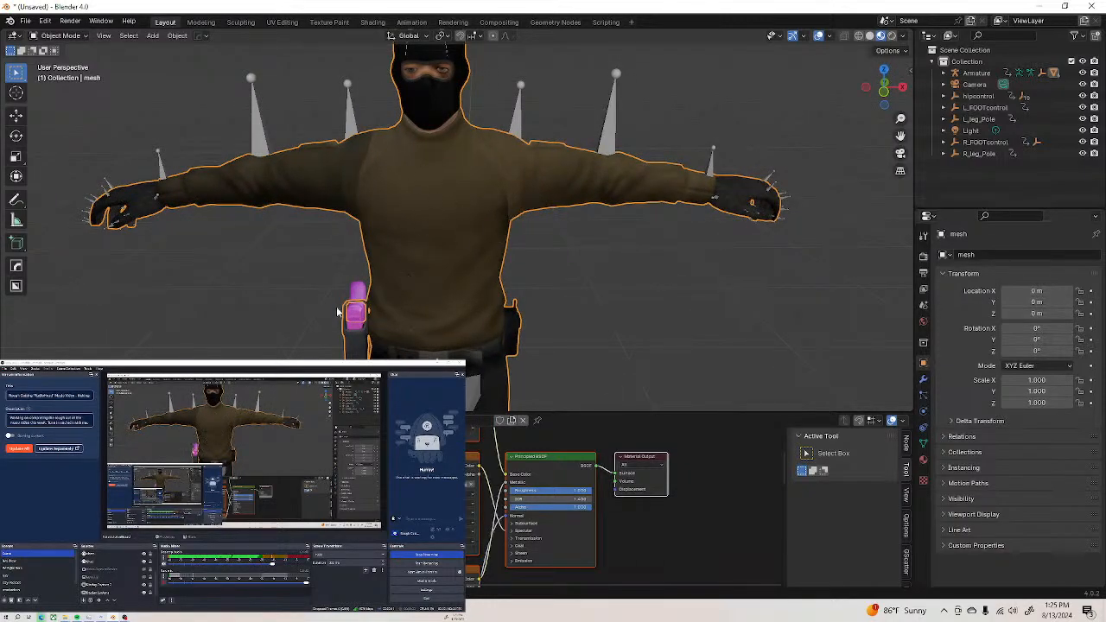
Select the holstered pistol and load pistollowColor.png from Terrorist 3d Models\textures into its material's uppermost image texture node
left_click(360, 295)
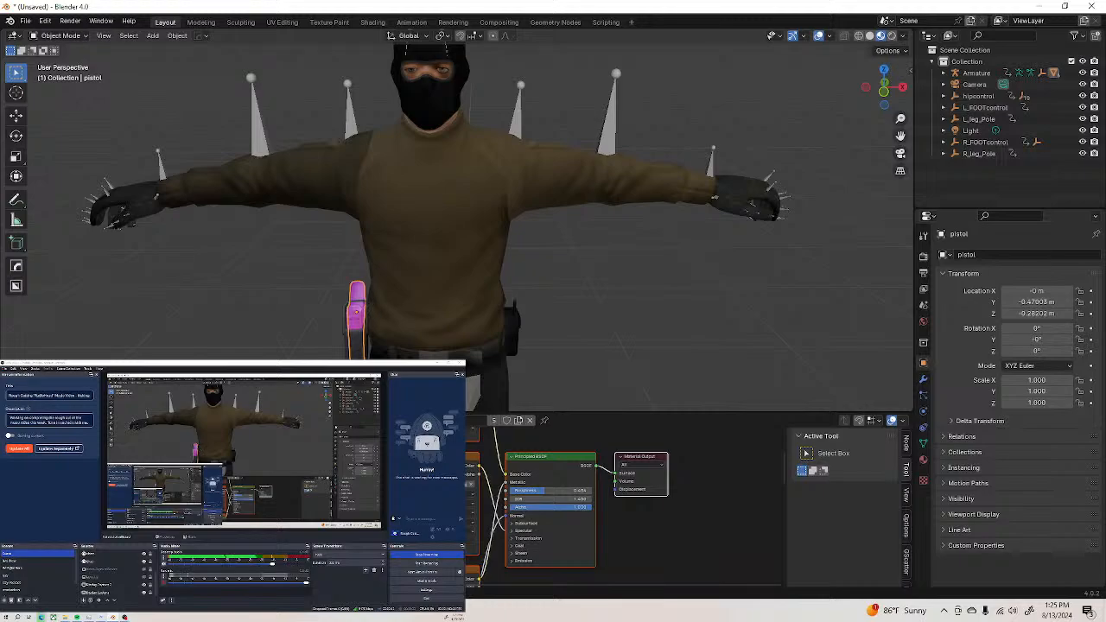
middle_click_drag(451, 438, 458, 556)
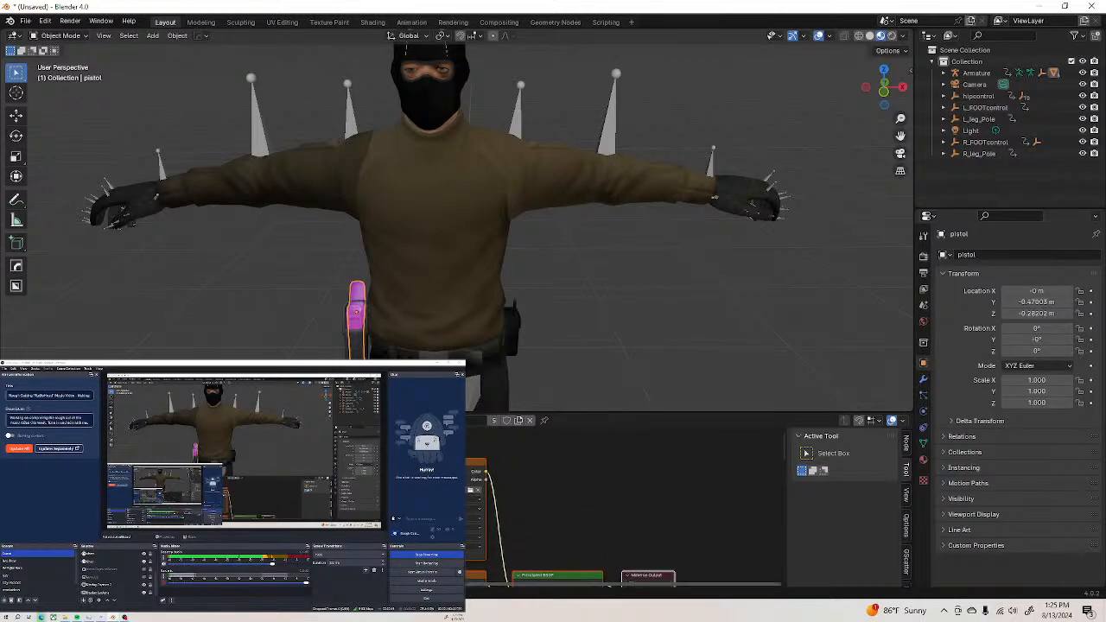
left_click(469, 493)
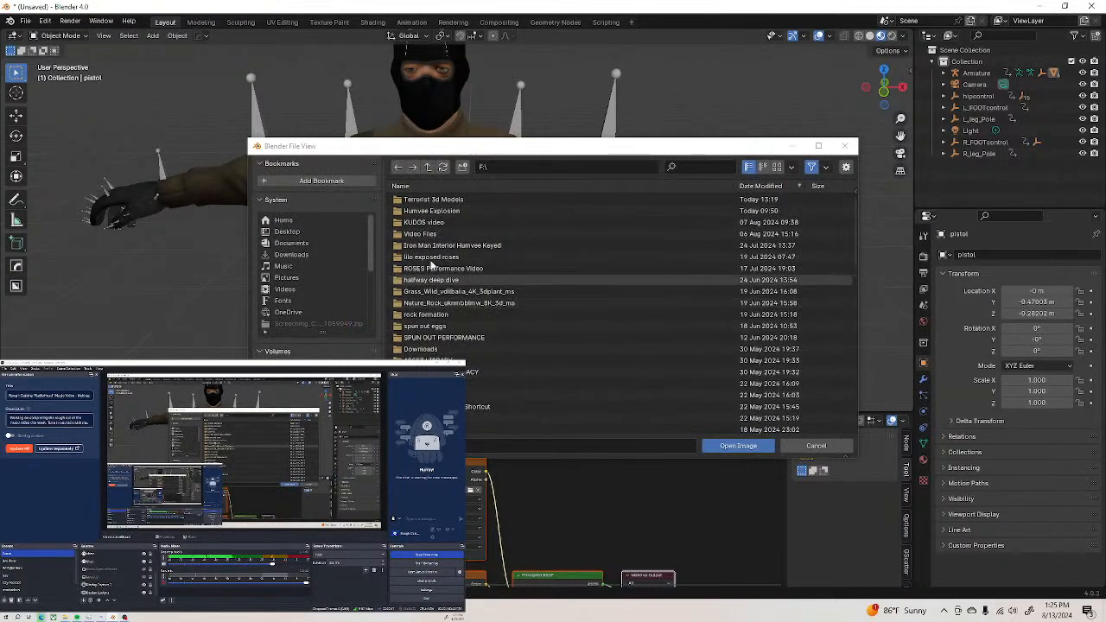
double_click(427, 199)
double_click(428, 200)
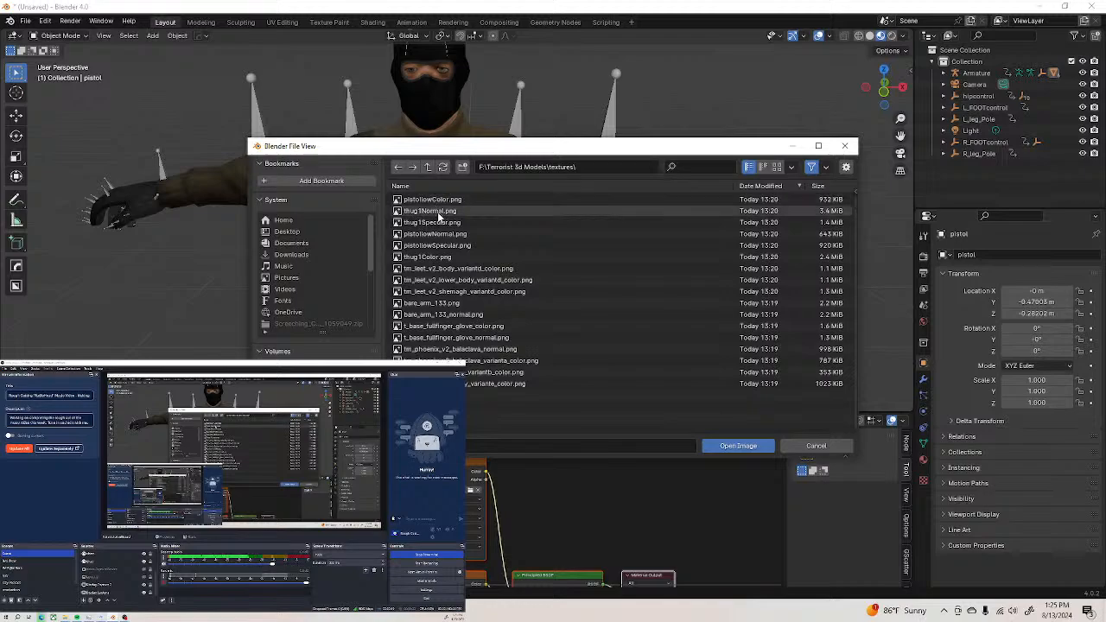
left_click(449, 245)
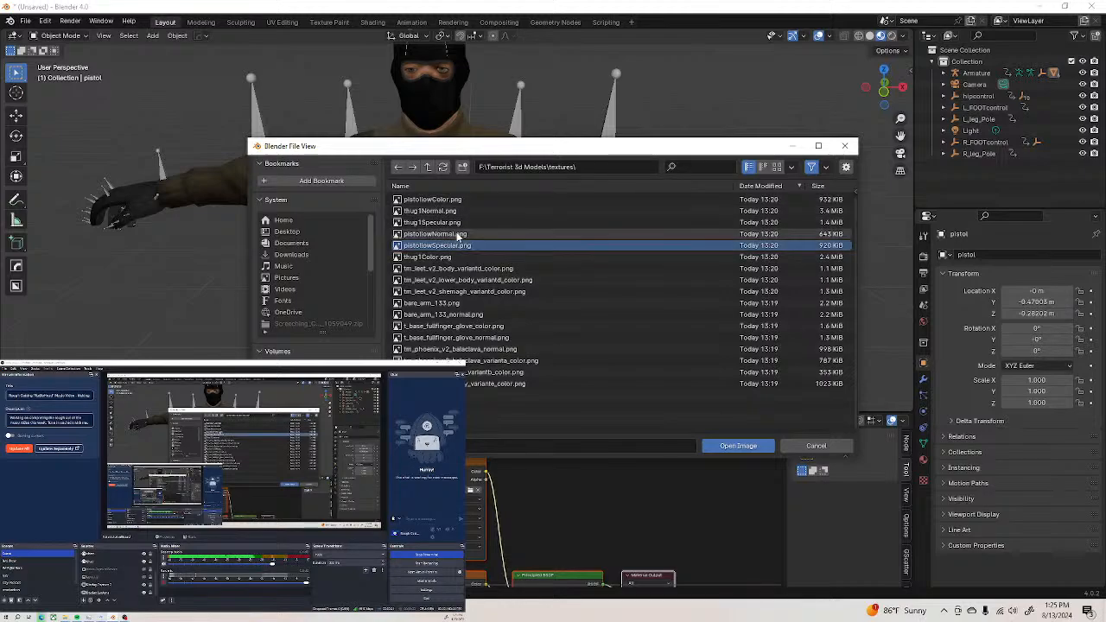
left_click(450, 201)
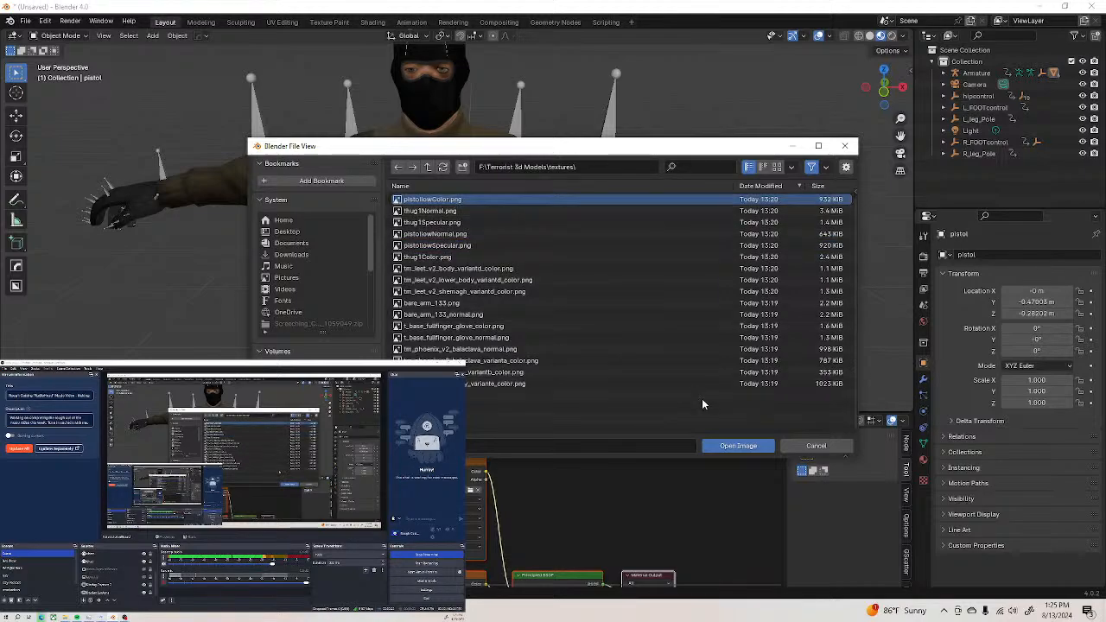
left_click(741, 445)
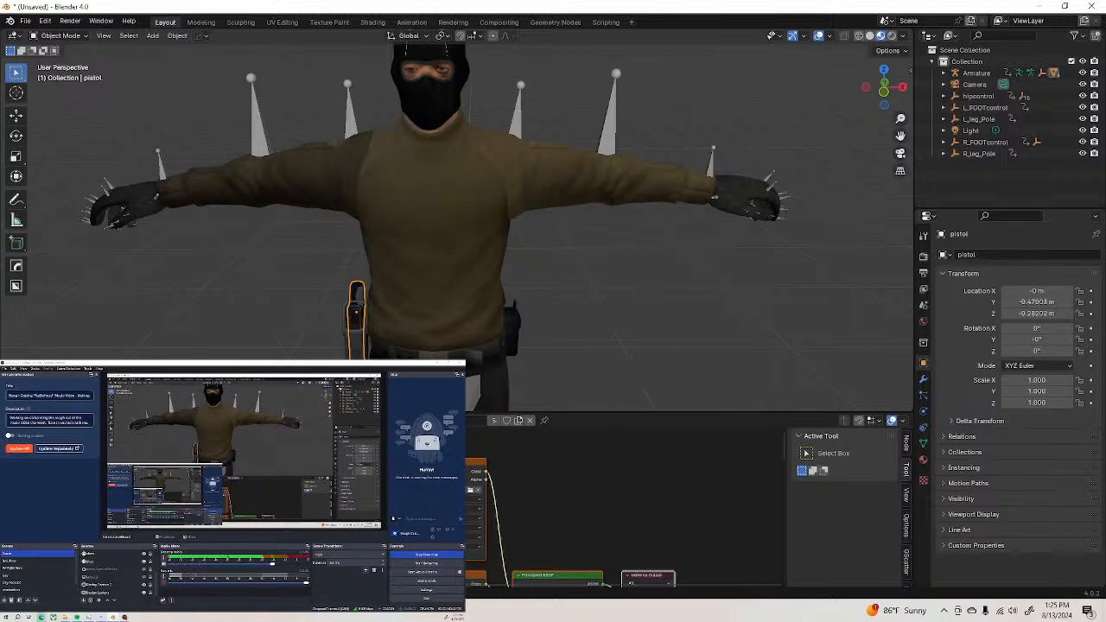
Load pistollowSpecular.png from the Terrorist 3d Models textures folder into the middle image texture node of the pistol's material
scroll(449, 522, "down", 1)
middle_click_drag(509, 532, 503, 474)
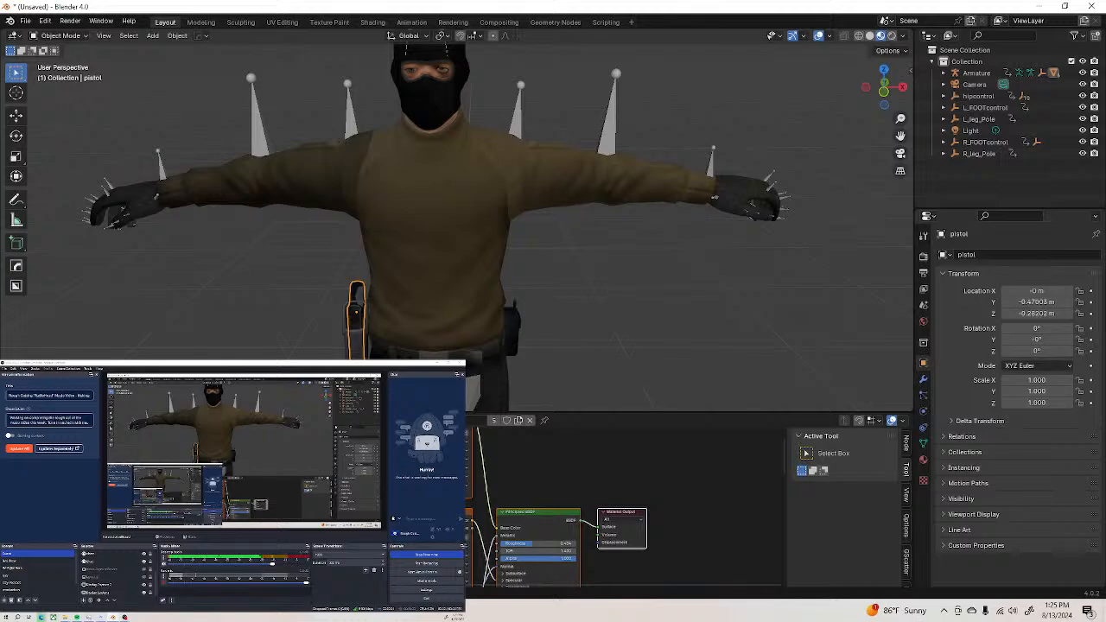
left_click(447, 543)
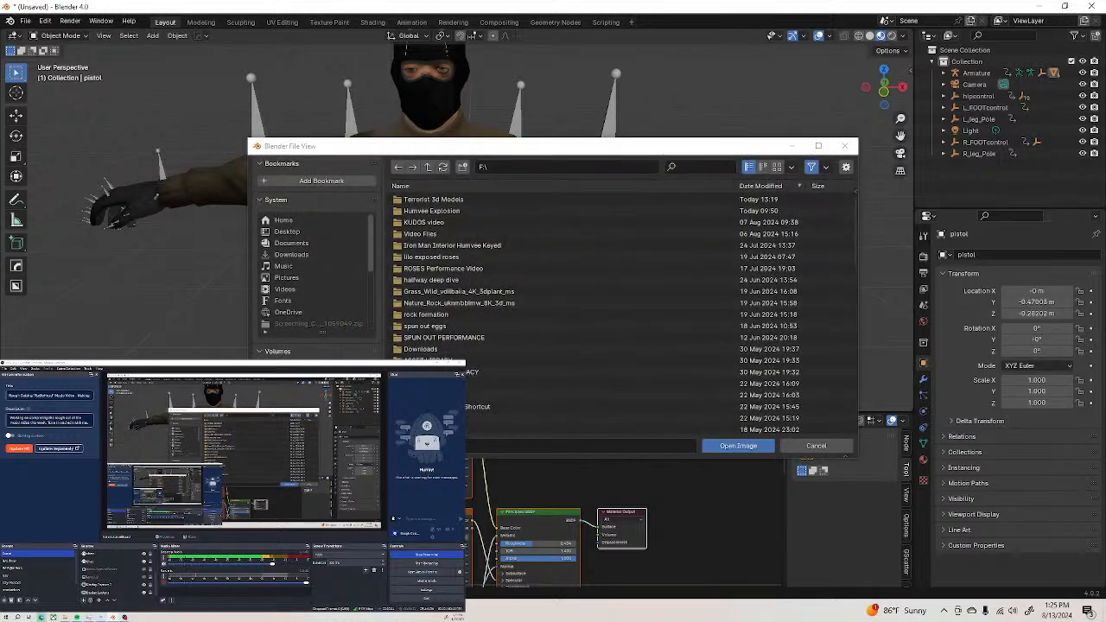
double_click(476, 200)
double_click(461, 199)
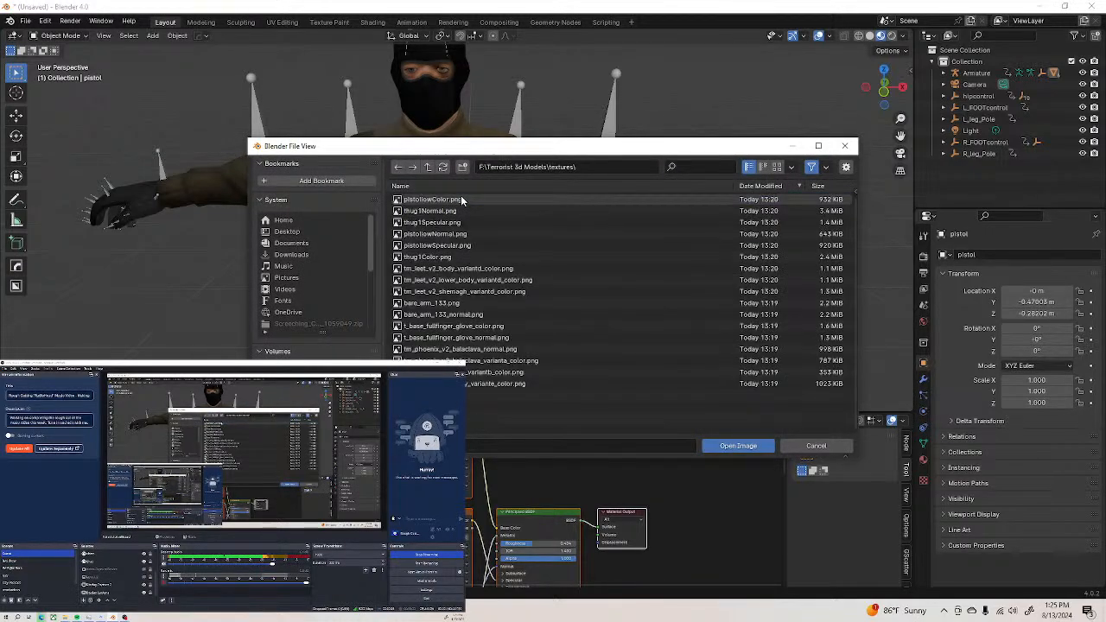
left_click(464, 247)
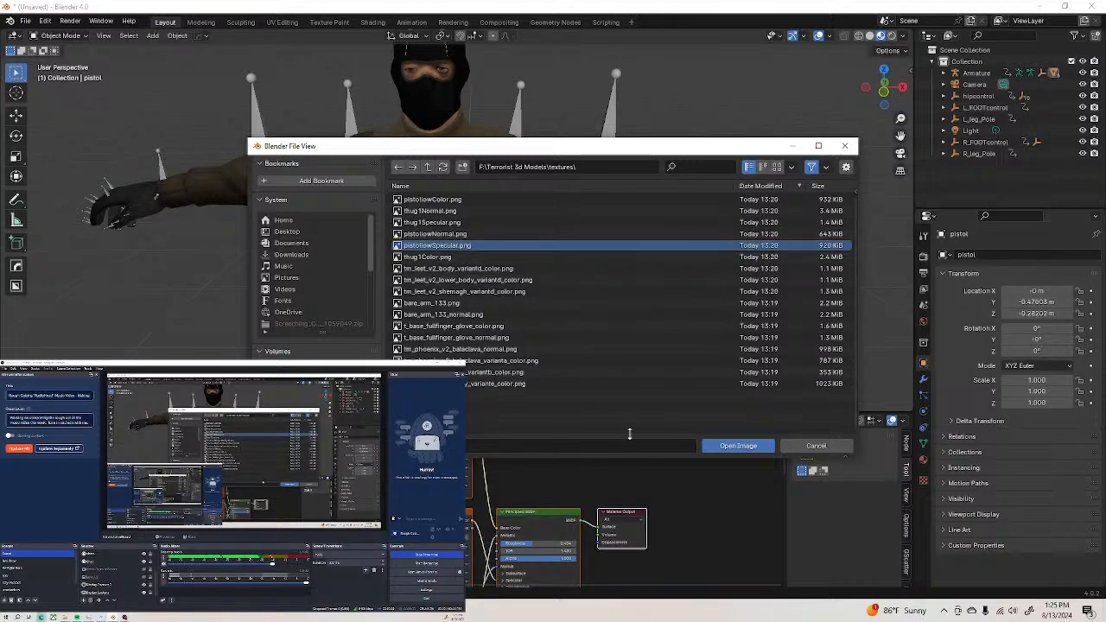
left_click(739, 446)
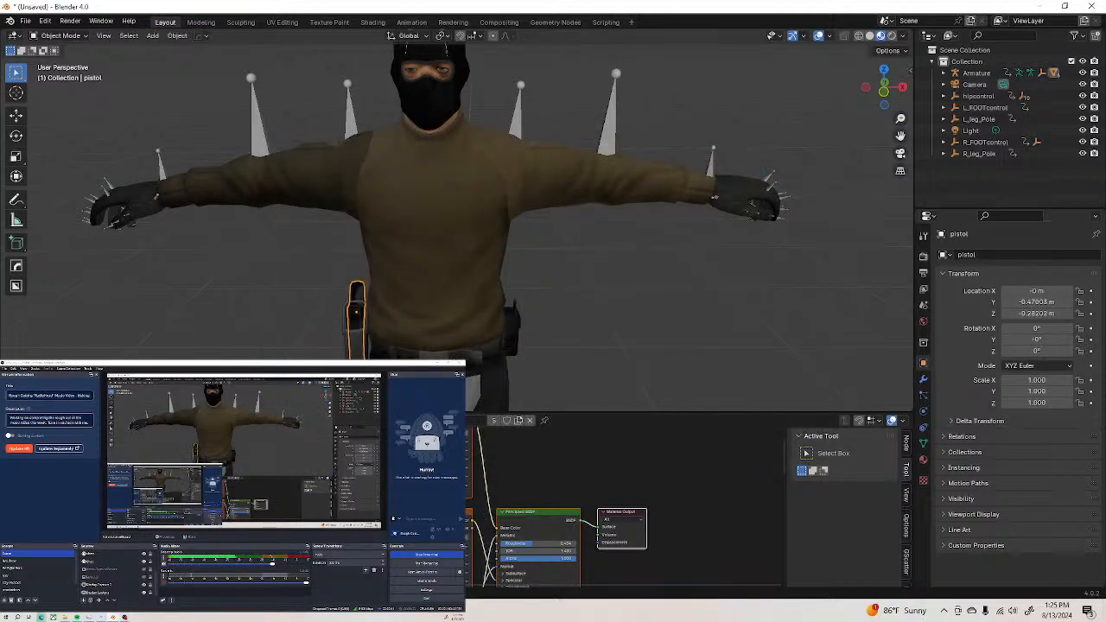
Set the Roughness of the pistol material's Principled BSDF to 1.000 and check the textured character from several distances
left_click_drag(511, 544, 574, 544)
middle_click_drag(377, 324, 401, 296)
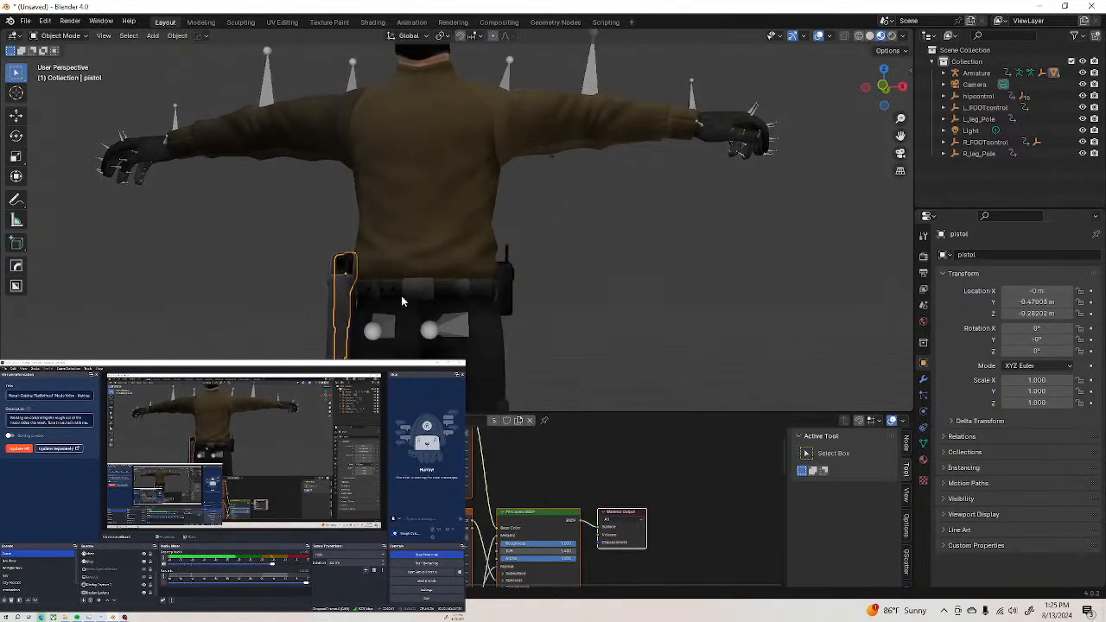
scroll(401, 296, "down", 4)
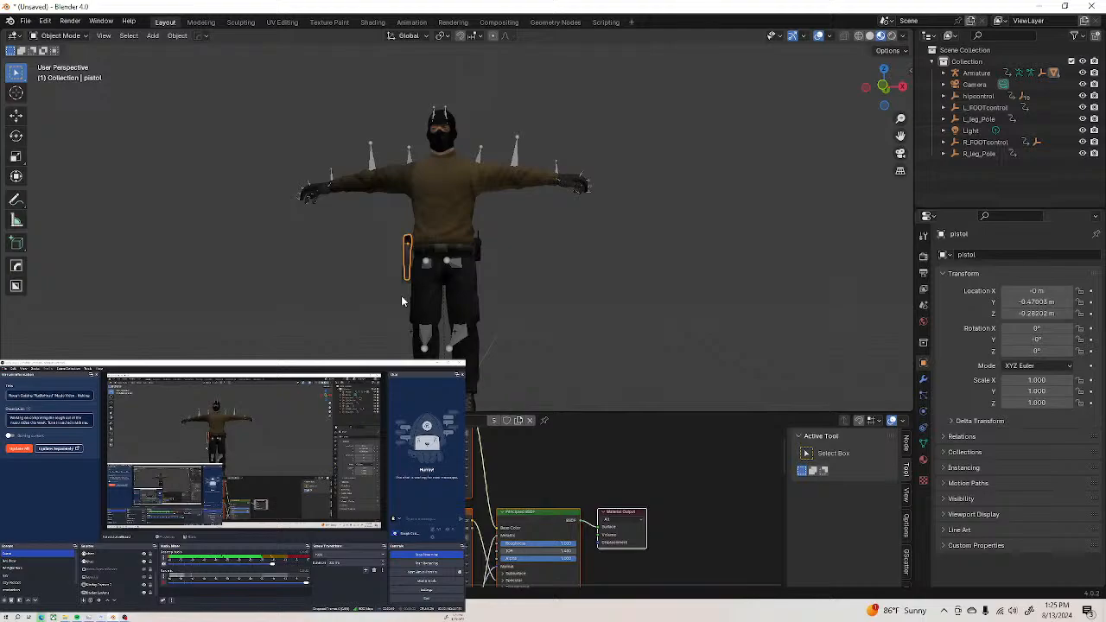
middle_click_drag(402, 300, 469, 232)
scroll(436, 263, "up", 6)
scroll(442, 259, "down", 2)
scroll(469, 232, "down", 3)
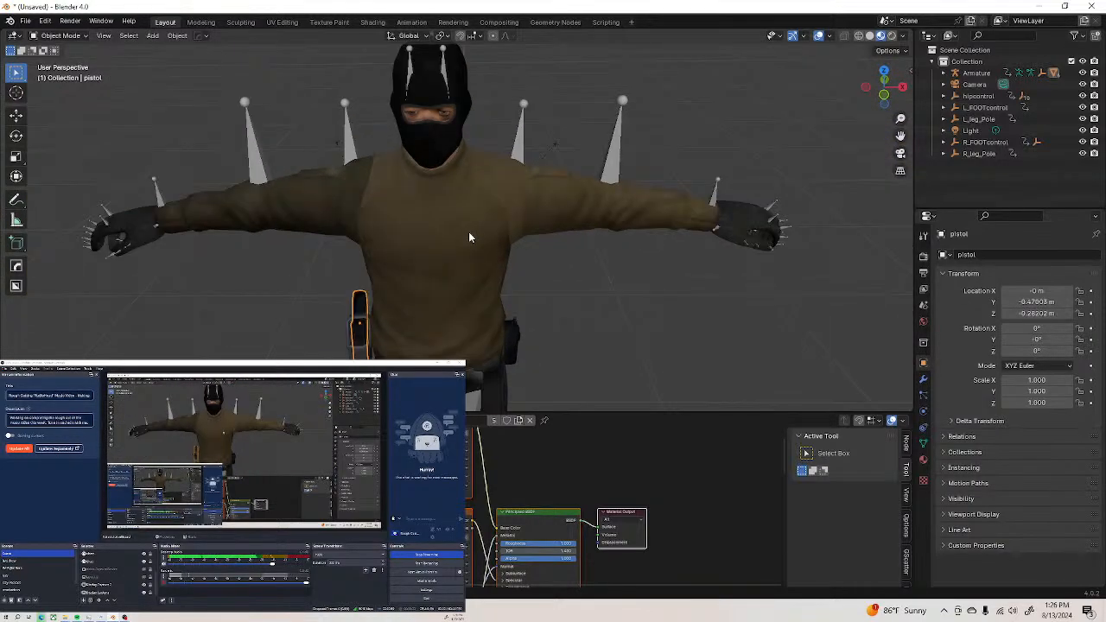
Select the character's armature in the Animation workspace and play back its animation
left_click(60, 36)
left_click(406, 24)
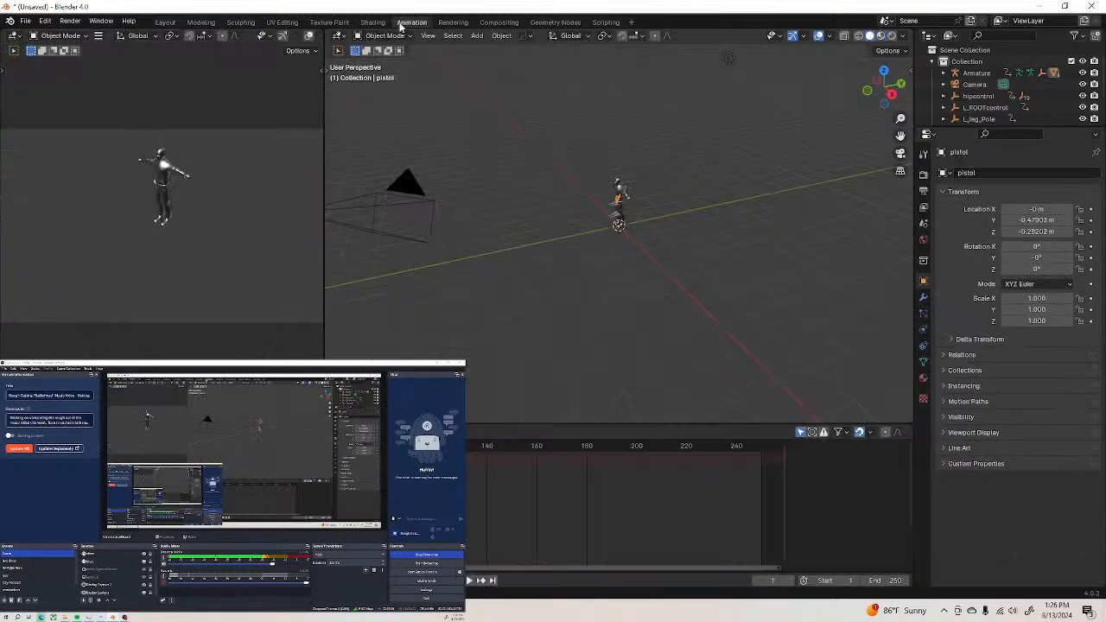
middle_click_drag(620, 222, 666, 213)
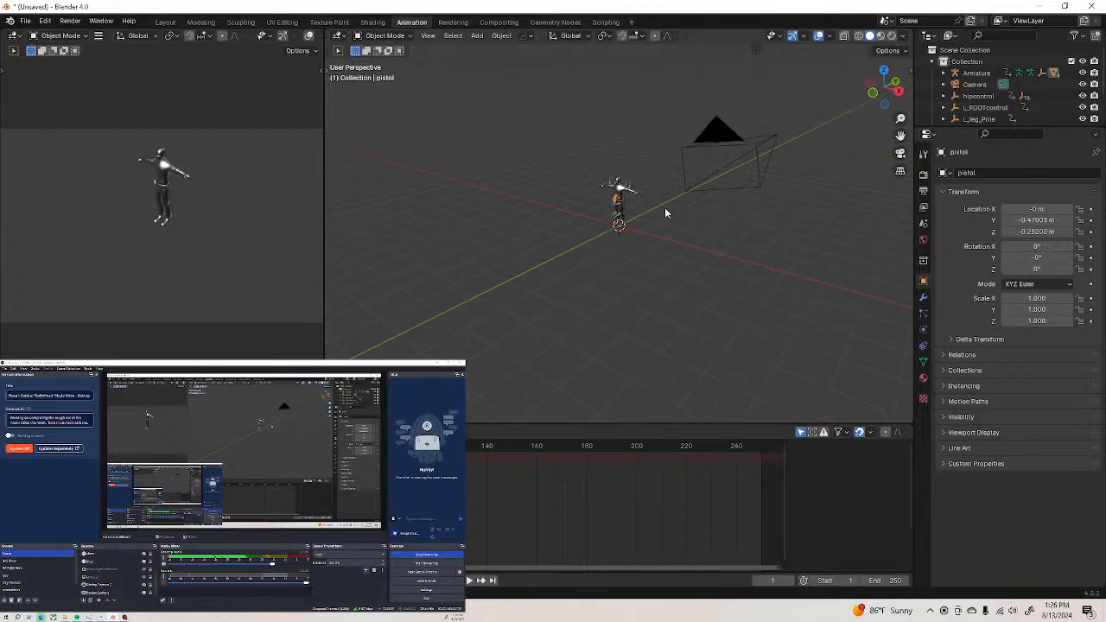
scroll(627, 194, "up", 5)
scroll(628, 200, "up", 3)
left_click(601, 137)
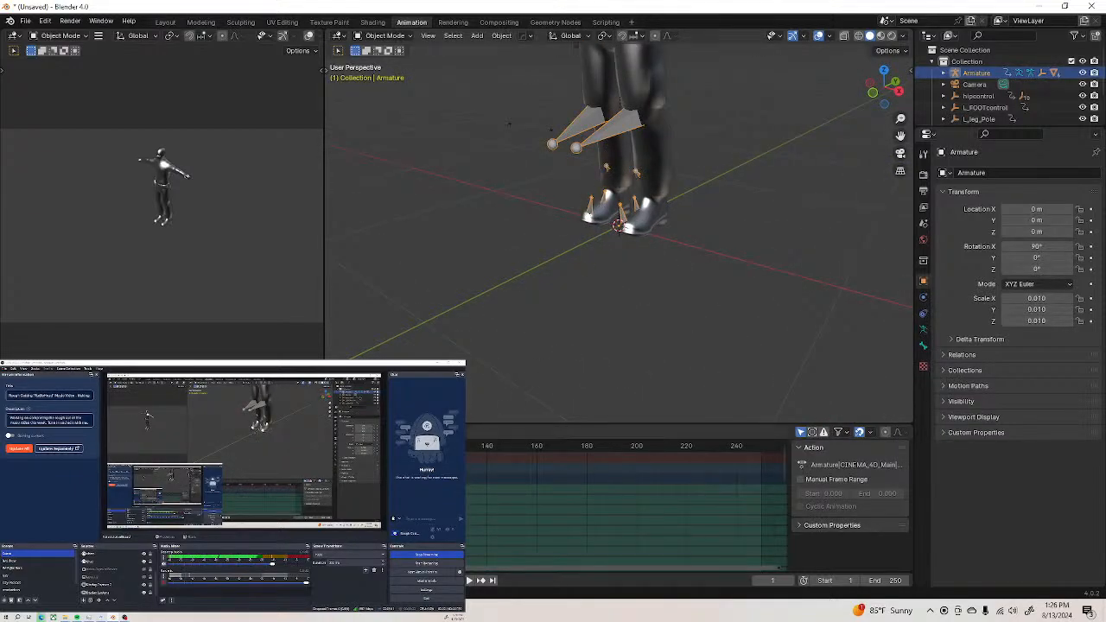
key("space")
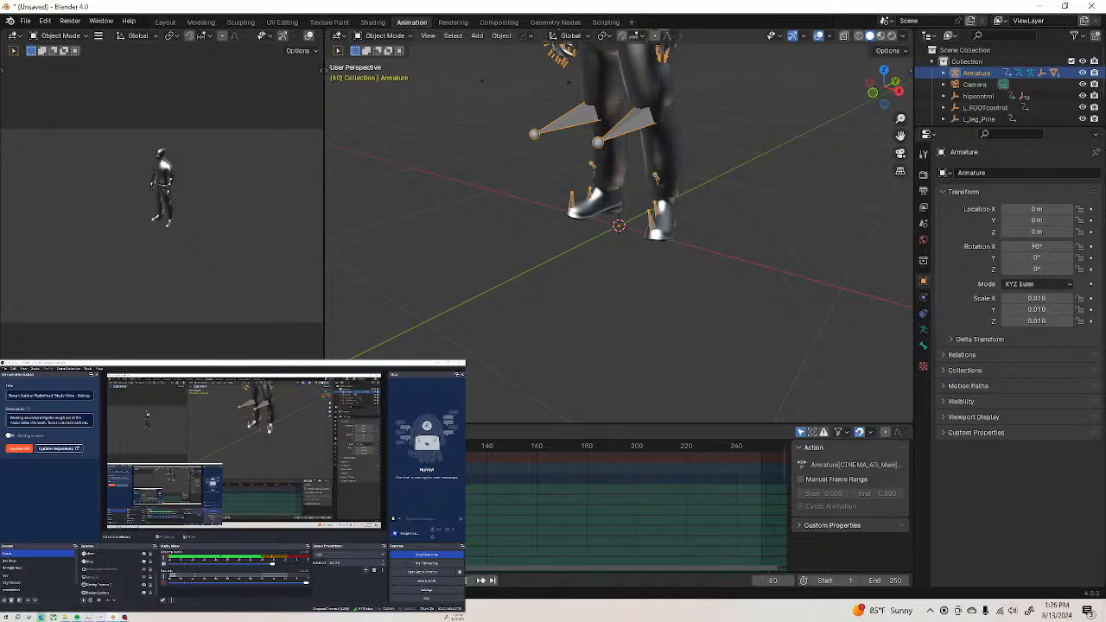
Pause the animation, frame the character's upper body in the main viewport and switch its shading to Material Preview
key("space")
middle_click_drag(597, 242, 653, 224)
scroll(652, 224, "down", 5)
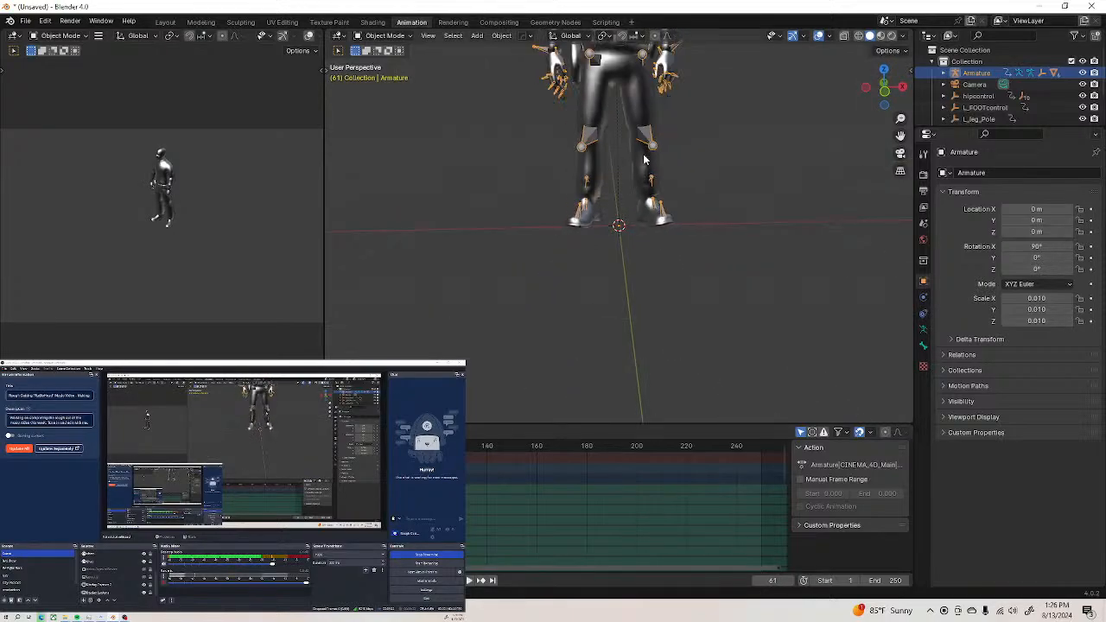
scroll(620, 155, "up", 1)
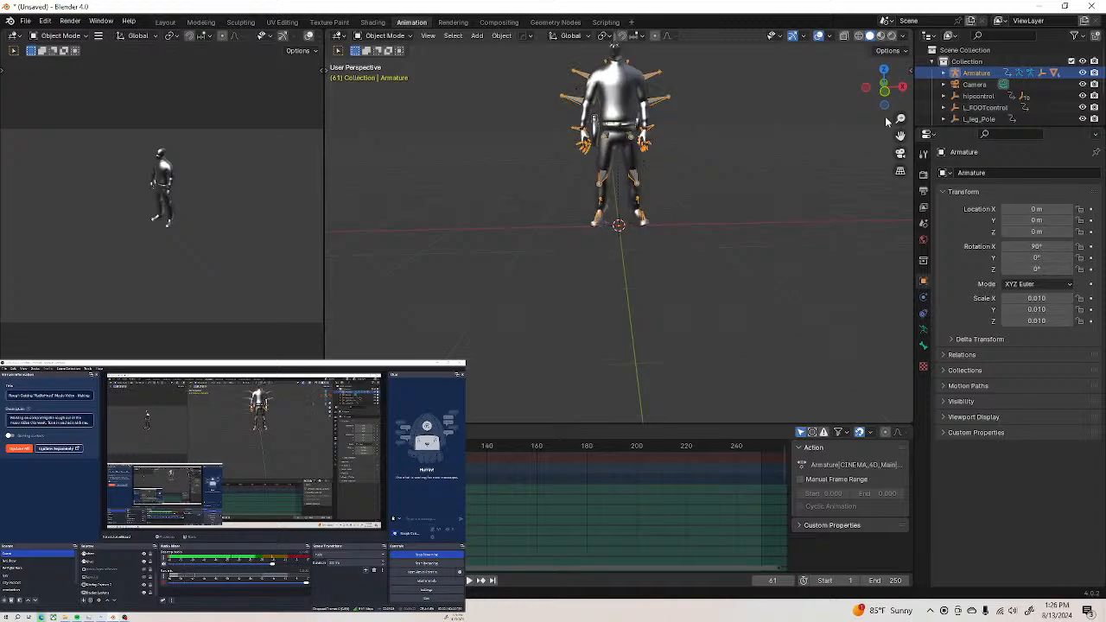
left_click_drag(899, 132, 855, 305)
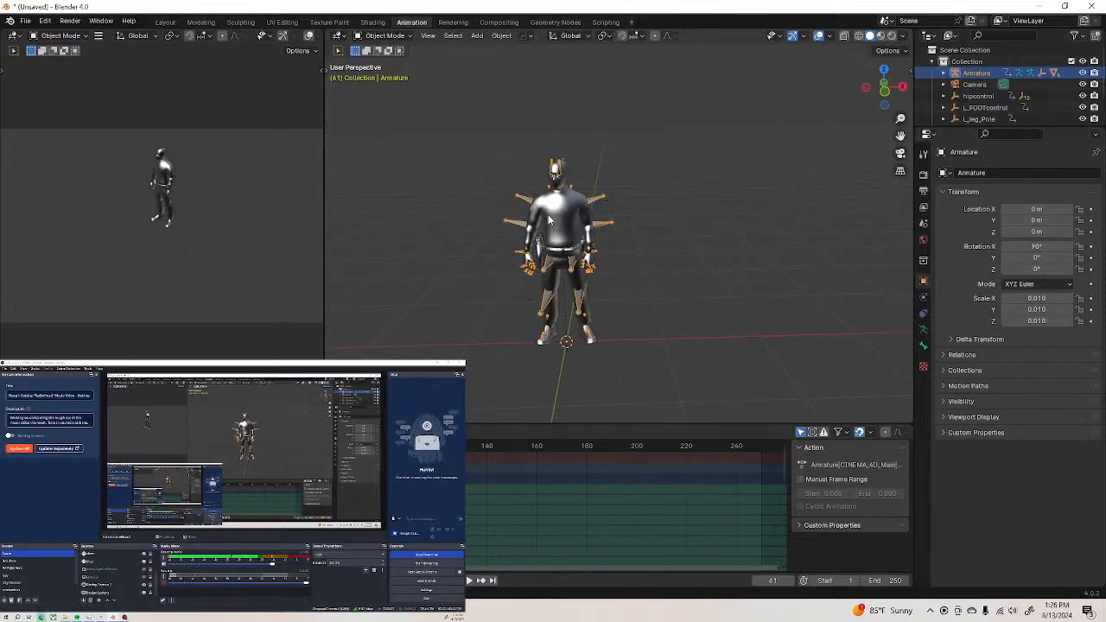
scroll(548, 215, "up", 4)
scroll(547, 215, "up", 3)
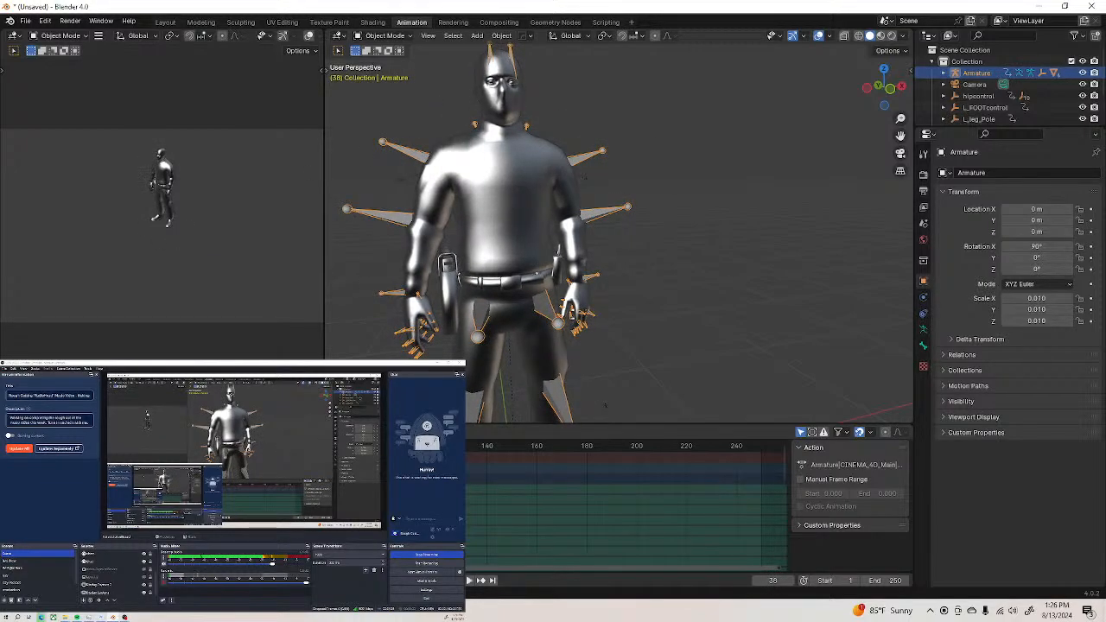
left_click(880, 36)
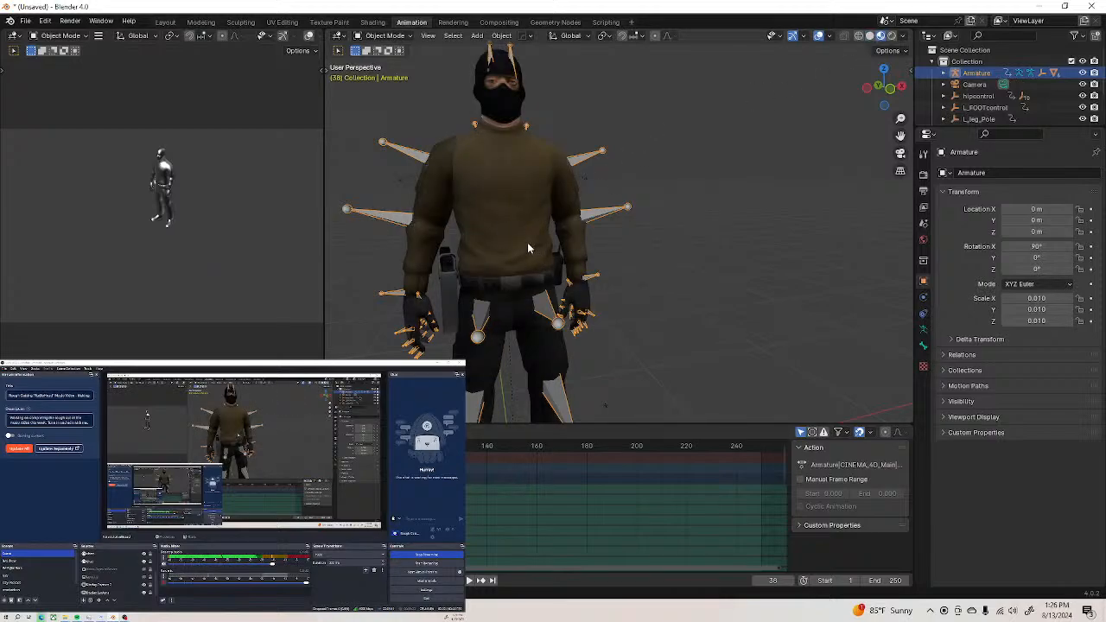
middle_click_drag(538, 245, 508, 243)
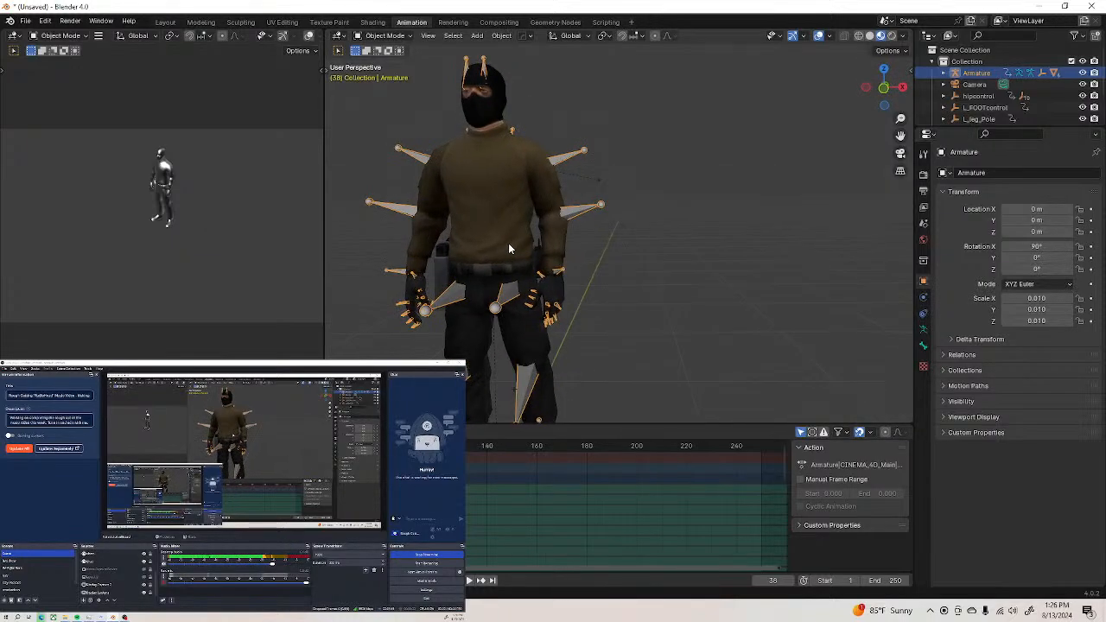
Put the armature into Pose Mode and select only the L_elbow bone
left_click(384, 35)
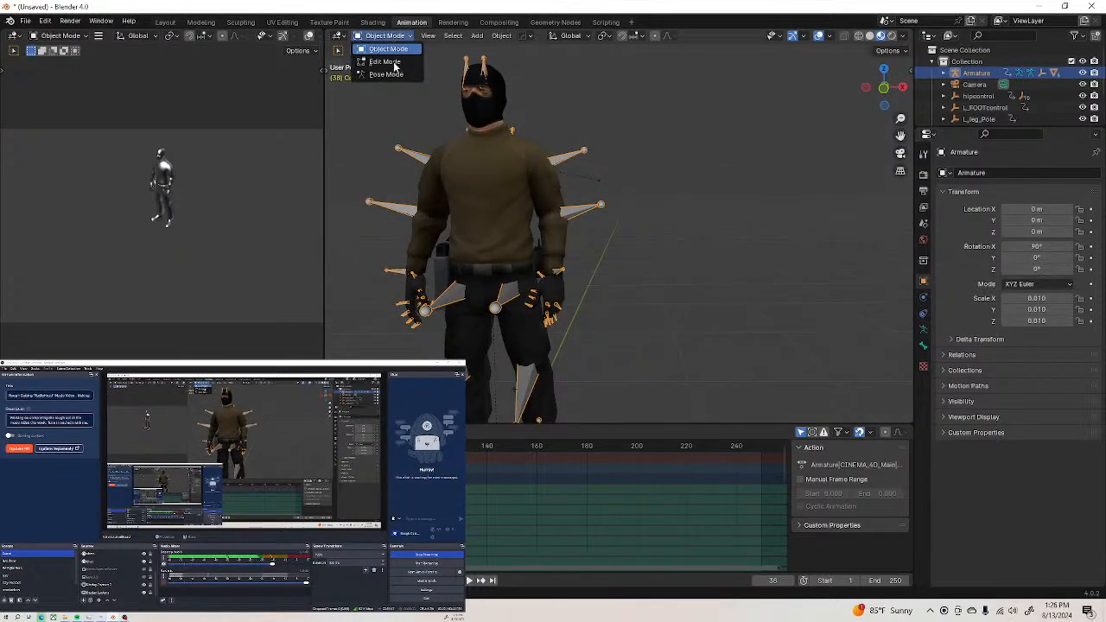
left_click(386, 74)
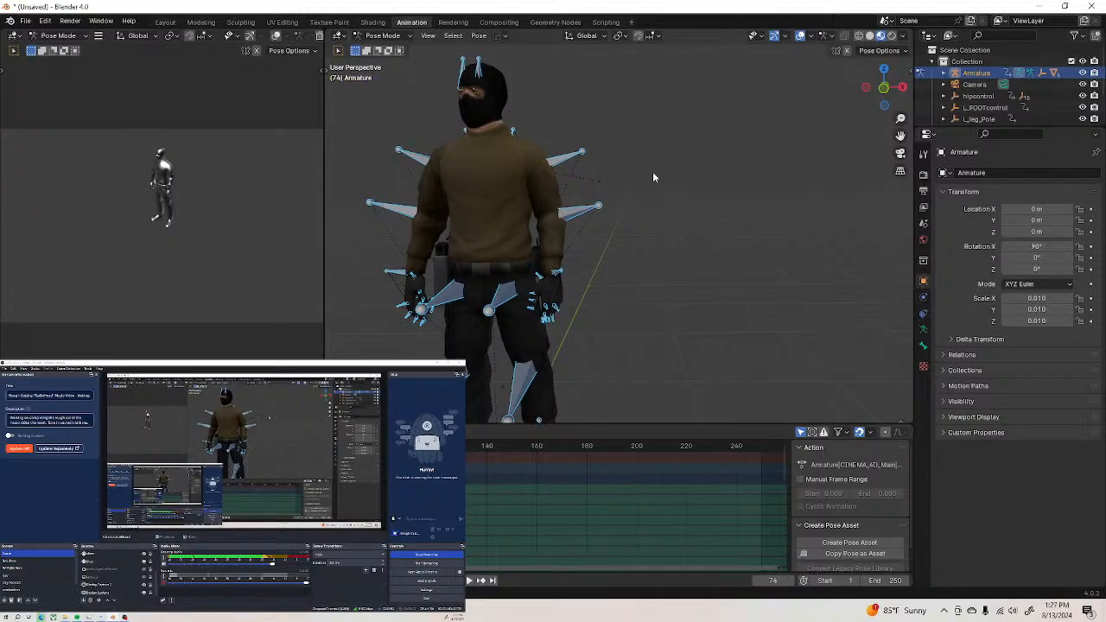
left_click(601, 208)
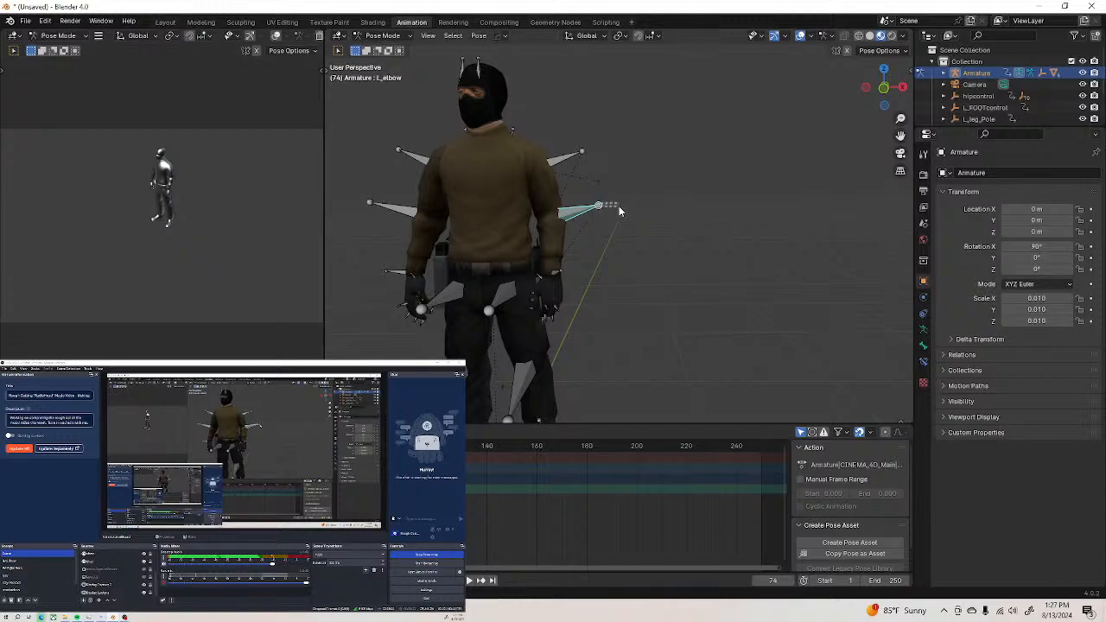
mouse_move(586, 237)
middle_mouse_down()
mouse_move(525, 261)
mouse_move(486, 248)
mouse_move(360, 259)
mouse_move(570, 227)
mouse_move(606, 240)
middle_mouse_up()
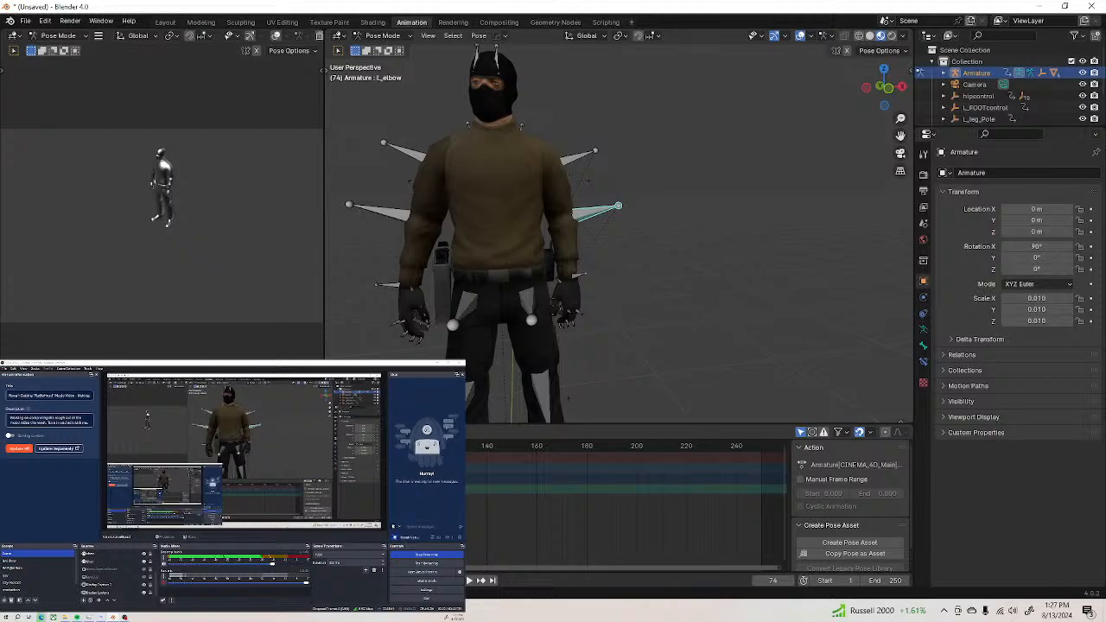
Try to paste and duplicate keyframes for the L_elbow bone in the Dope Sheet
key("ctrl+v")
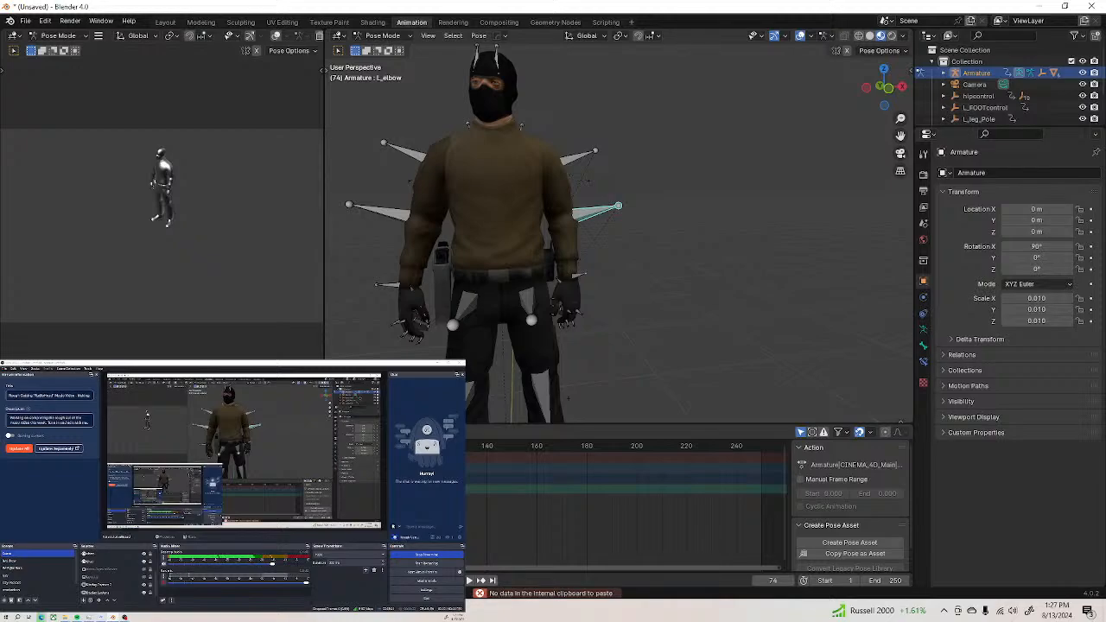
key("shift+d")
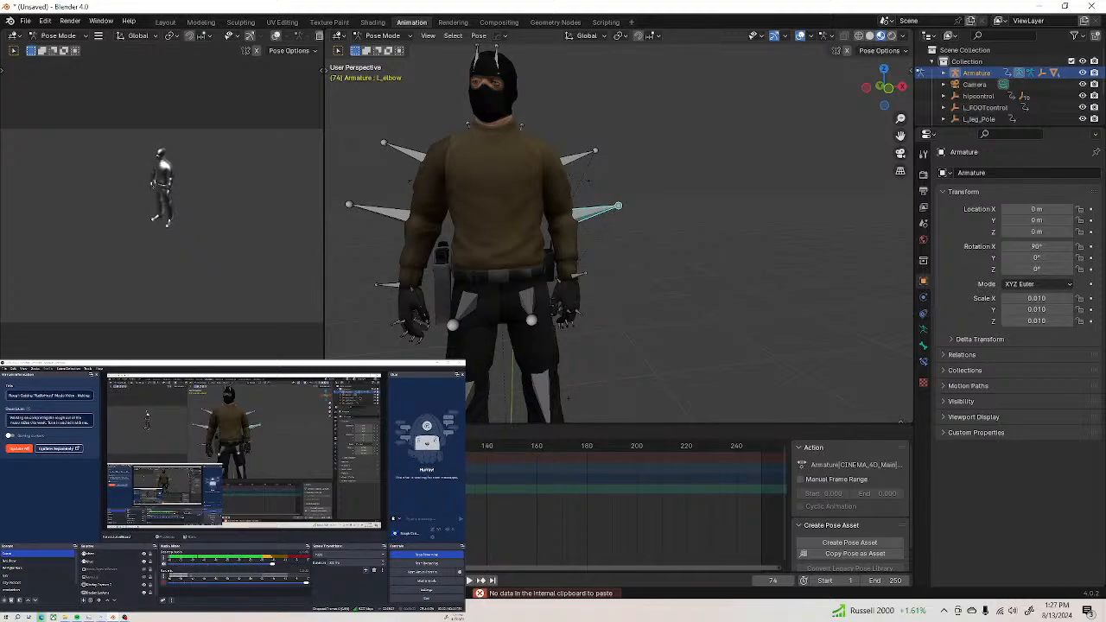
key("Return")
Play and scrub the armature's animation to compare its poses, including frames 0 and 56
key("space")
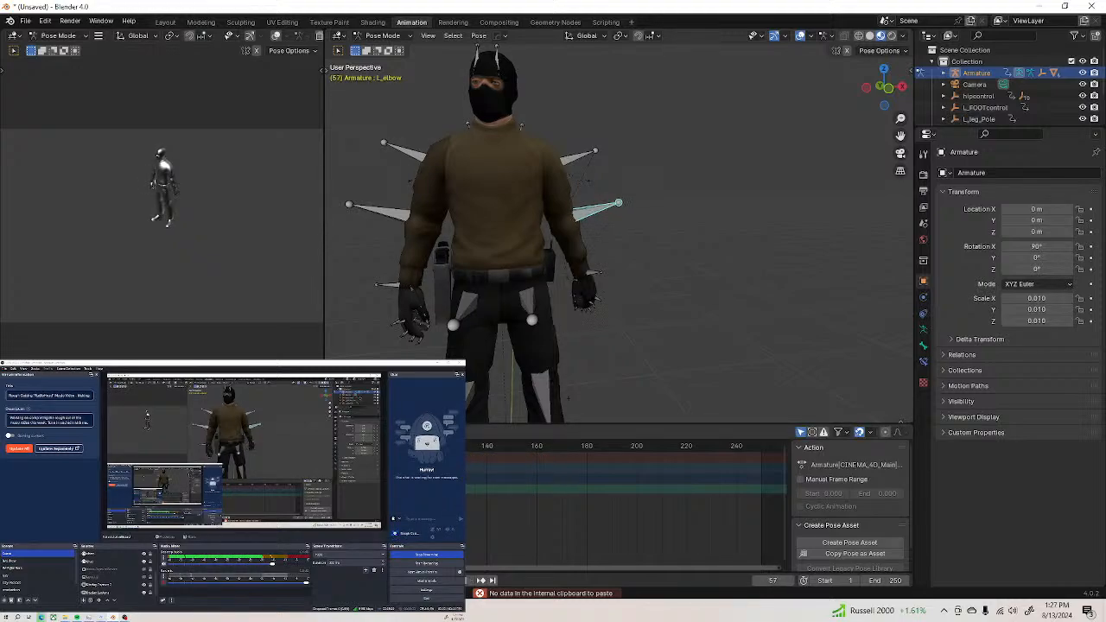
key("Escape")
key("space")
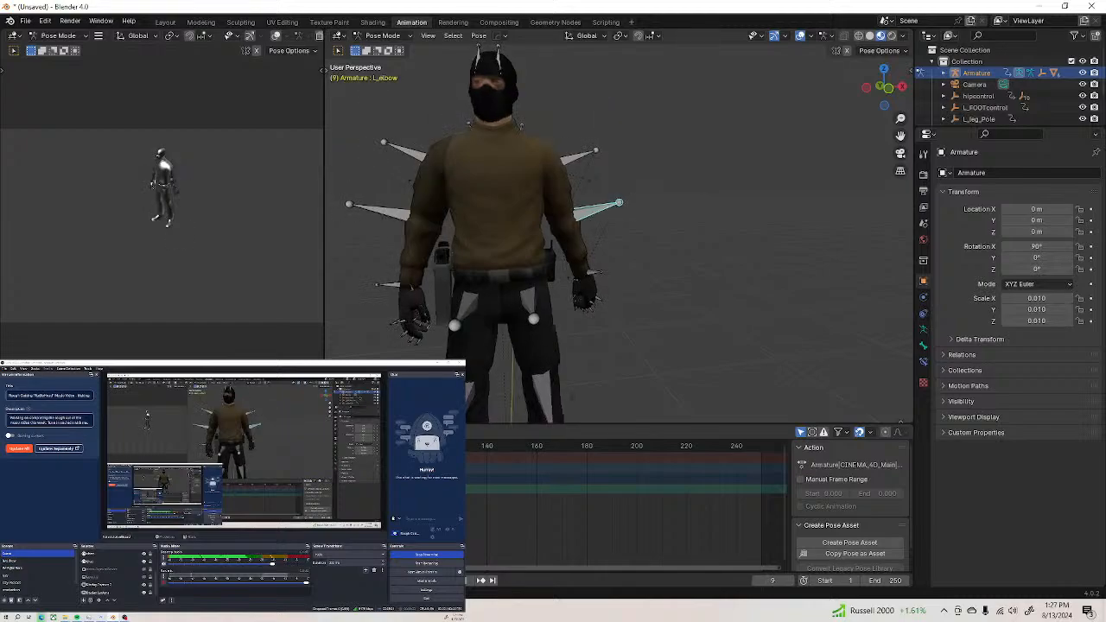
left_click_drag(290, 446, 173, 445)
key("Escape")
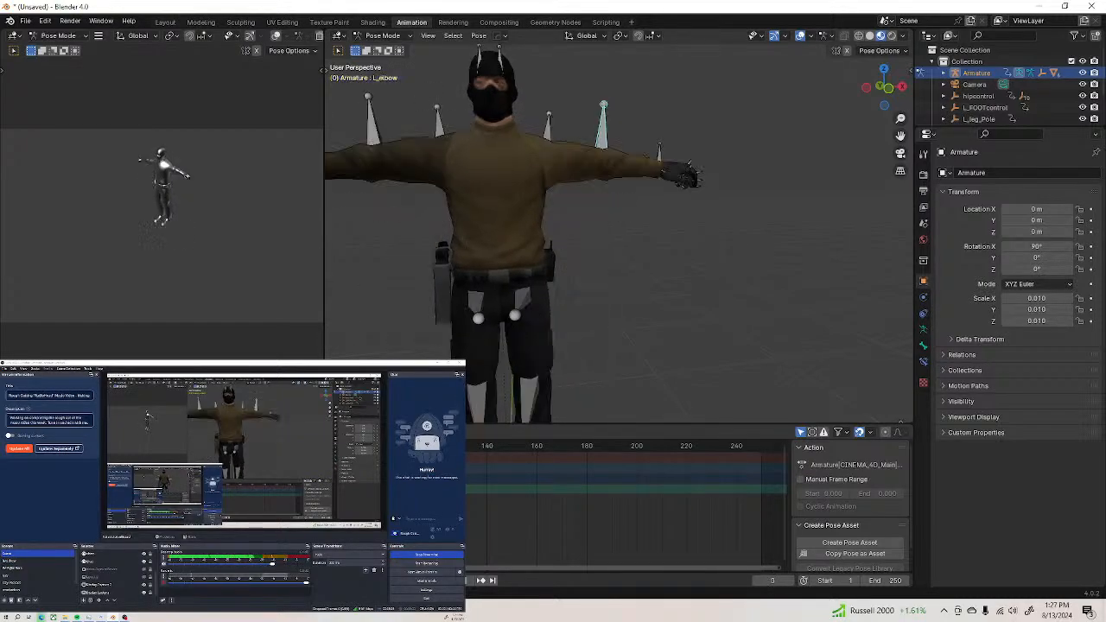
key("space")
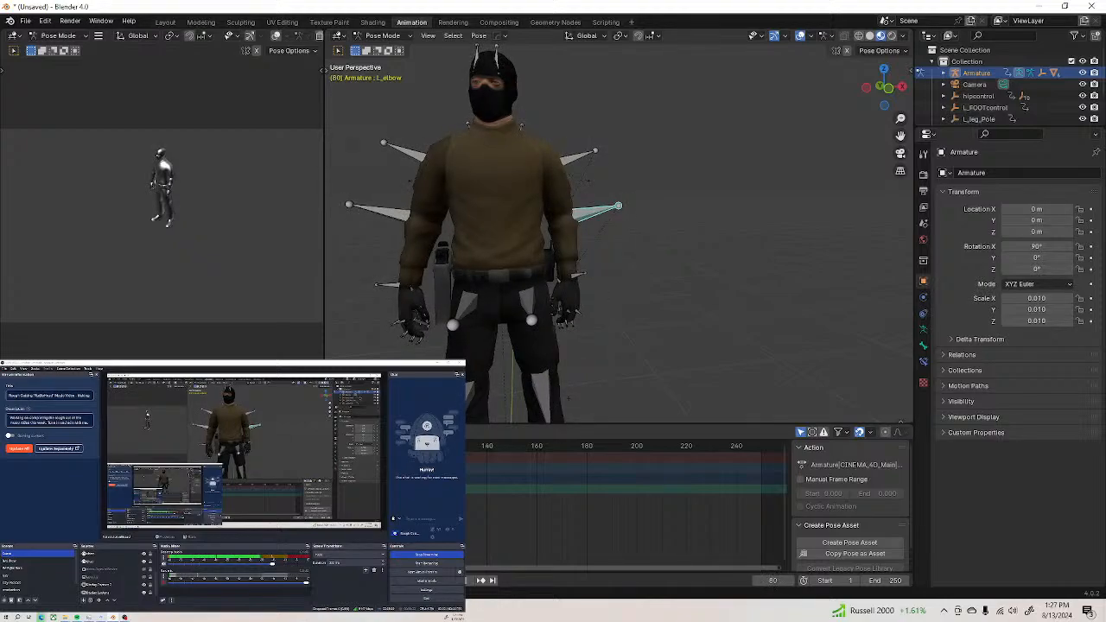
left_click_drag(341, 446, 278, 446)
key("space")
Delete the L_elbow bone's keyframes, undo the deletion and try to move the keyframes
key("Delete")
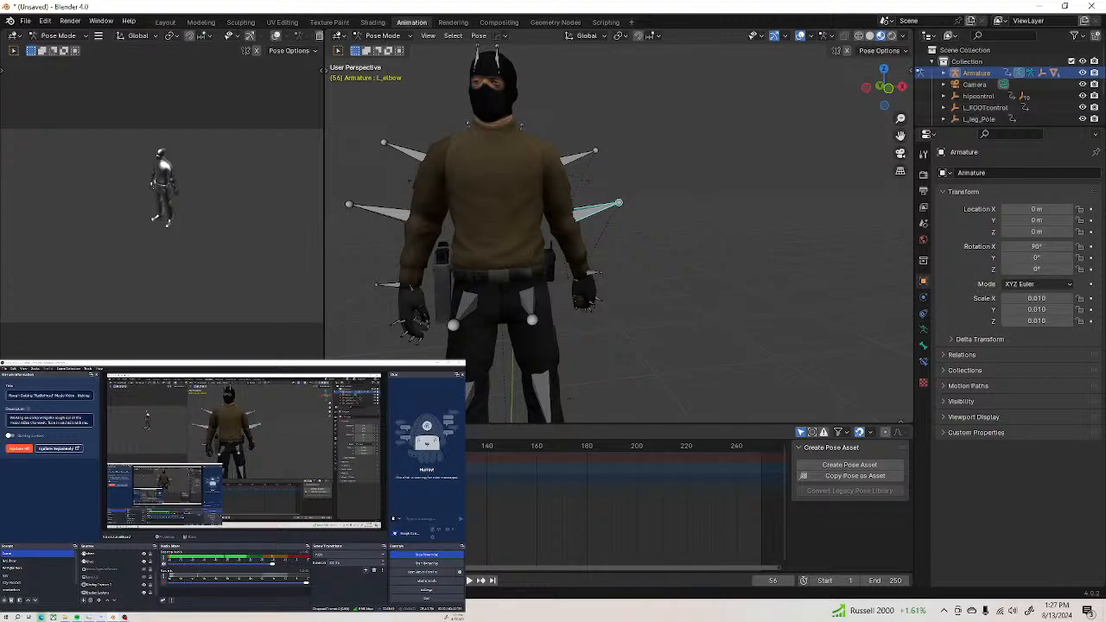
key("ctrl+z")
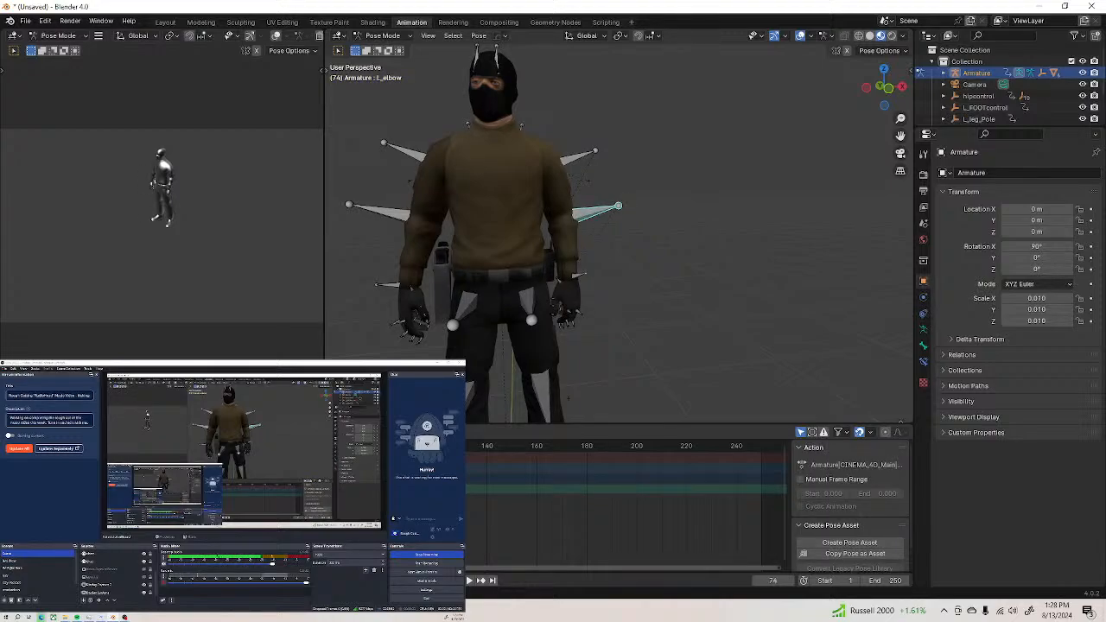
key("g")
key("g")
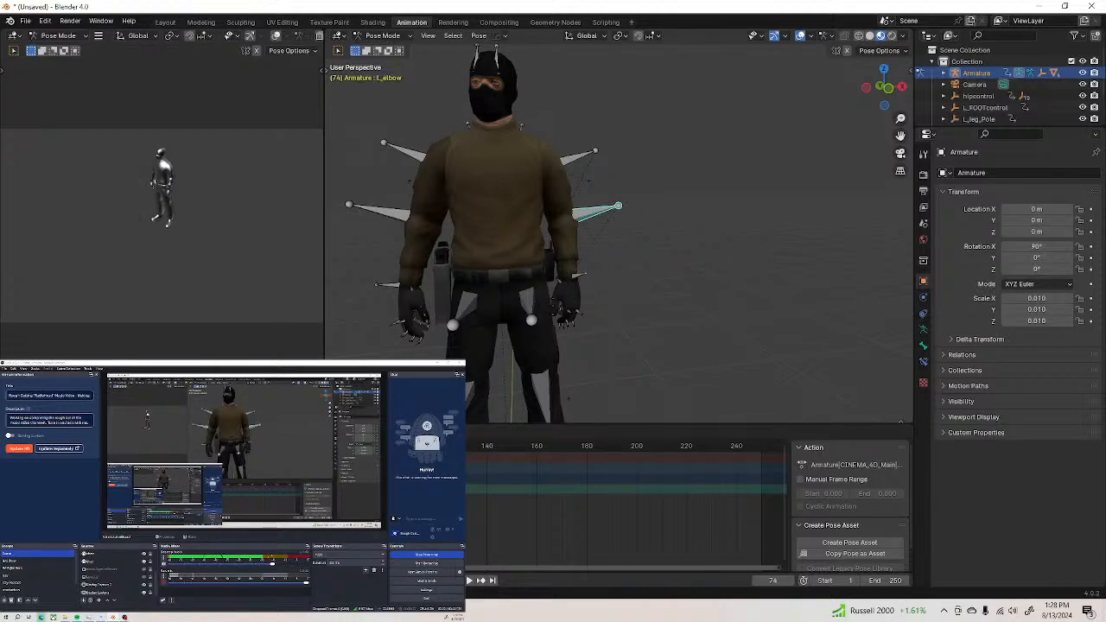
key("Return")
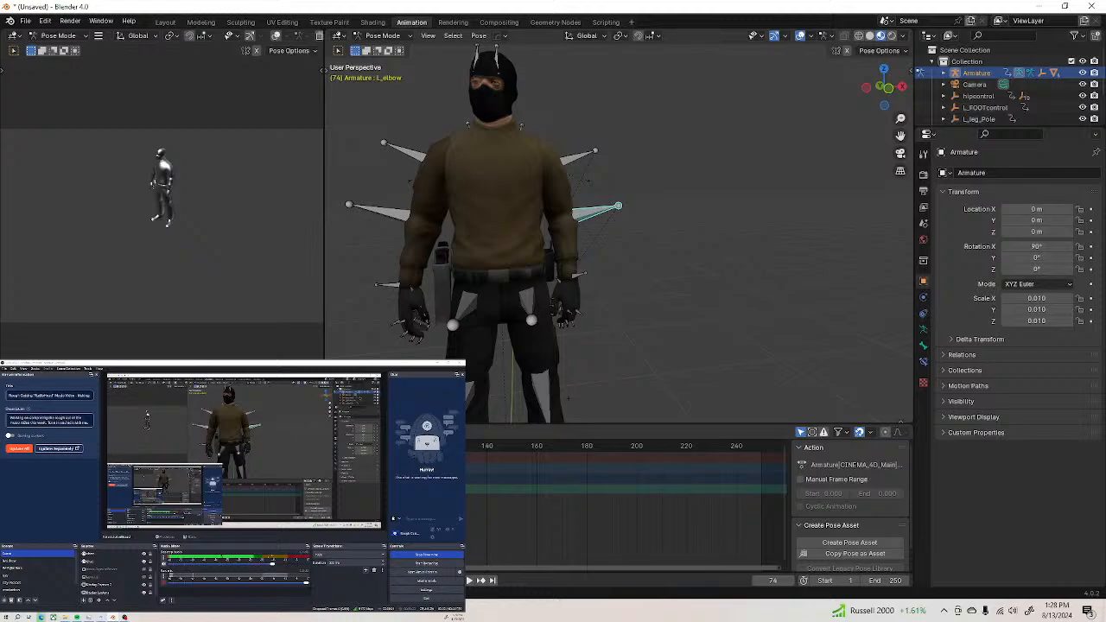
Play the animation to frame 17 and try to insert a keyframe for the L_elbow bone there
key("space")
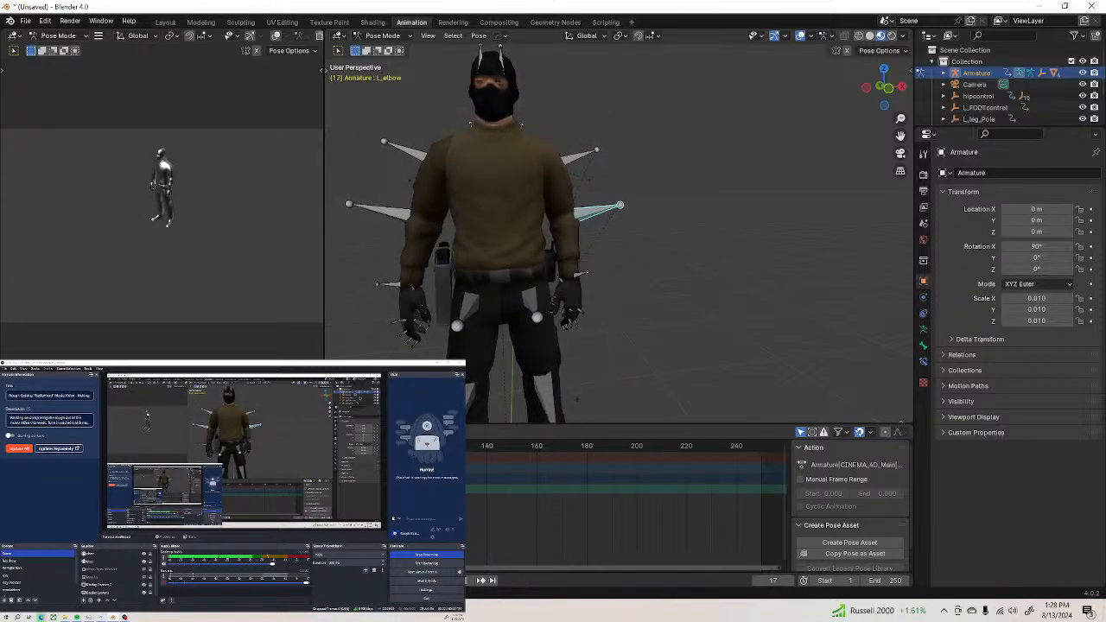
key("i")
key("ctrl+z")
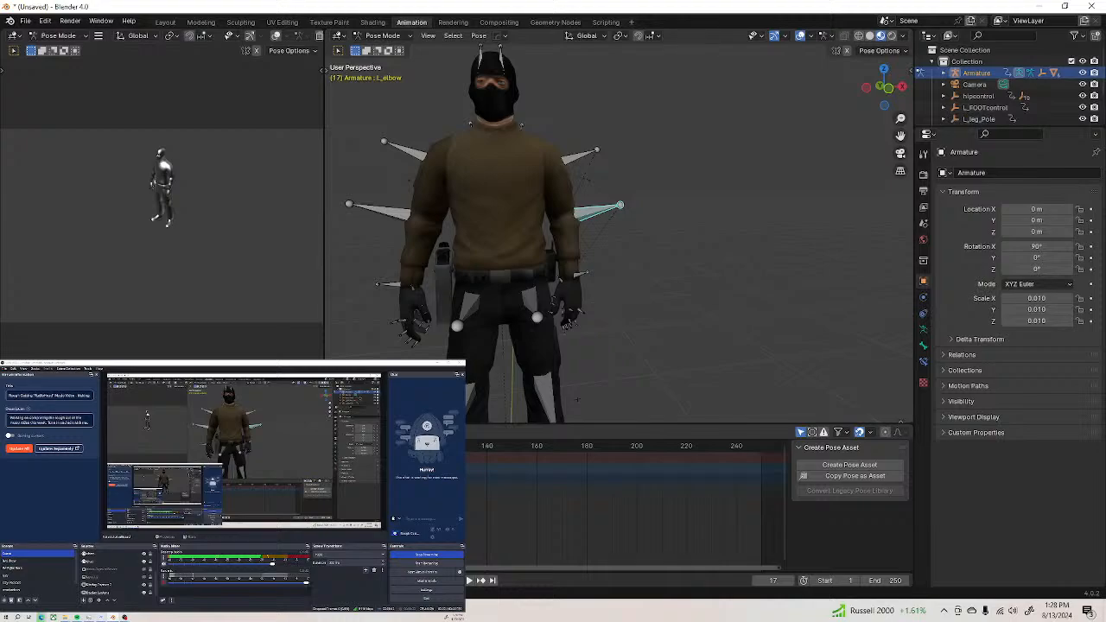
key("i")
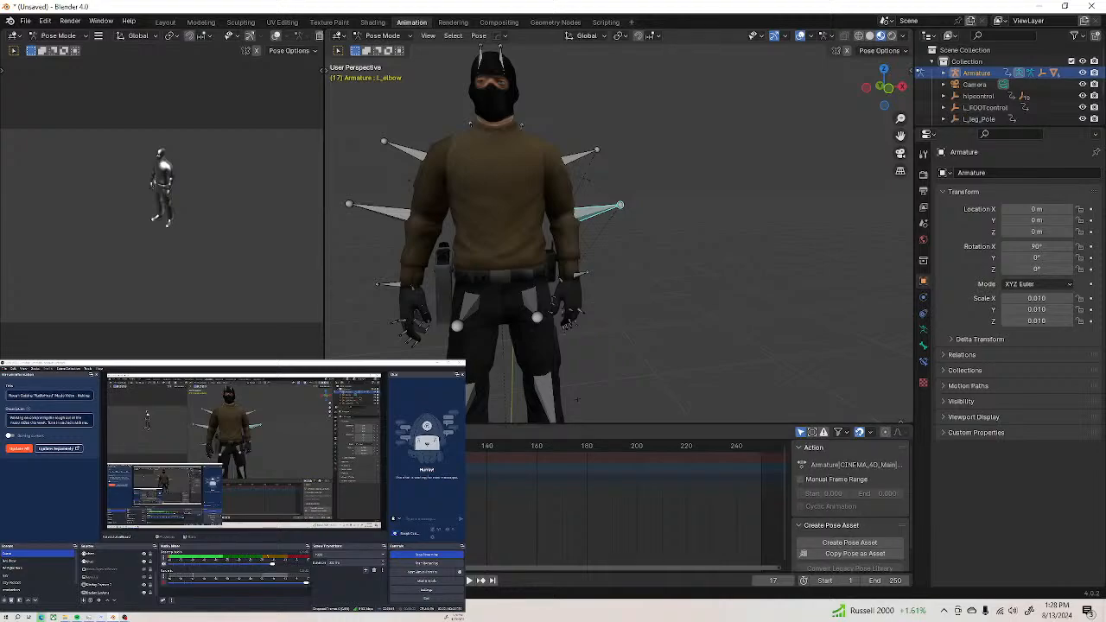
key("i")
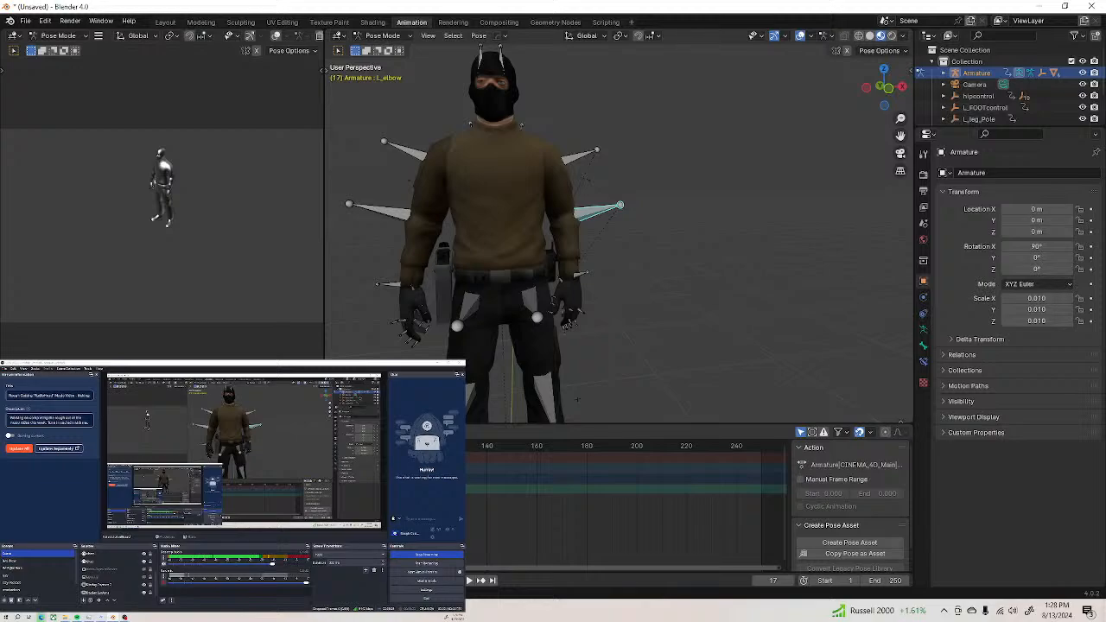
Try to copy and paste the L_elbow bone's keyframes at frame 17
key("t")
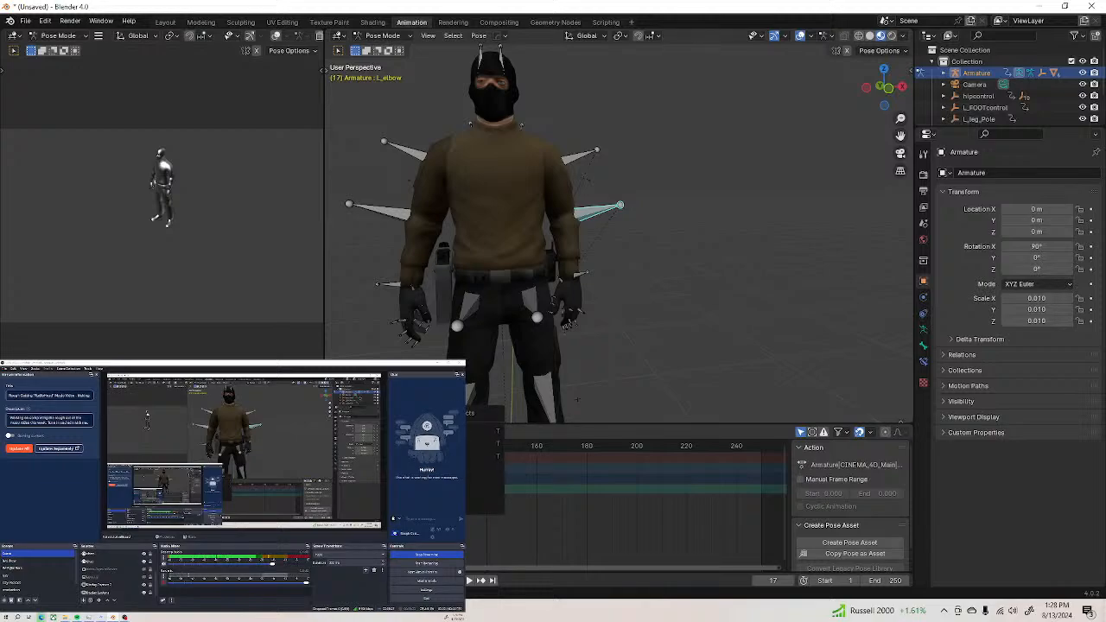
key("Escape")
key("x")
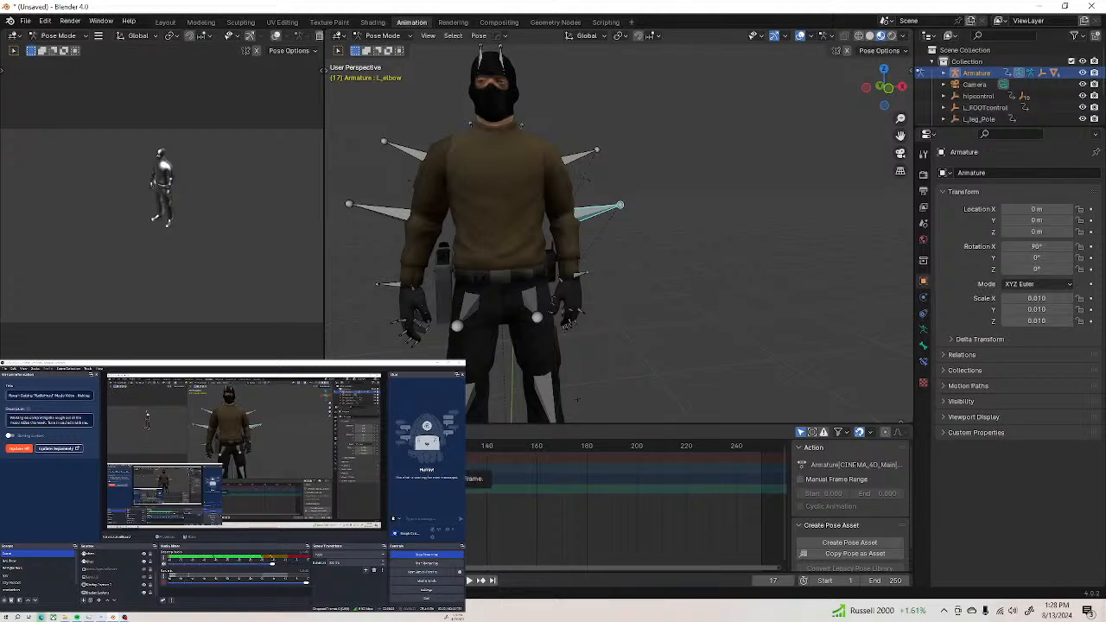
key("ctrl+c")
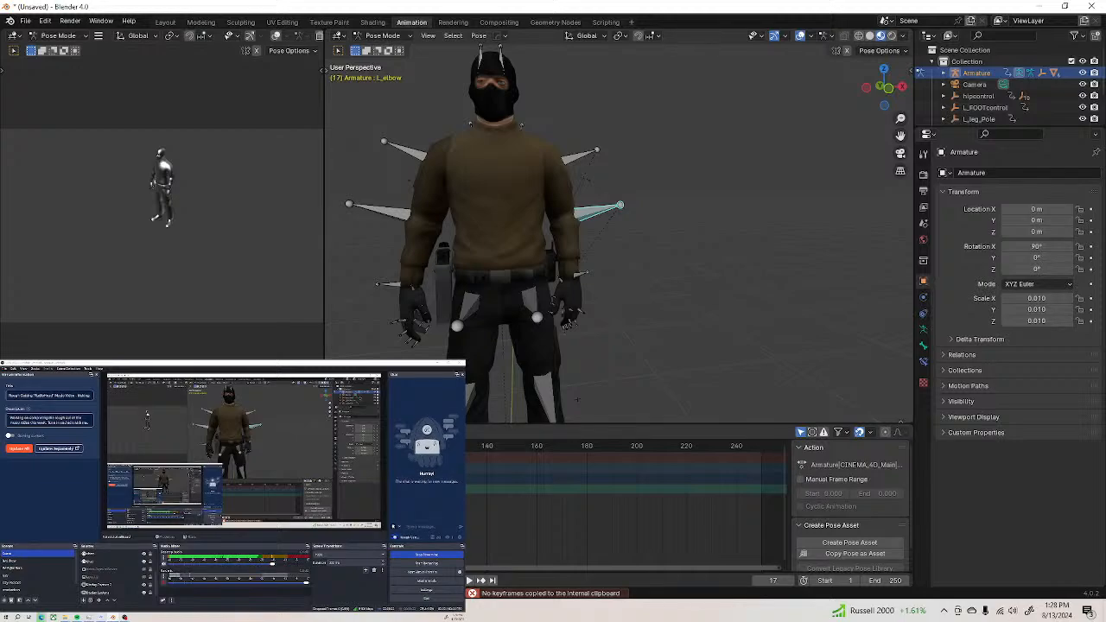
key("ctrl+v")
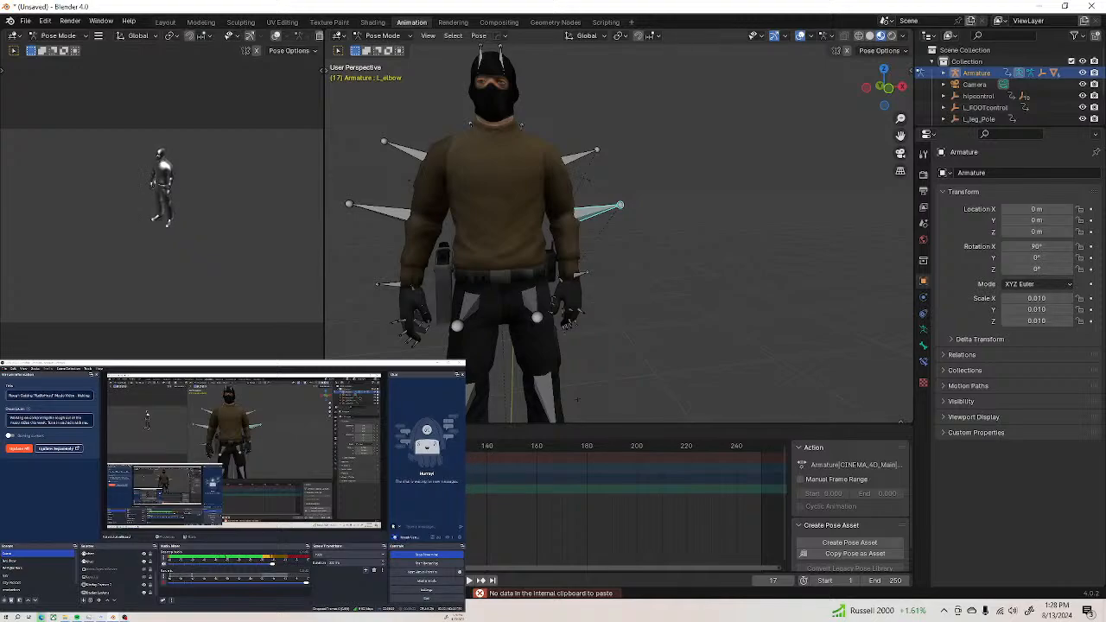
key("Escape")
Place L_elbow keyframes at about frames 138 and 197 in the Dope Sheet and play back the result
key("space")
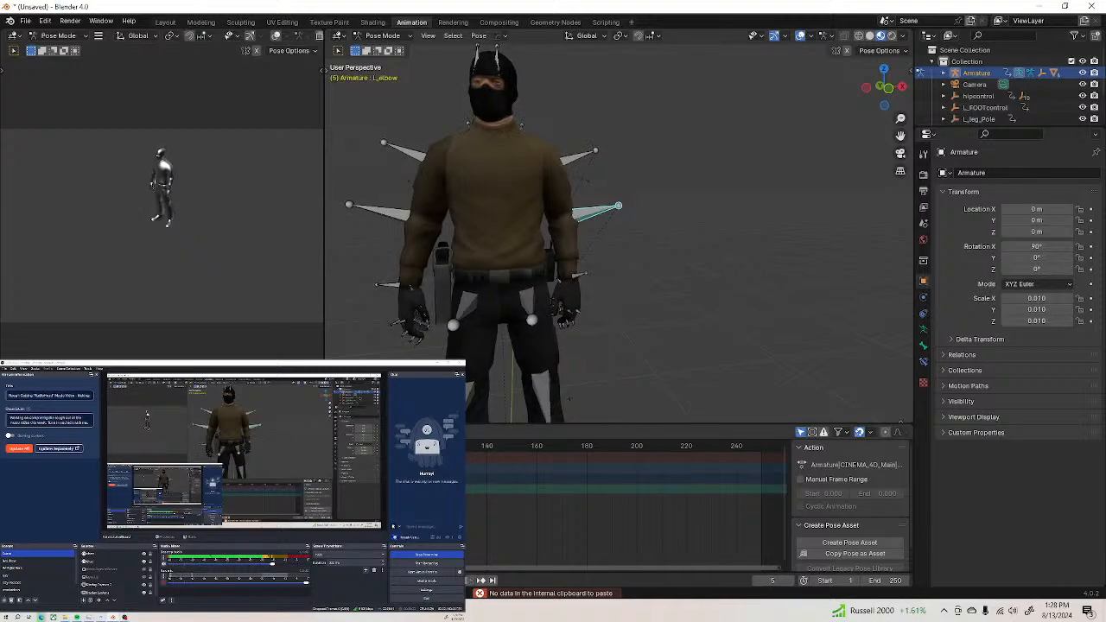
key("space")
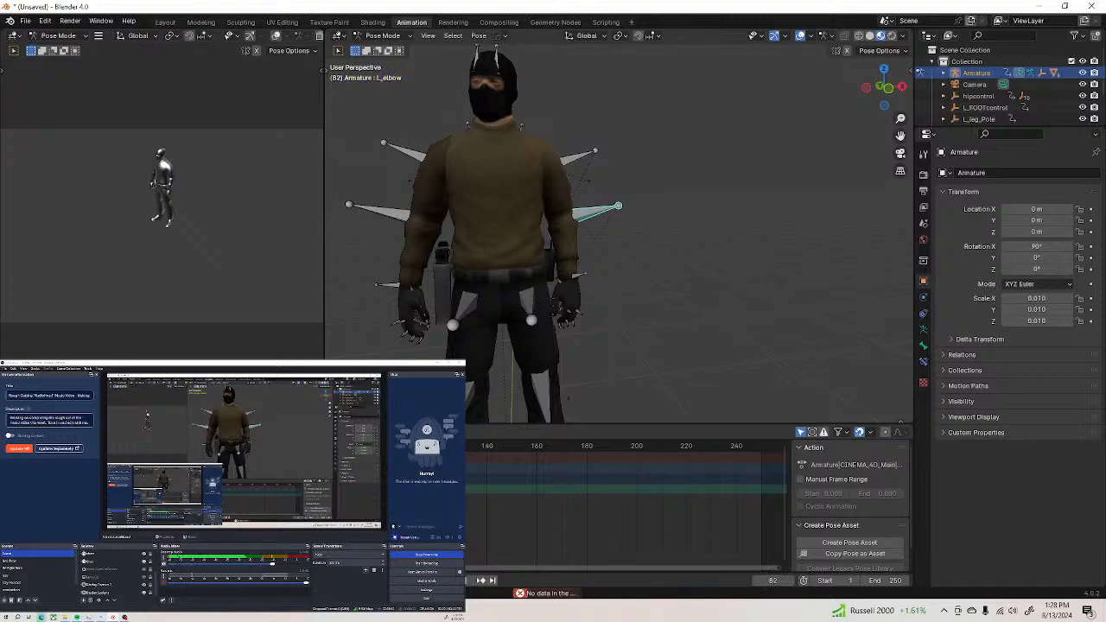
key("i")
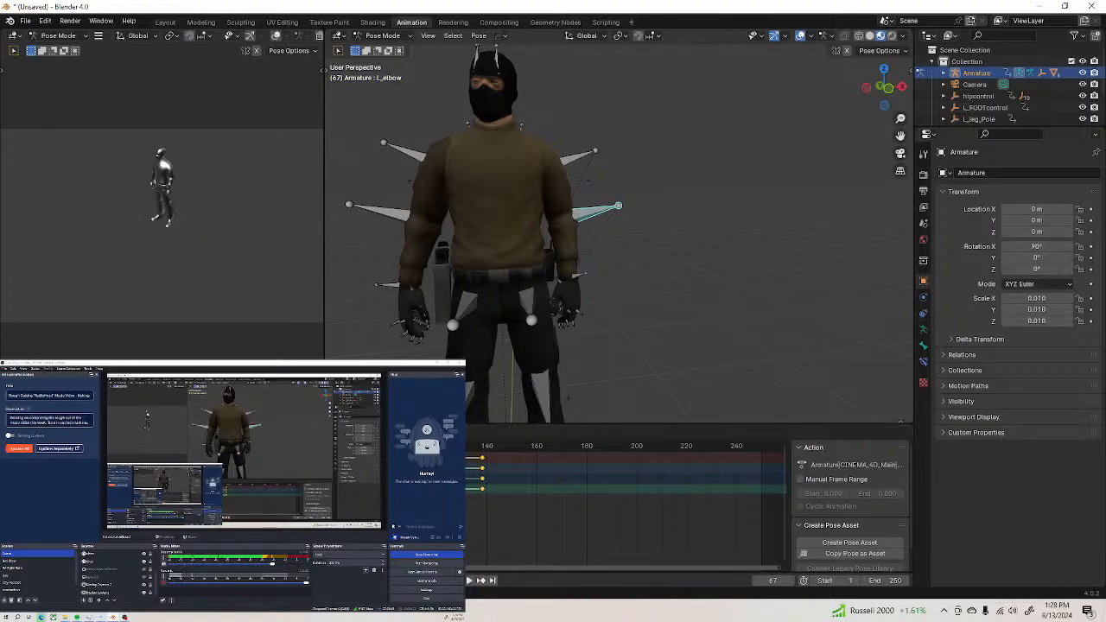
left_click_drag(499, 469, 629, 468)
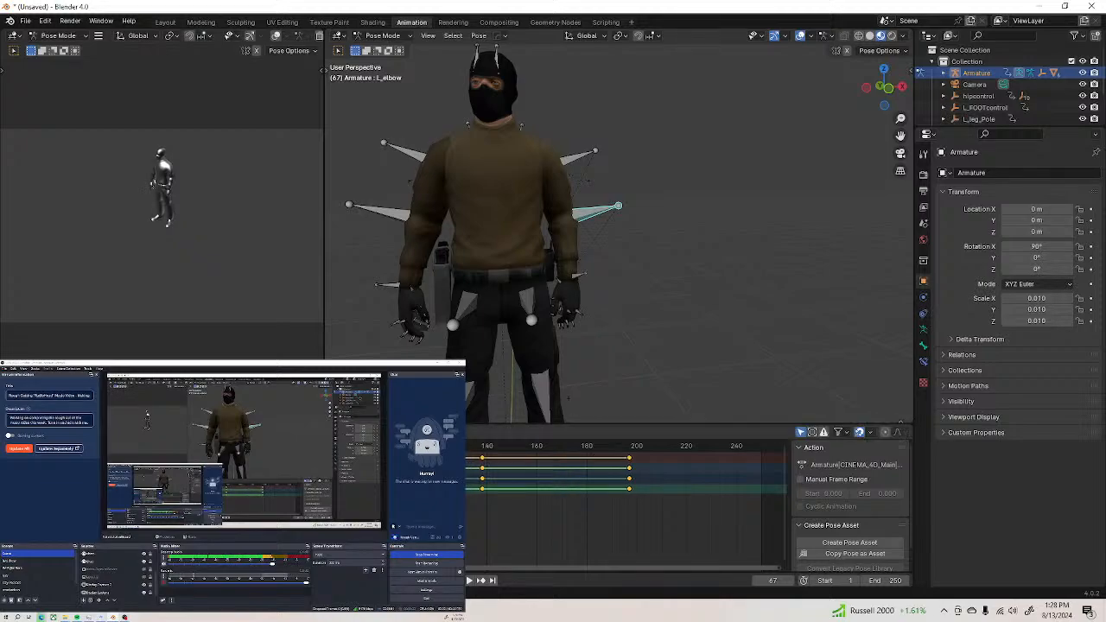
key("space")
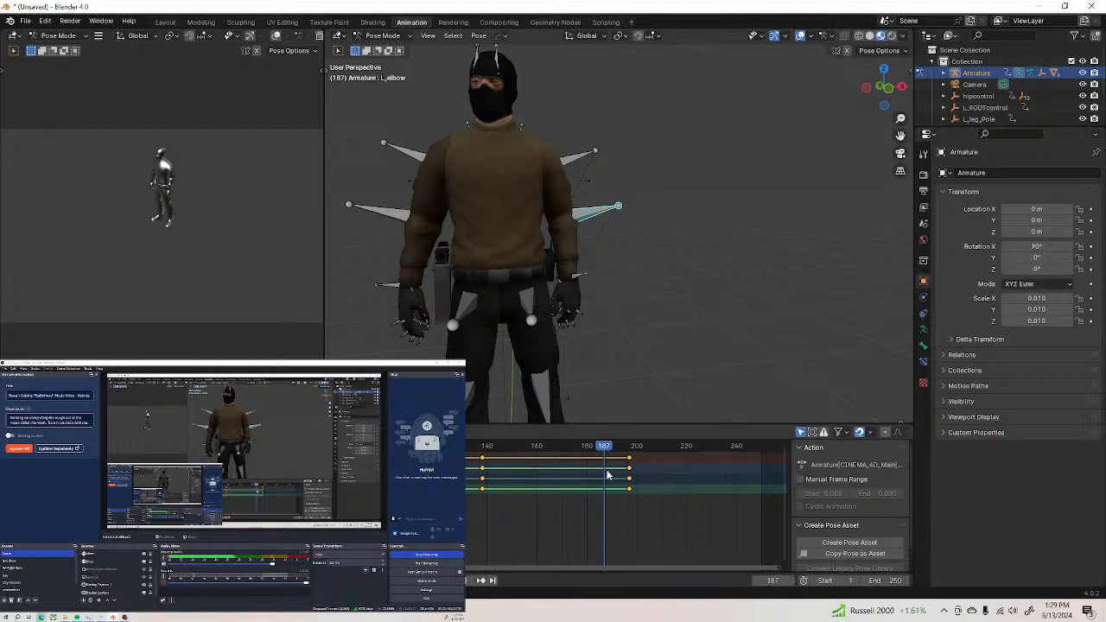
key("Escape")
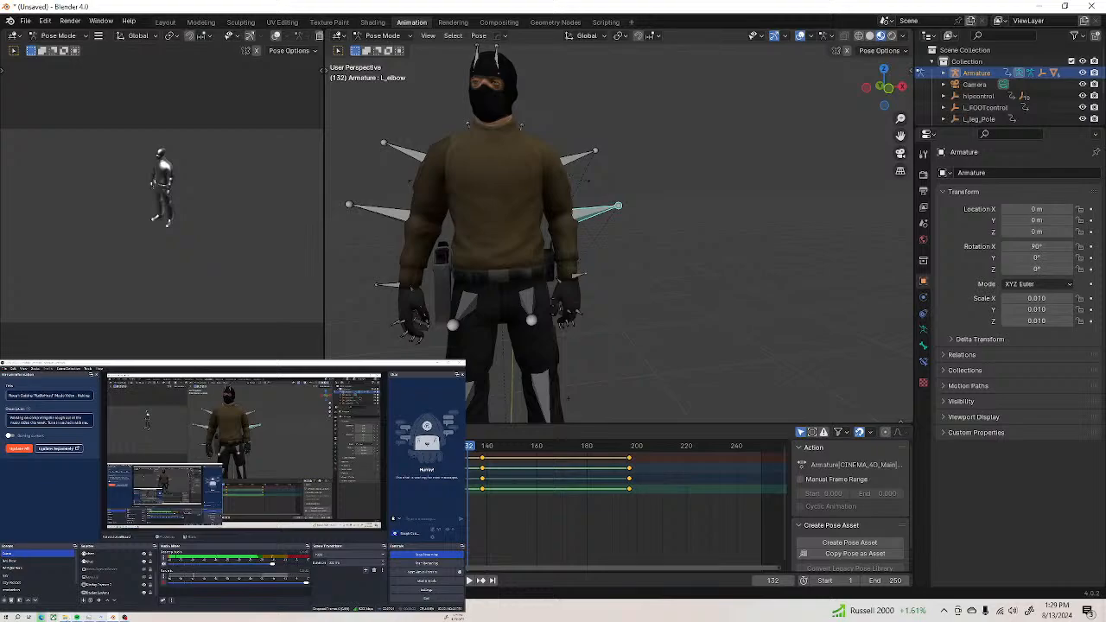
Switch to the browser window with the reference photo of masked gunmen around a captive, then return to the Dope Sheet
left_click(41, 618)
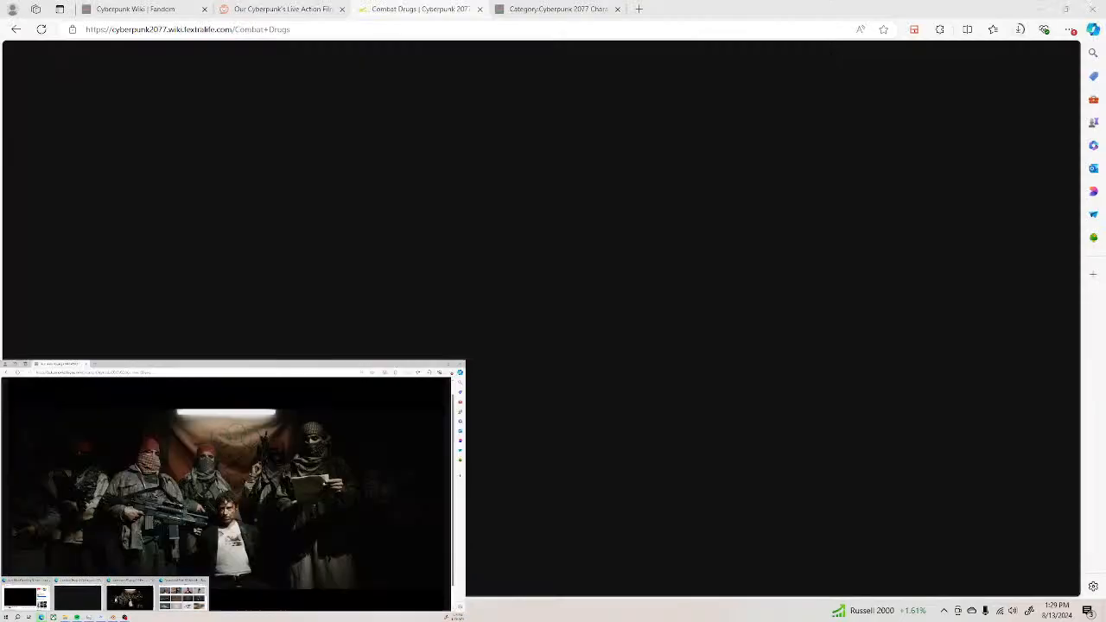
left_click(129, 596)
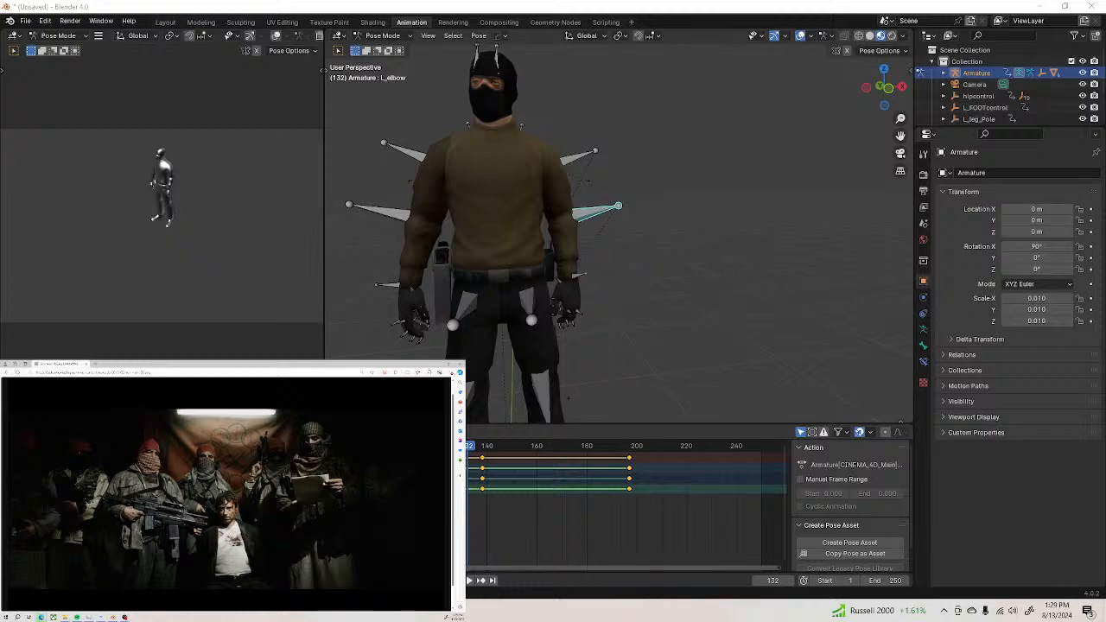
left_click(674, 528)
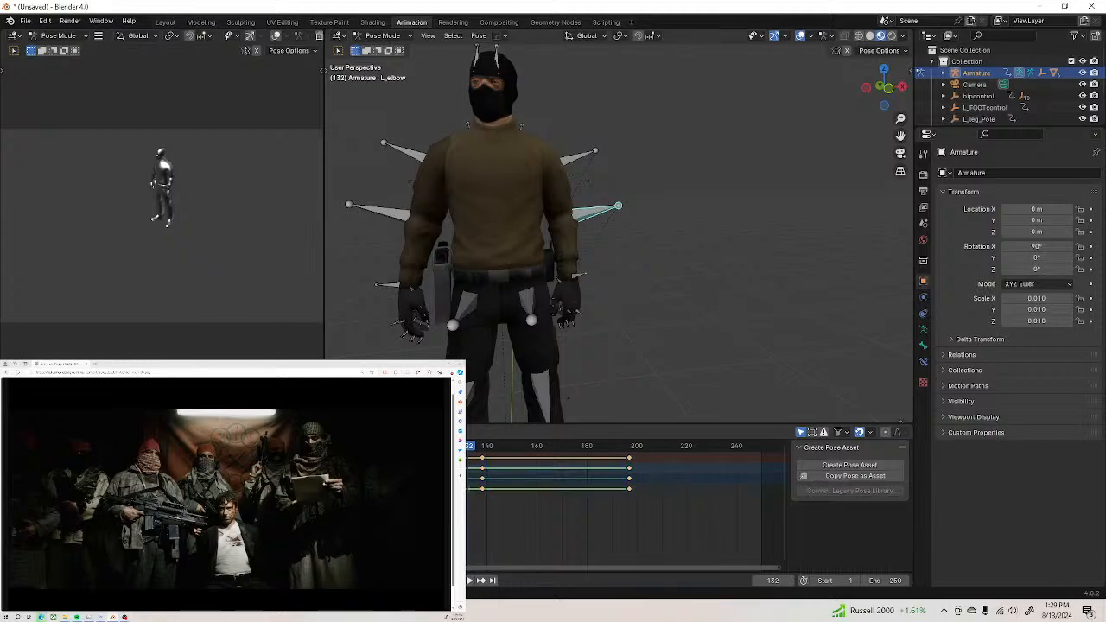
Scale the L_elbow keyframes closer together in time about frame 67 and again about frame 17
left_click(629, 488)
left_click(305, 445)
key("s")
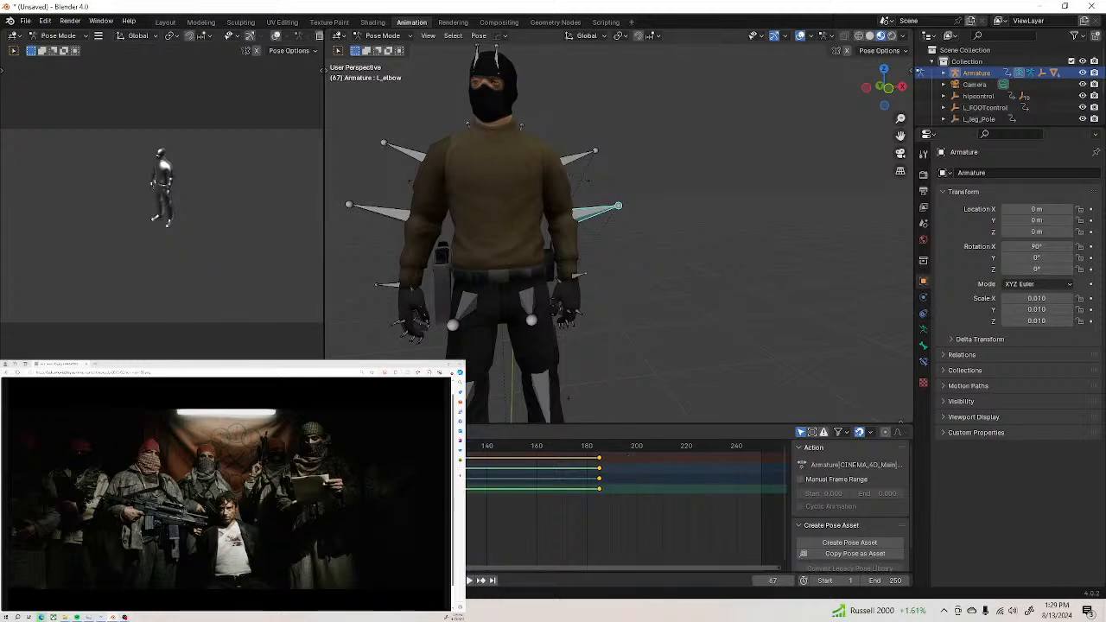
left_click(497, 455)
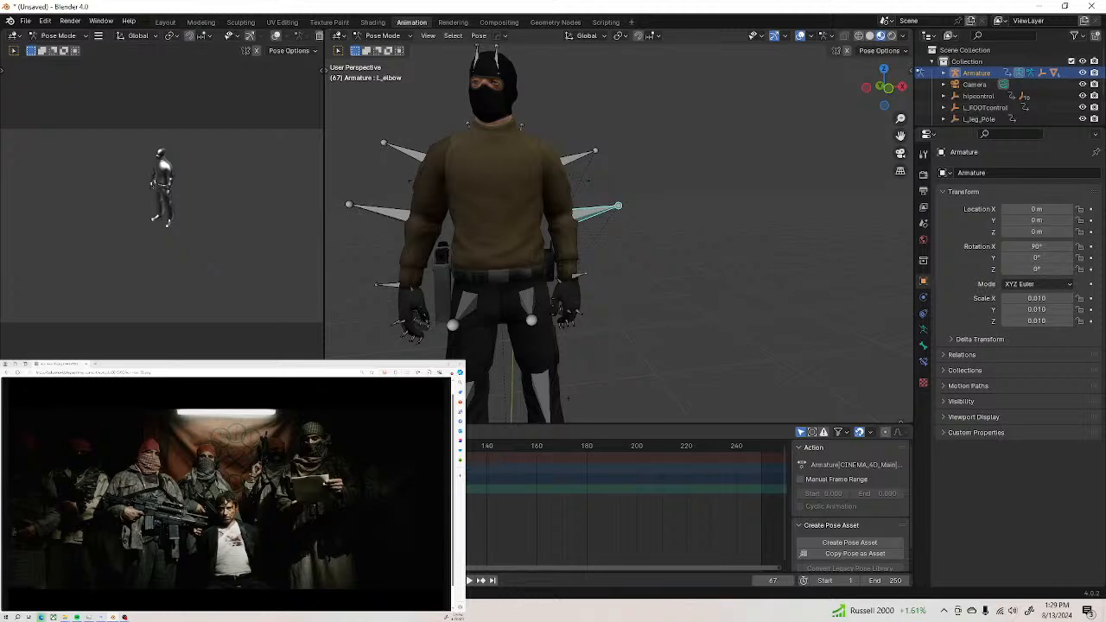
left_click(180, 446)
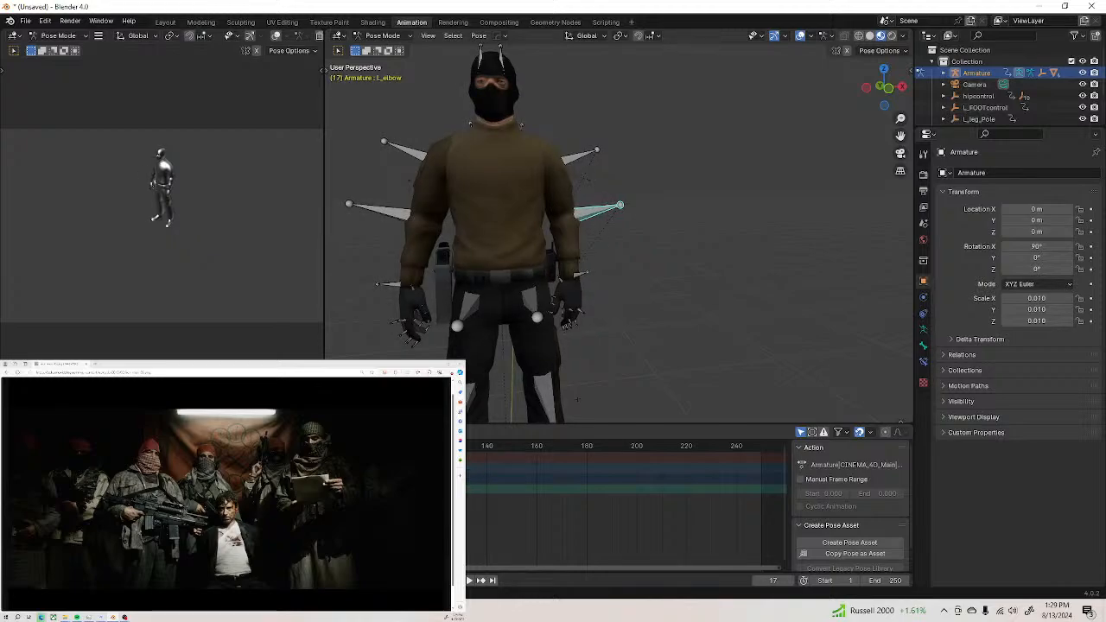
key("s")
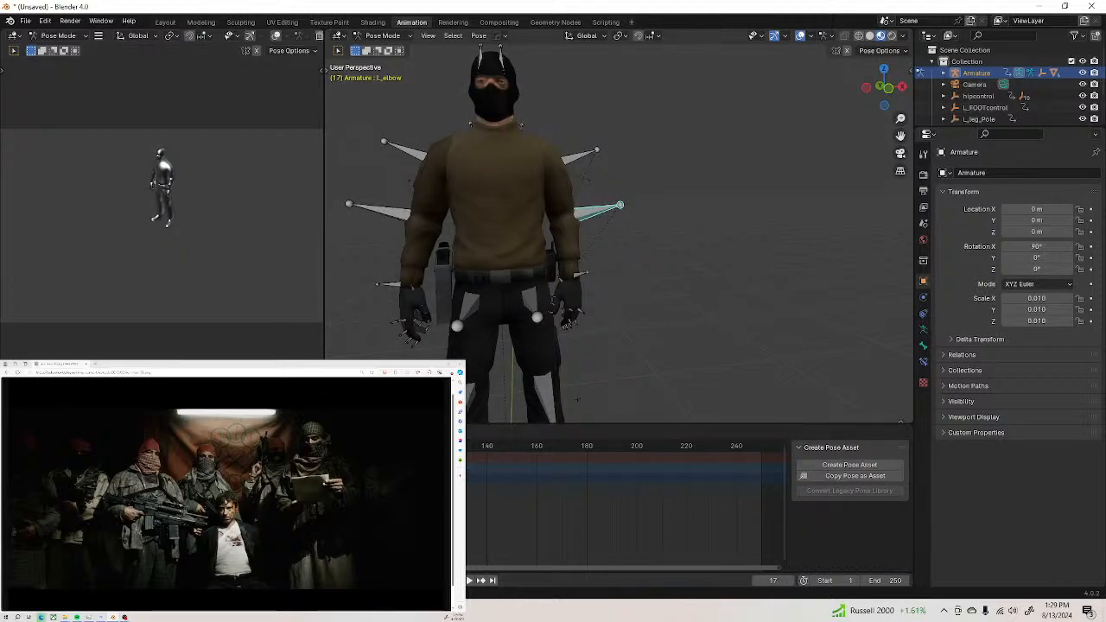
key("Return")
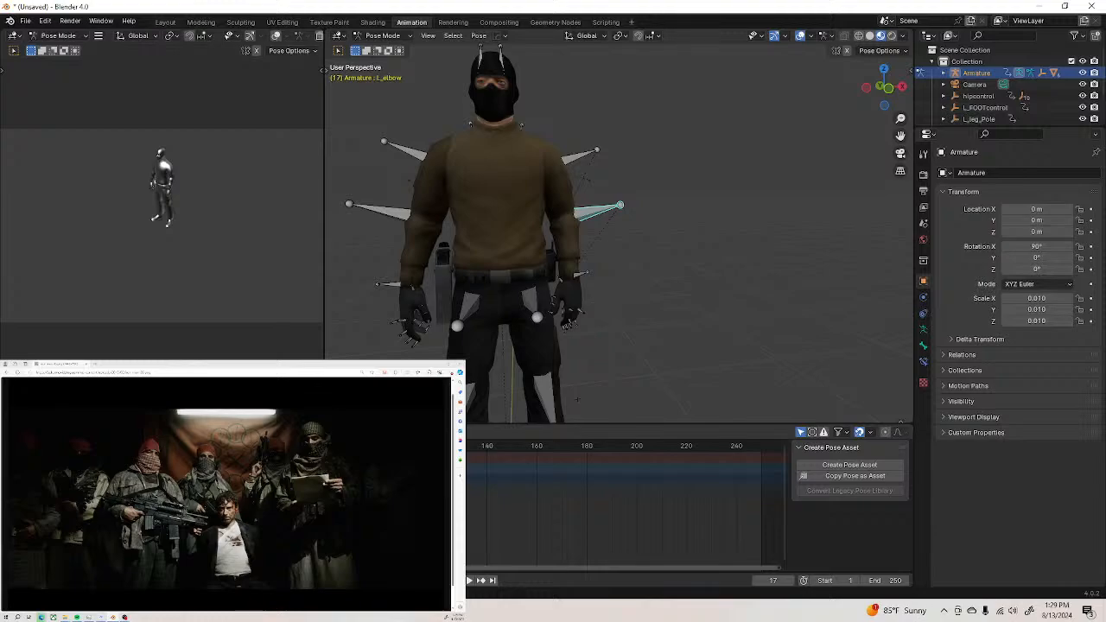
Shift the L_elbow keyframes along the Dope Sheet in repeated small moves at frame 17 and play back the animation
key("g")
key("Return")
key("g")
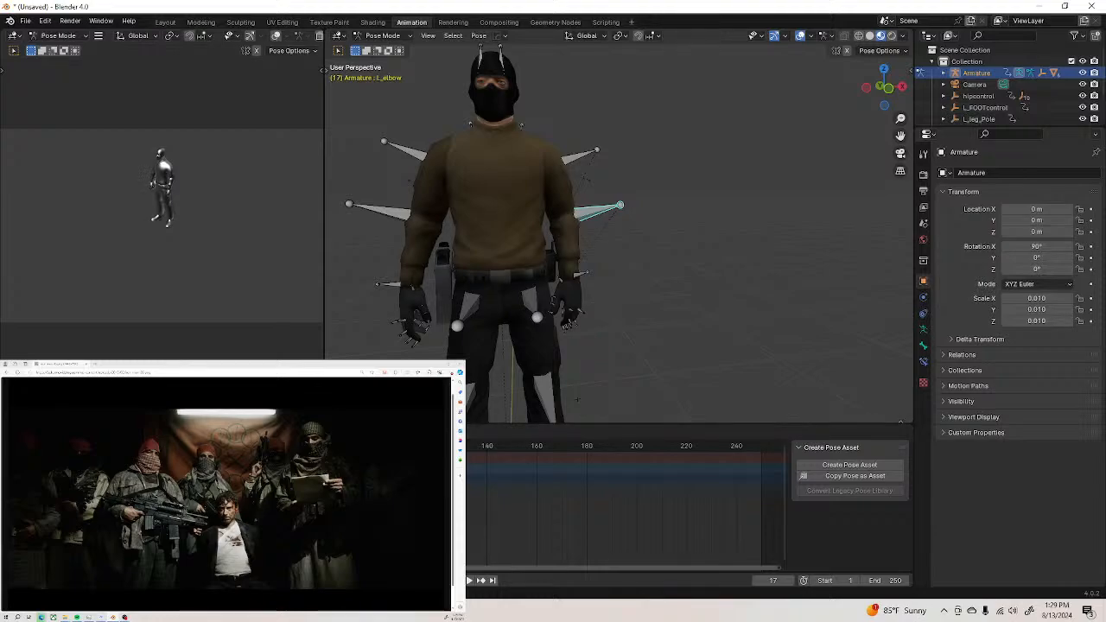
key("Return")
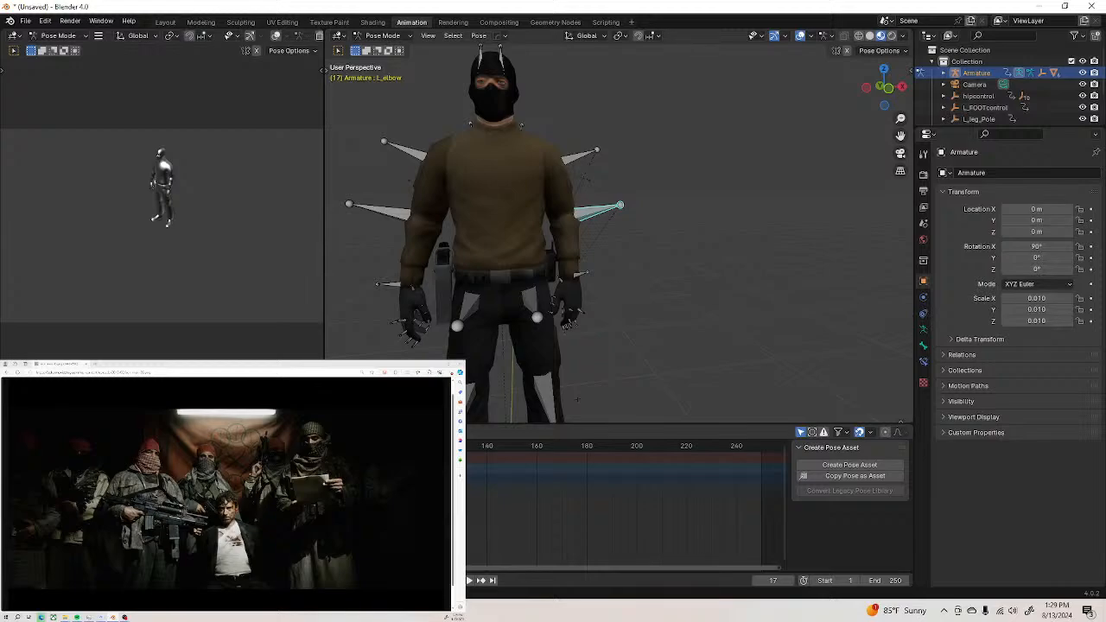
key("g")
key("Return")
key("g")
key("Return")
key("g")
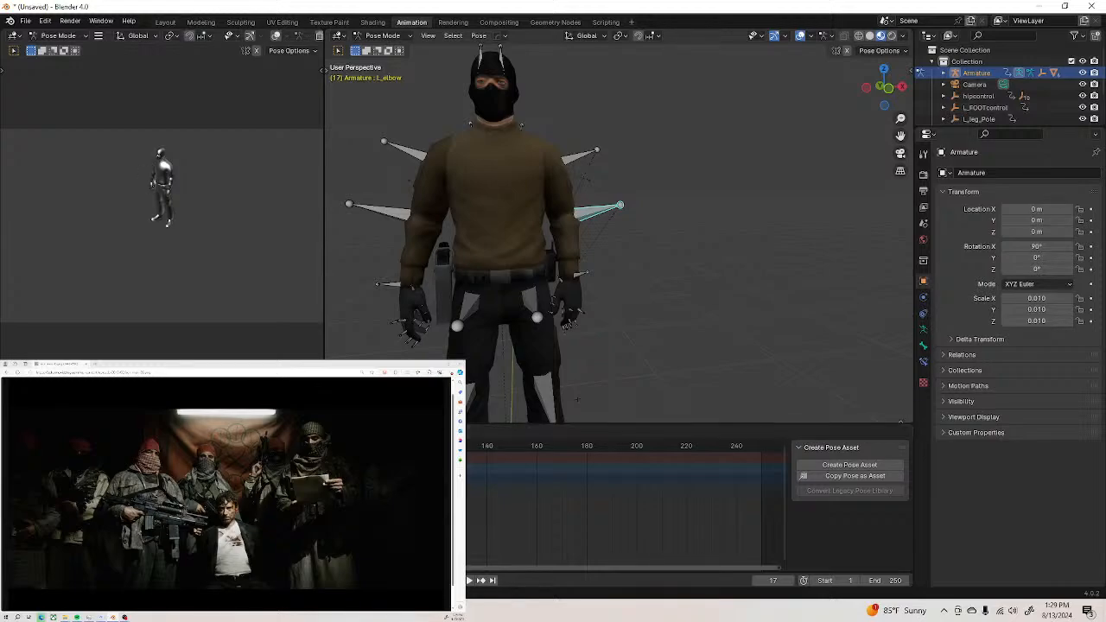
key("Return")
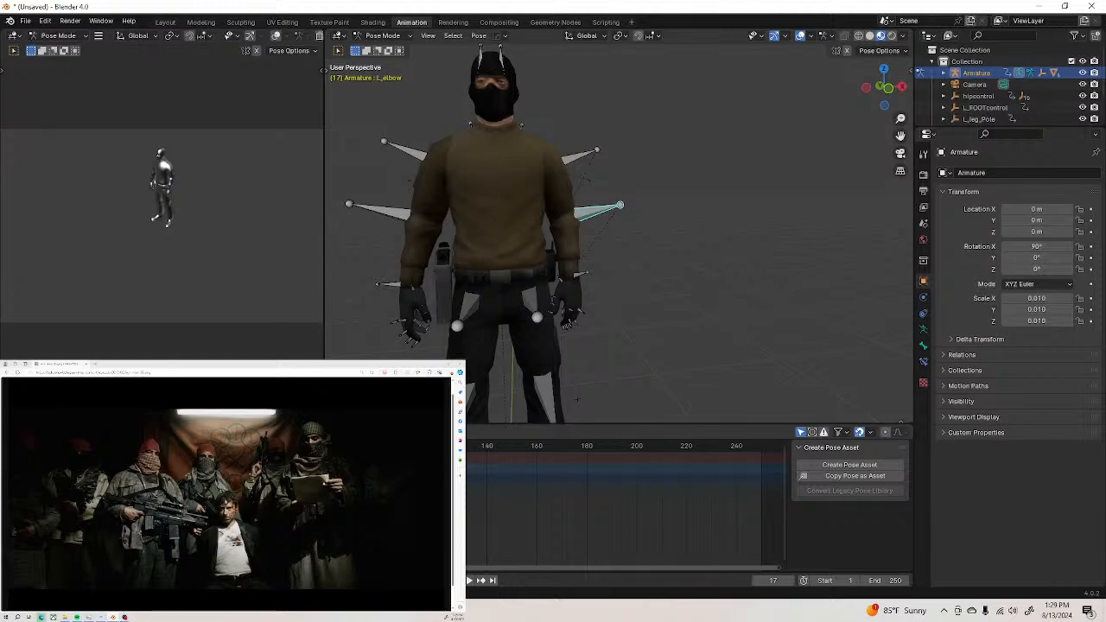
key("g")
key("Return")
key("g")
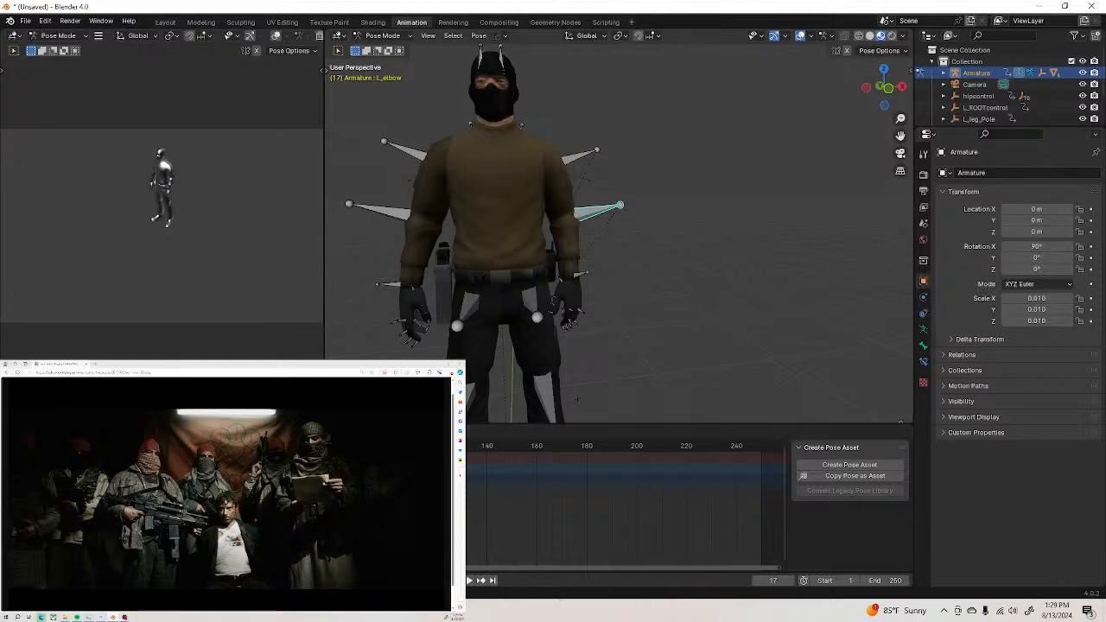
key("Return")
key("g")
key("Return")
key("g")
key("Return")
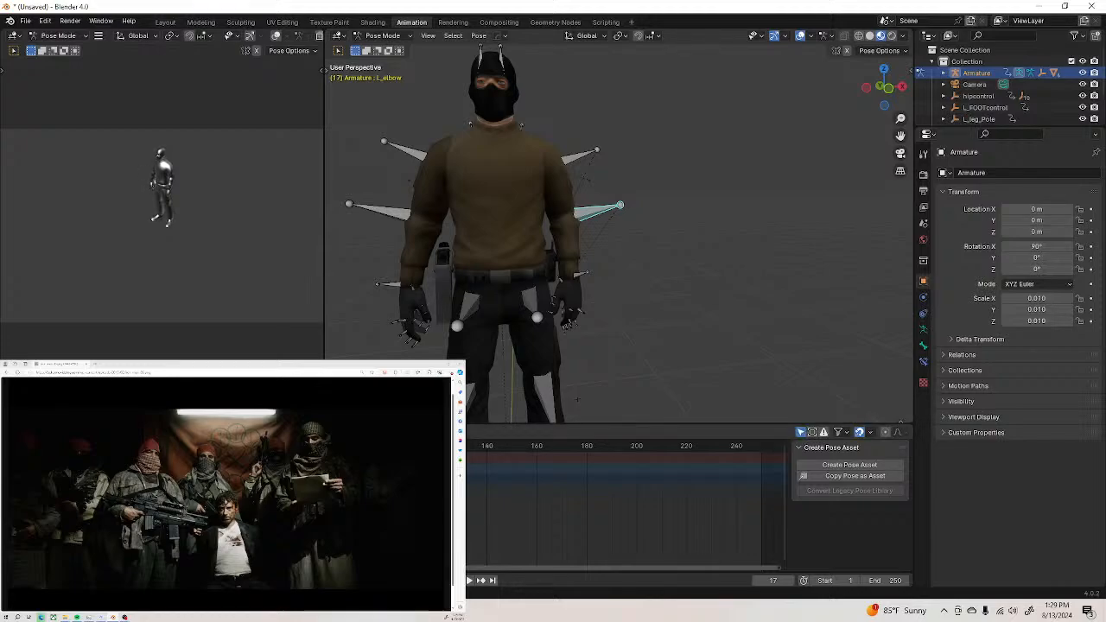
key("g")
key("Return")
key("g")
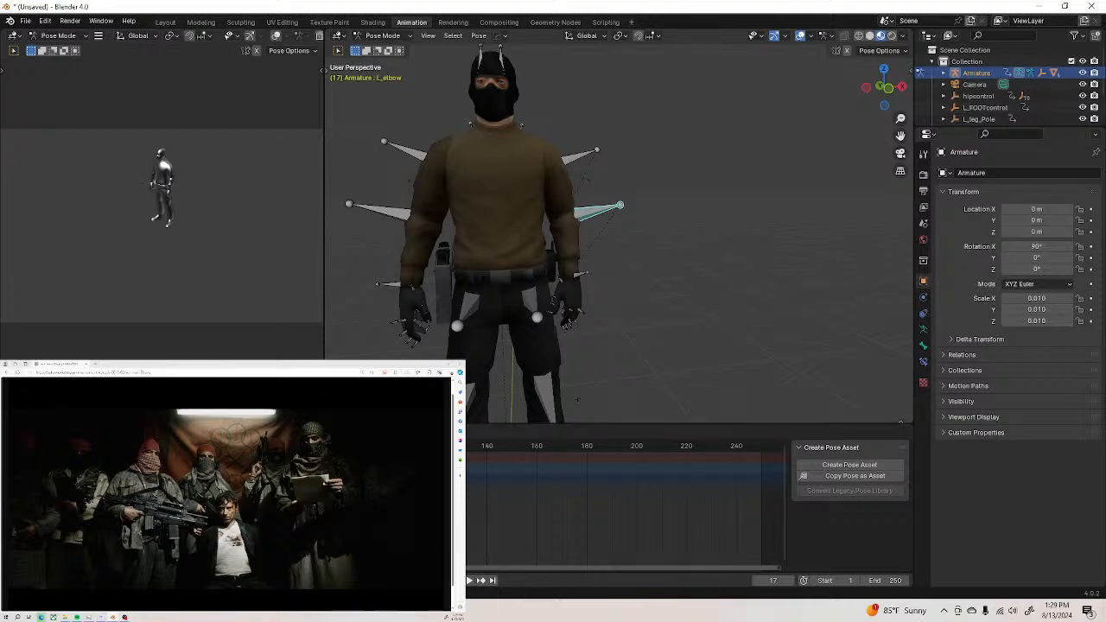
key("Return")
key("g")
key("Return")
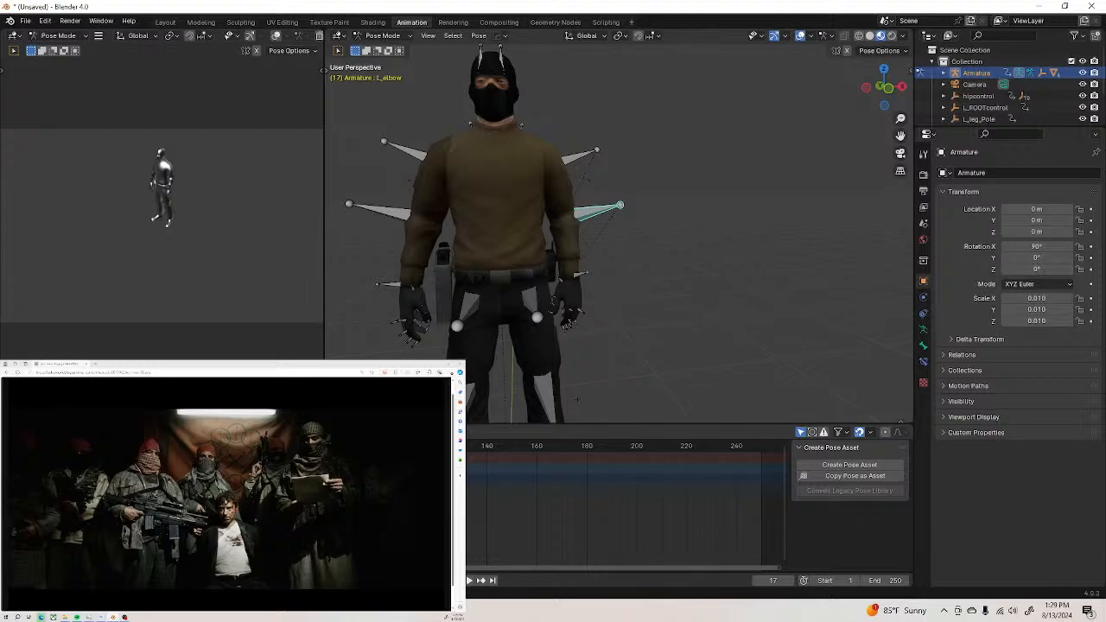
key("g")
key("Return")
key("g")
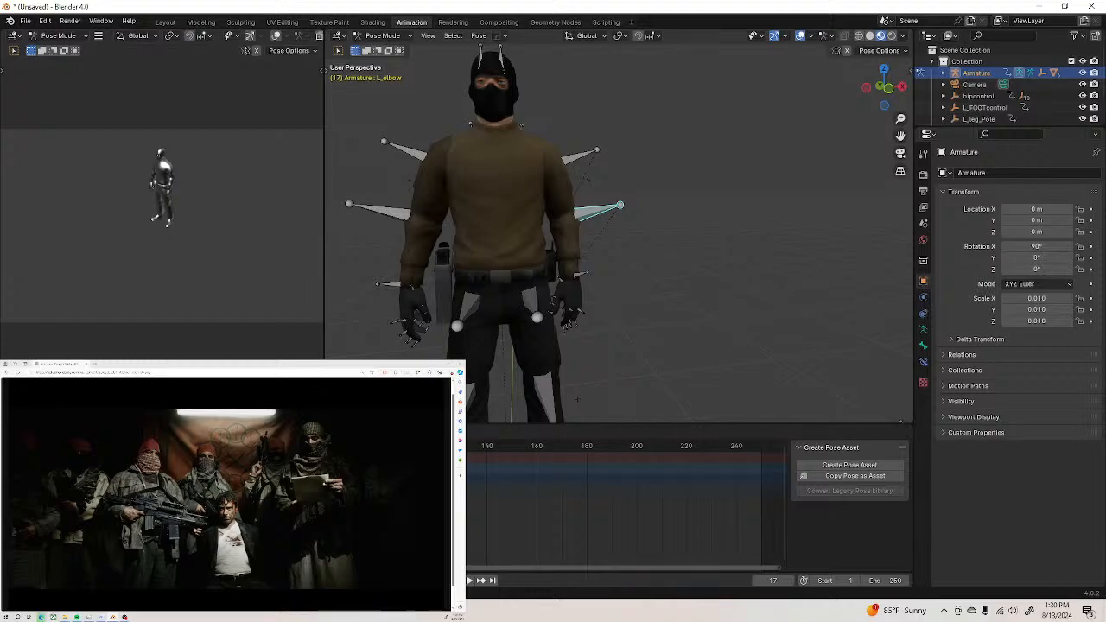
key("Return")
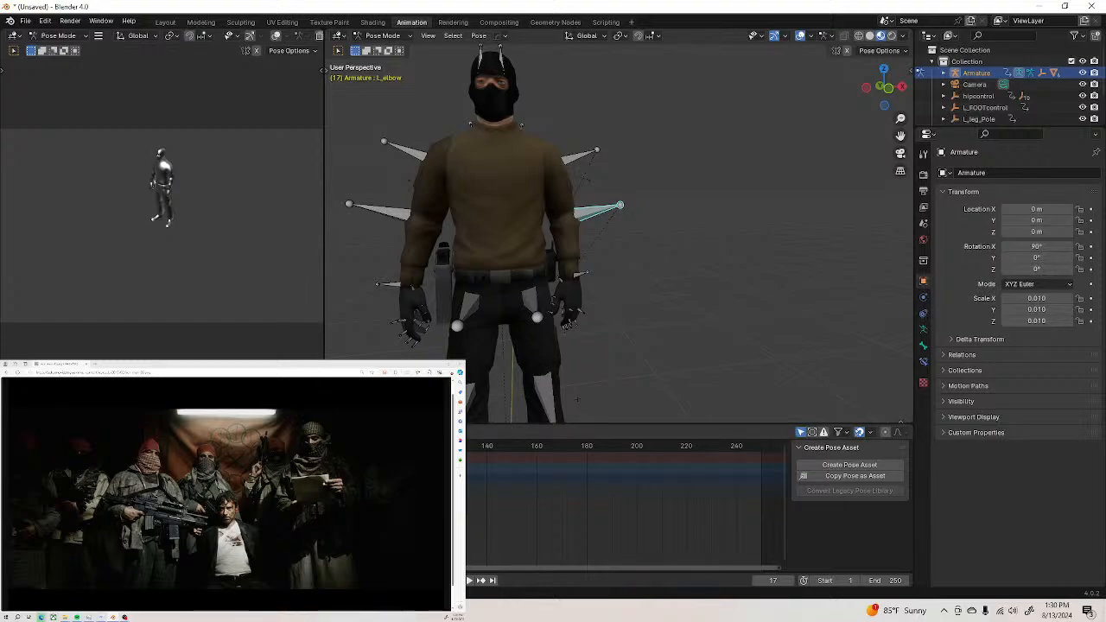
key("g")
key("Return")
key("g")
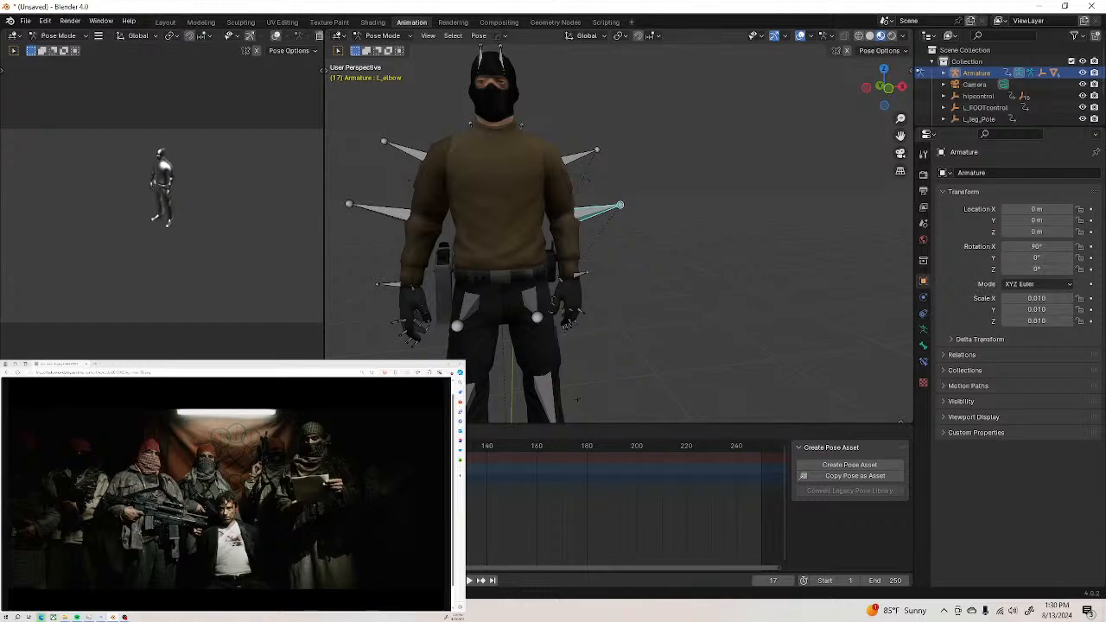
key("Return")
key("g")
key("Return")
key("space")
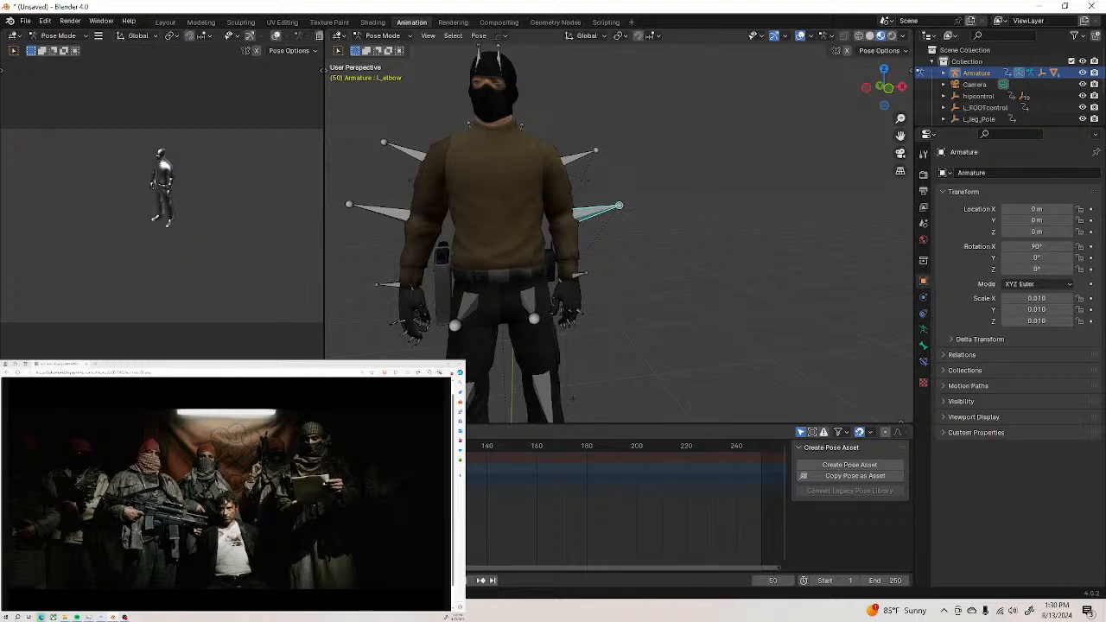
key("Escape")
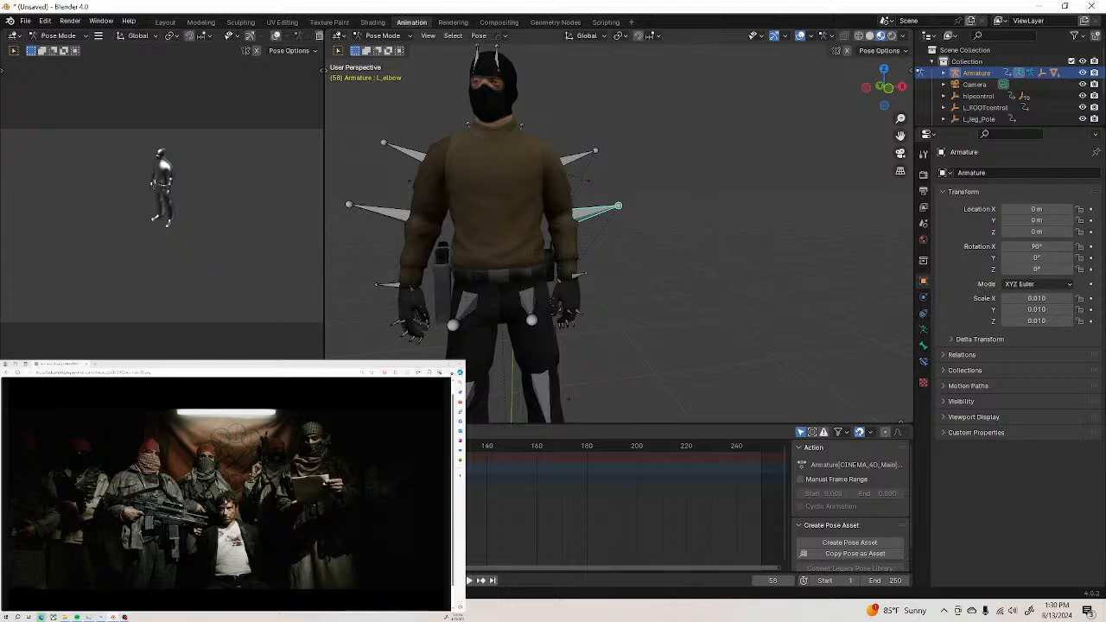
Duplicate the L_elbow keyframes, move the copies to about frames 155 and 165, and play back the result
key("g")
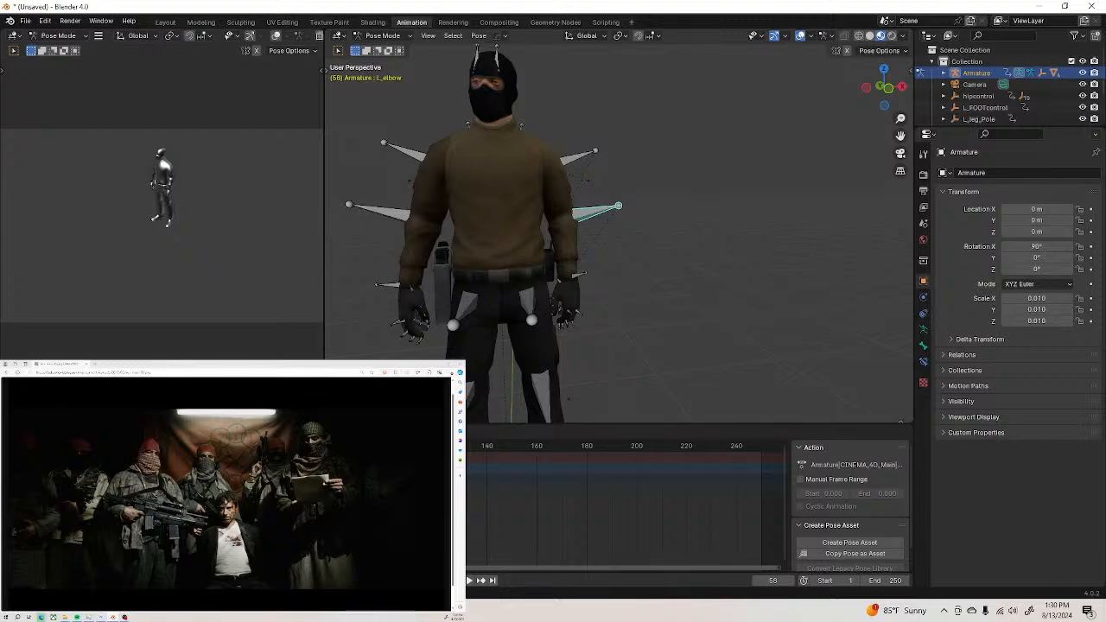
key("Return")
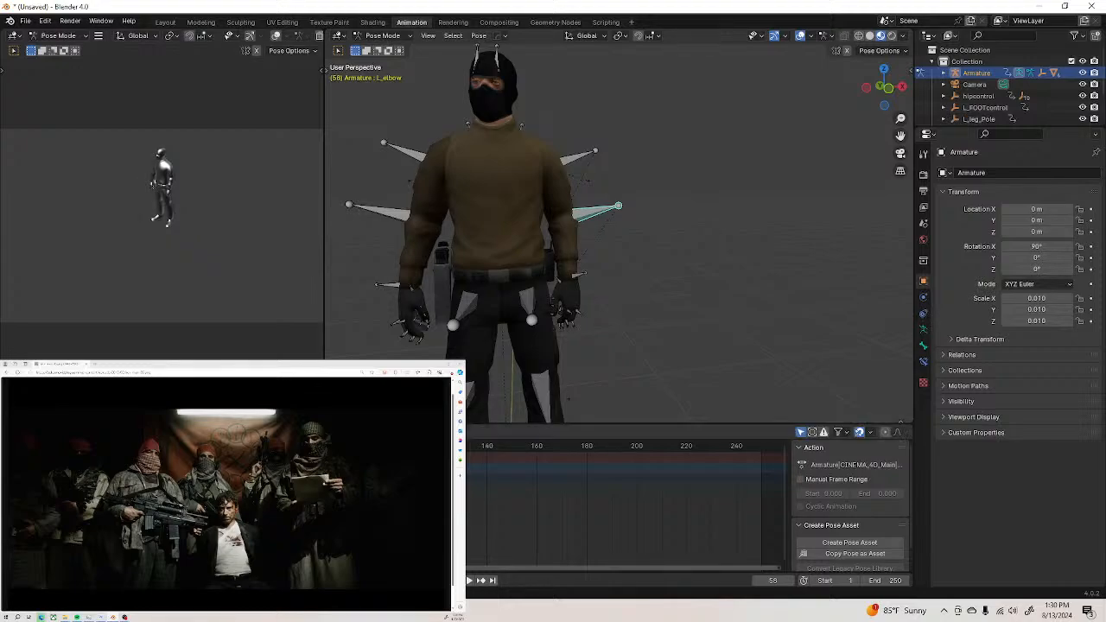
key("shift+d")
key("Return")
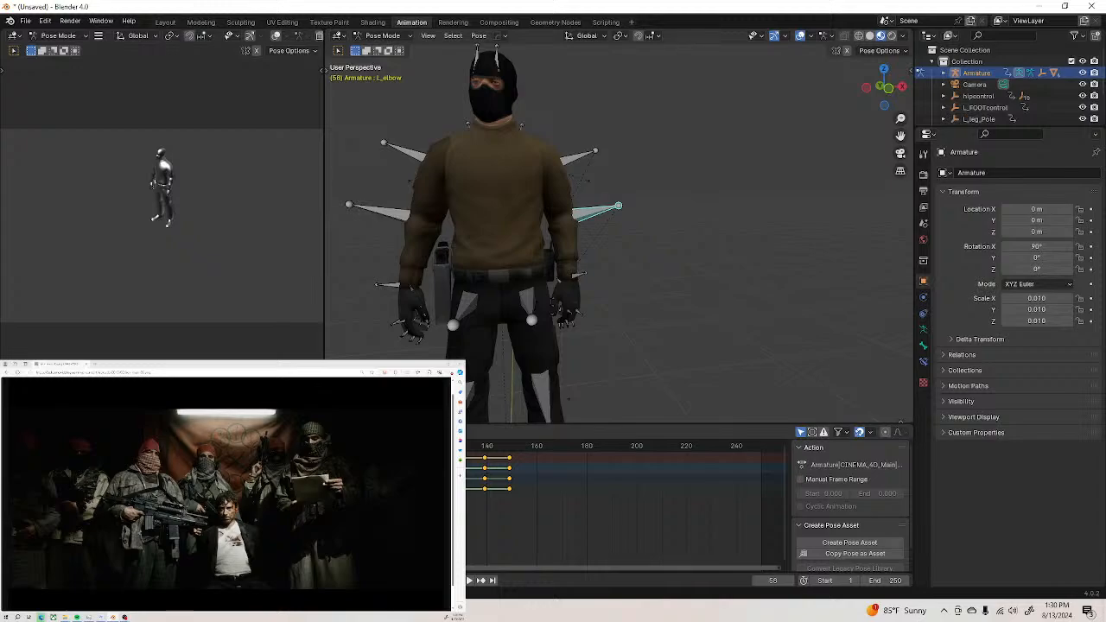
key("g")
key("Return")
key("space")
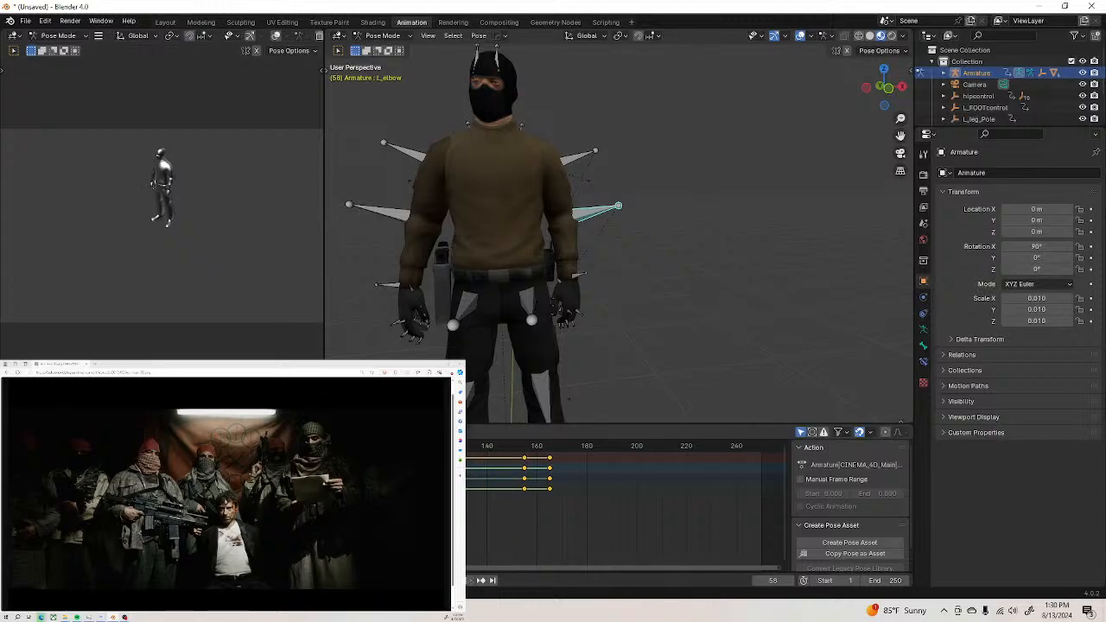
key("space")
key("space")
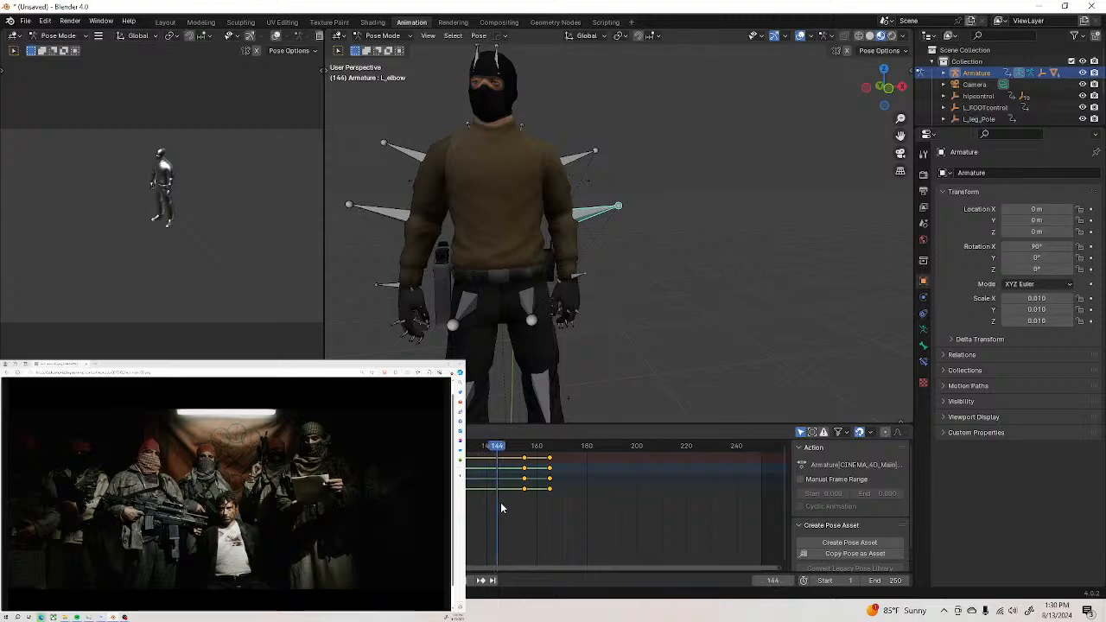
key("space")
Spread the L_elbow keyframes out to about frames 162, 184 and 255 and play the animation
left_click_drag(549, 468, 641, 468)
key("g")
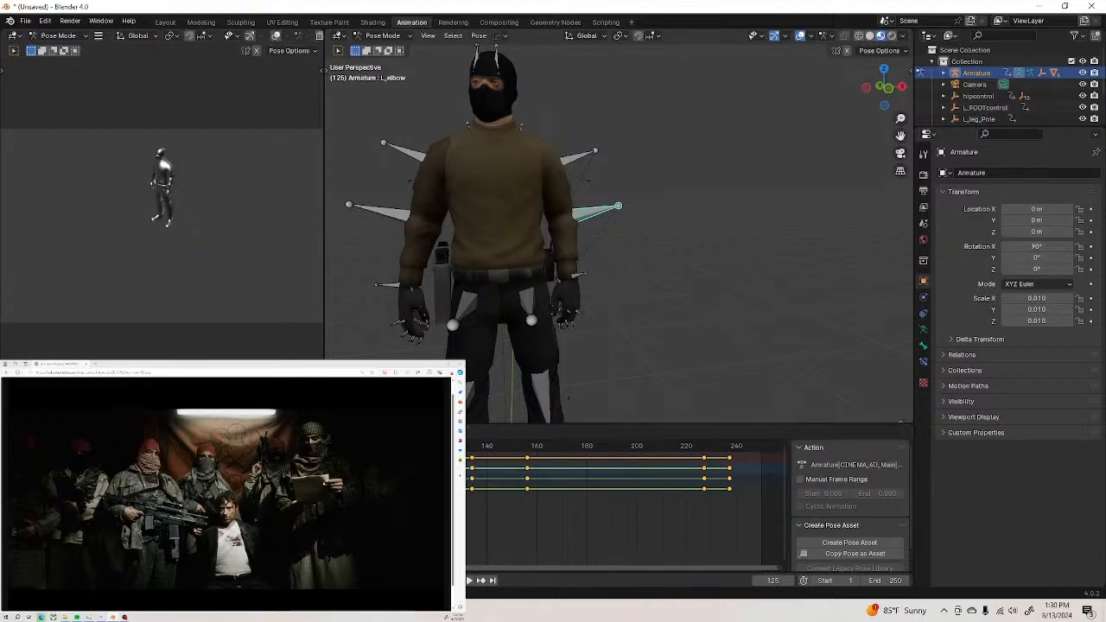
left_click(730, 468)
key("g")
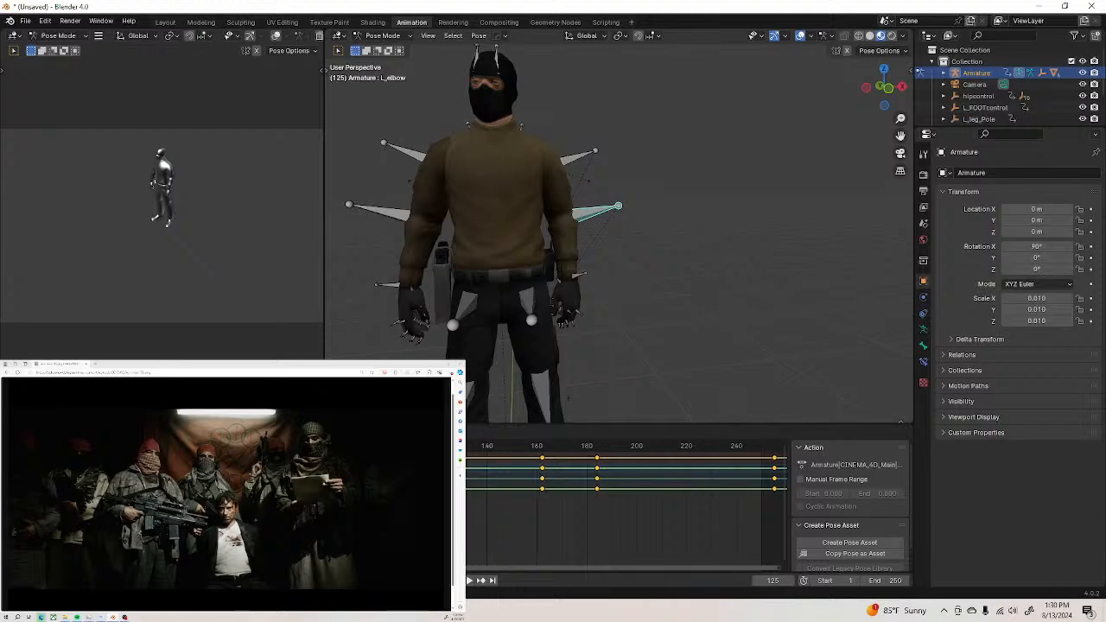
left_click(774, 468)
key("space")
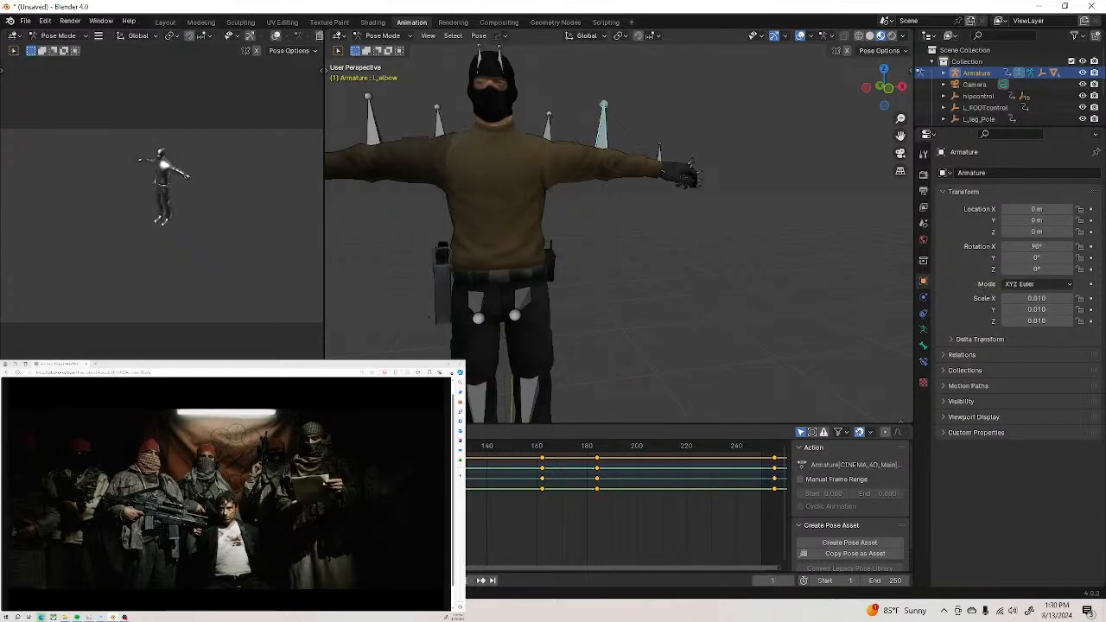
Move the L_elbow keyframes to about frames 142, 209 and 231, and duplicate one to about frame 189
left_click_drag(505, 488, 431, 504)
key("Escape")
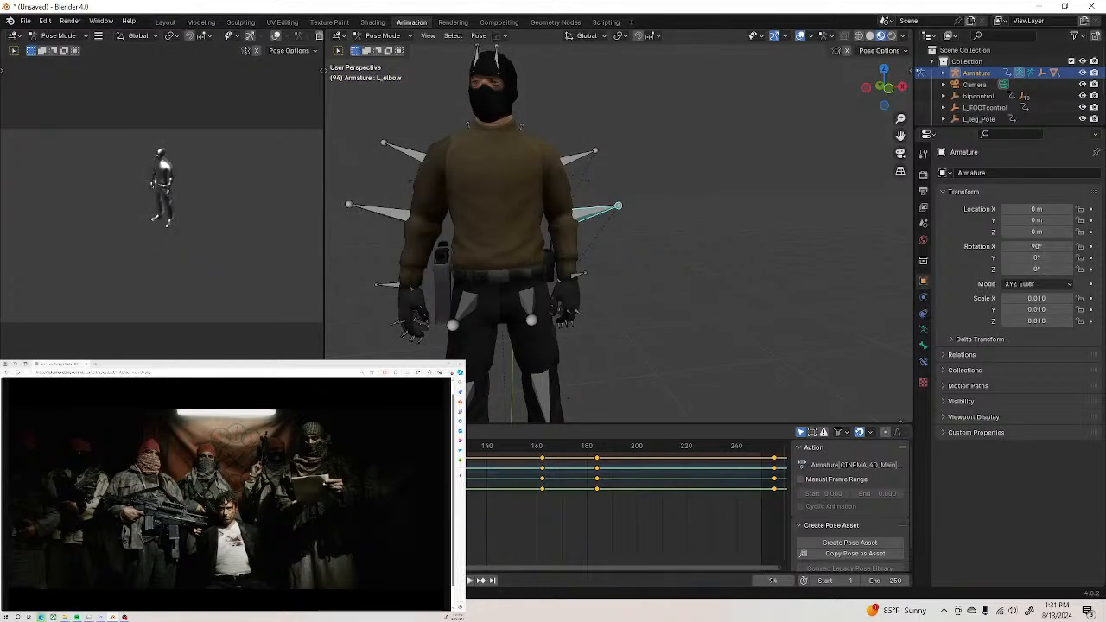
key("g")
left_click(431, 504)
left_click(432, 514)
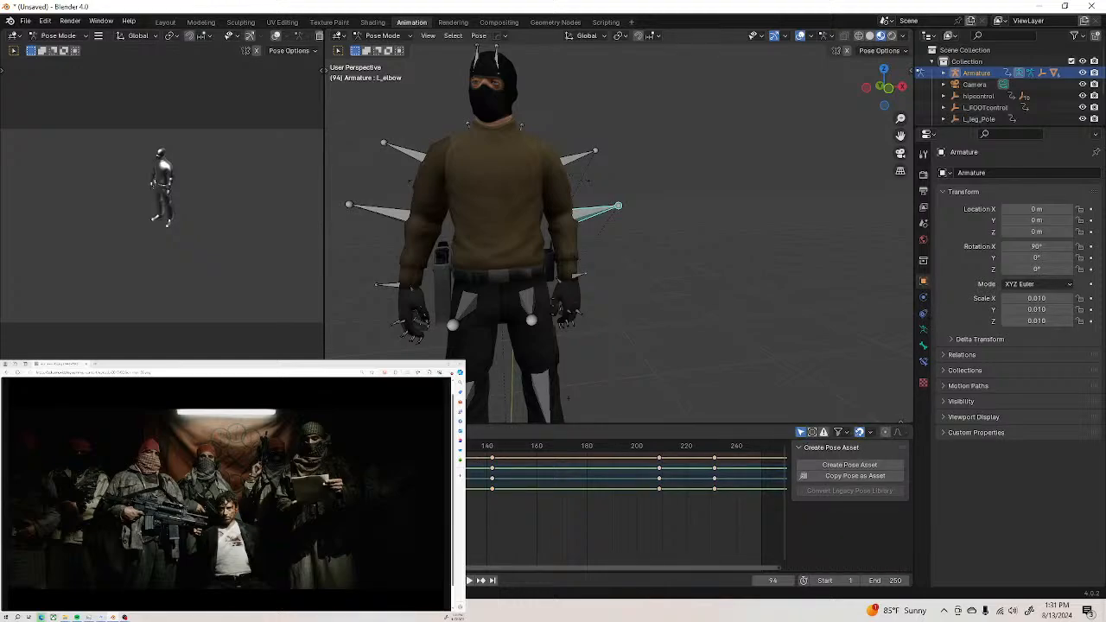
key("shift+d")
left_click(609, 478)
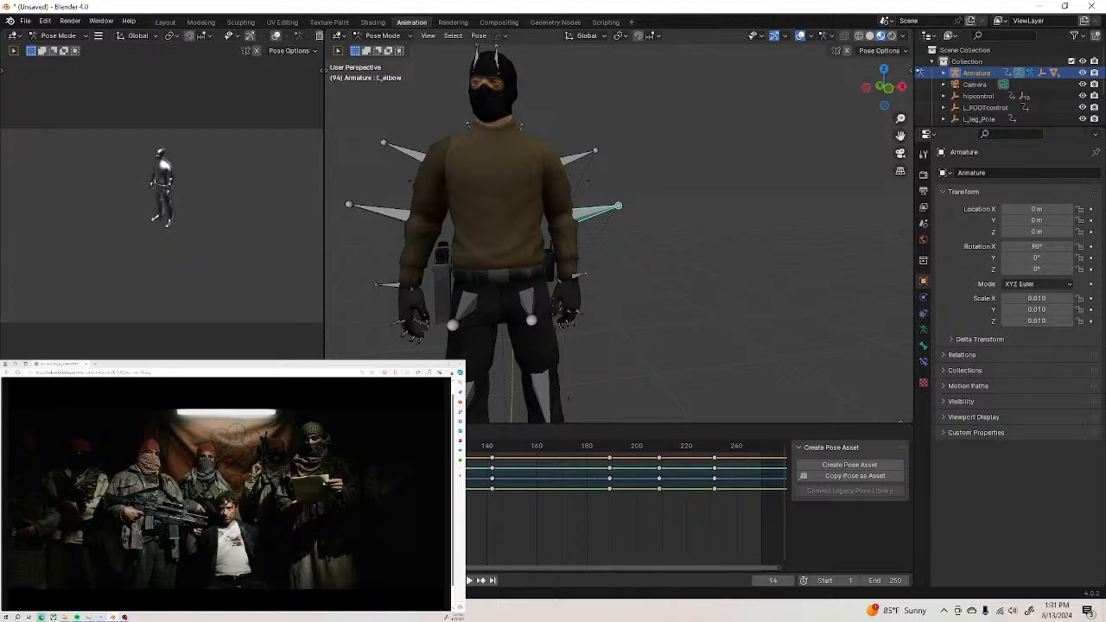
key("space")
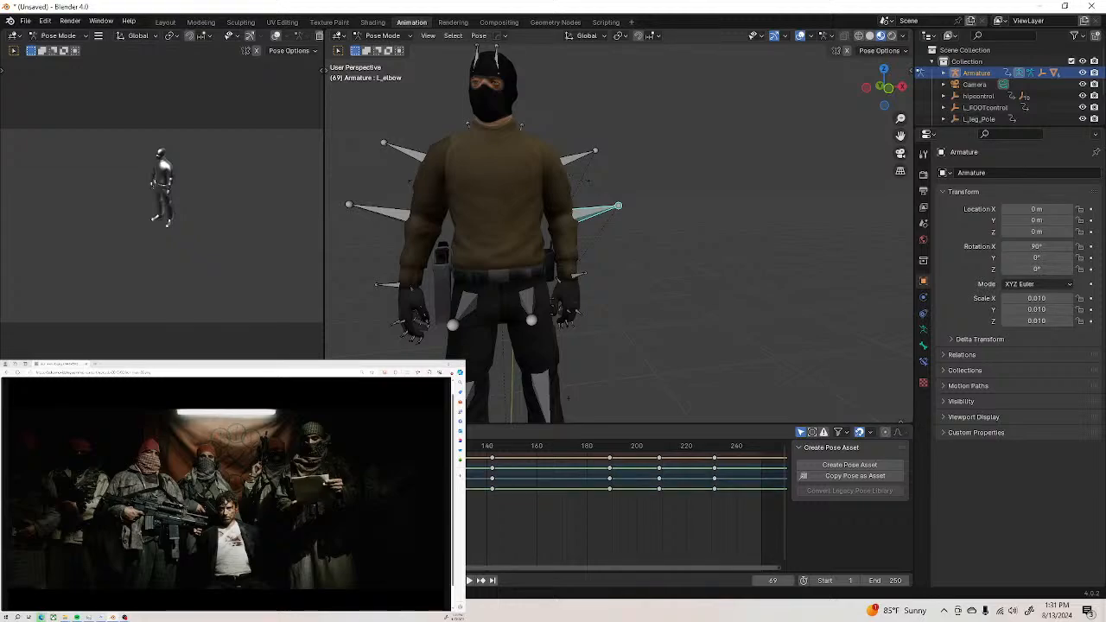
Expand the L_elbow bone's individual keyframe channels in the Dope Sheet and play the animation on from frame 69
left_click(17, 479)
left_click(17, 479)
left_click(21, 489)
scroll(627, 505, "down", 4)
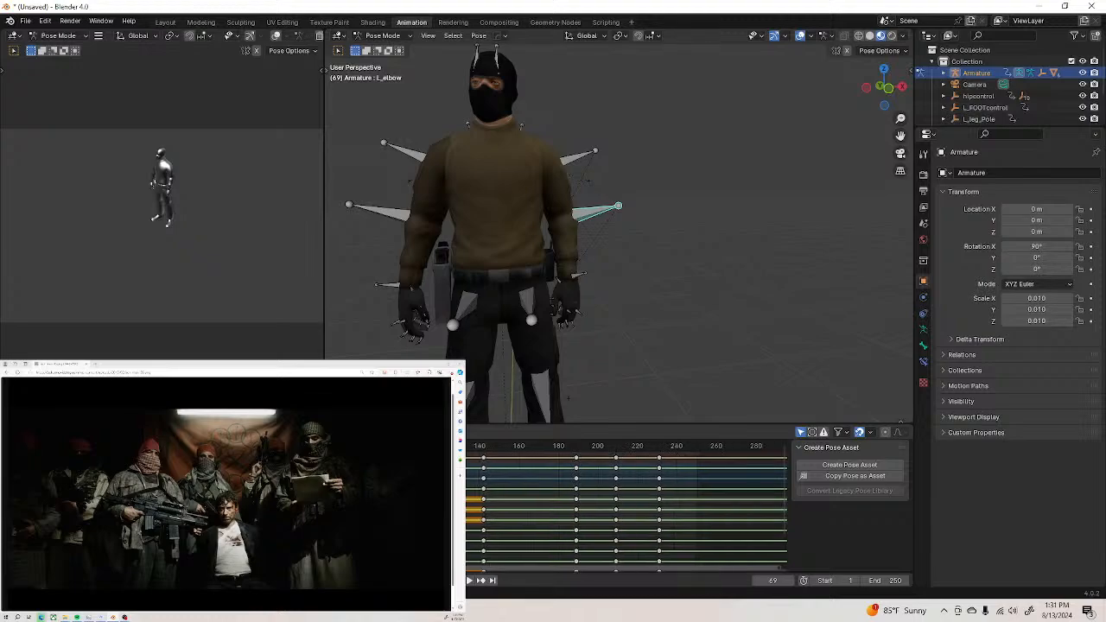
key("space")
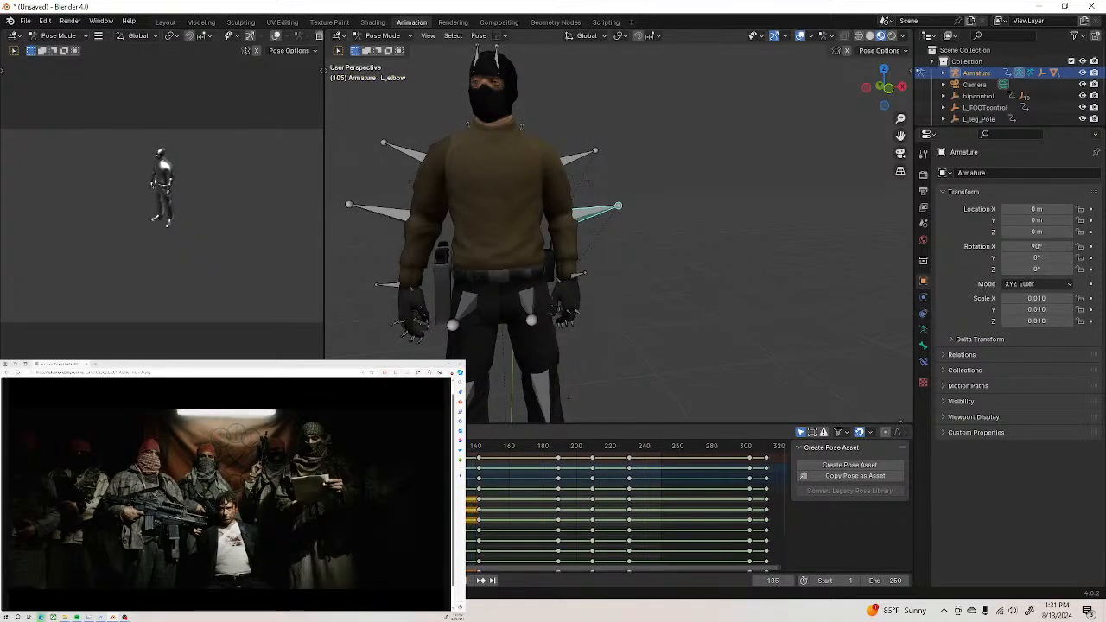
Delete the L_elbow bone's keyframes at about frame 142 and all remaining ones from about frame 189 to 312
key("space")
left_click_drag(450, 450, 533, 591)
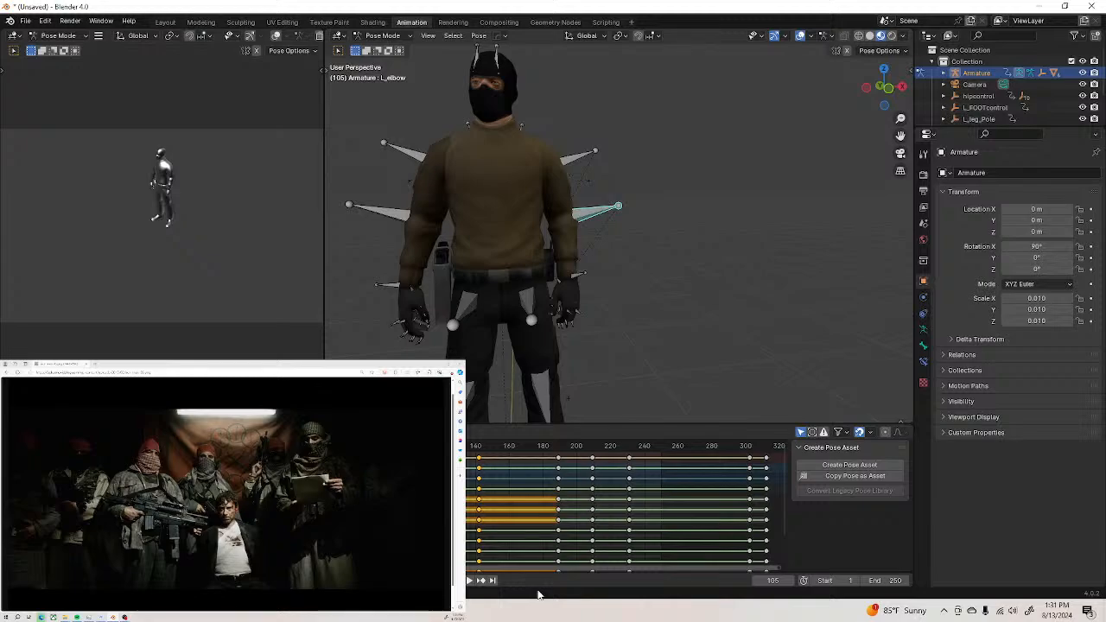
key("Delete")
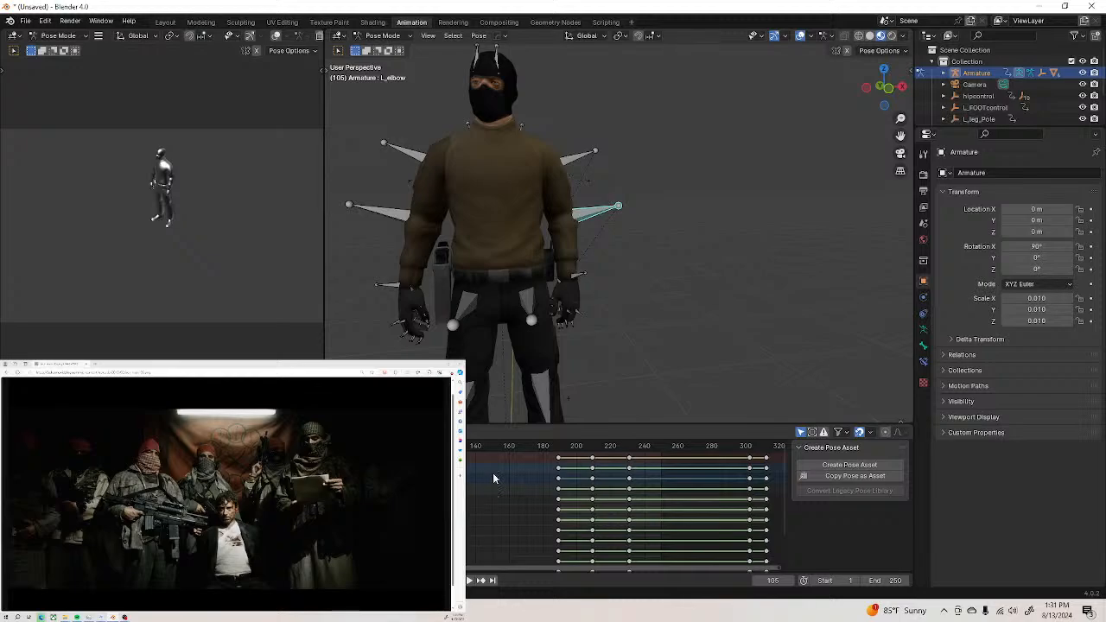
left_click_drag(556, 448, 677, 568)
left_click_drag(546, 456, 769, 577)
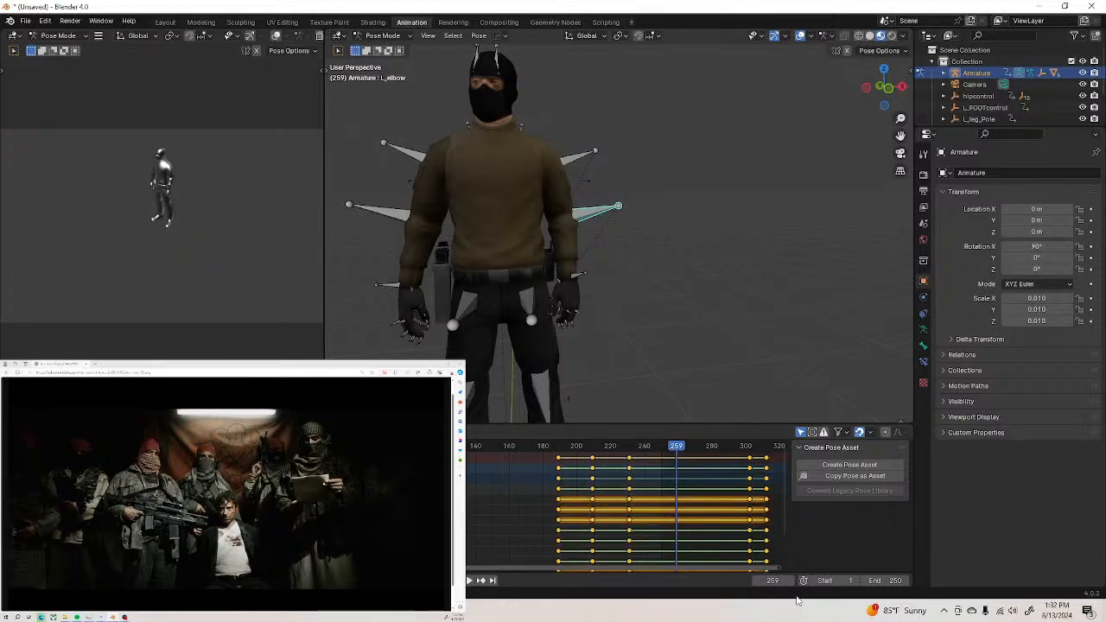
key("Delete")
scroll(453, 518, "up", 3)
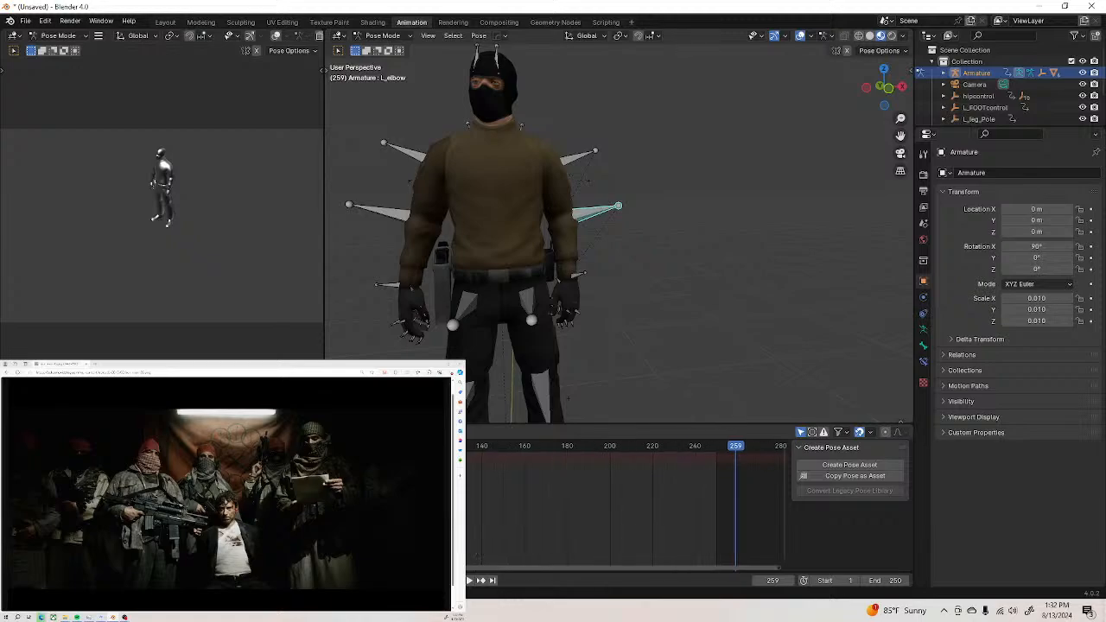
Play the animation from the start of the timeline, restarting it from about frame 2 to review the motion
left_click_drag(539, 446, 186, 446)
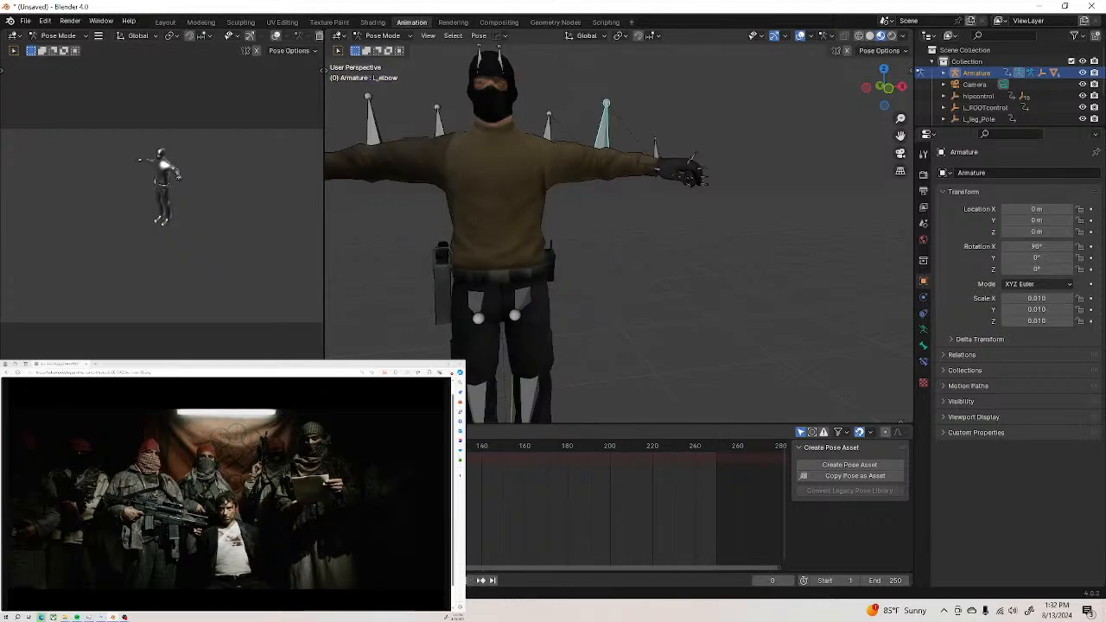
key("space")
key("space")
scroll(449, 518, "up", 3)
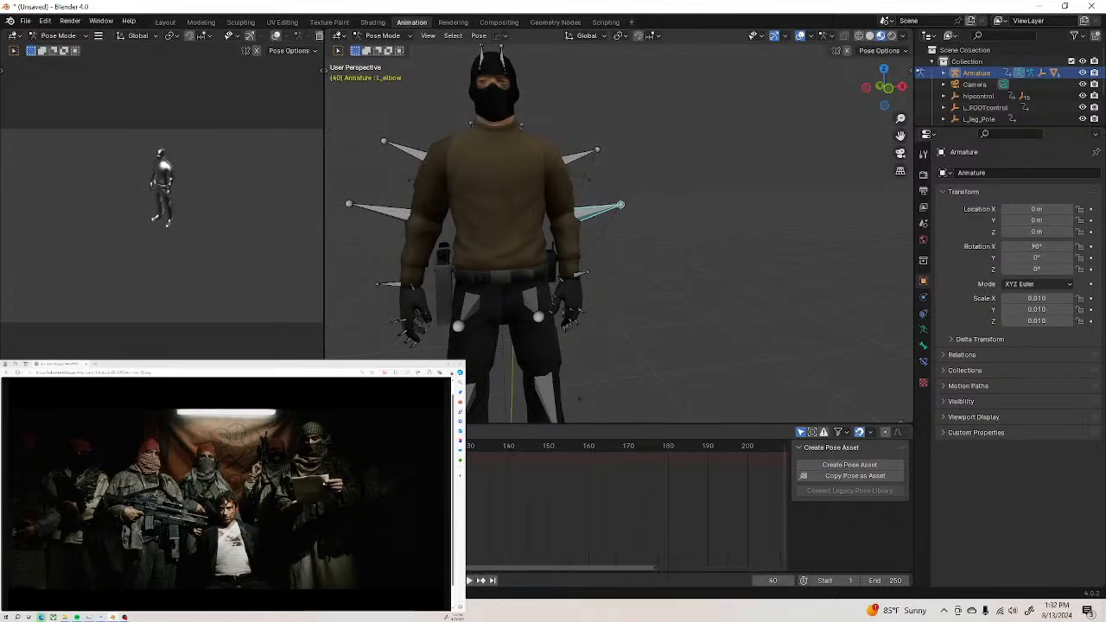
scroll(448, 518, "down", 3)
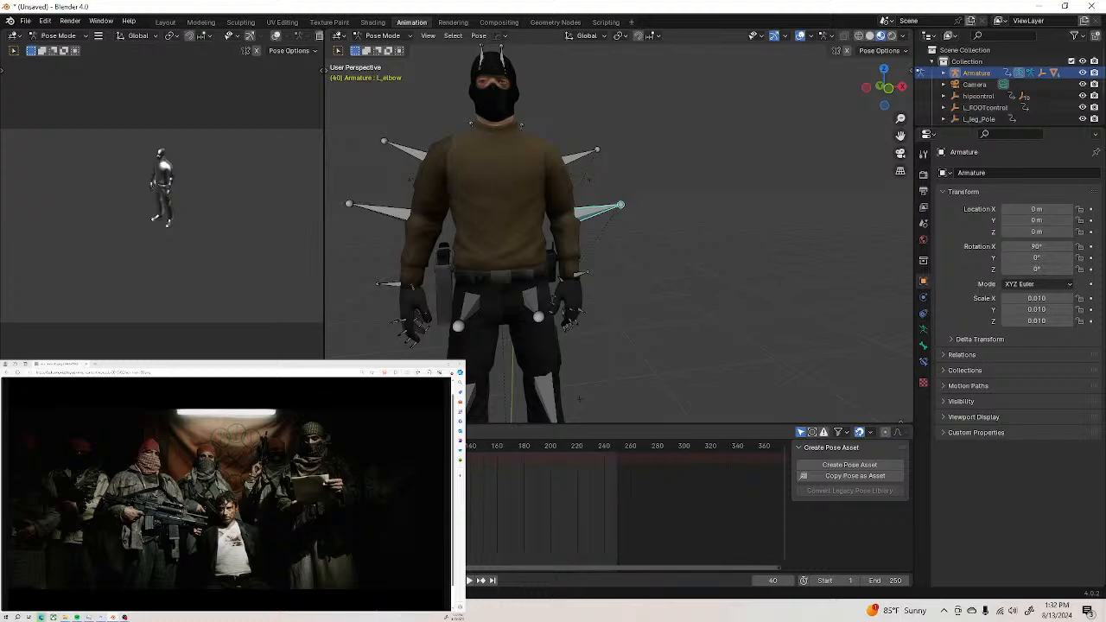
left_click_drag(337, 447, 284, 447)
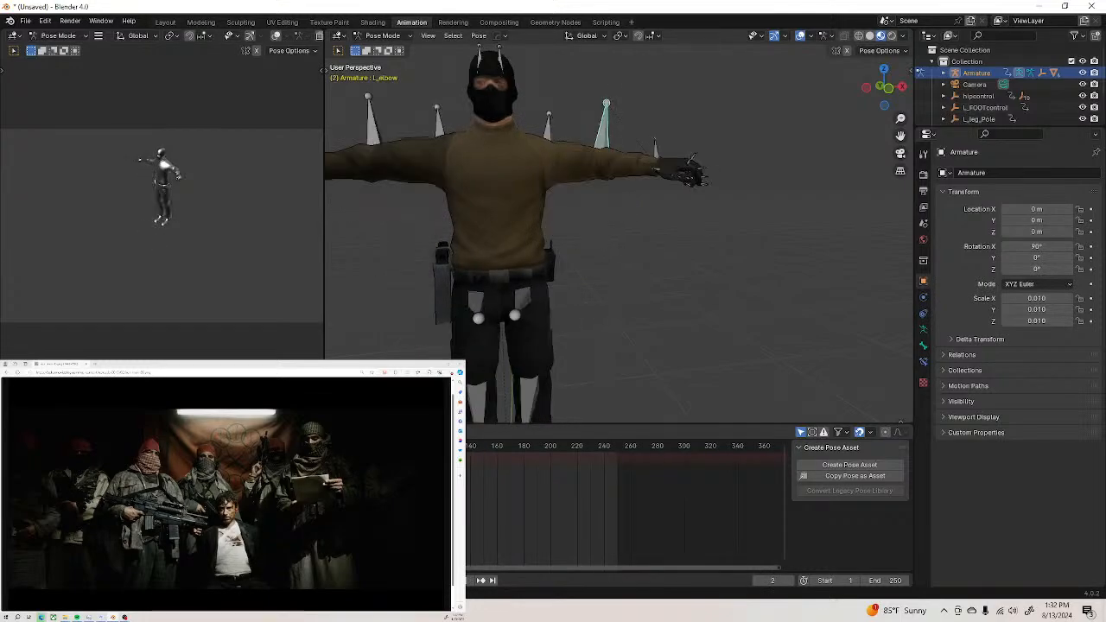
key("space")
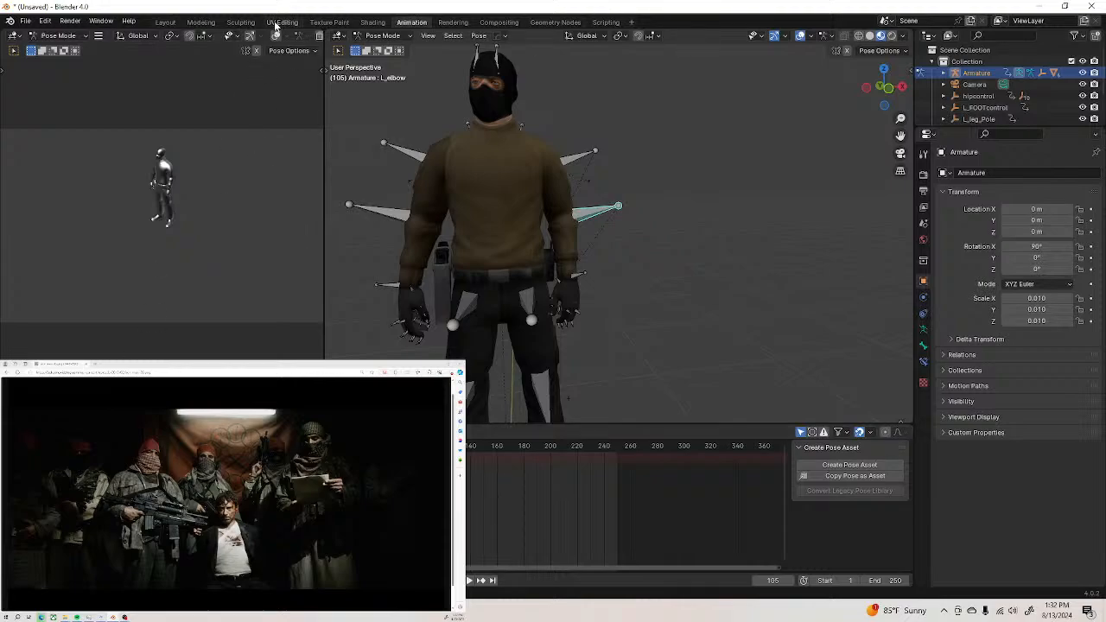
Switch to the Layout workspace and play back the armature's animation, ending at the start of the timeline
left_click(164, 22)
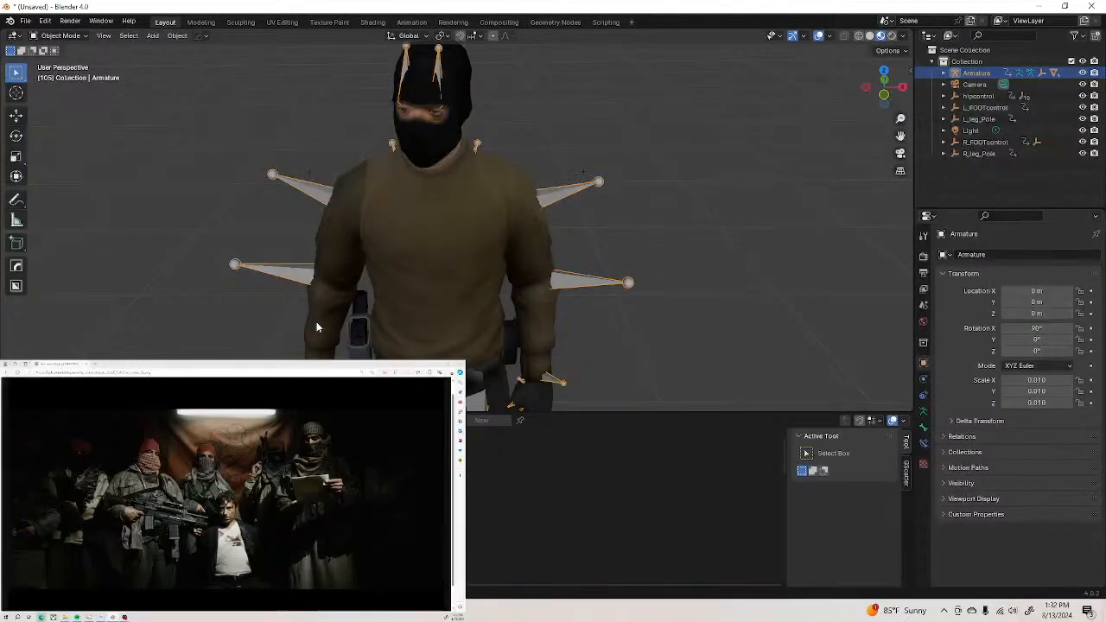
left_click(395, 345)
middle_click_drag(405, 342, 438, 291)
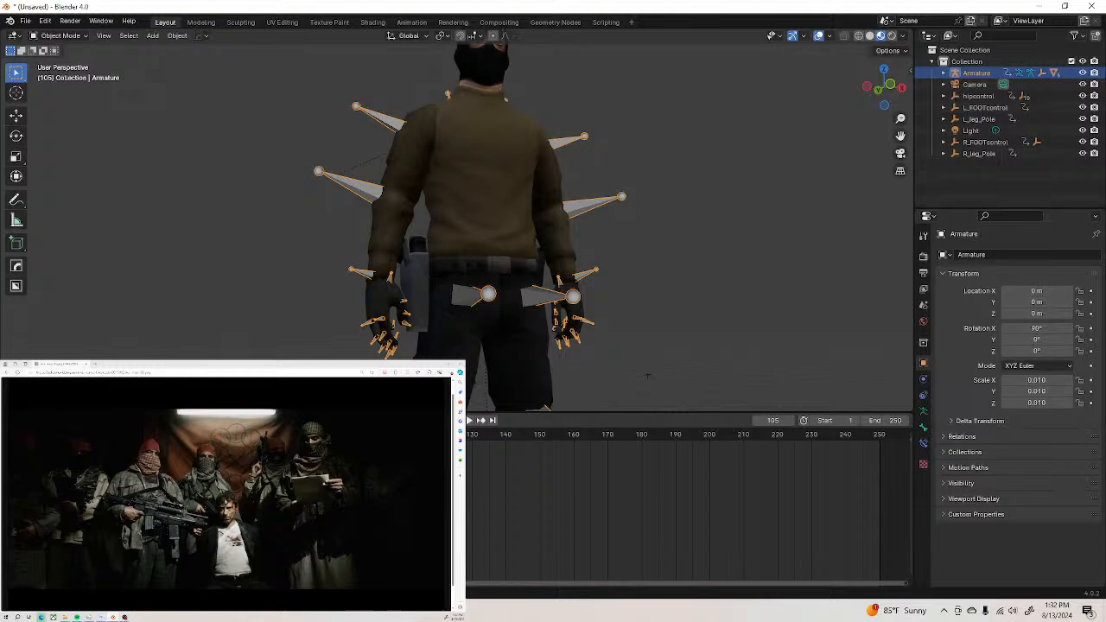
key("Down")
key("Down")
key("Down")
key("Down")
key("Down")
key("Down")
key("Down")
key("space")
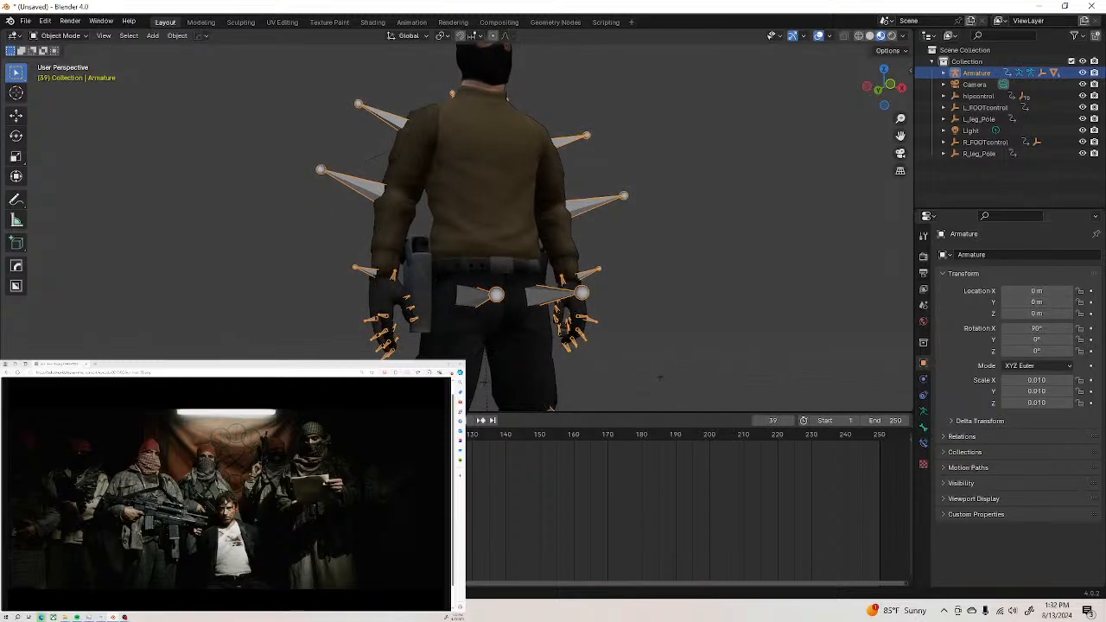
key("Escape")
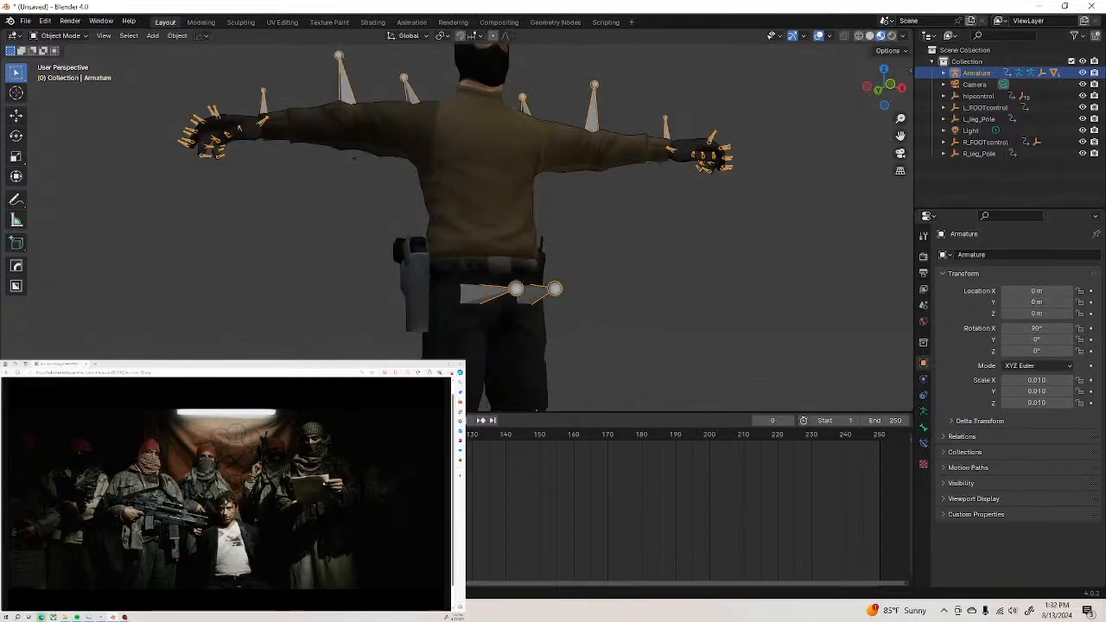
Undo the deletions of the L_elbow keyframes
left_click_drag(30, 435, 553, 494)
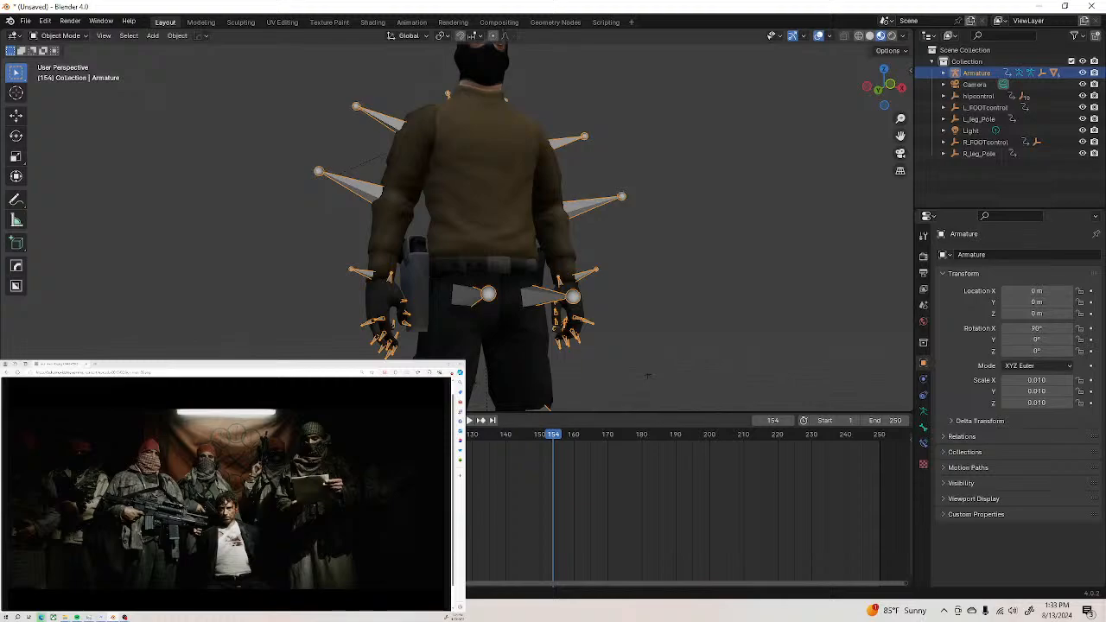
left_click(45, 419)
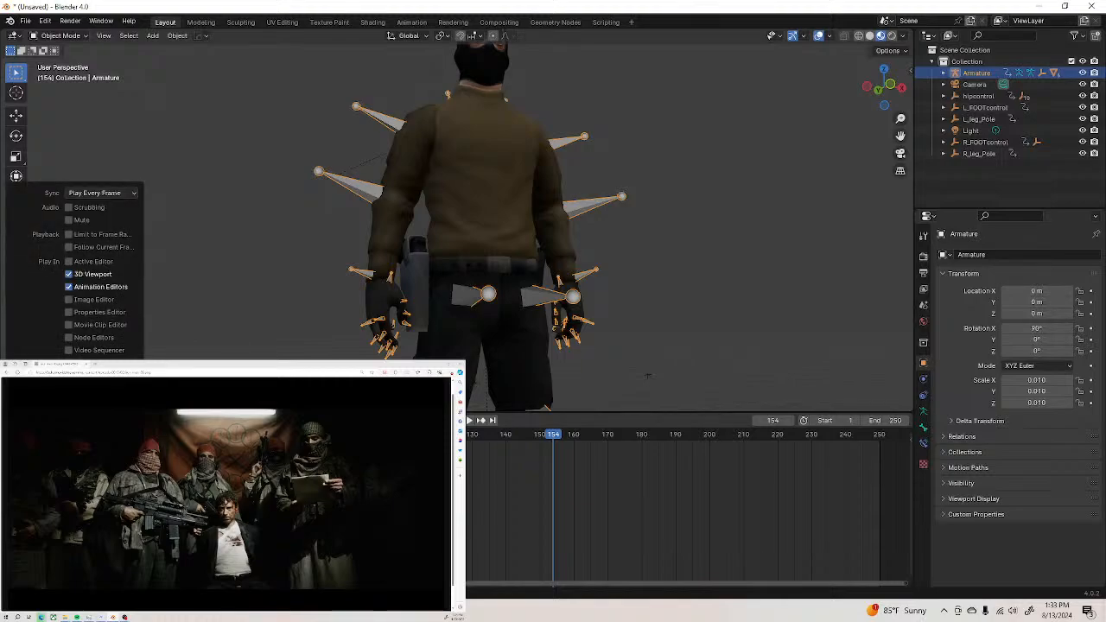
key("ctrl+z")
key("ctrl+z")
key("ctrl+z")
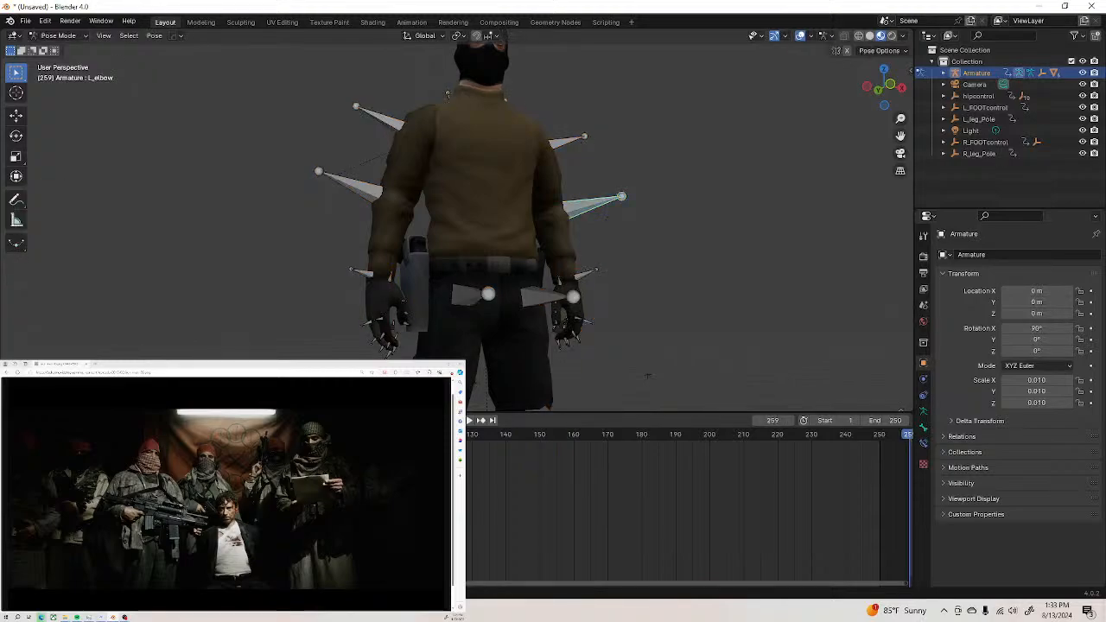
key("ctrl+z")
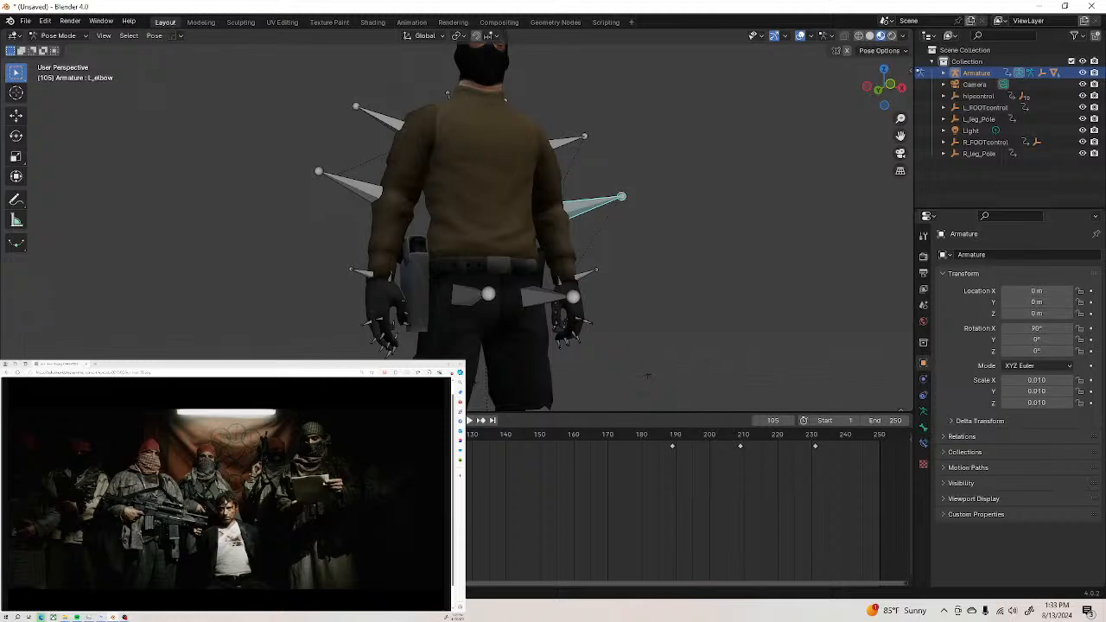
key("ctrl+z")
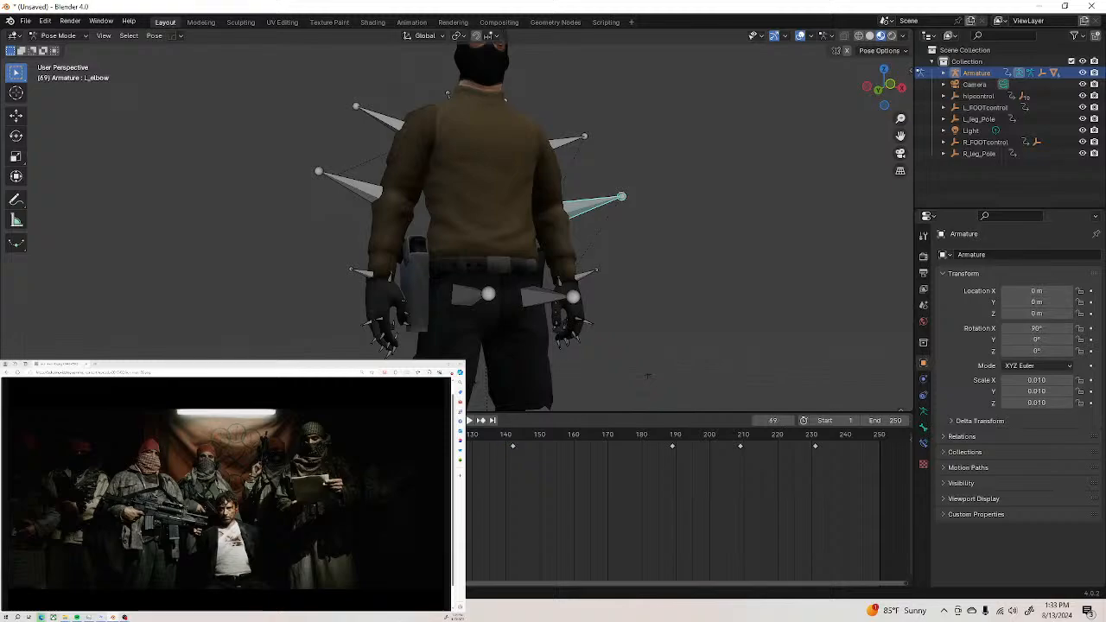
Play the animation with the restored L_elbow keyframes and check the character's motion
key("space")
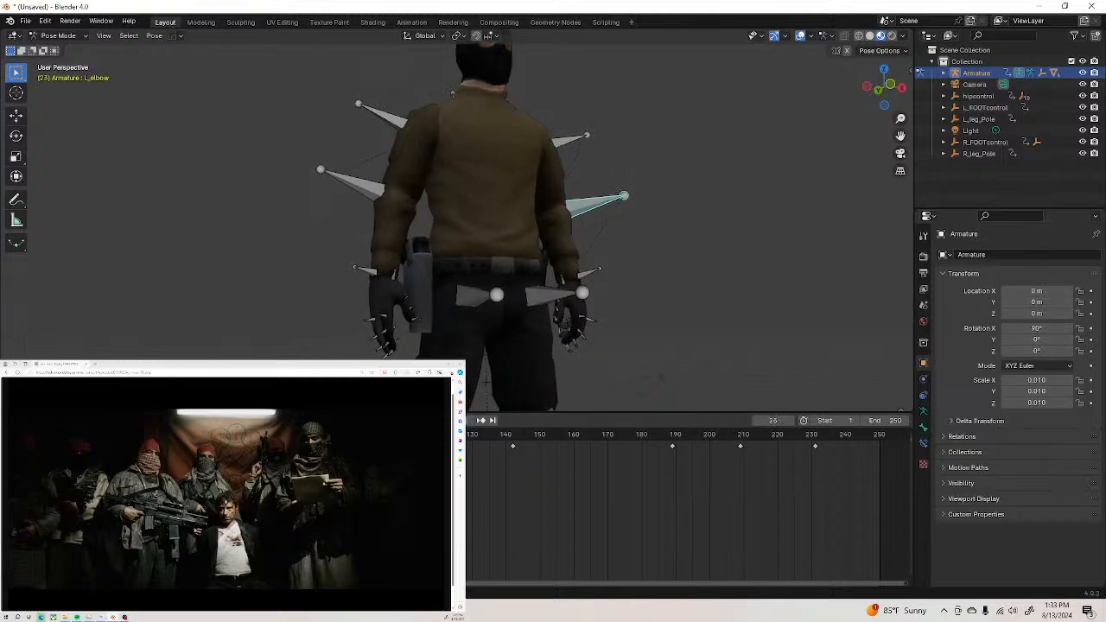
left_click_drag(480, 469, 346, 518)
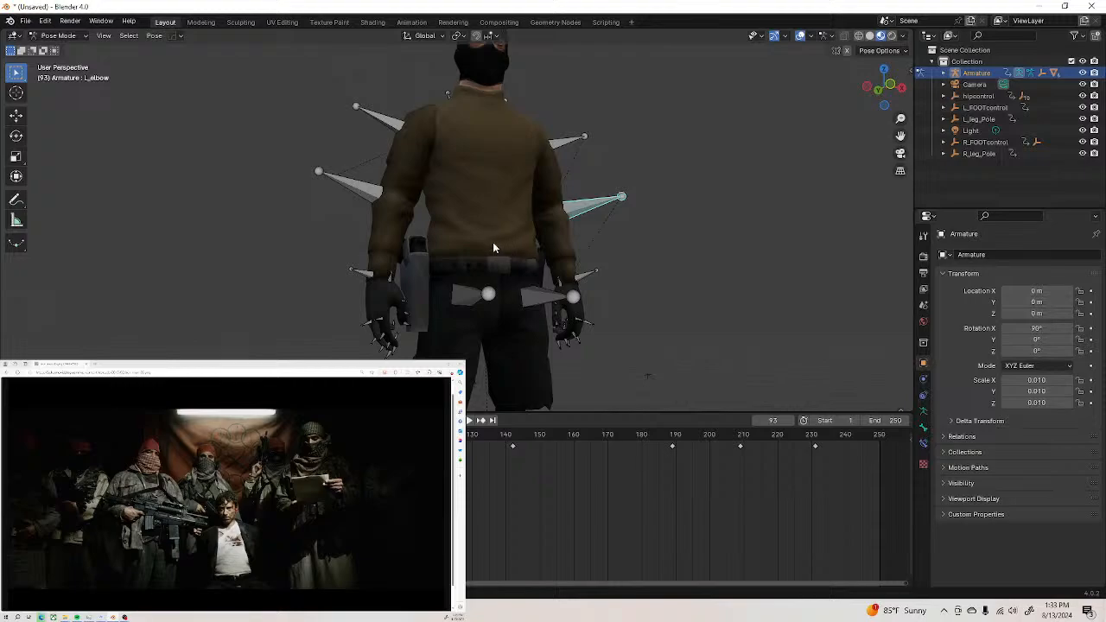
scroll(489, 240, "down", 3)
middle_click_drag(489, 240, 452, 265)
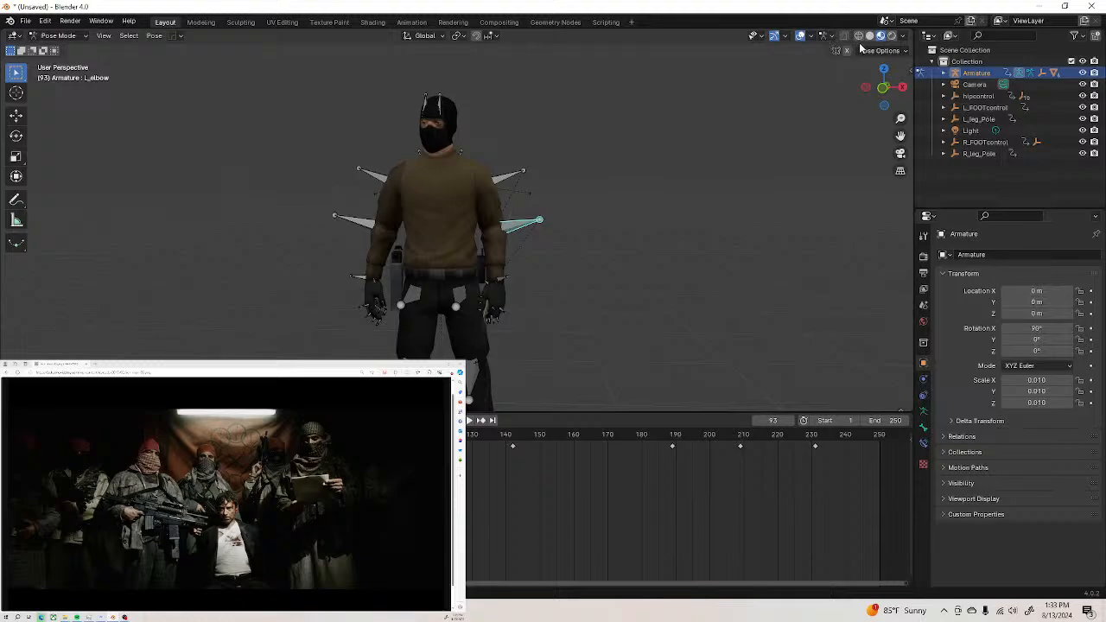
Rotate the L_elbow bone slightly about the X axis at frame 93 and play the animation on from there
left_click(881, 50)
left_click(86, 37)
left_click(15, 115)
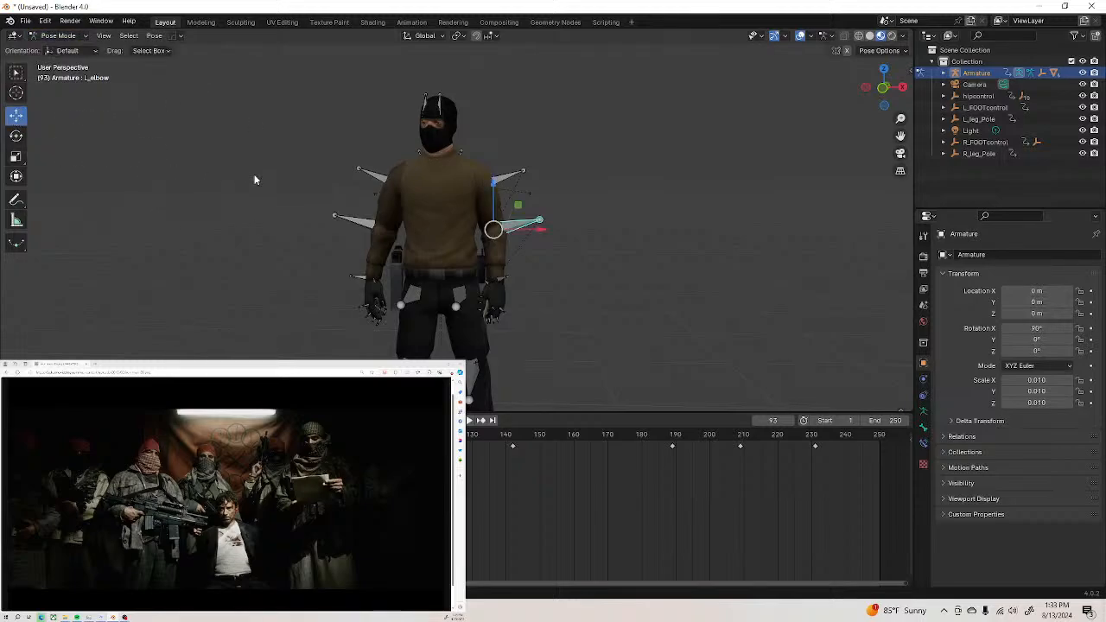
mouse_move(543, 237)
left_mouse_down()
mouse_move(558, 227)
mouse_move(537, 224)
left_mouse_up()
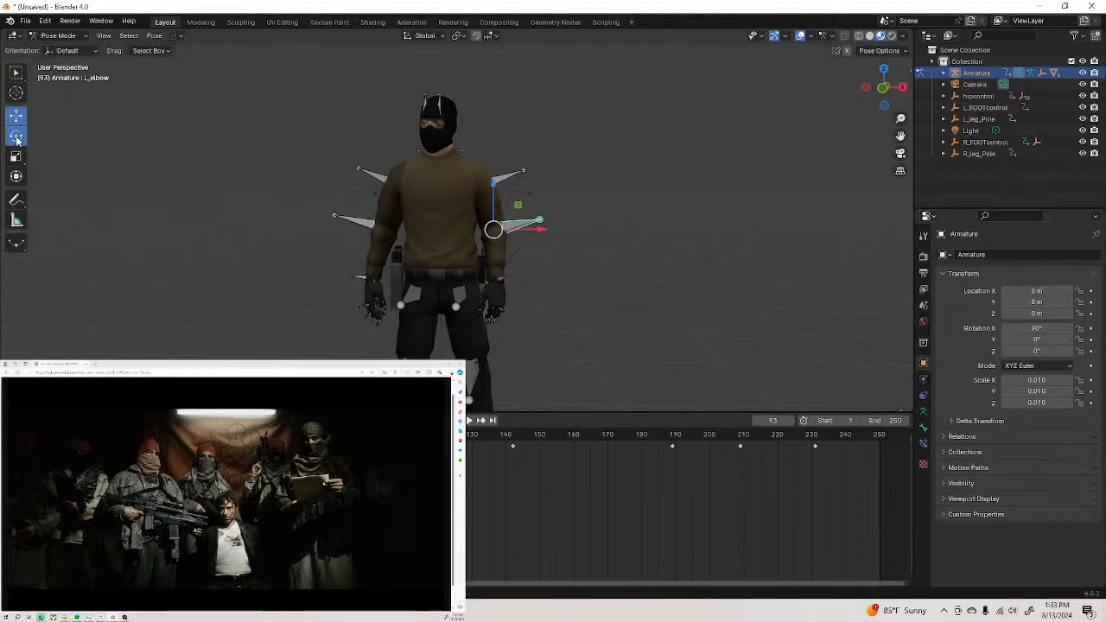
left_click(16, 135)
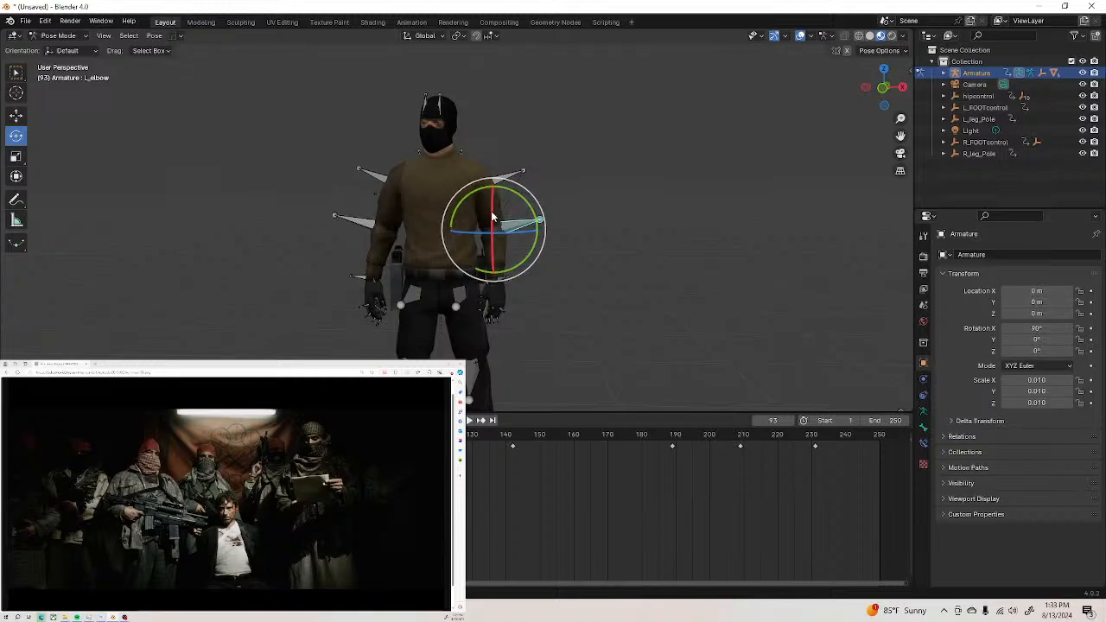
left_click_drag(489, 213, 491, 214)
left_click_drag(493, 275, 462, 329)
key("space")
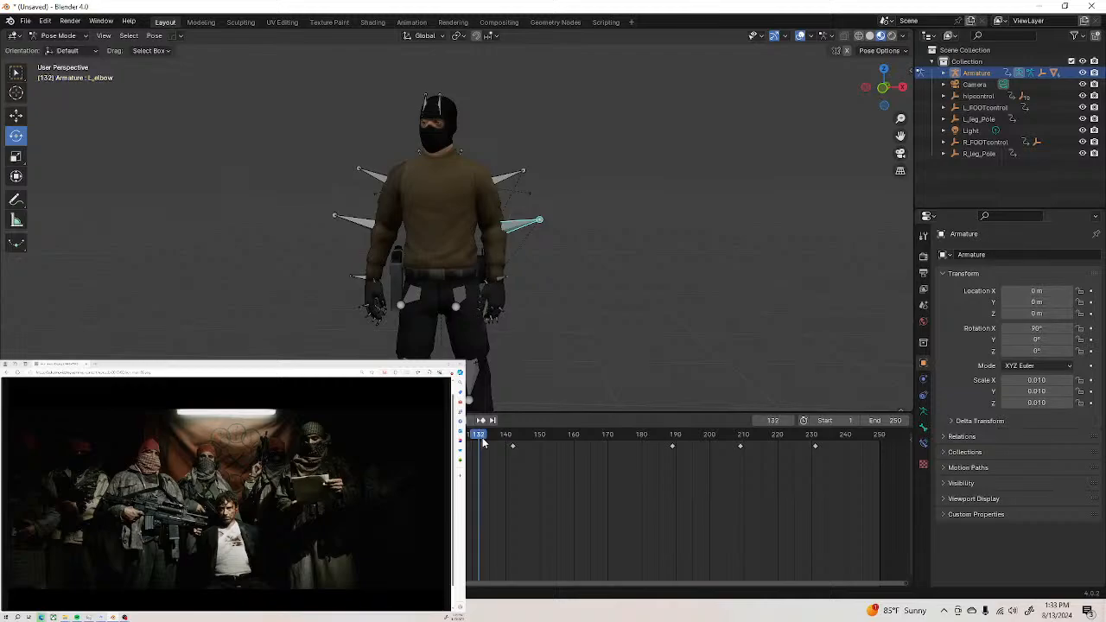
Rotate the R_elbow bone slightly about the X axis at frame 148
left_click_drag(292, 434, 533, 434)
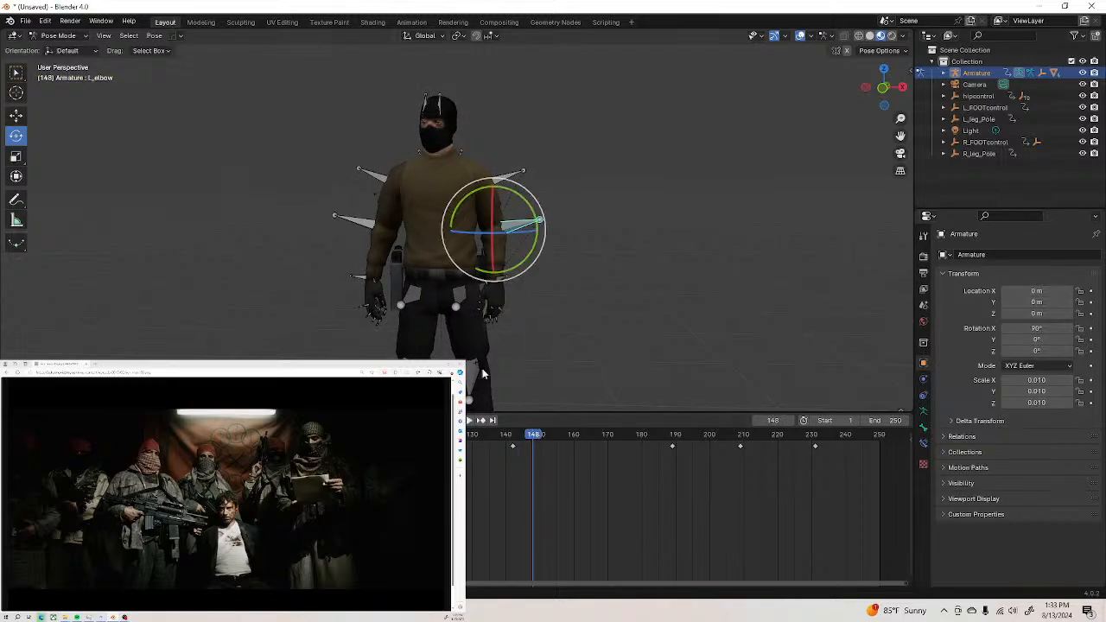
left_click(334, 218)
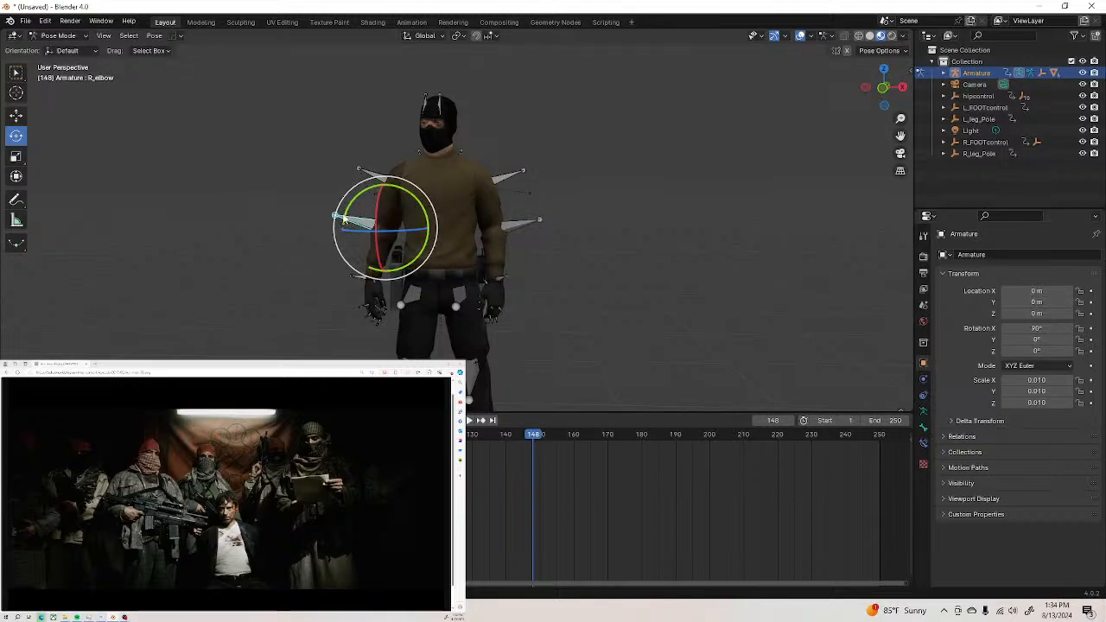
left_click_drag(373, 223, 392, 255)
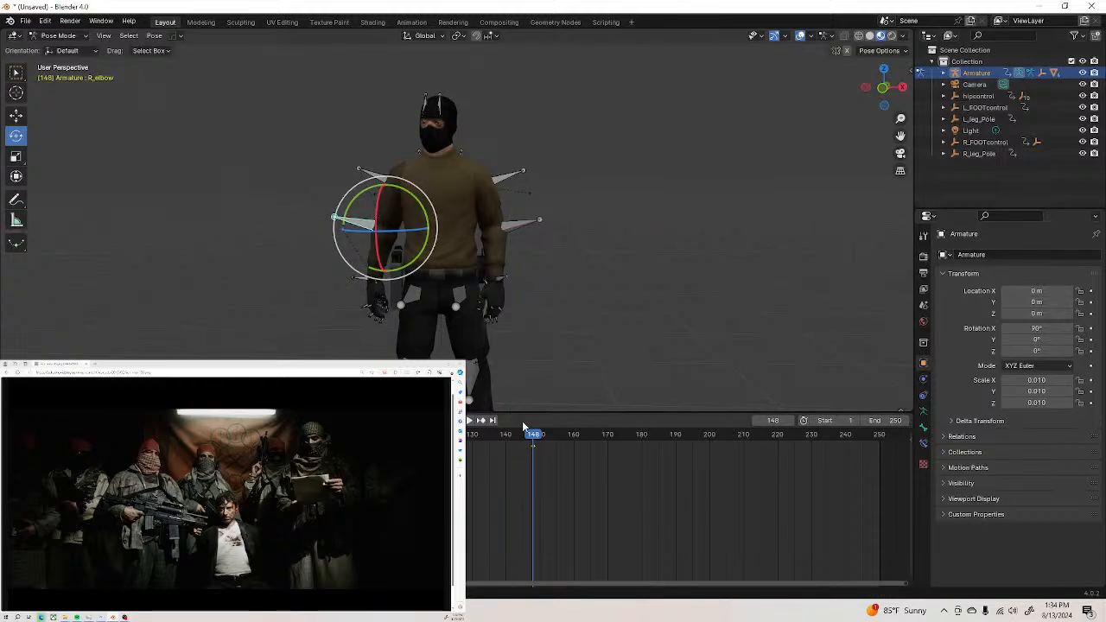
Turn the head bone slightly about the Z axis at frame 81 and again at frame 107
left_click_drag(533, 437, 305, 436)
left_click(457, 134)
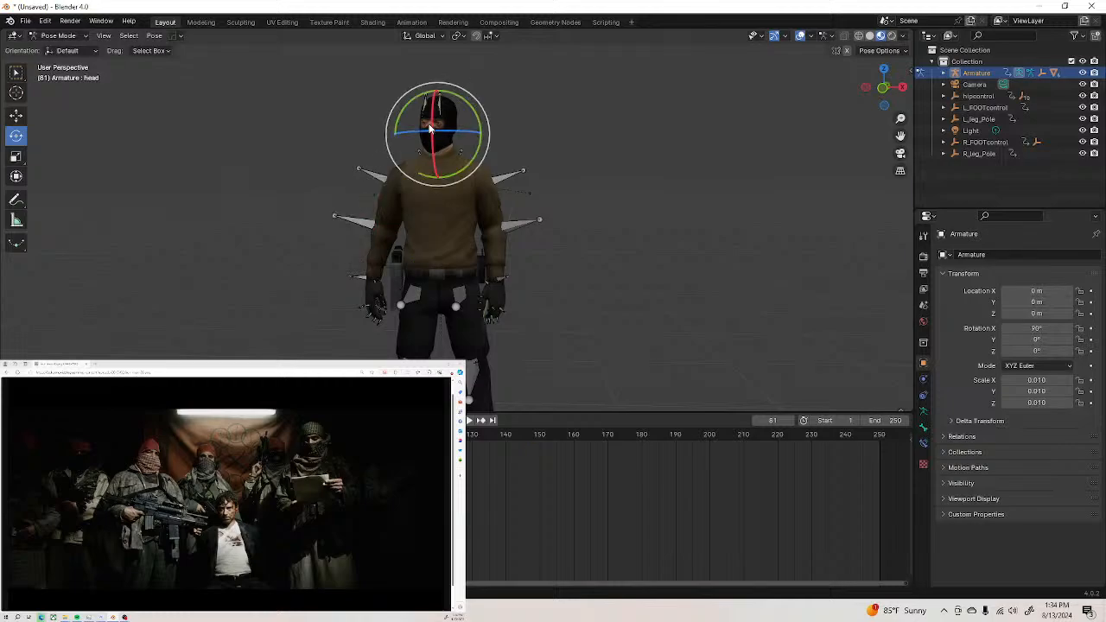
left_click_drag(458, 133, 468, 133)
left_click_drag(477, 436, 394, 436)
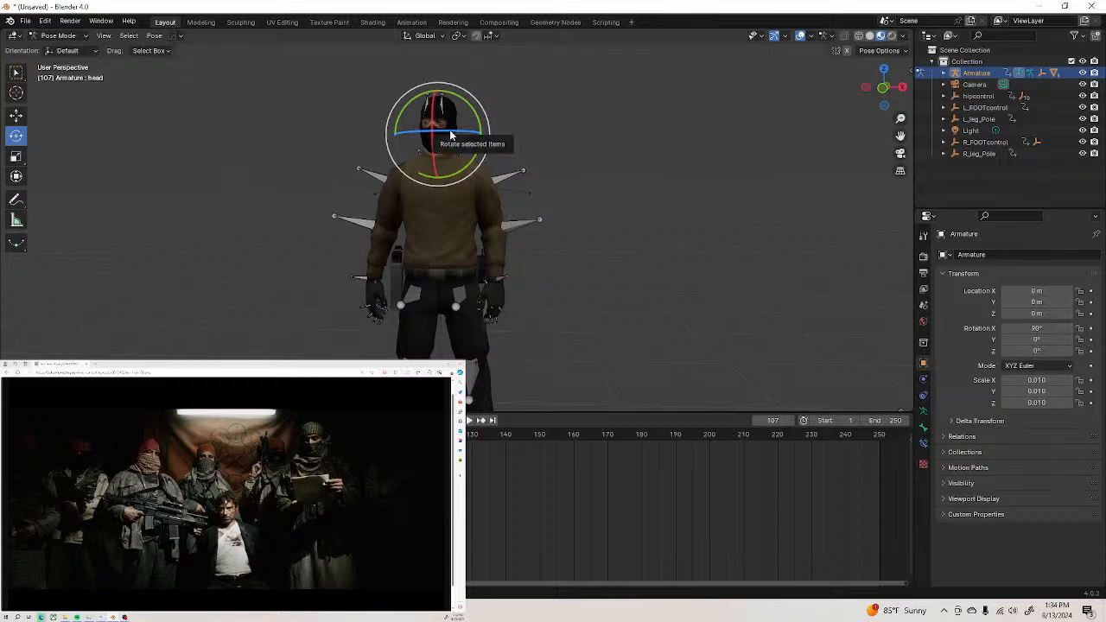
left_click_drag(459, 138, 468, 136)
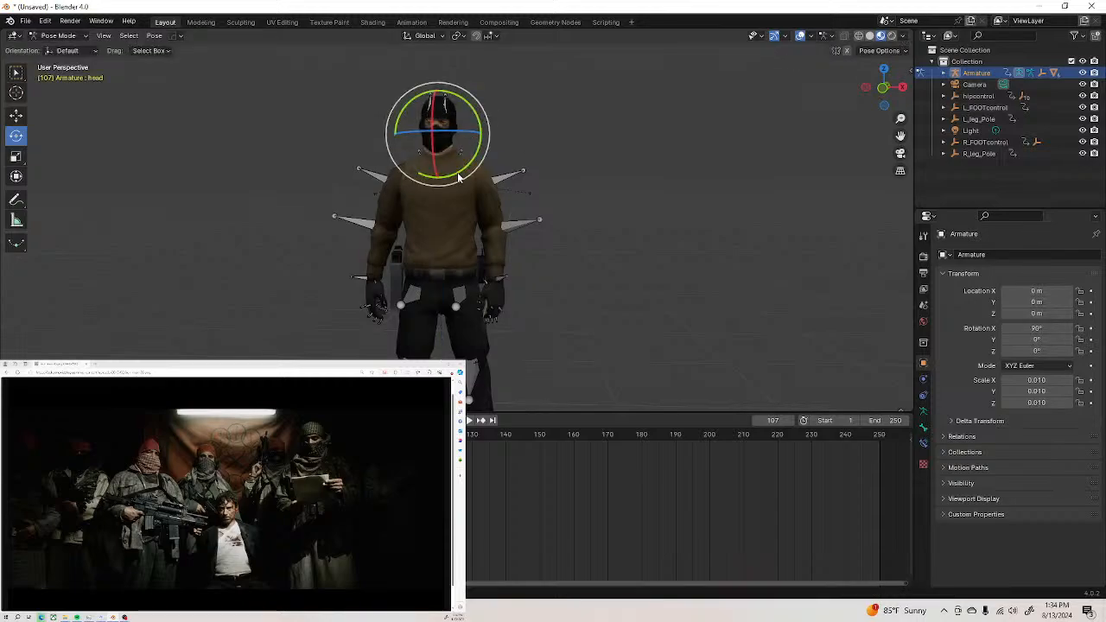
Rotate the L_arm and R_arm bones slightly about the X axis at frame 107 and play the animation from the start
left_click(520, 177)
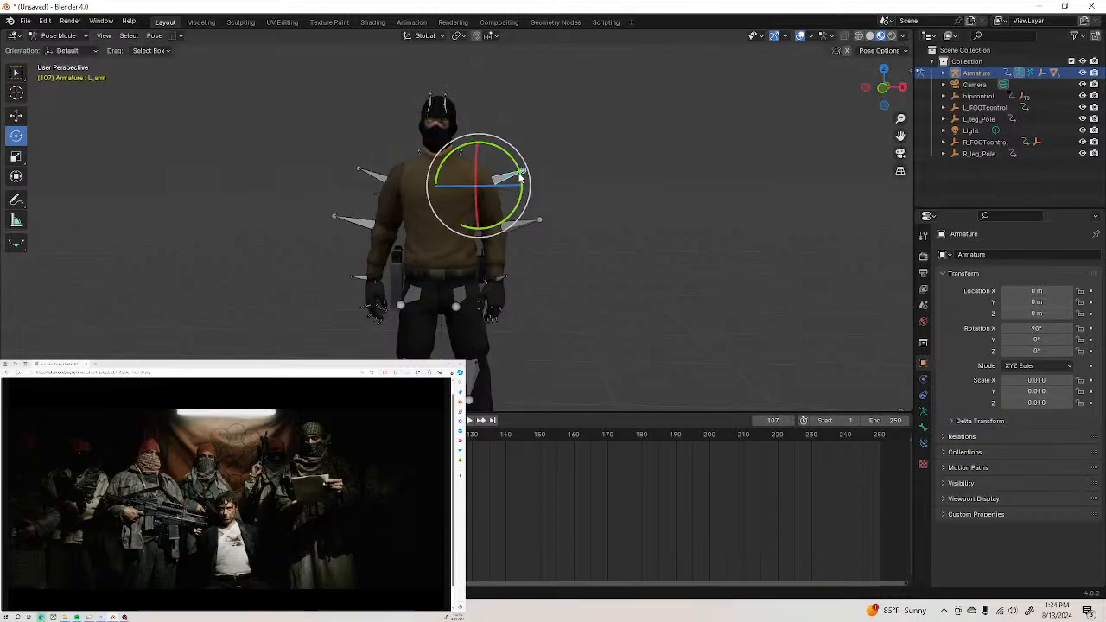
left_click_drag(474, 156, 469, 111)
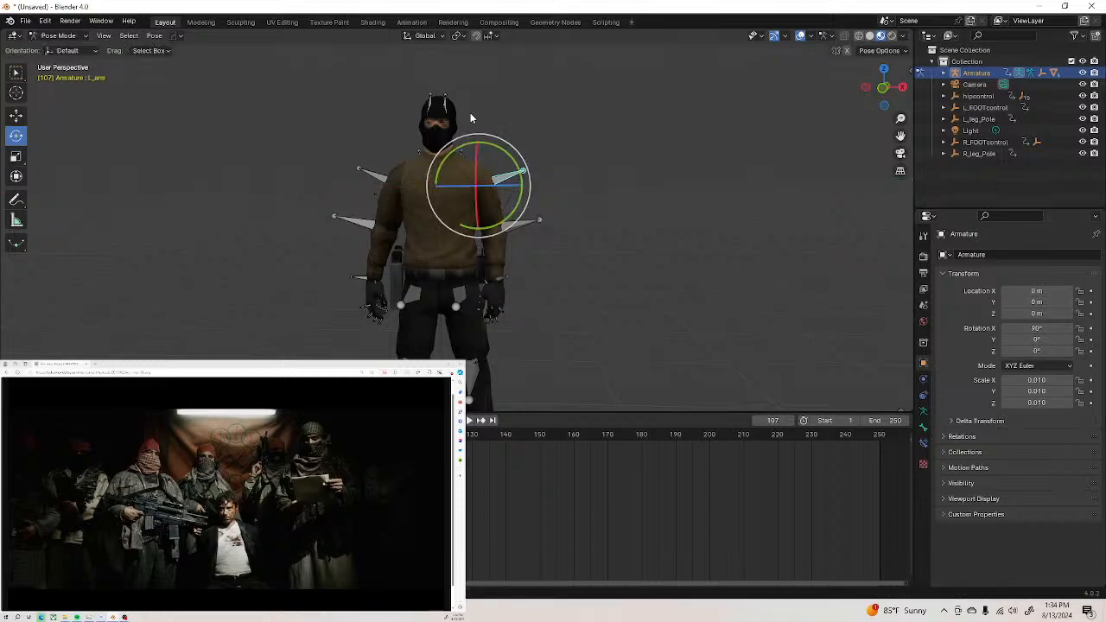
left_click(368, 171)
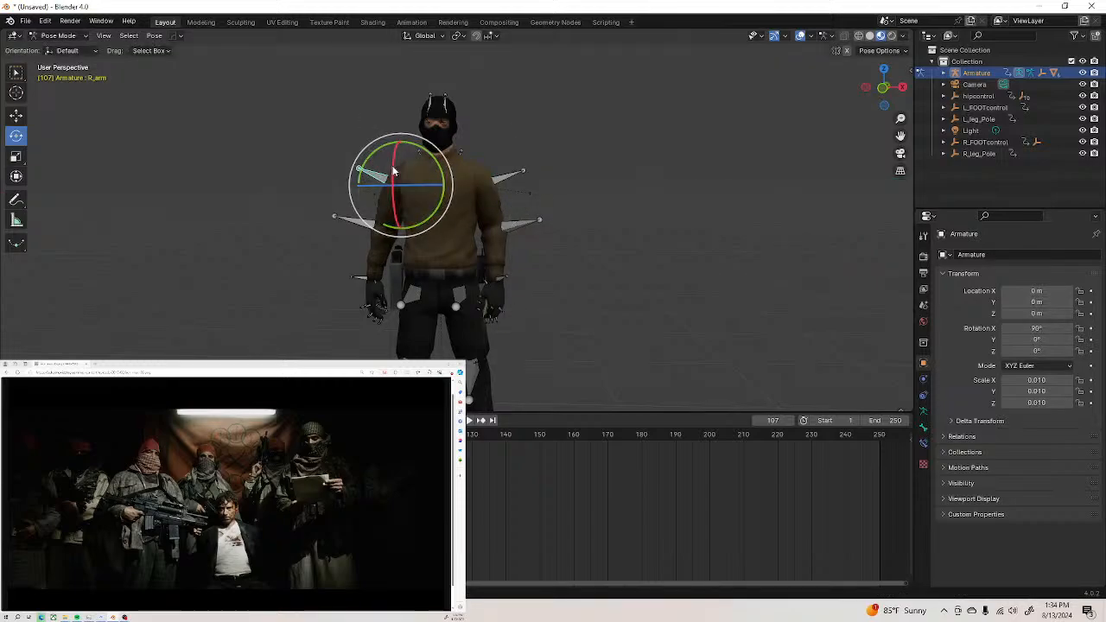
left_click_drag(390, 172, 391, 175)
key("shift+Left")
key("space")
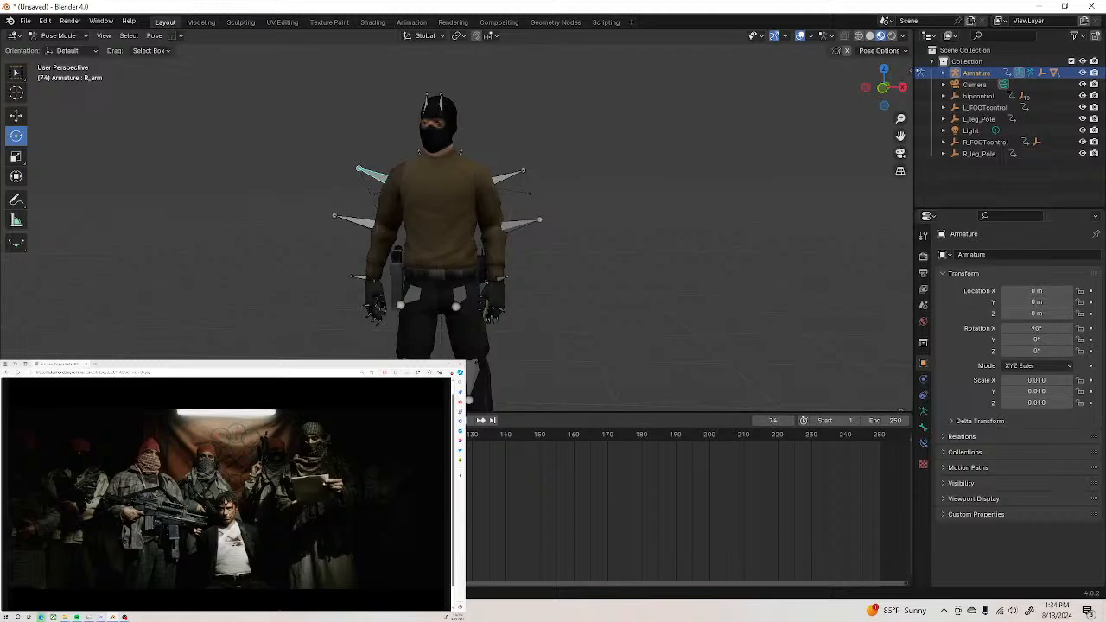
Stop playback at frame 80 and rotate the neck bone slightly about the X axis
key("space")
middle_click_drag(553, 278, 444, 279)
left_click(404, 161)
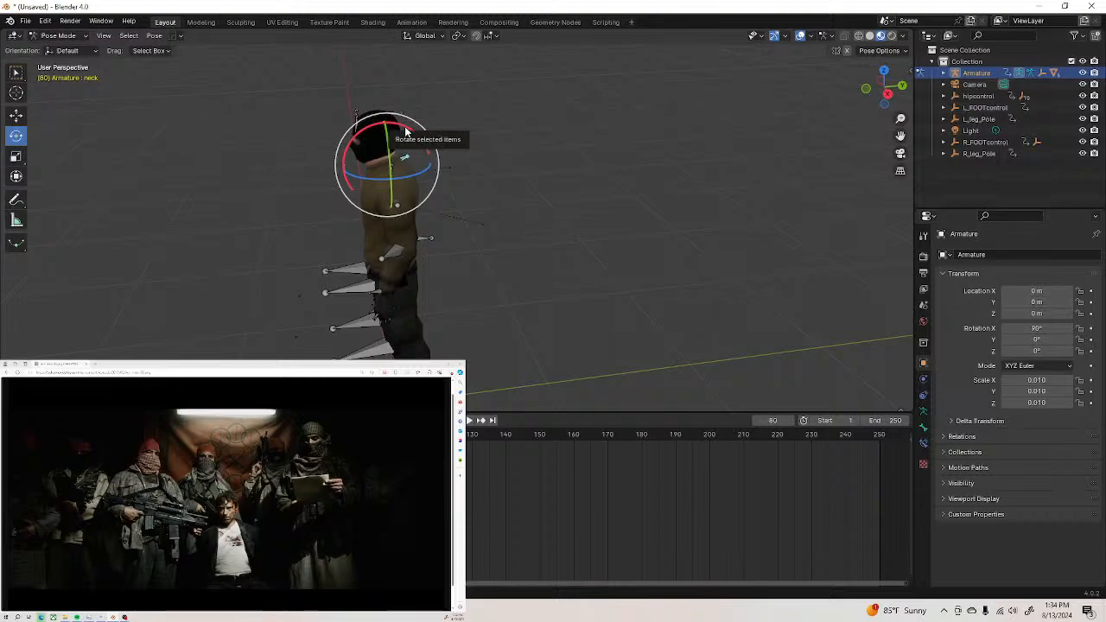
mouse_move(405, 129)
left_mouse_down()
mouse_move(414, 133)
mouse_move(400, 129)
left_mouse_up()
mouse_move(302, 434)
left_mouse_down()
mouse_move(41, 434)
mouse_move(304, 435)
left_mouse_up()
Rotate the L_knee bone slightly about the Z axis at frame 80
middle_click_drag(348, 353, 433, 317)
left_click(469, 298)
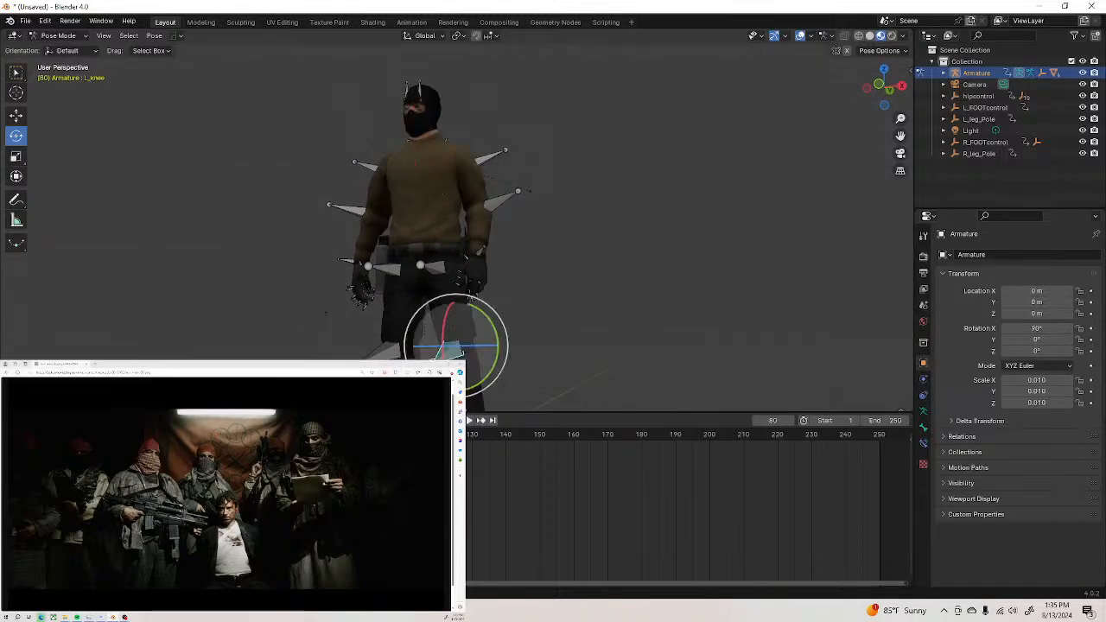
left_click_drag(459, 347, 461, 354)
Rotate the R_knee bone about the Z axis at frame 80, adjusting it between playback checks of the animation
scroll(469, 371, "down", 2)
middle_click_drag(469, 371, 475, 401)
left_click(421, 353)
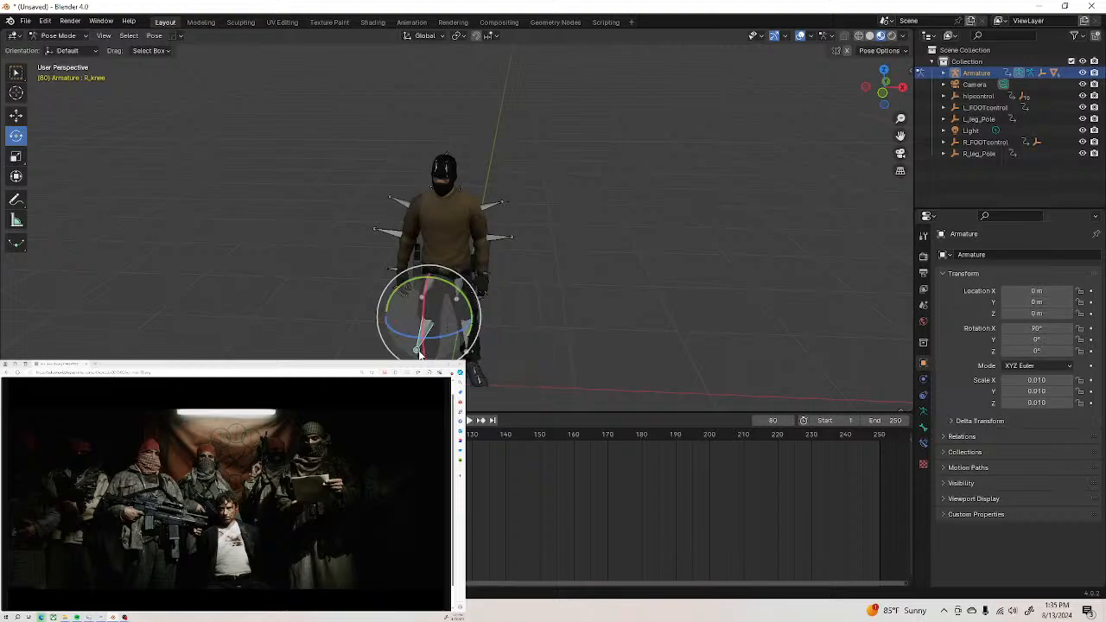
left_click_drag(434, 336, 427, 327)
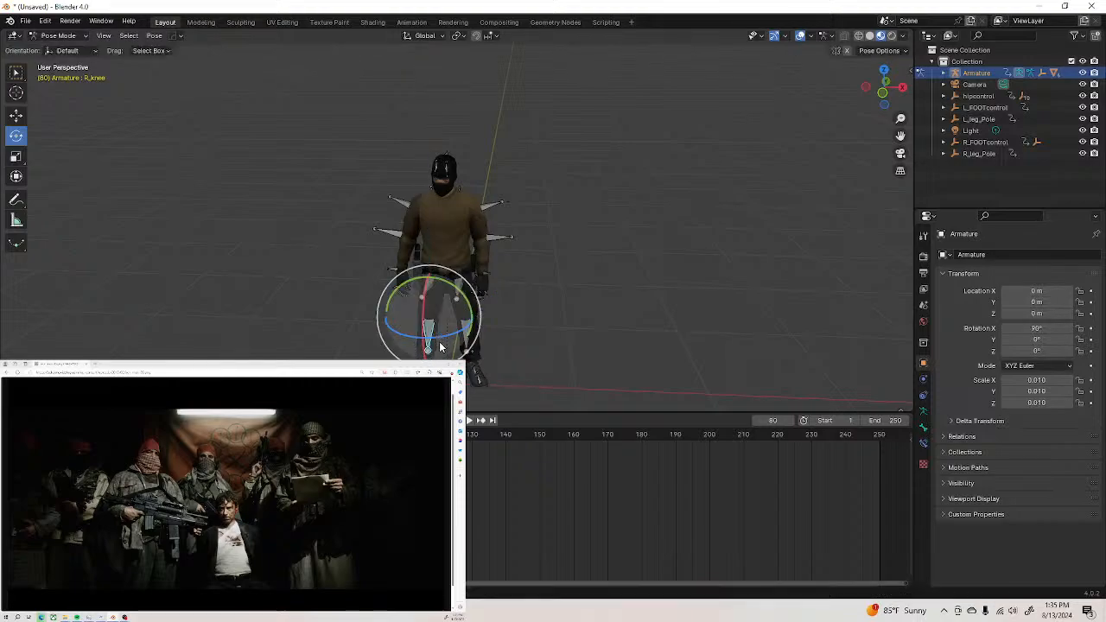
key("shift+ctrl+space")
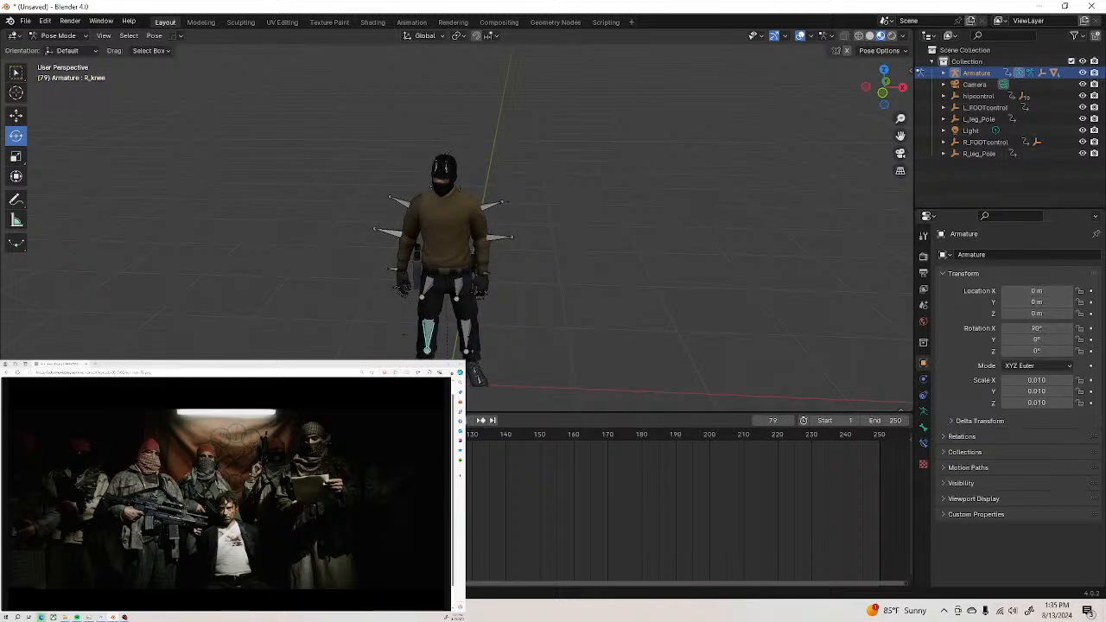
key("Escape")
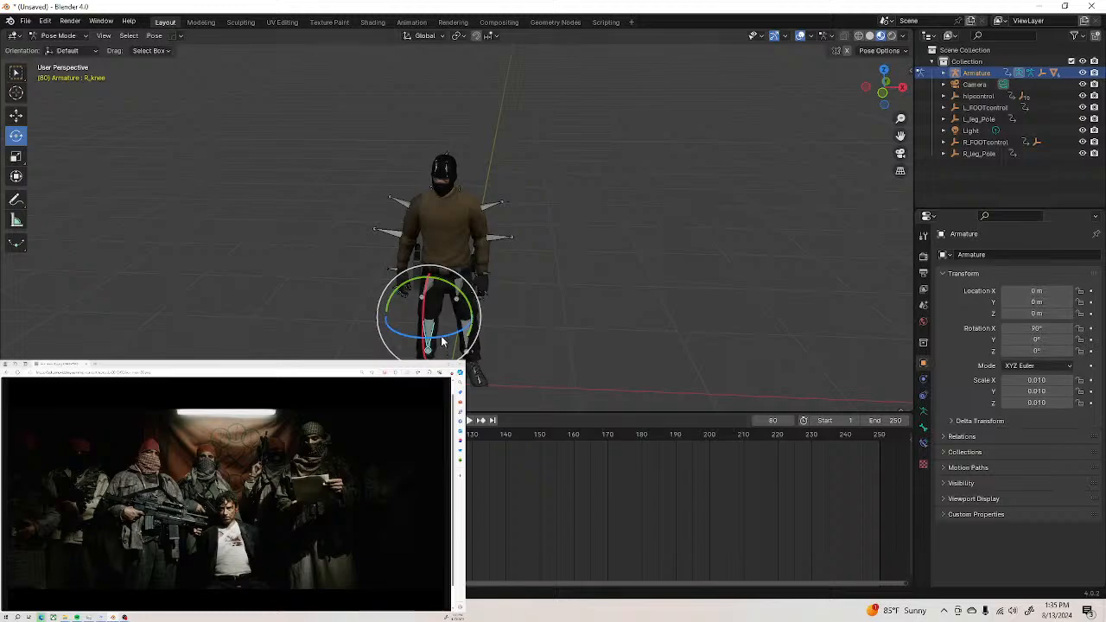
left_click_drag(442, 340, 438, 342)
key("shift+ctrl+space")
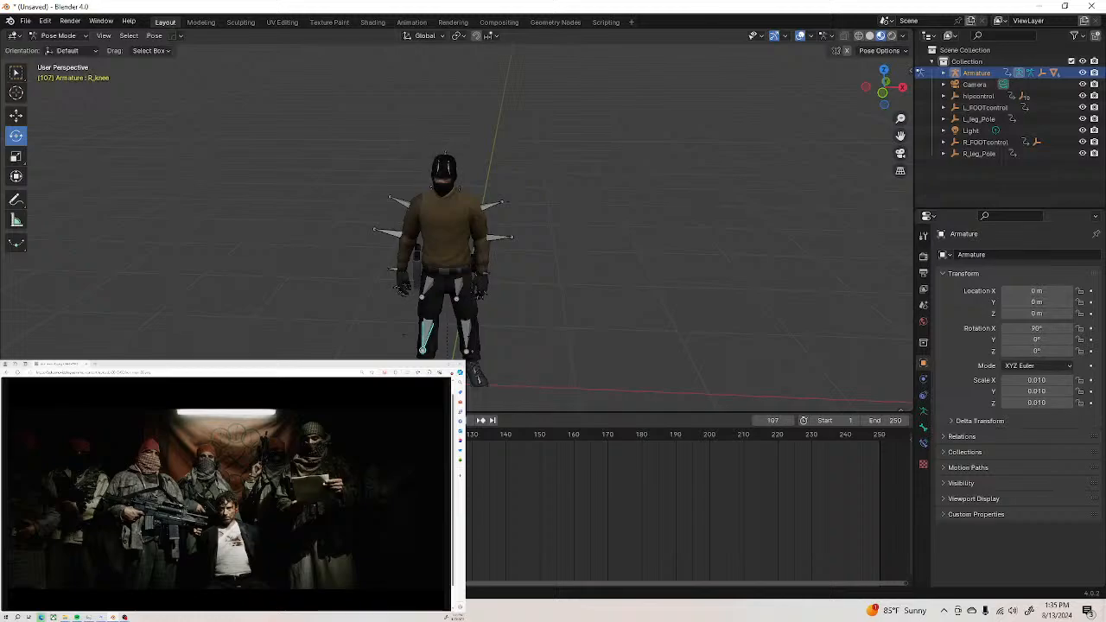
Try moving the R_knee bone at frame 128, and undo the moves
left_click(469, 447)
left_click_drag(469, 447, 465, 444)
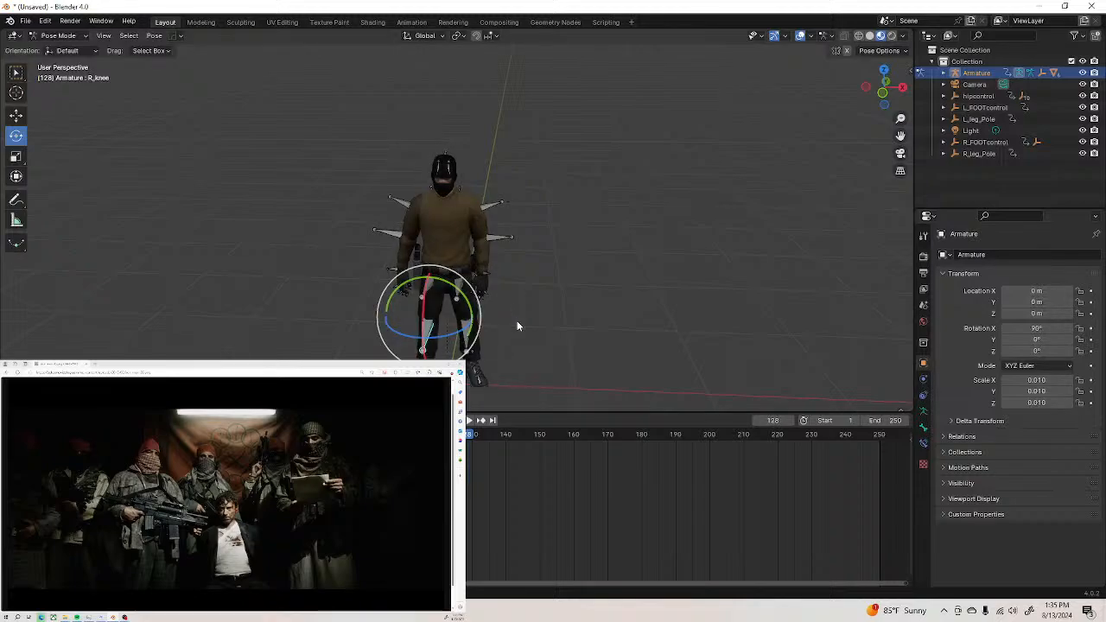
middle_click_drag(516, 326, 432, 328)
left_click(16, 114)
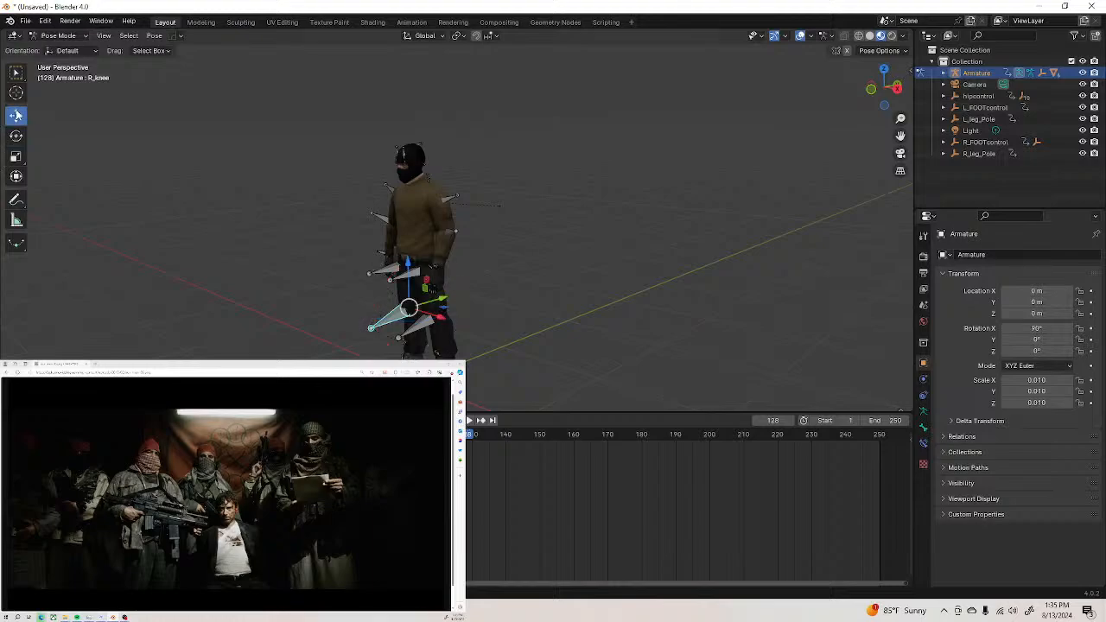
mouse_move(404, 260)
left_mouse_down()
mouse_move(399, 250)
mouse_move(394, 268)
left_mouse_up()
left_click_drag(442, 305, 395, 276)
middle_click_drag(405, 287, 489, 263)
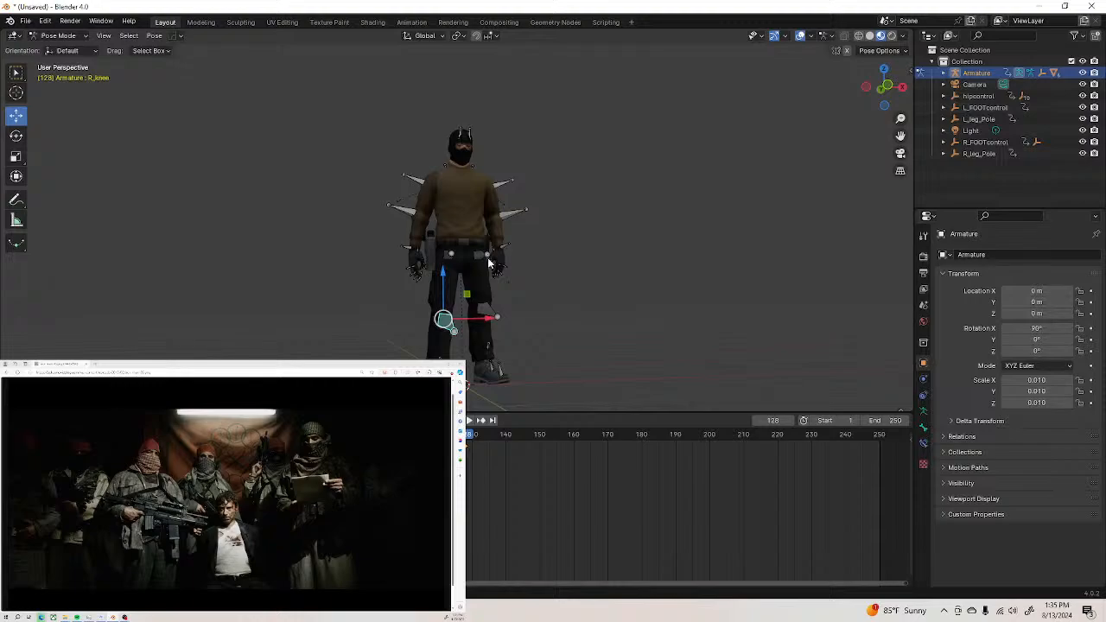
key("ctrl+z")
key("ctrl+z")
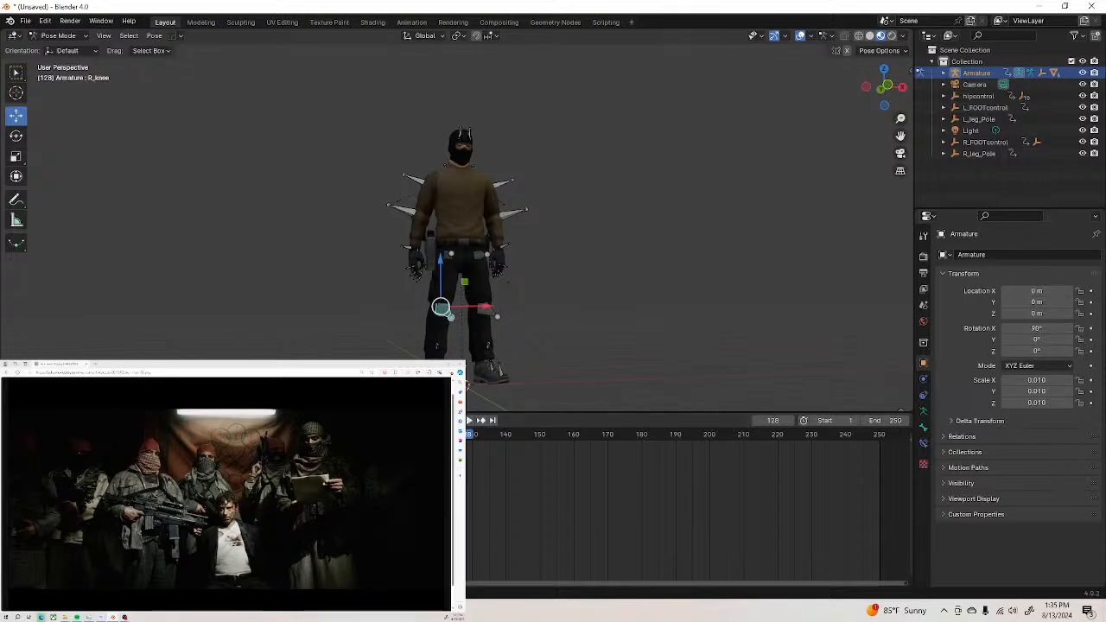
Move the spine bone slightly along the Y axis at frame 100
left_click_drag(462, 435, 369, 435)
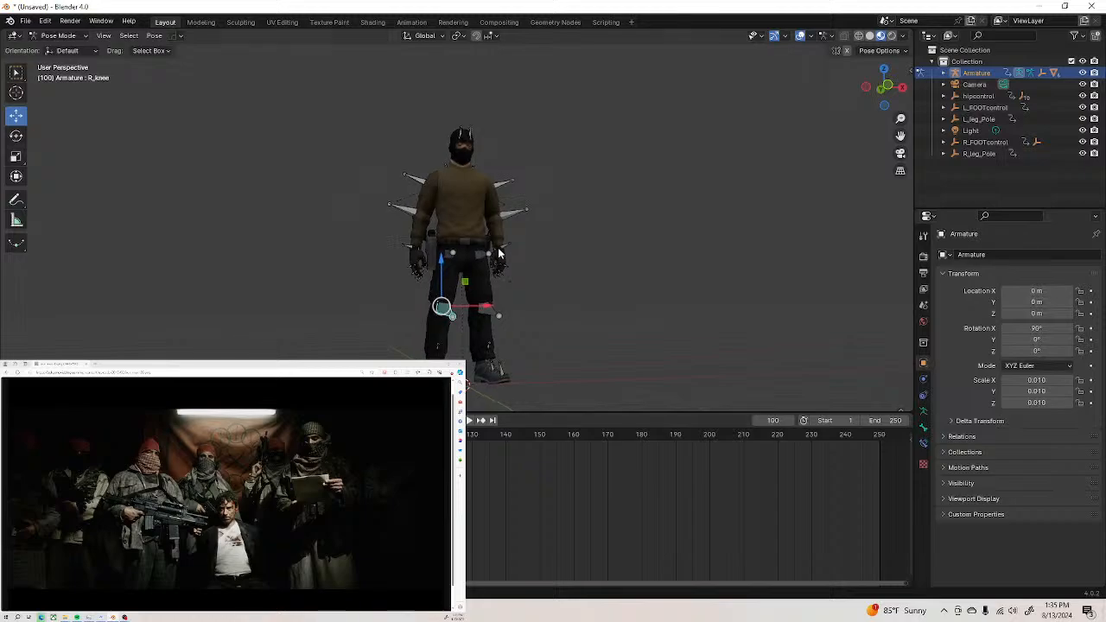
middle_click_drag(498, 253, 448, 293)
left_click(430, 238)
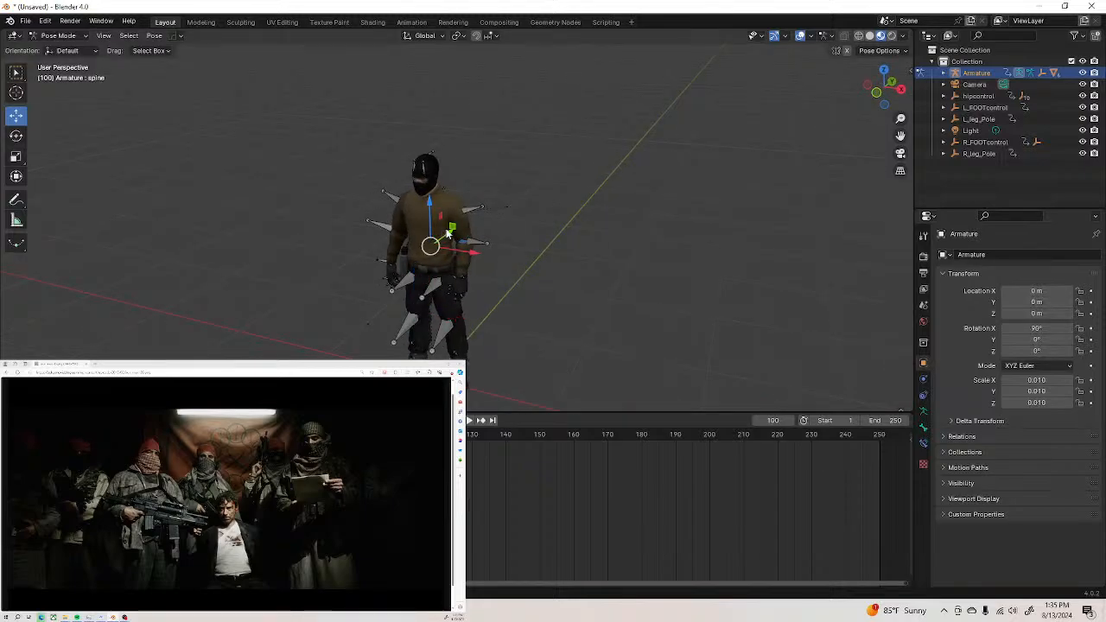
key("g")
key("y")
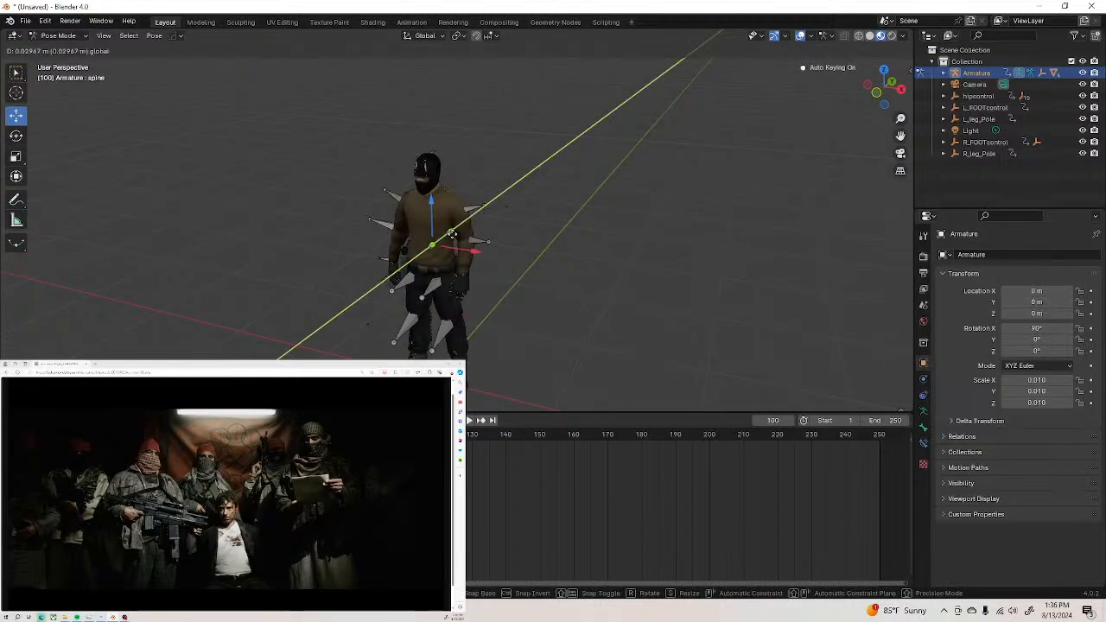
left_click_drag(450, 233, 447, 235)
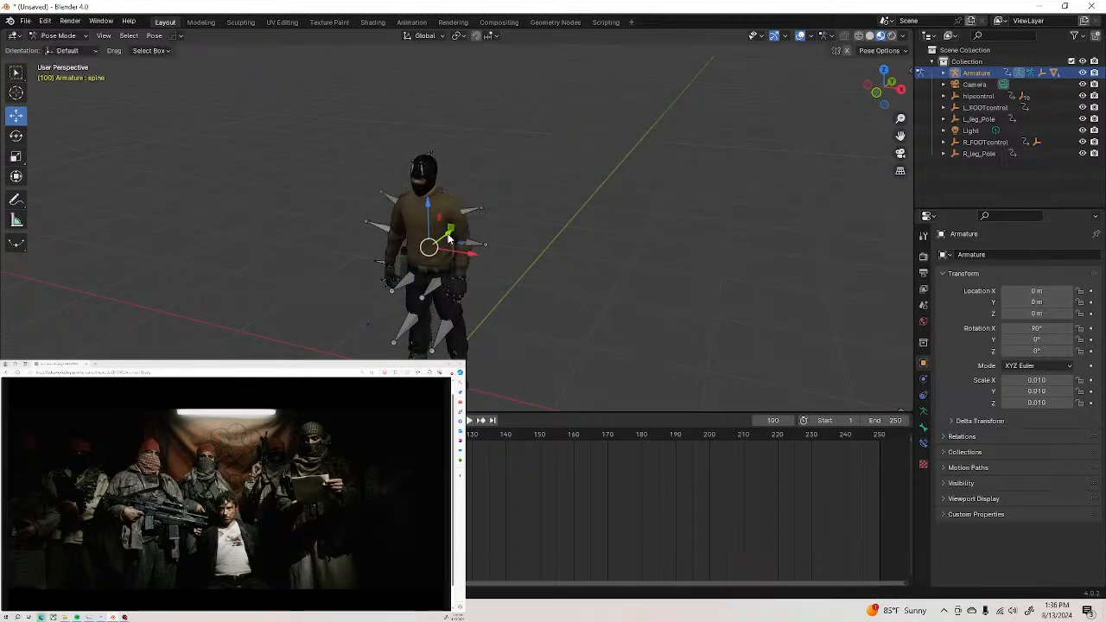
Rotate the spine bone slightly about the X axis at frame 100
left_click(14, 137)
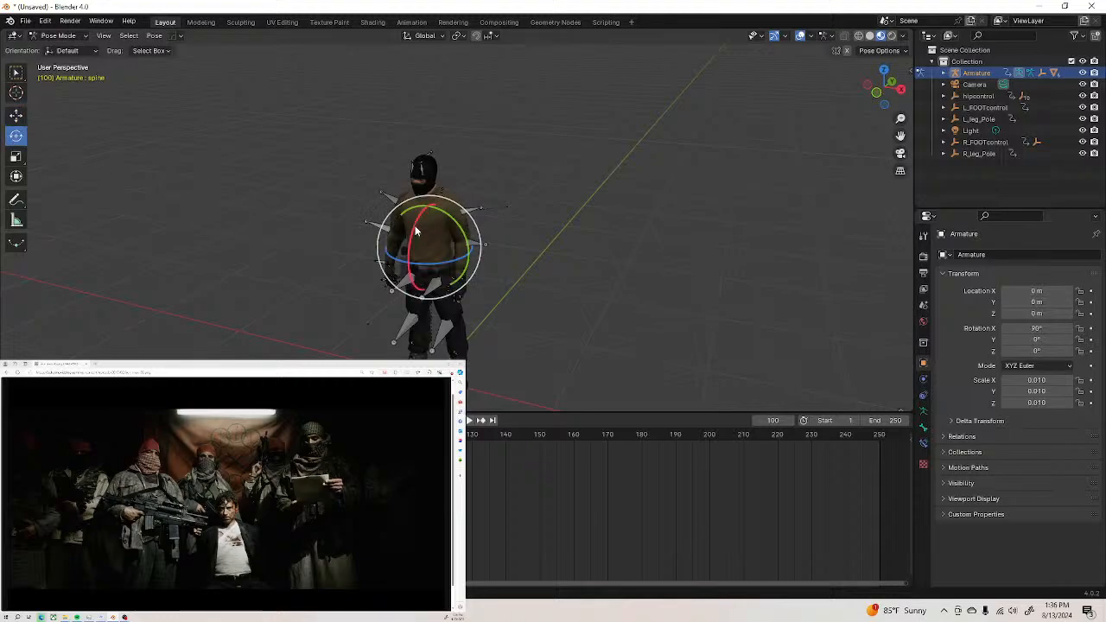
left_click_drag(416, 226, 420, 219)
mouse_move(370, 434)
left_mouse_down()
mouse_move(43, 434)
mouse_move(387, 434)
mouse_move(9, 434)
mouse_move(369, 434)
left_mouse_up()
Rotate the L_point2 and L_middle2 finger bones slightly at frame 100
middle_click_drag(518, 259, 539, 259)
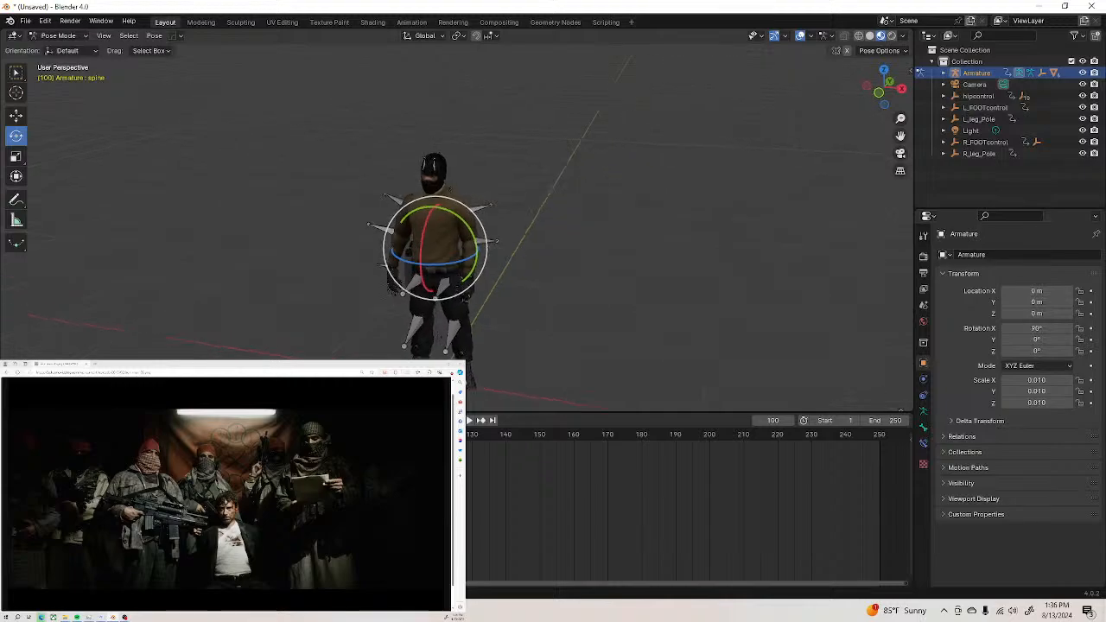
scroll(393, 355, "up", 3)
middle_click_drag(399, 328, 405, 294)
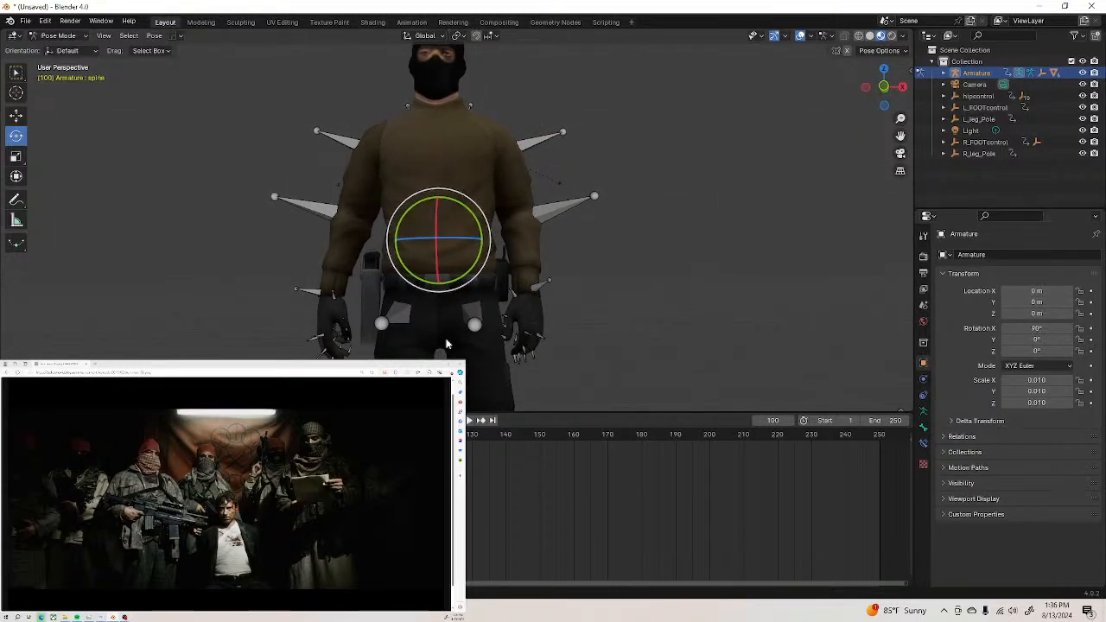
left_click(525, 351)
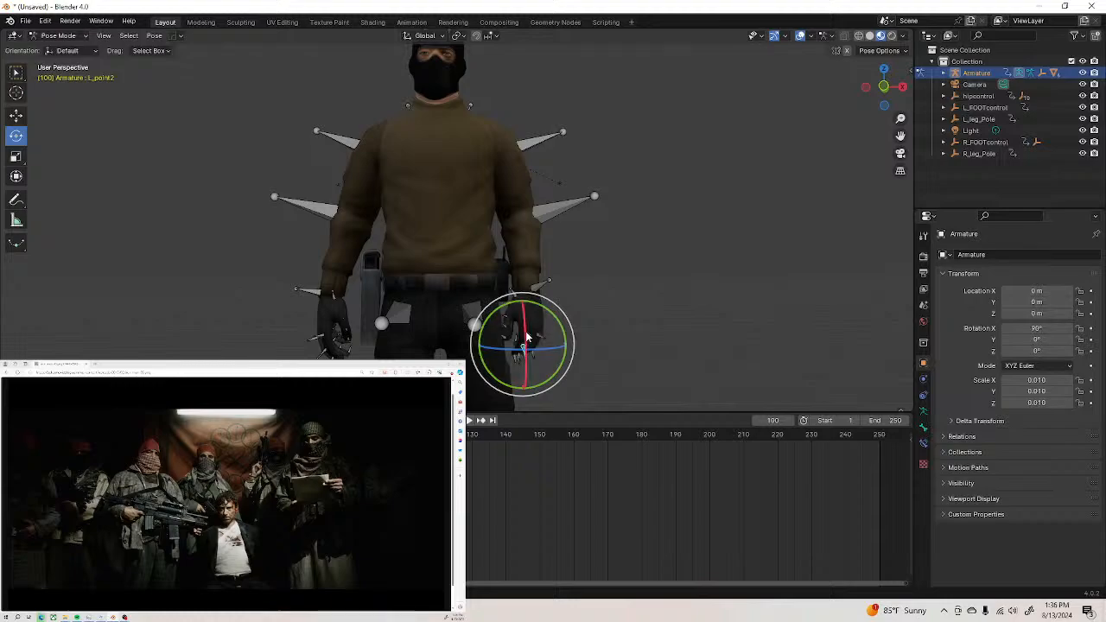
left_click_drag(524, 336, 522, 347)
left_click(534, 359)
left_click_drag(536, 351, 532, 353)
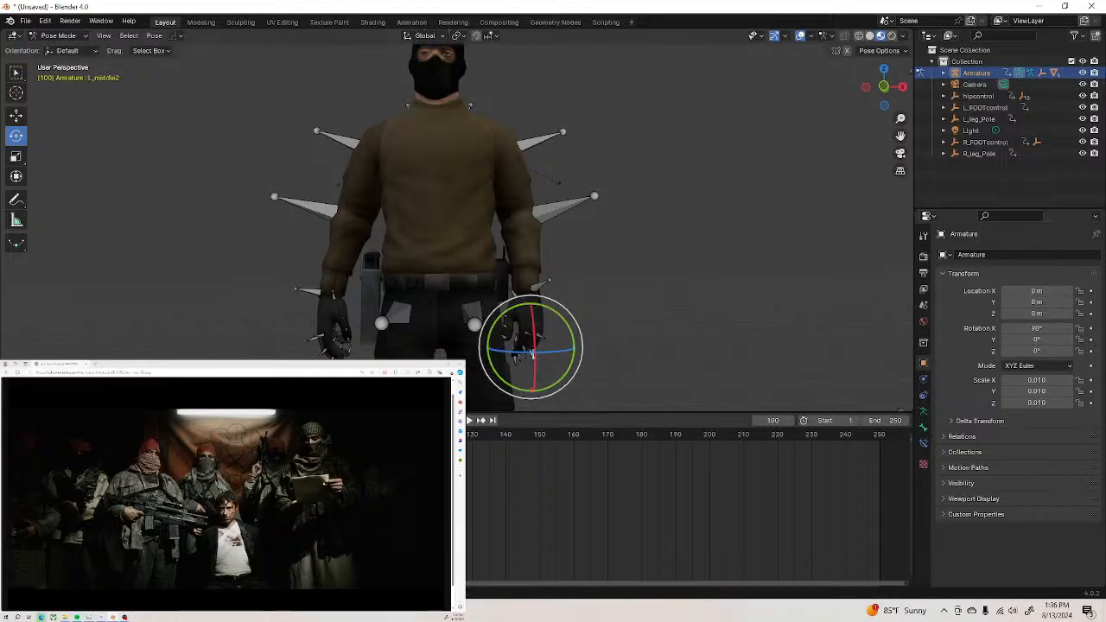
Rotate the R_point2 finger bone slightly about the Y axis at frame 86
key("Down")
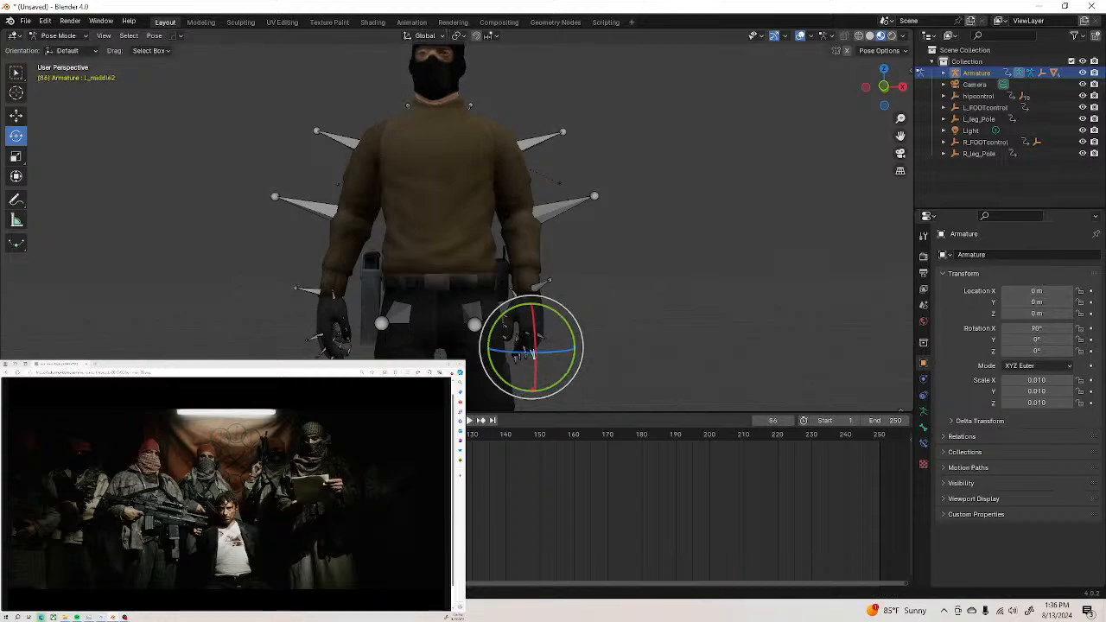
left_click(319, 343)
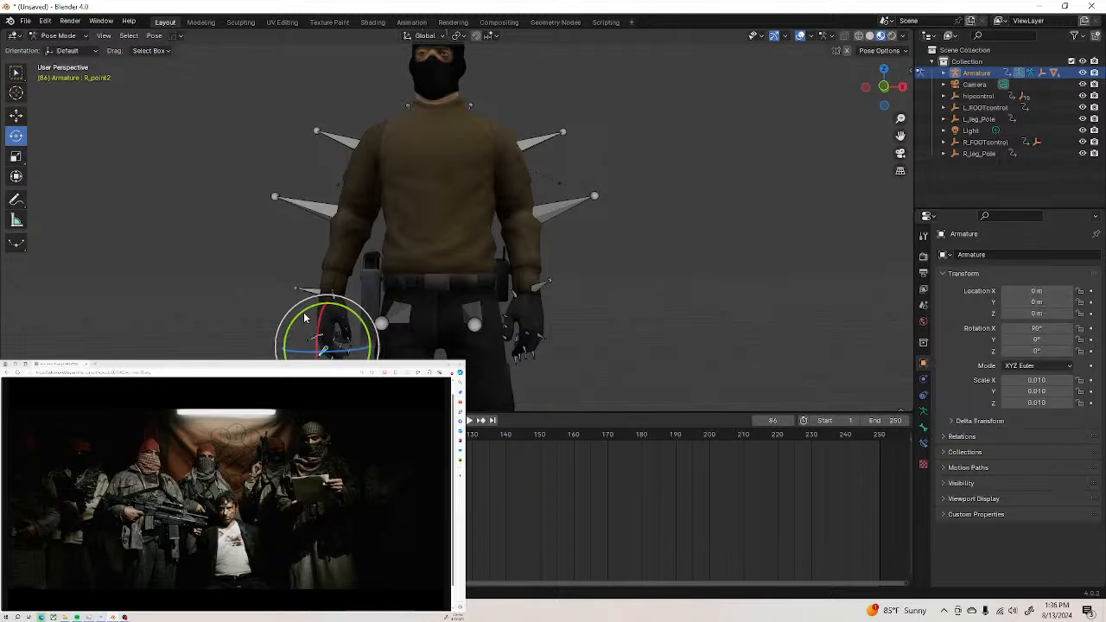
left_click_drag(302, 316, 298, 321)
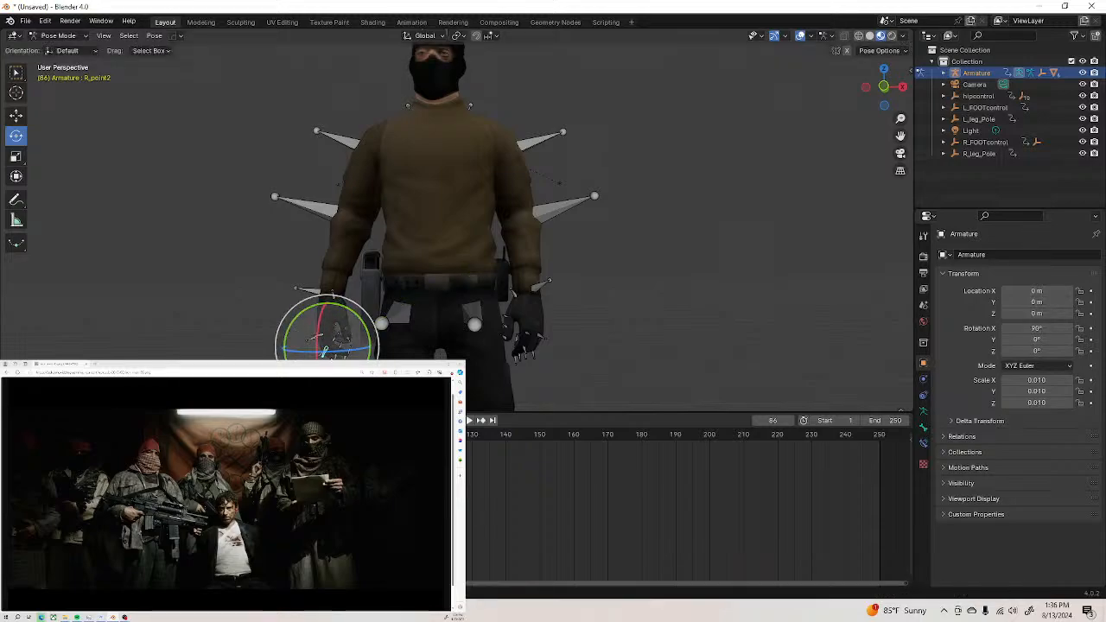
Rotate the R_middle1 finger bone slightly about the Y axis at frame 92 and play back the animation
left_click(343, 434)
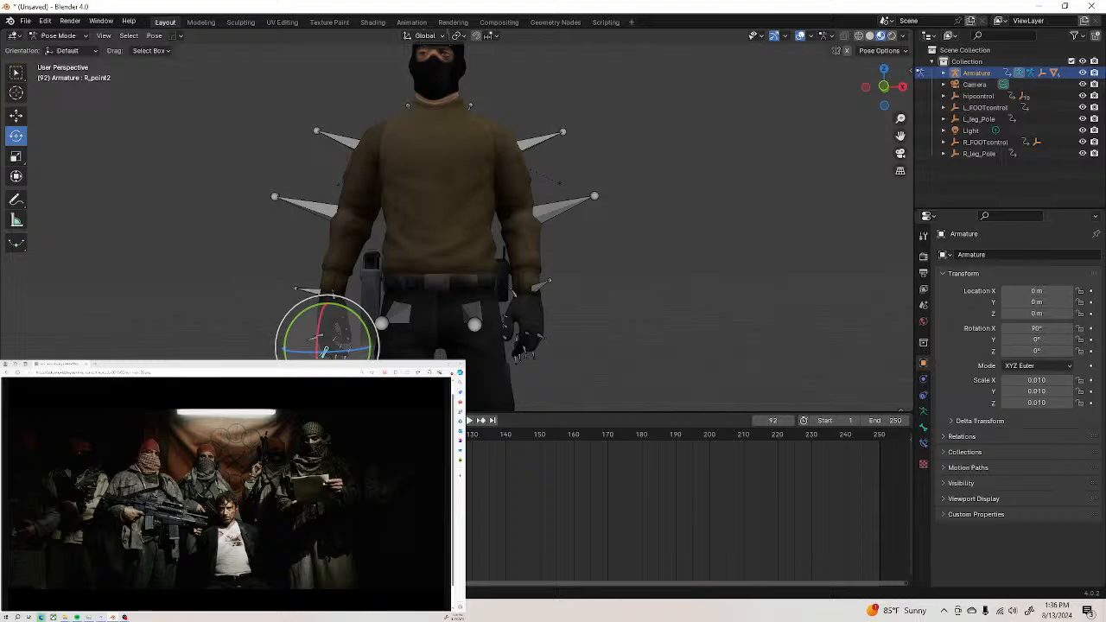
left_click(310, 340)
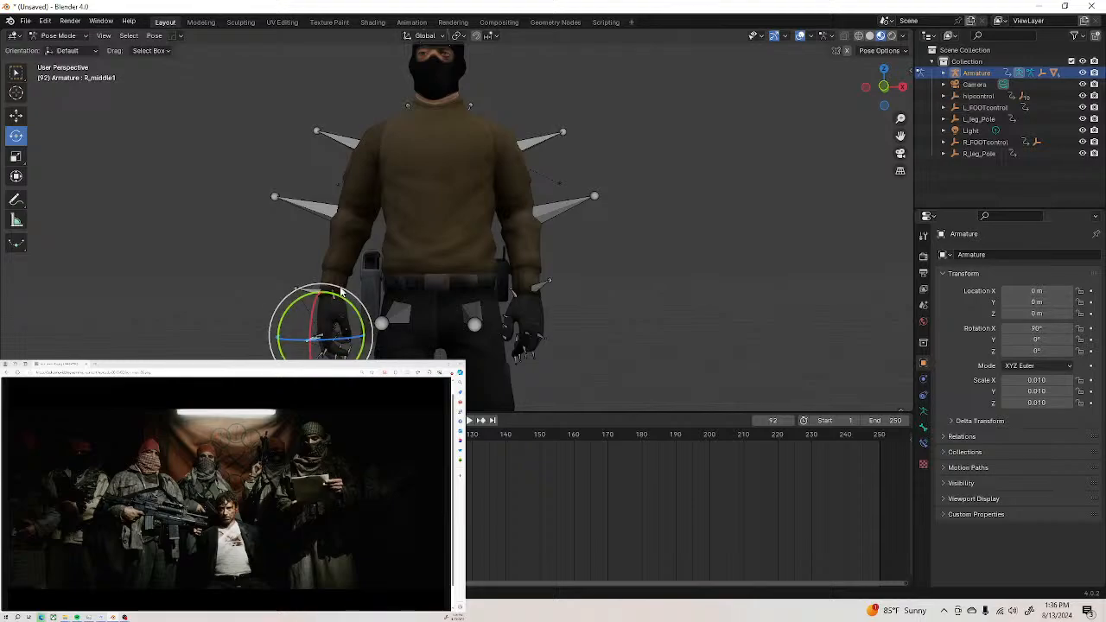
left_click_drag(345, 300, 354, 304)
left_click_drag(342, 434, 131, 434)
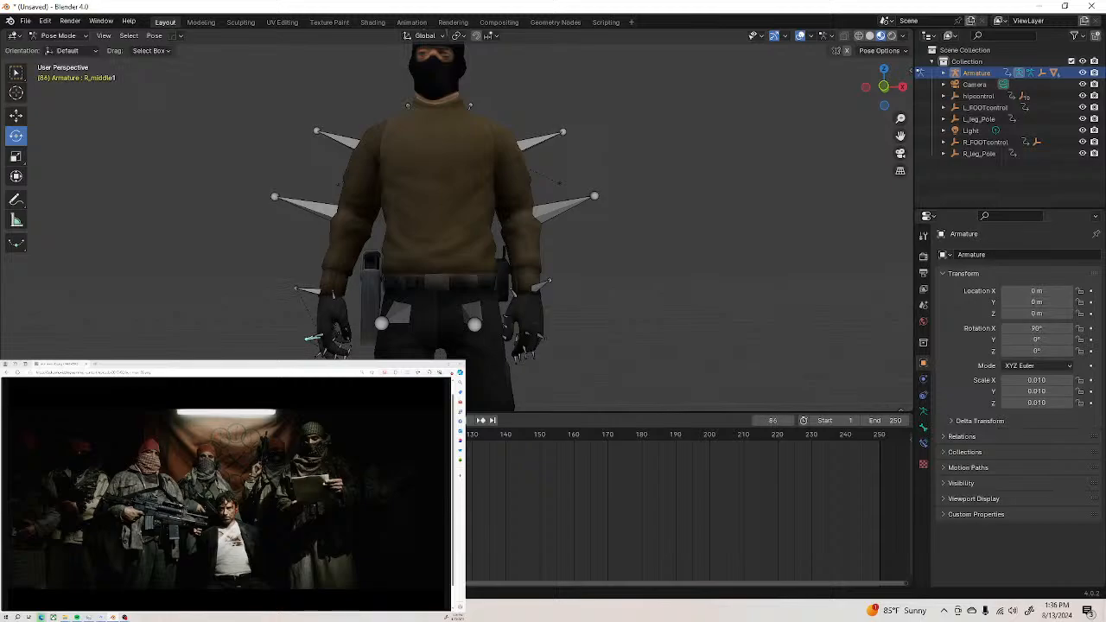
key("Escape")
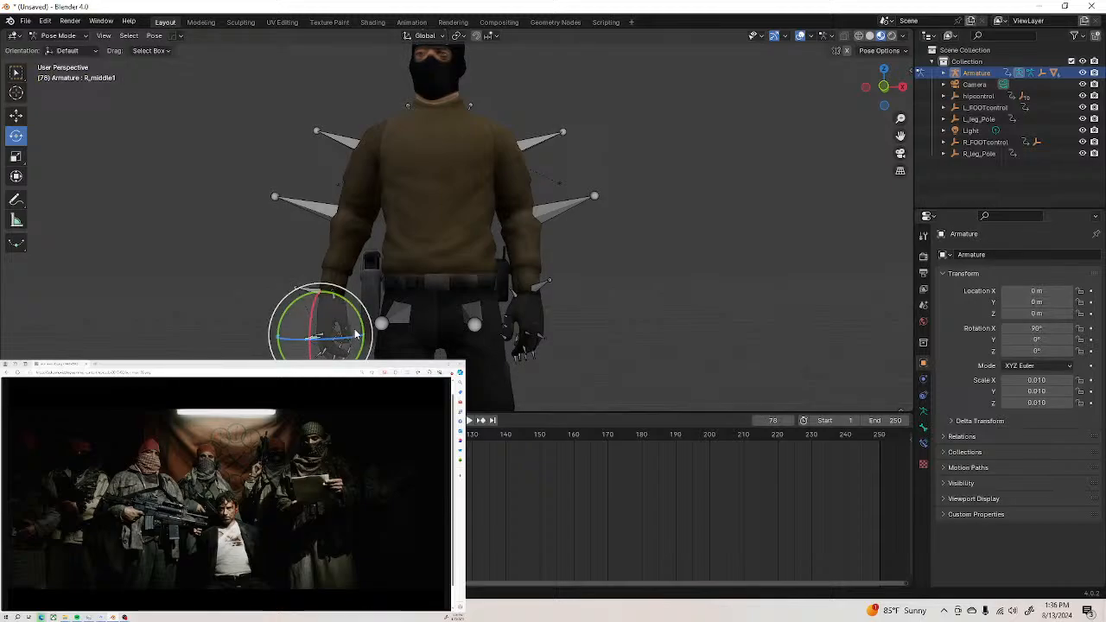
Rotate the R_thumb3 bone about the X axis at frame 78, refining it from a side view
left_click(338, 325)
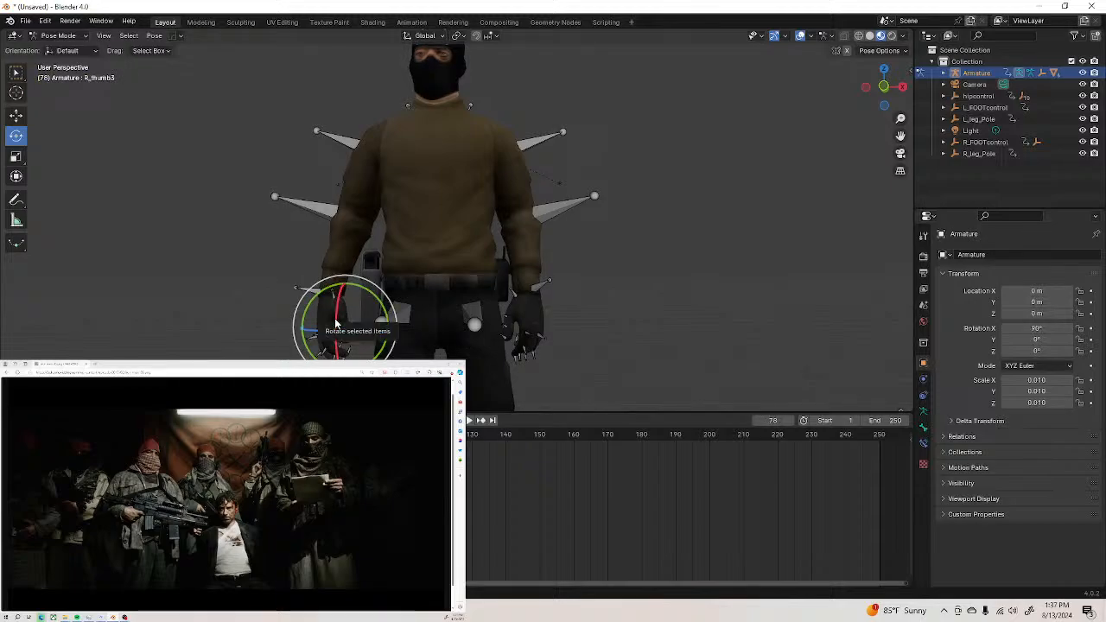
left_click_drag(337, 326, 332, 331)
middle_click_drag(278, 345, 342, 352)
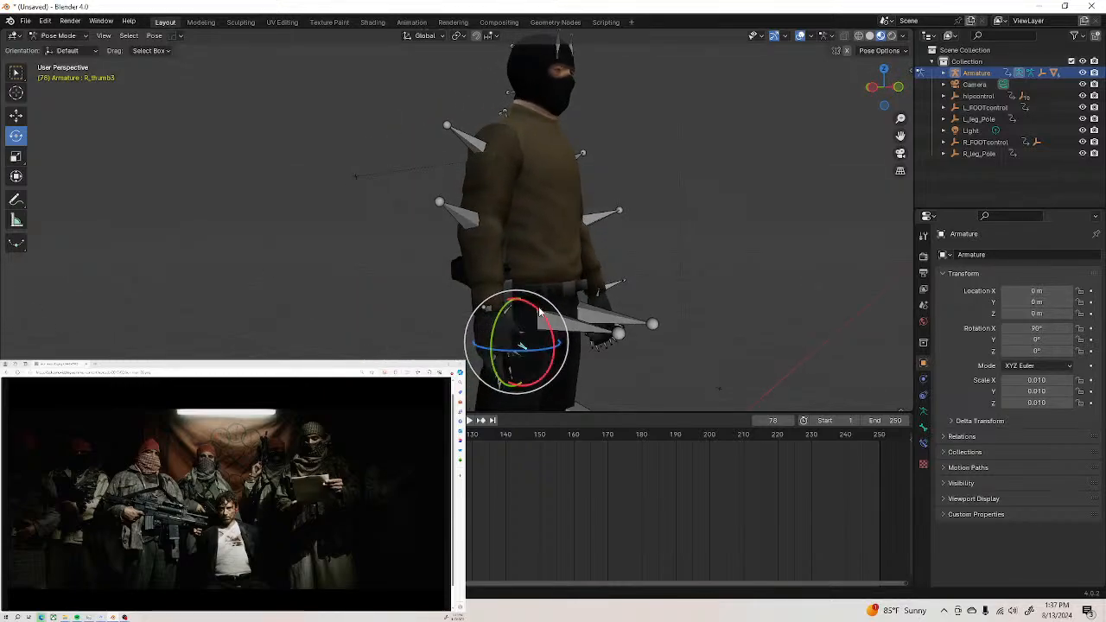
left_click_drag(539, 313, 509, 299)
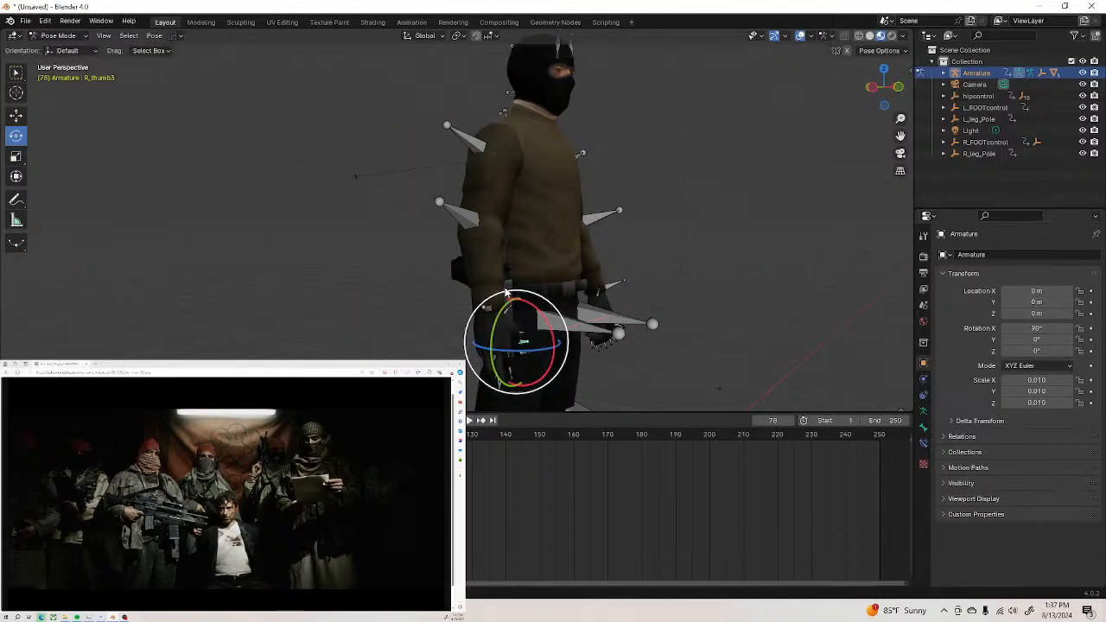
Rotate the L_leg bone slightly about the Z axis at frame 78 and the R_leg bone slightly about the Y axis at frame 106
middle_click_drag(485, 492, 340, 493)
middle_click_drag(530, 349, 326, 327)
scroll(417, 344, "up", 2)
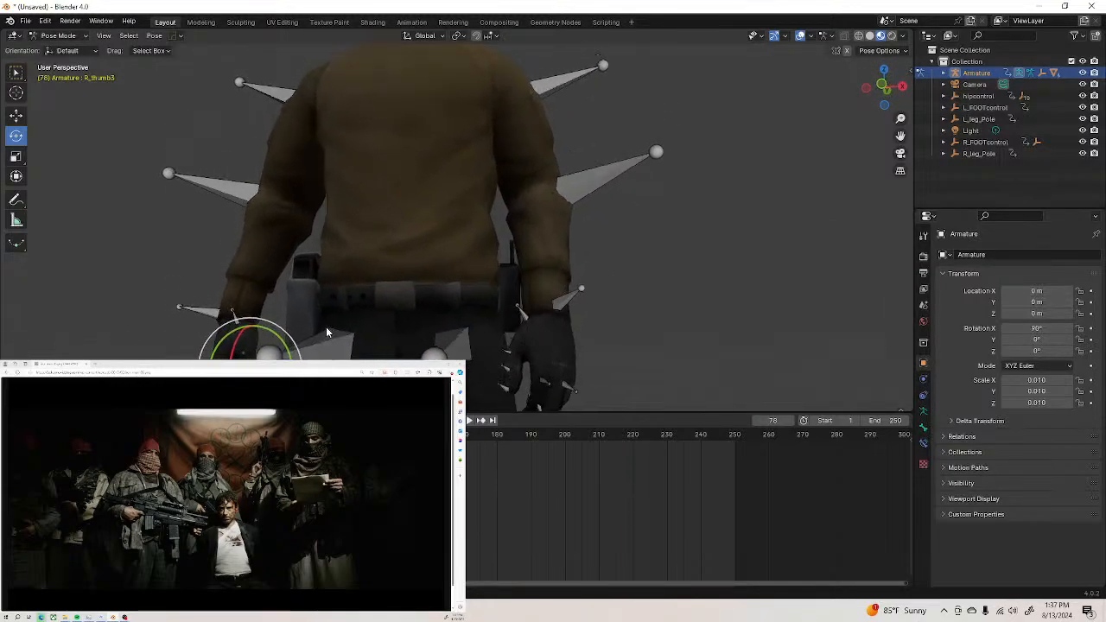
left_click(480, 345)
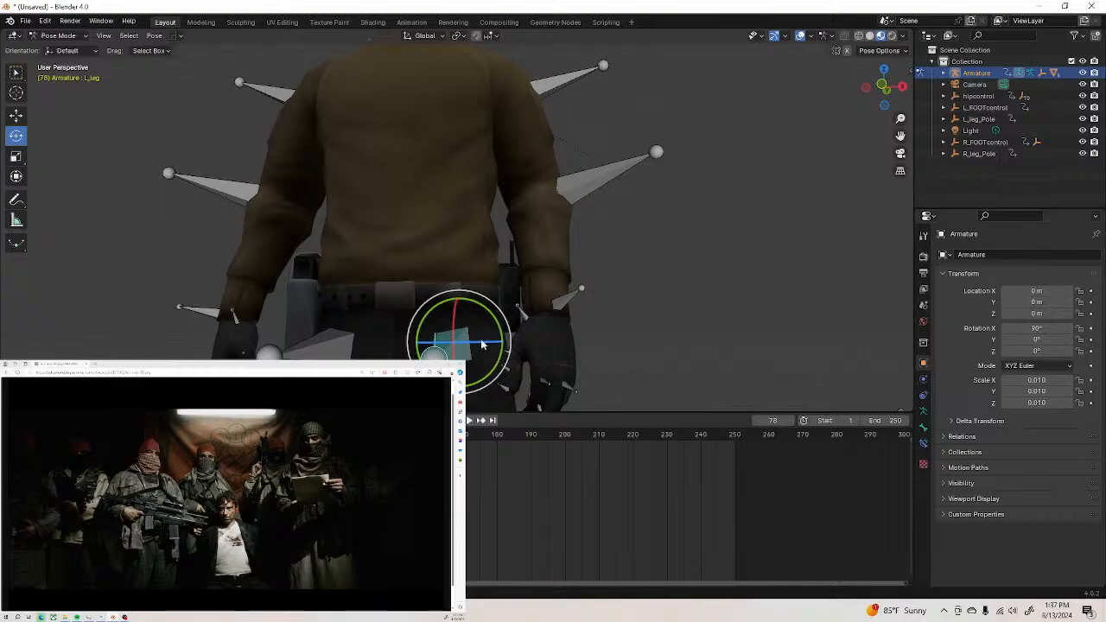
left_click_drag(481, 347, 483, 346)
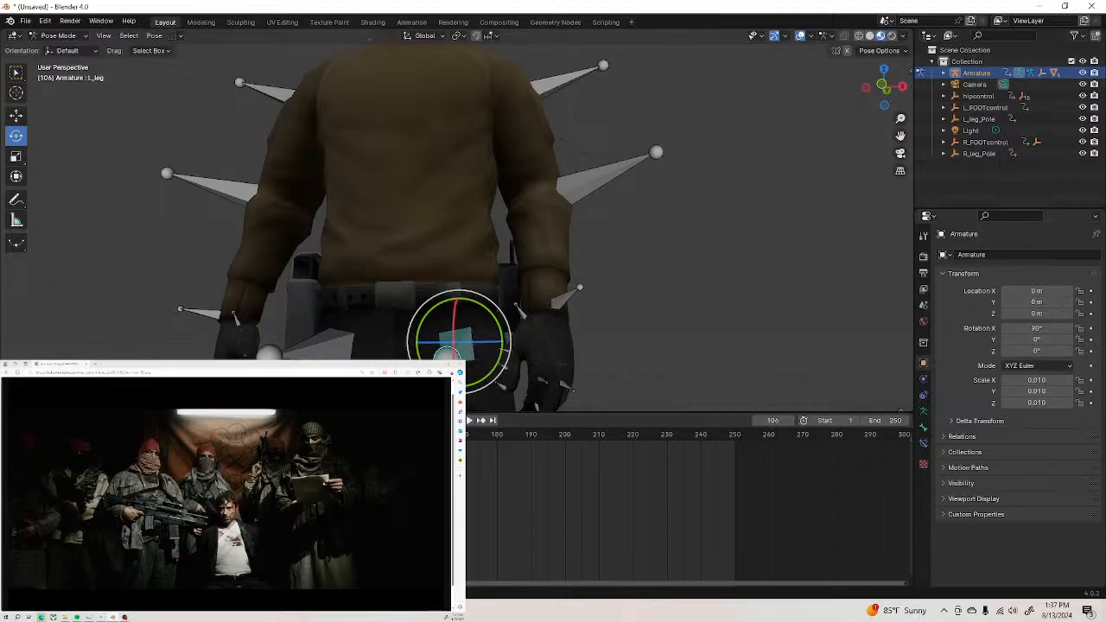
left_click(297, 353)
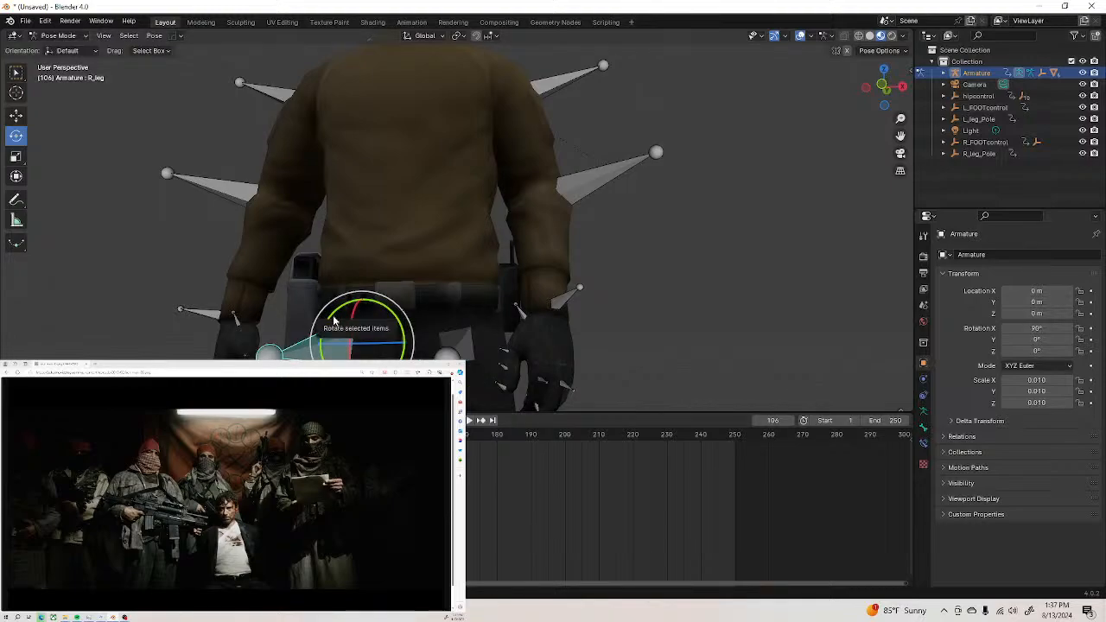
left_click_drag(333, 321, 341, 326)
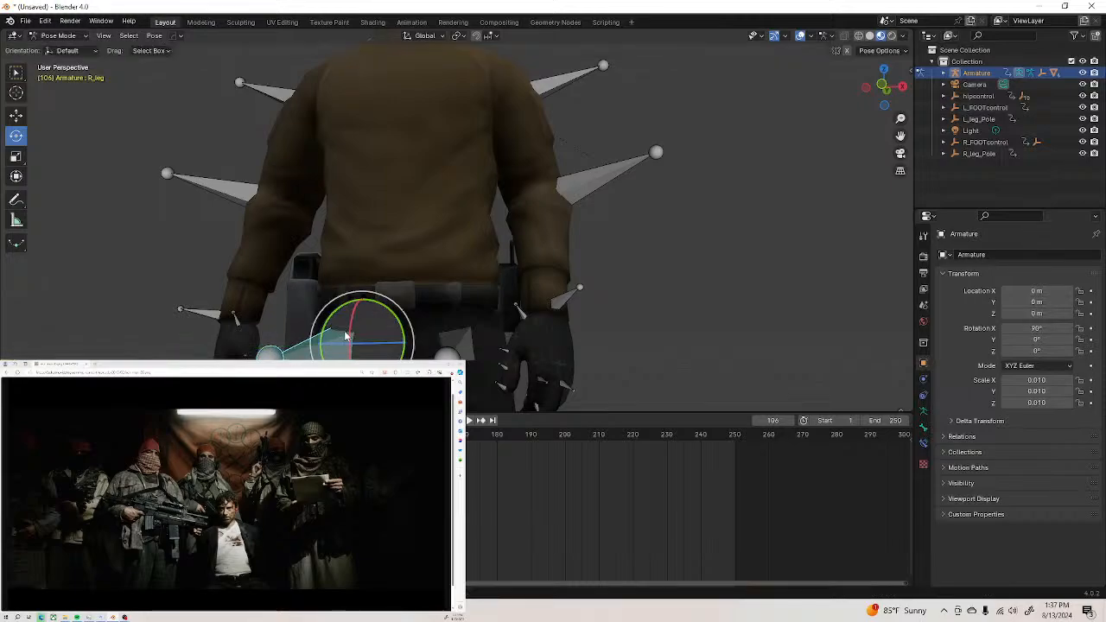
Play back the idle animation from front and side views, checking the right foot, knee and leg bones, and return to frame 86
scroll(345, 332, "down", 5)
middle_click_drag(356, 313, 348, 355)
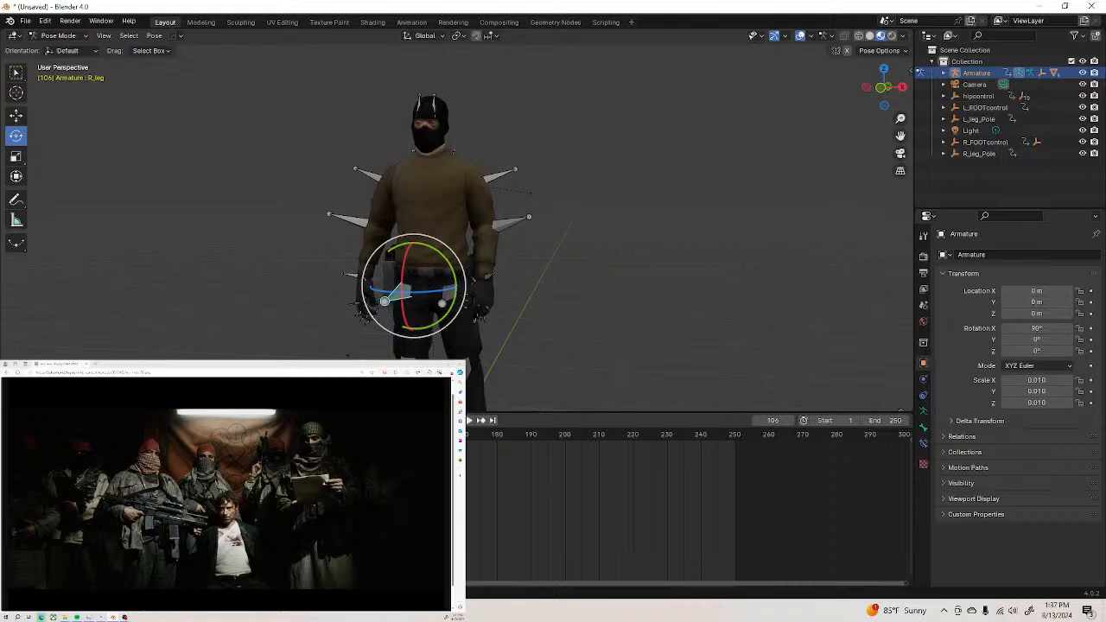
key("ctrl+shift+space")
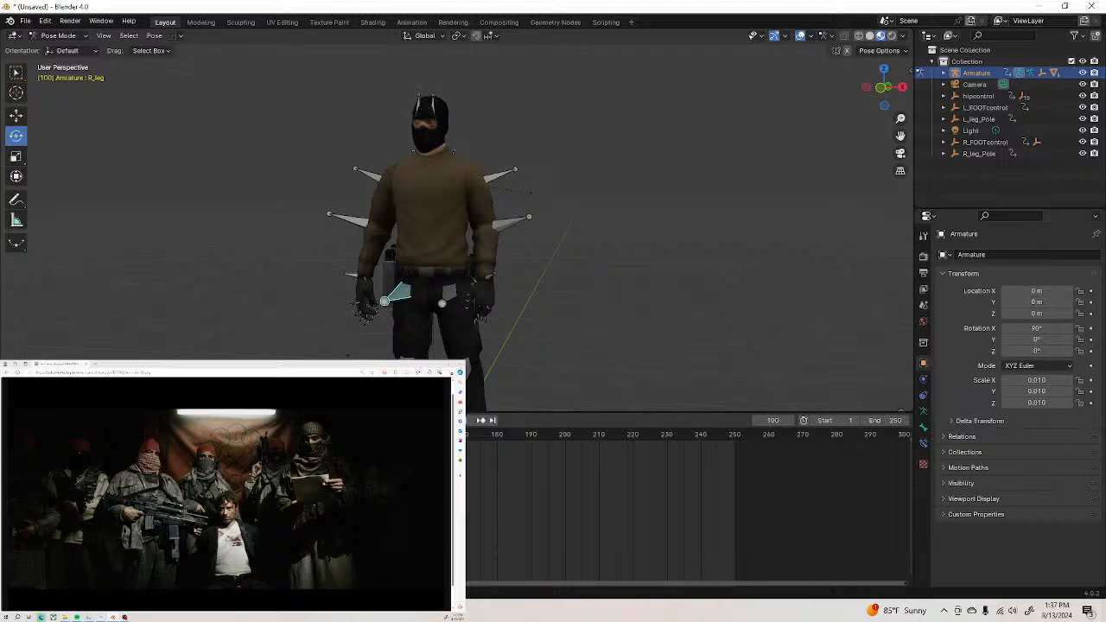
key("space")
middle_click_drag(348, 355, 368, 351)
scroll(367, 351, "down", 3)
left_click(432, 353)
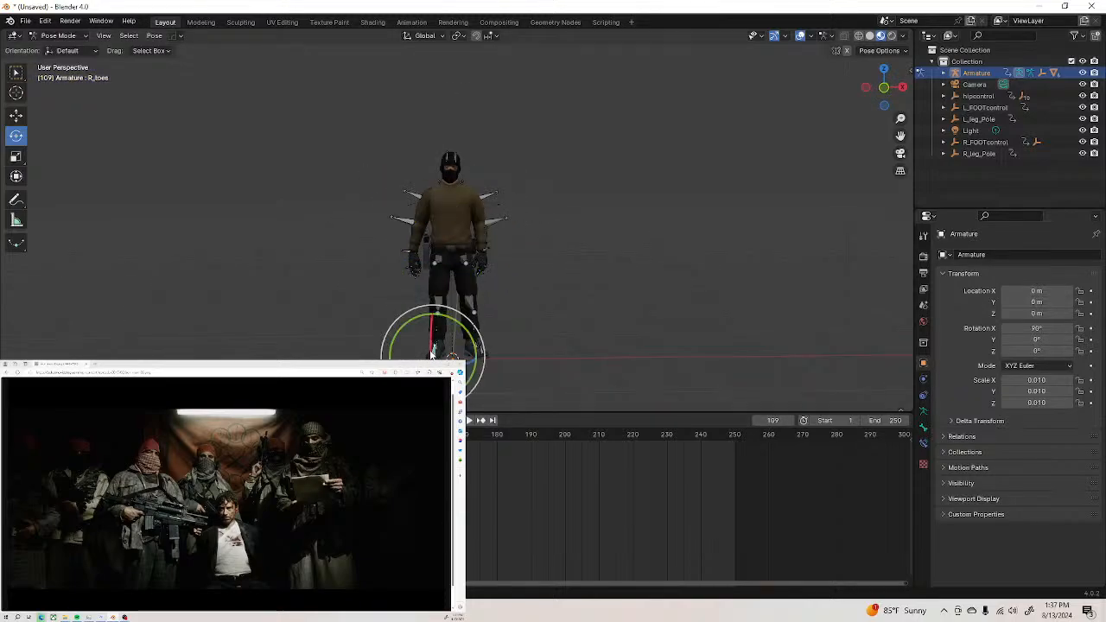
left_click(440, 348)
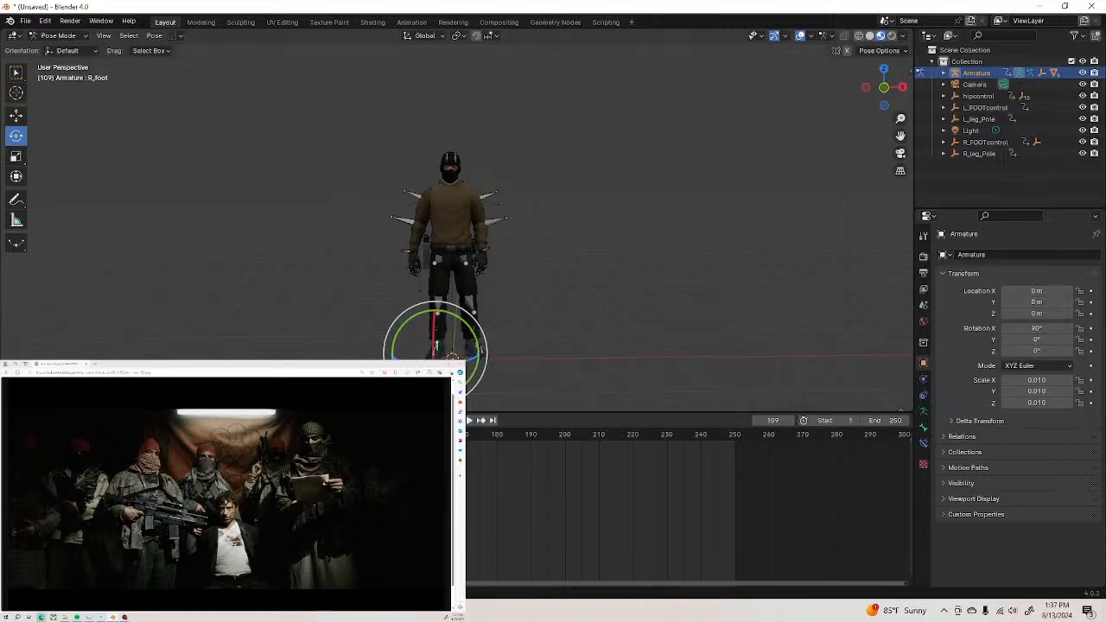
mouse_move(440, 348)
middle_mouse_down()
mouse_move(414, 337)
mouse_move(448, 344)
middle_mouse_up()
left_click(414, 298)
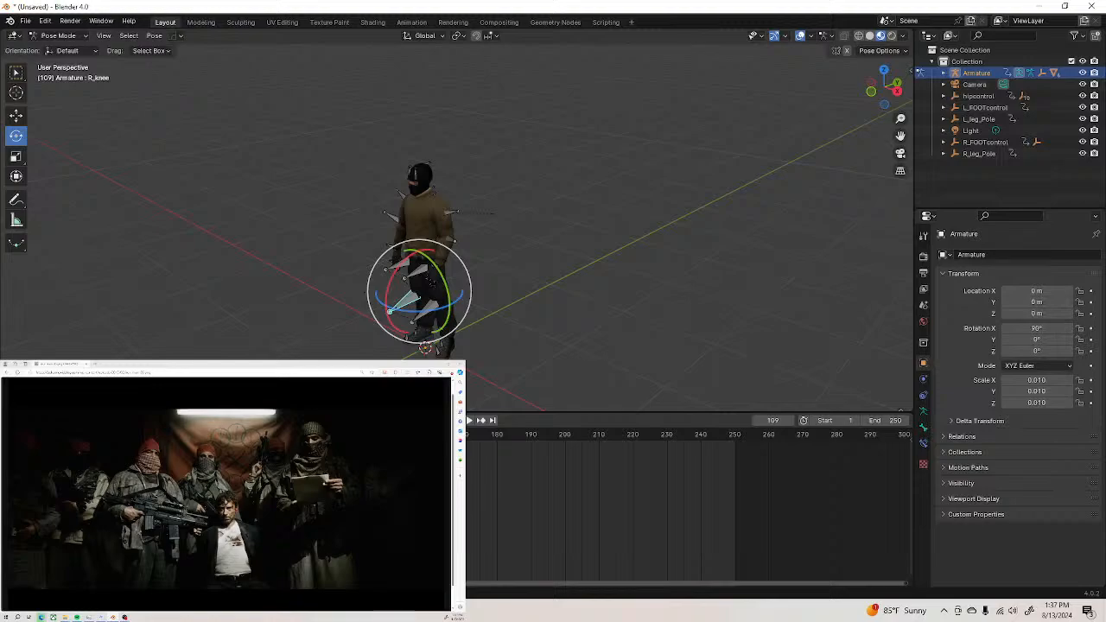
key("space")
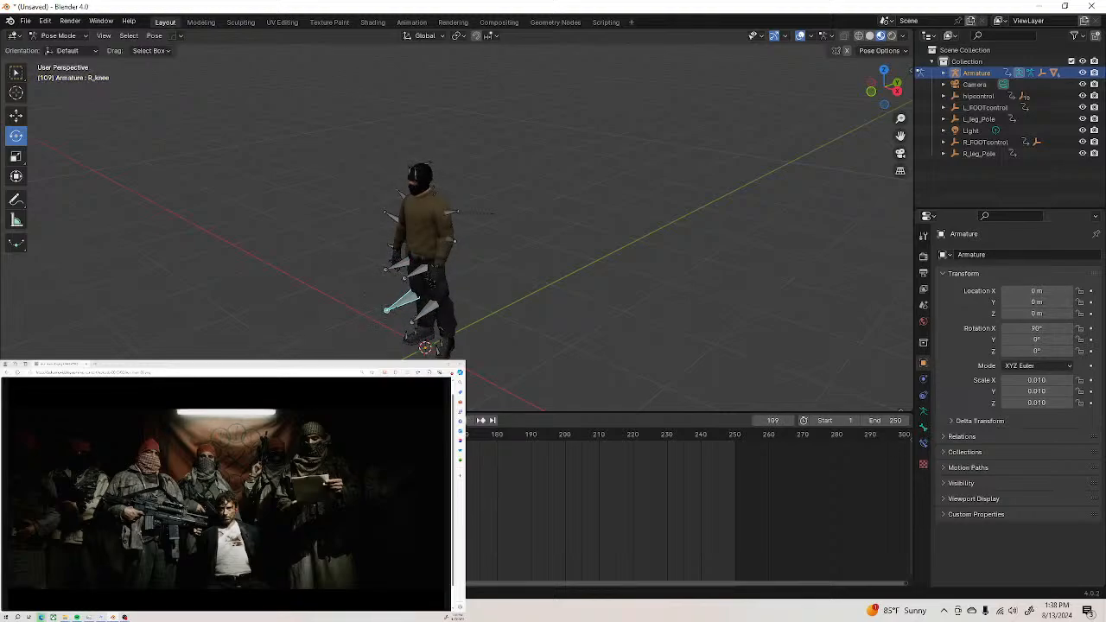
key("space")
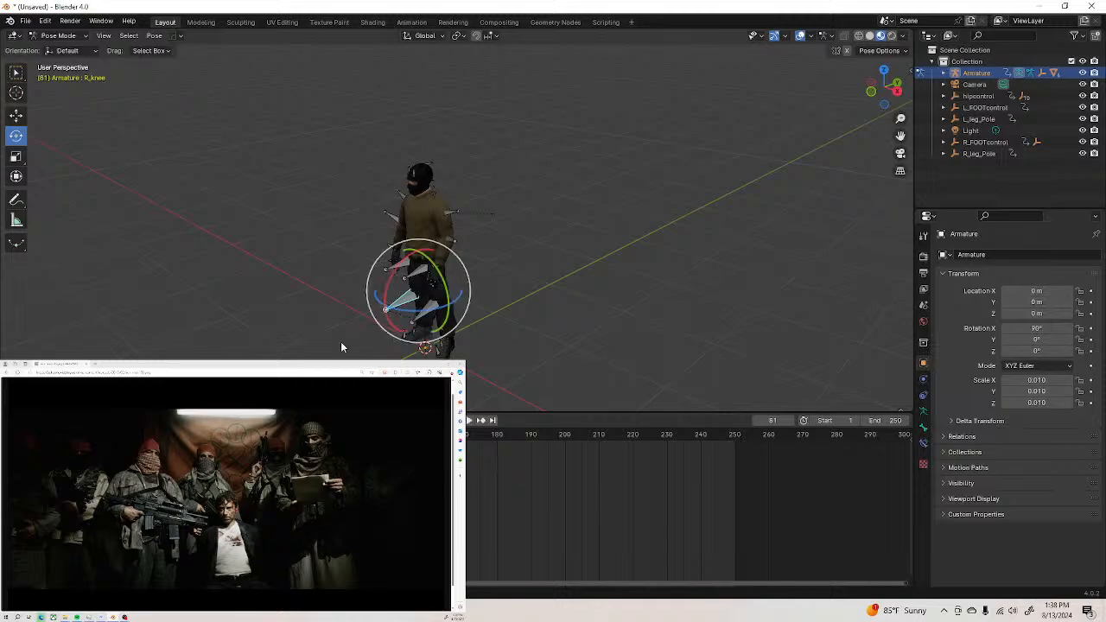
left_click(410, 266)
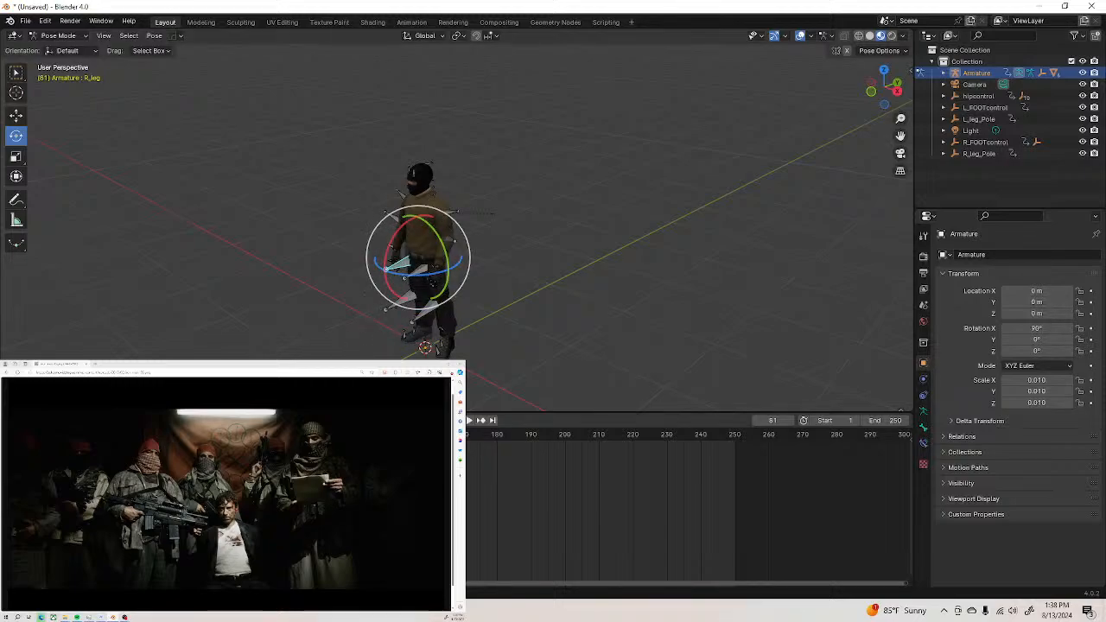
key("space")
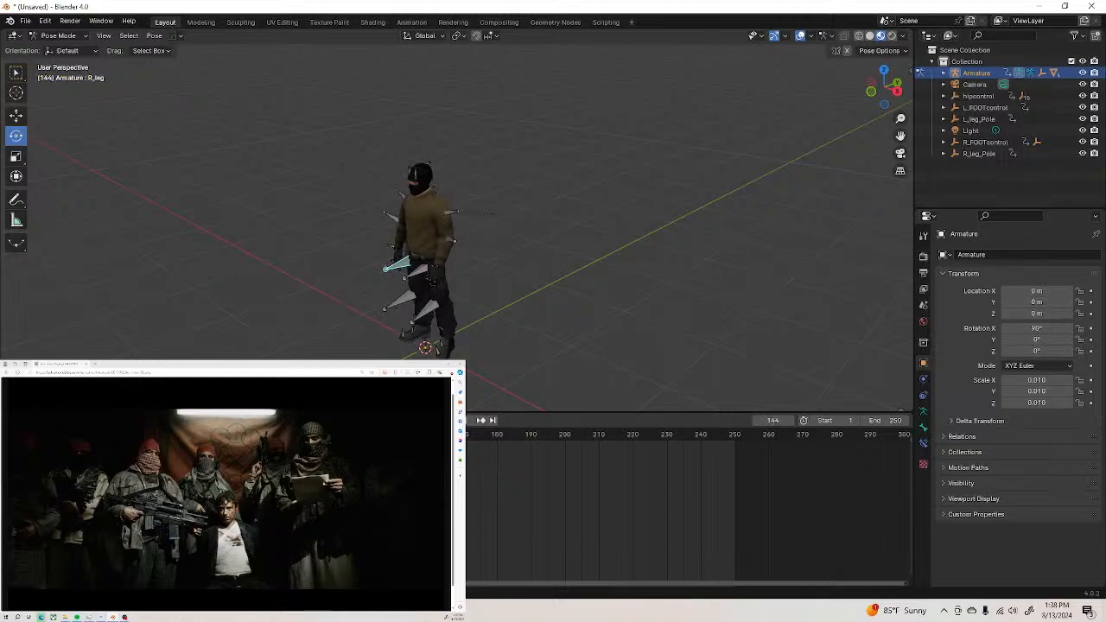
left_click_drag(238, 435, 178, 435)
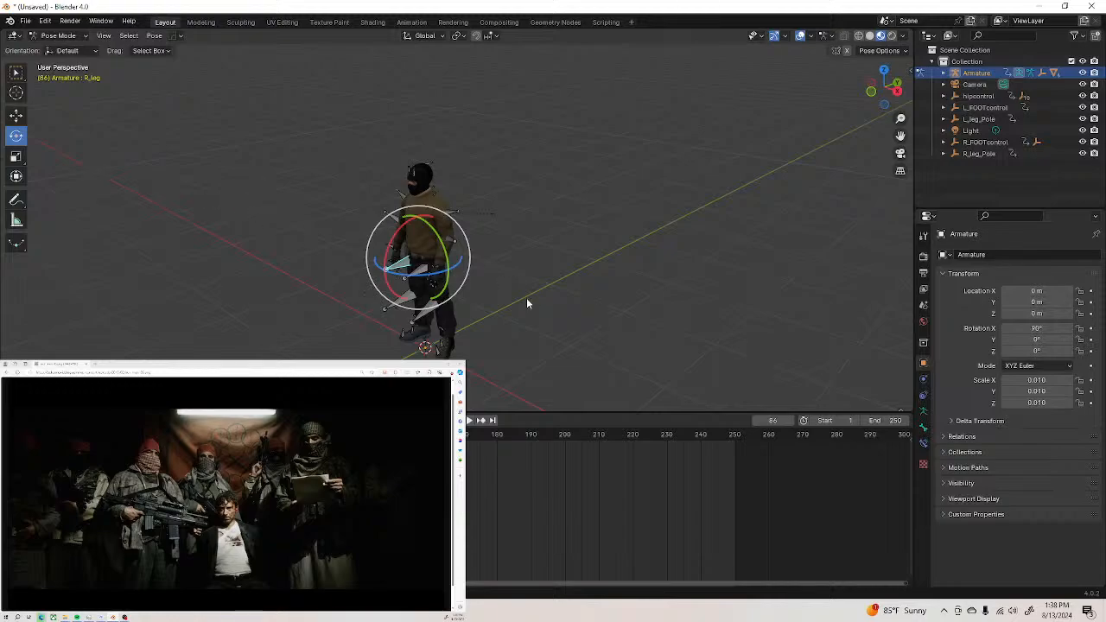
In Object Mode, add a mesh plane under the character and scale it up uniformly to about 6.67 as a floor
middle_click_drag(497, 313, 531, 319)
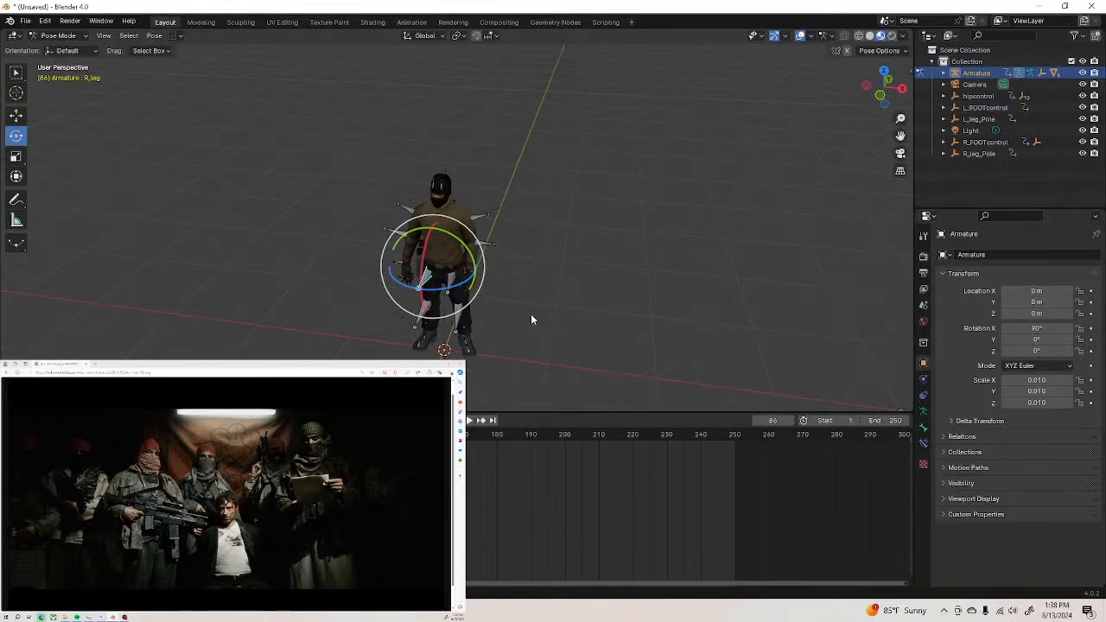
left_click(65, 35)
left_click(53, 49)
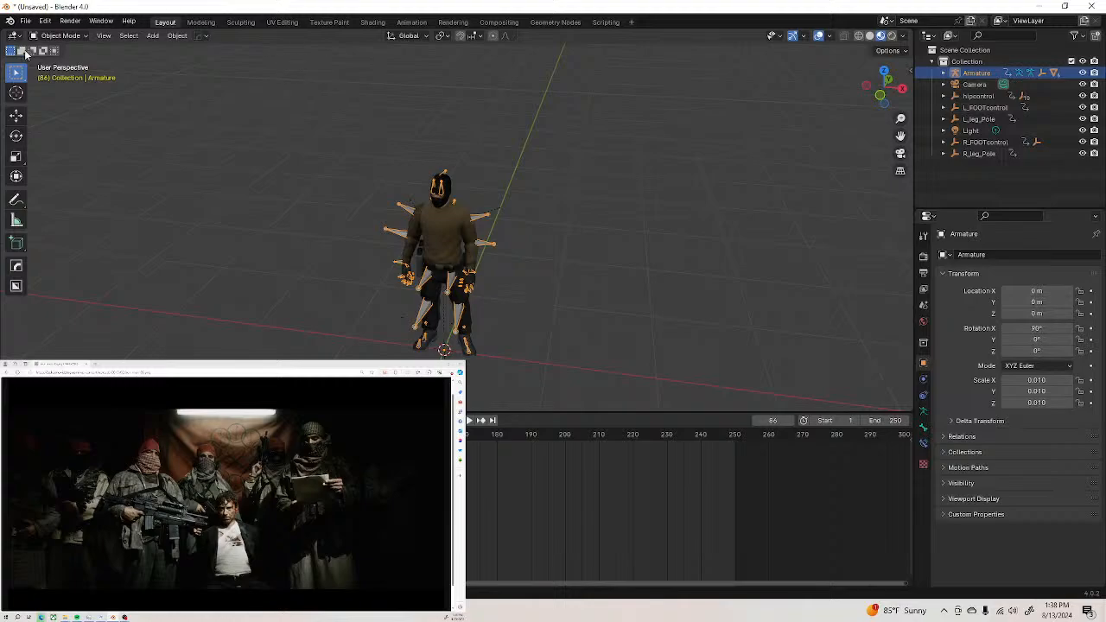
left_click(55, 38)
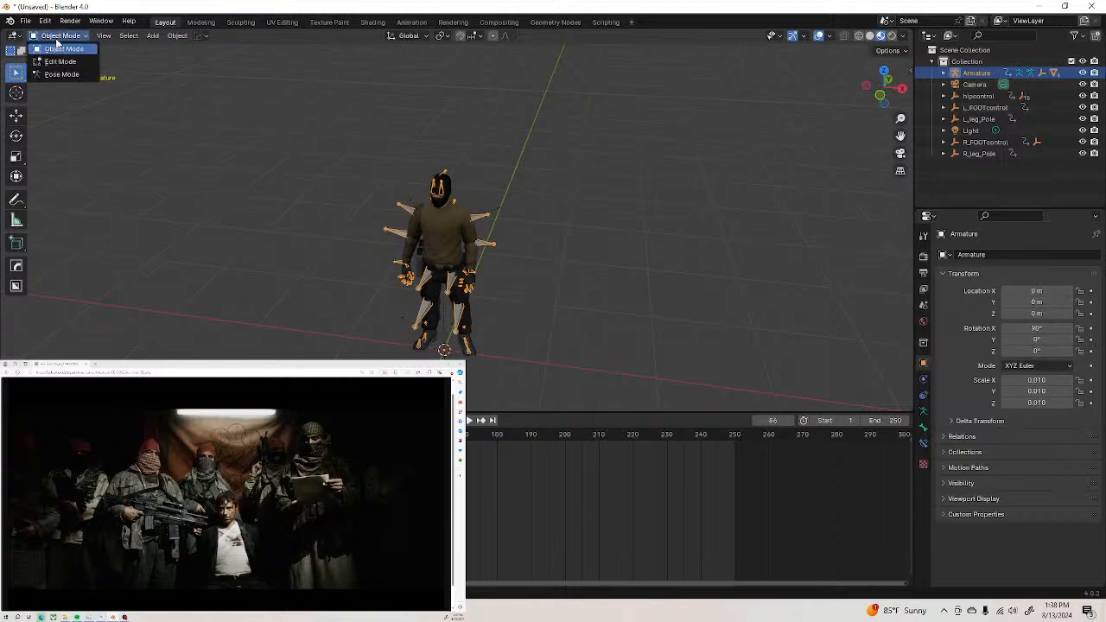
left_click(154, 36)
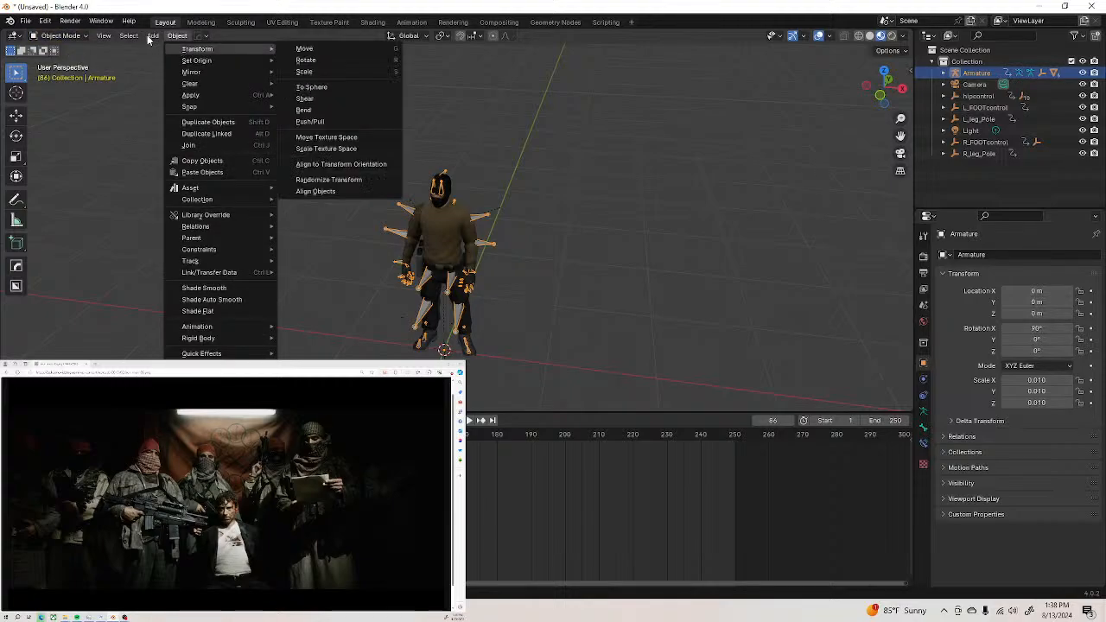
mouse_move(173, 49)
left_click(281, 46)
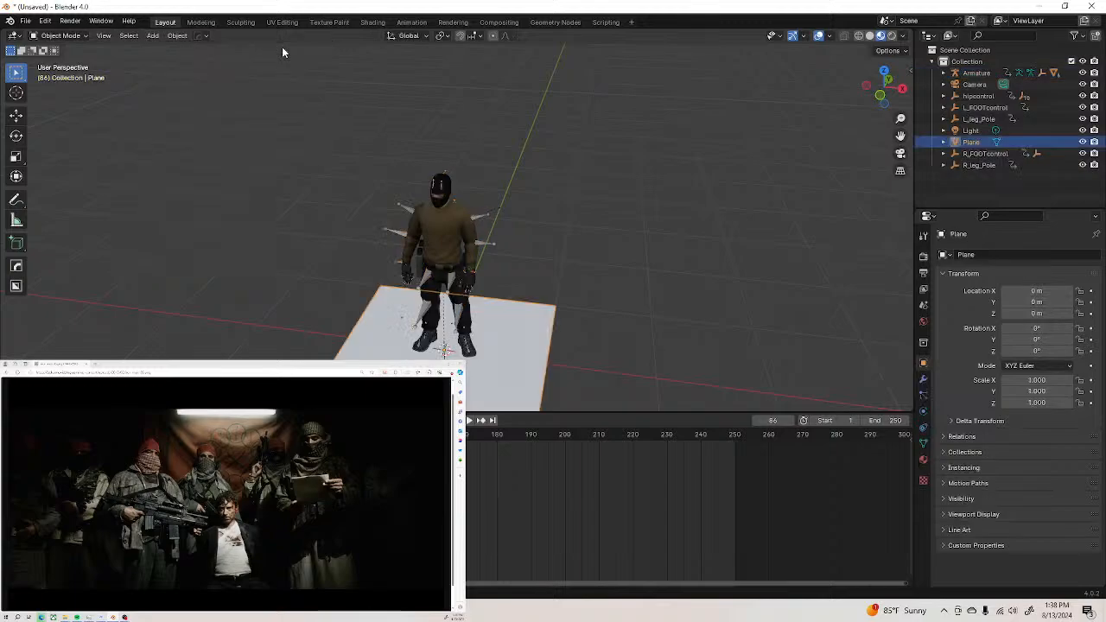
scroll(495, 278, "down", 6)
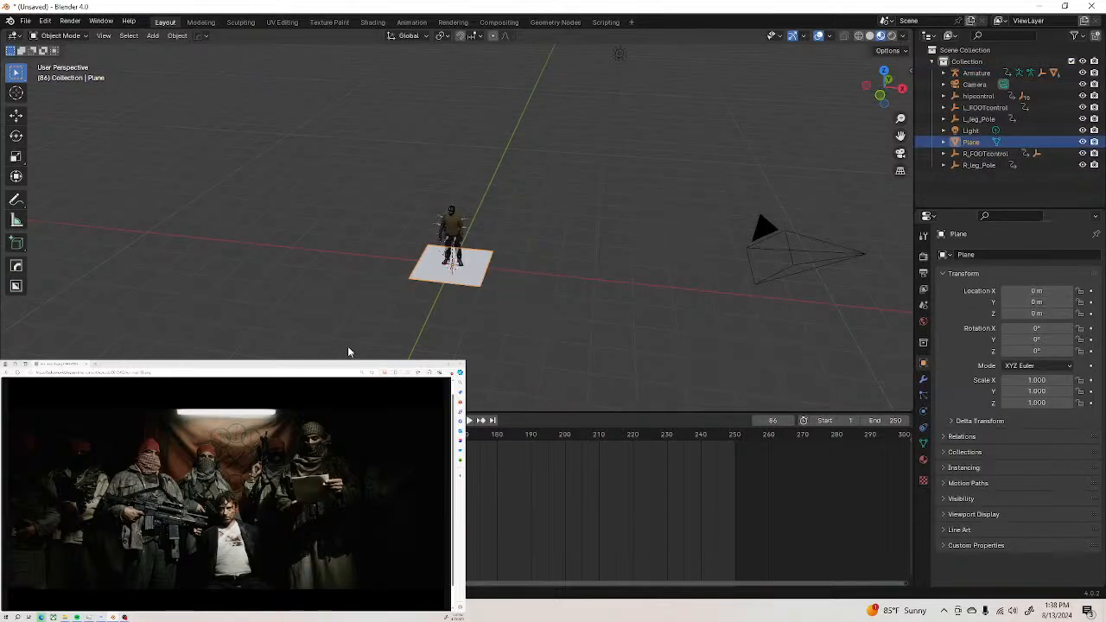
key("s")
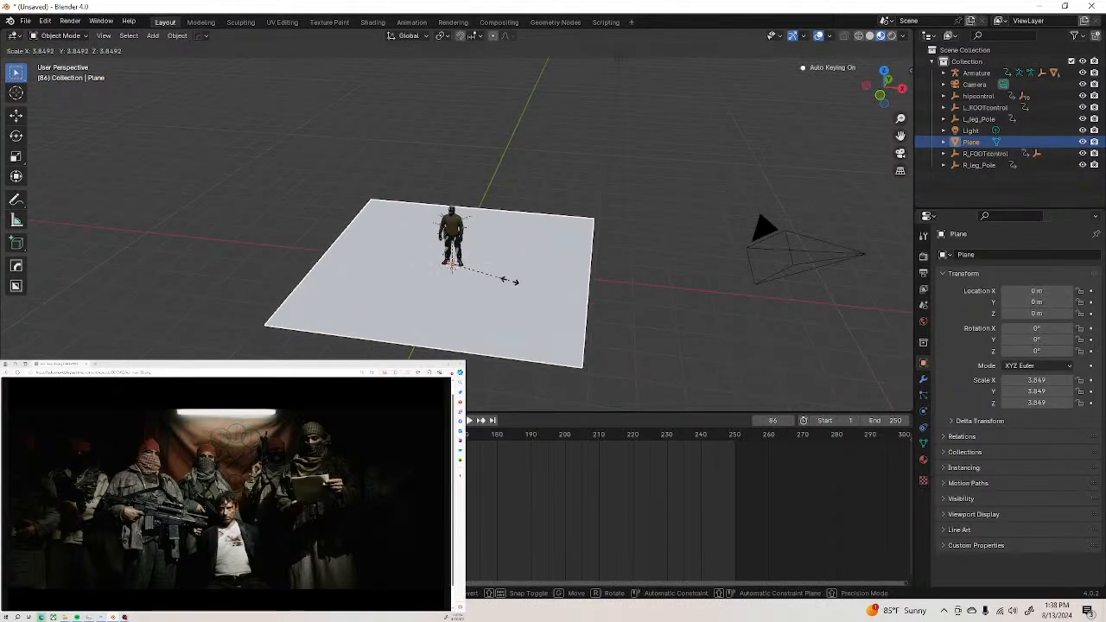
left_click(554, 287)
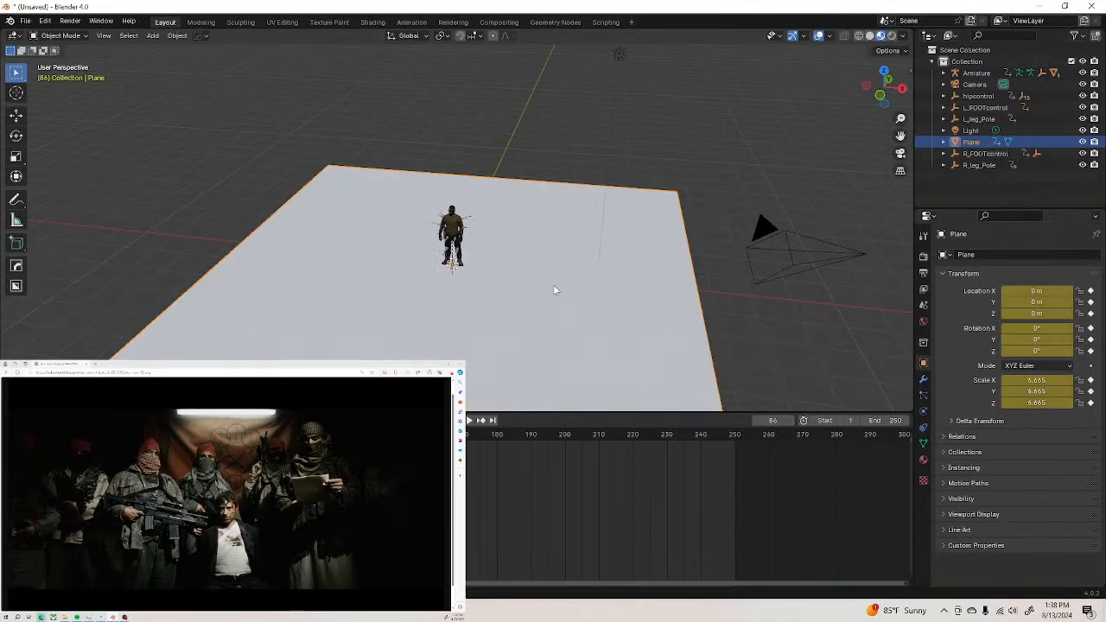
Select the scene camera and set its X, Y and Z location to 0 m
left_click(754, 245)
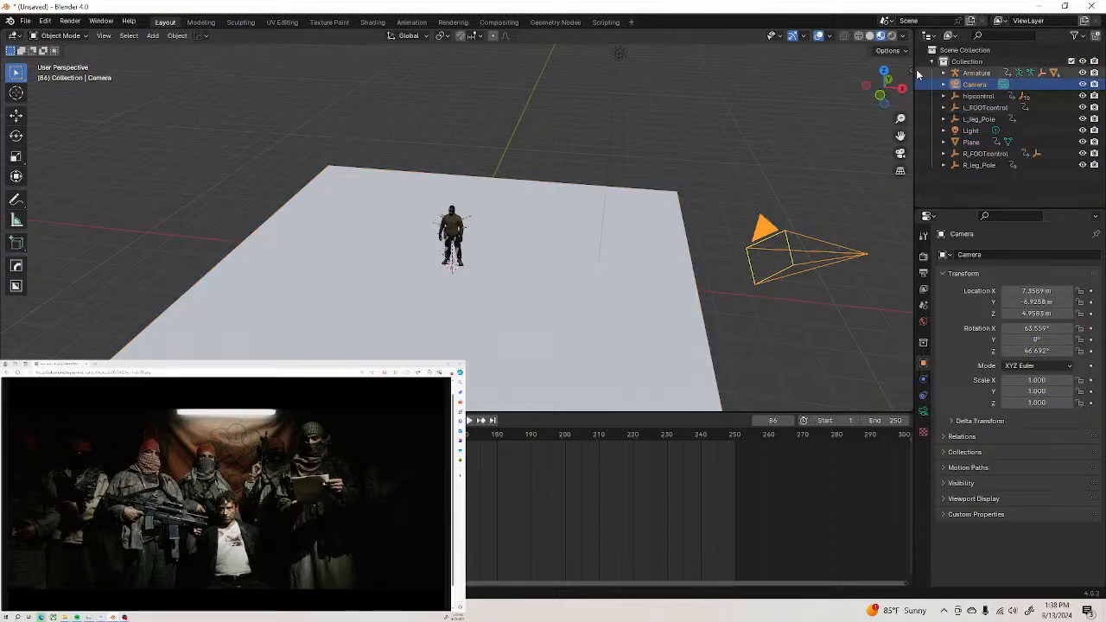
key("n")
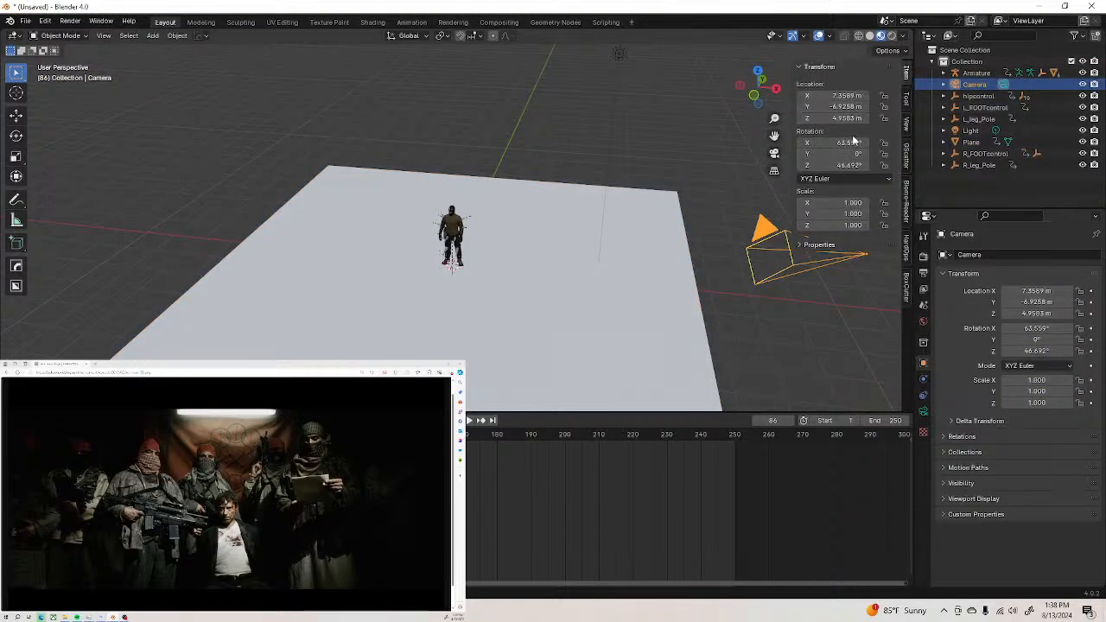
left_click(843, 97)
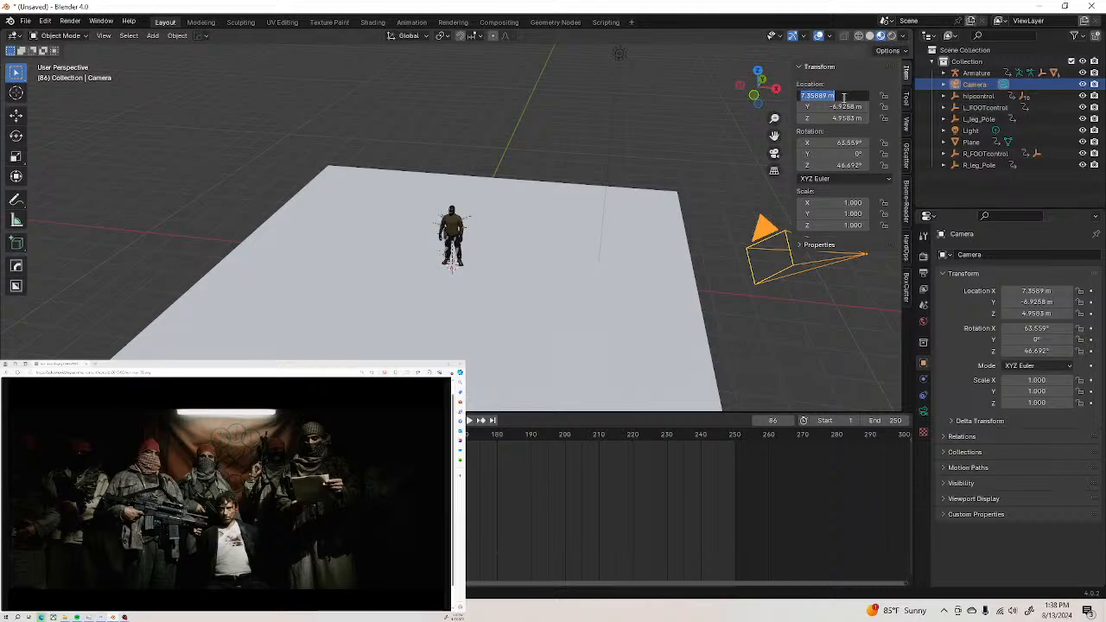
type("0")
key("Tab")
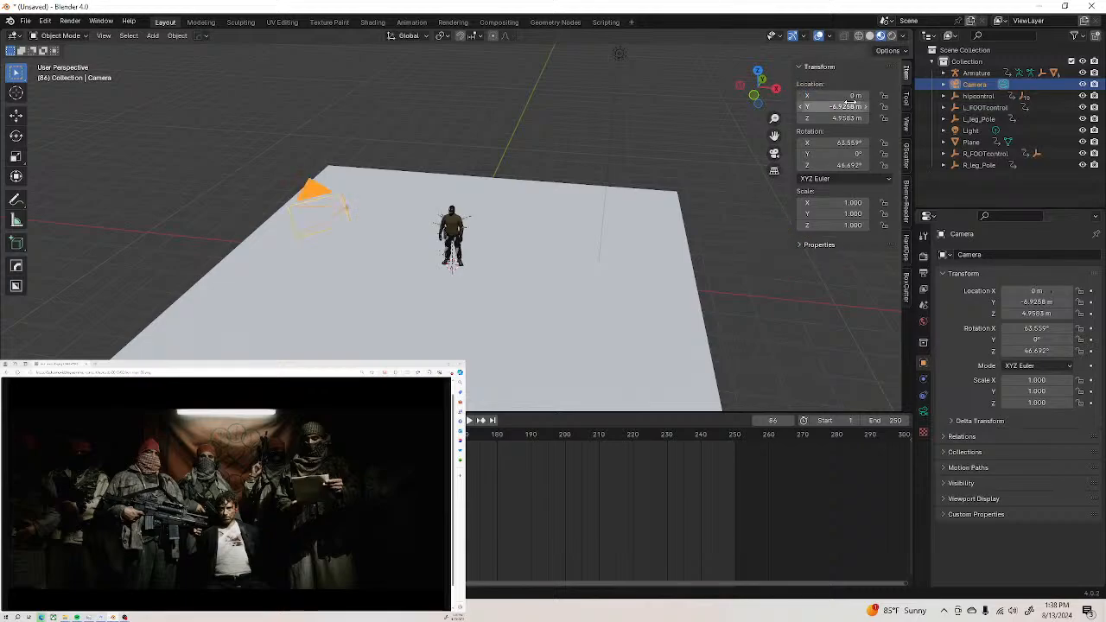
type("0")
key("Tab")
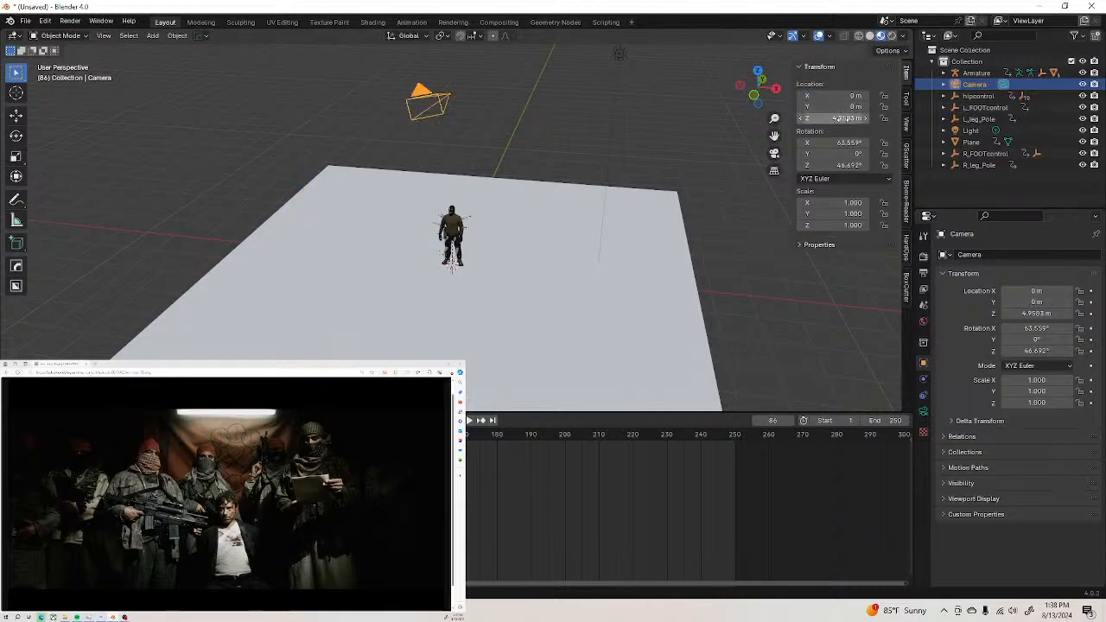
type("0")
key("Return")
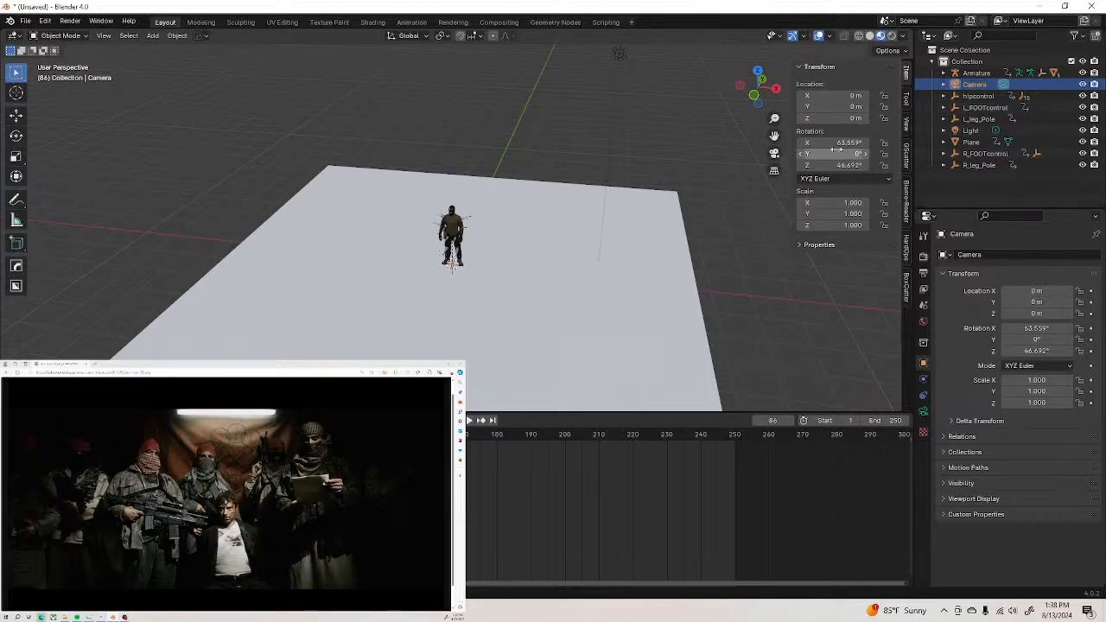
Reset the camera's X and Z rotation to 0°
left_click(834, 142)
type("0")
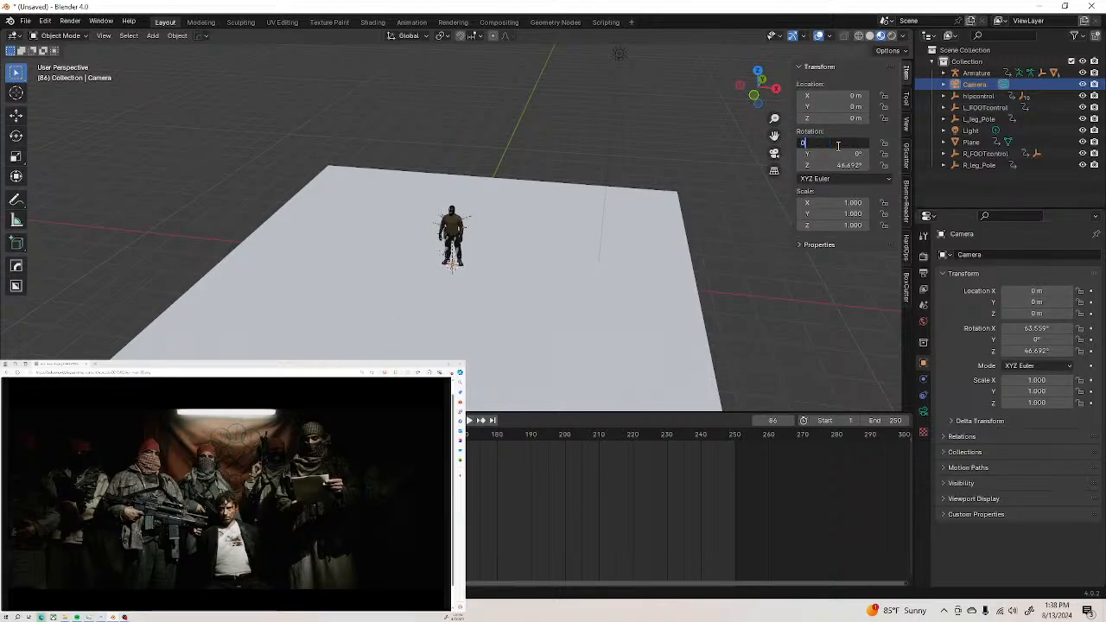
key("Tab")
key("Tab")
type("0")
key("Return")
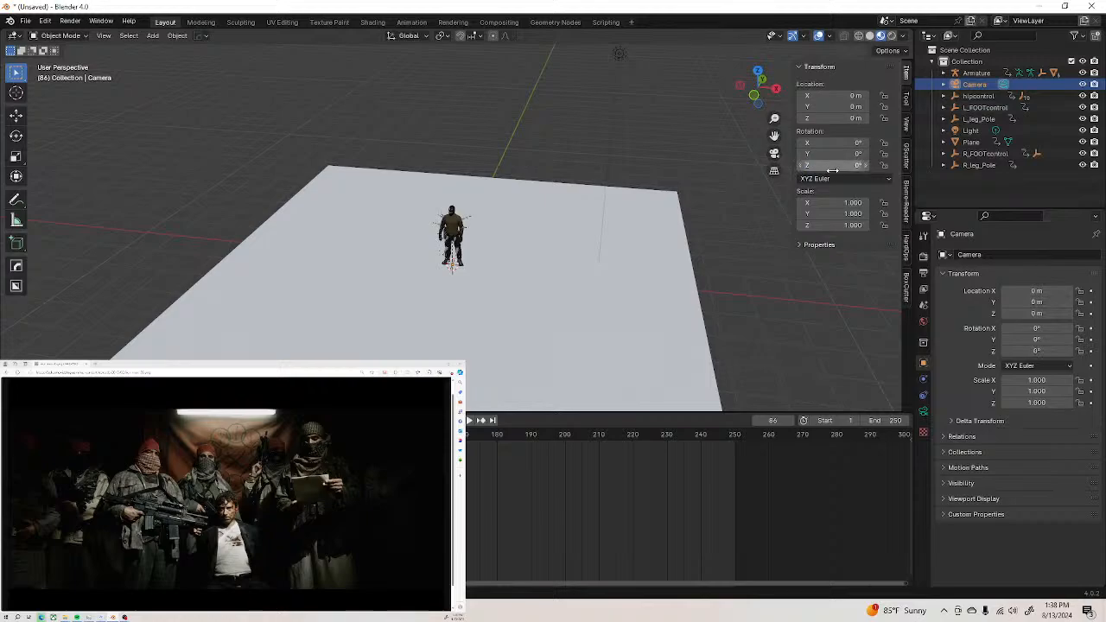
Rotate the camera to 90° about X and position it in front of the character at Y -4.95 m and Z 1.27 m
scroll(444, 271, "up", 4)
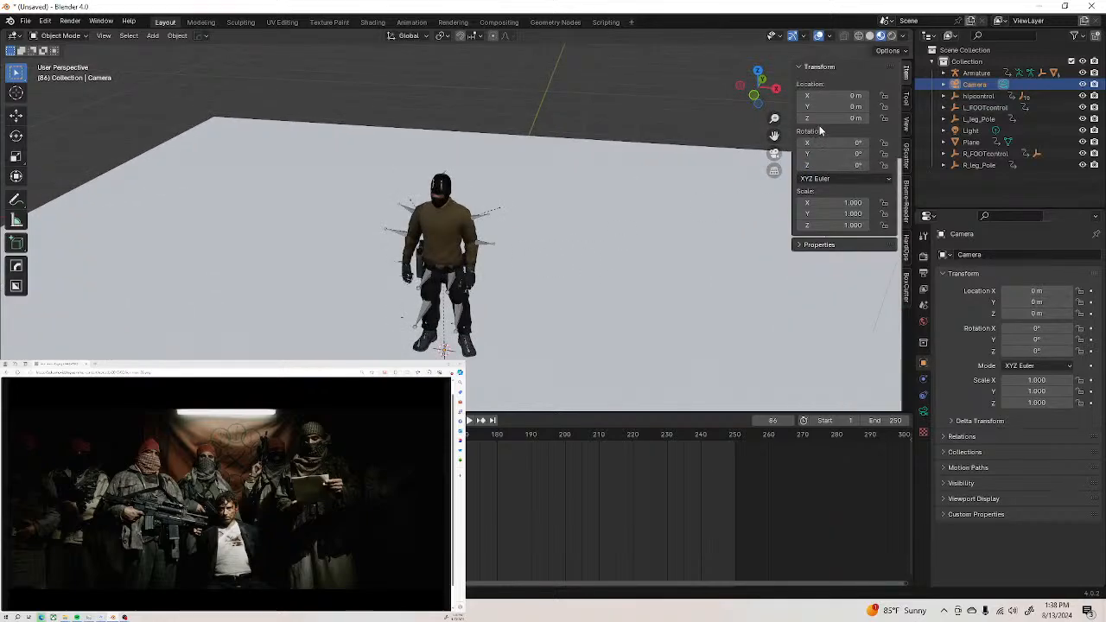
left_click_drag(820, 118, 821, 123)
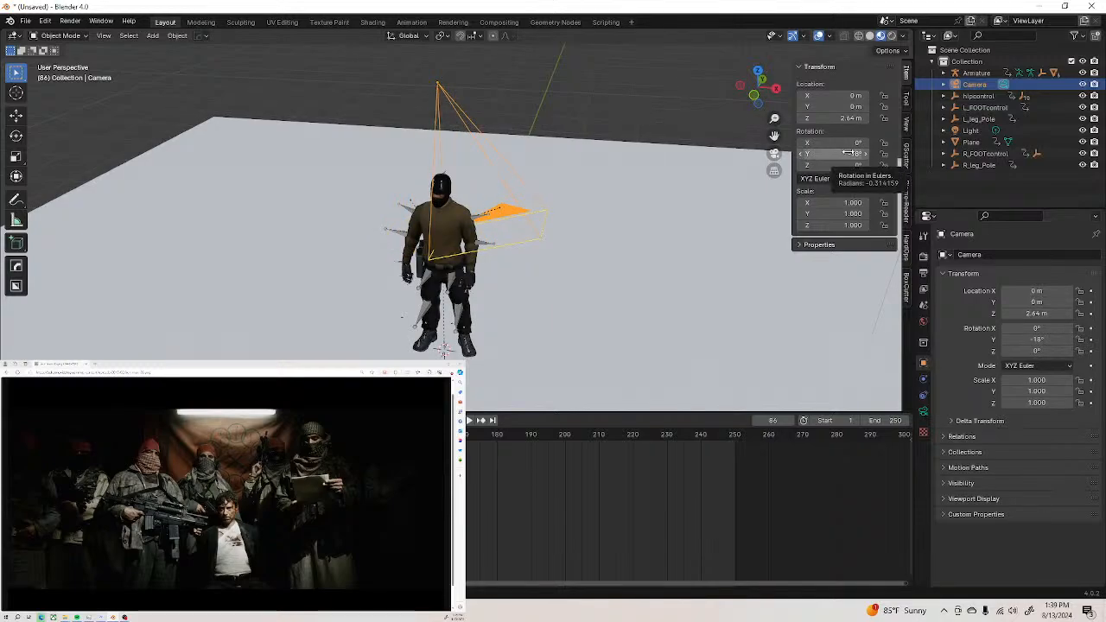
left_click_drag(845, 143, 885, 143)
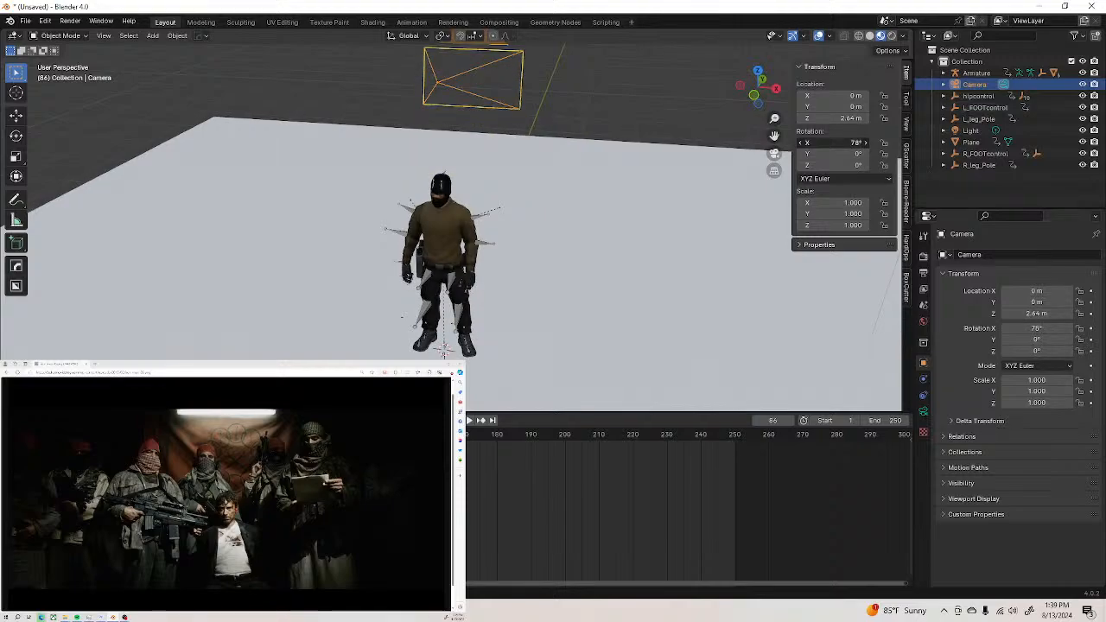
left_click_drag(885, 143, 893, 143)
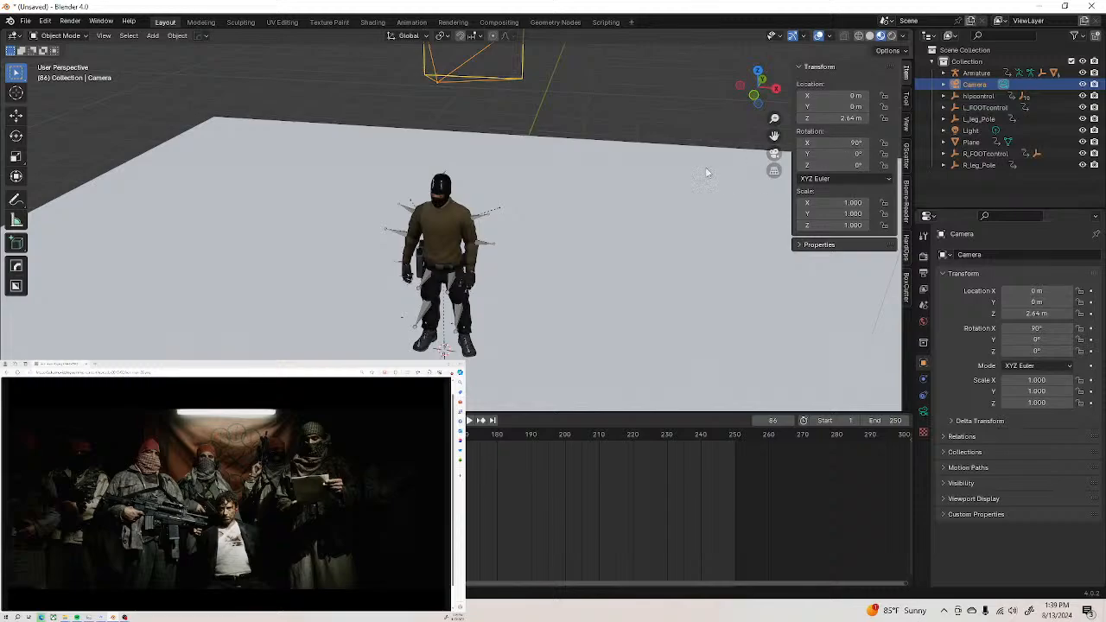
scroll(624, 176, "down", 2)
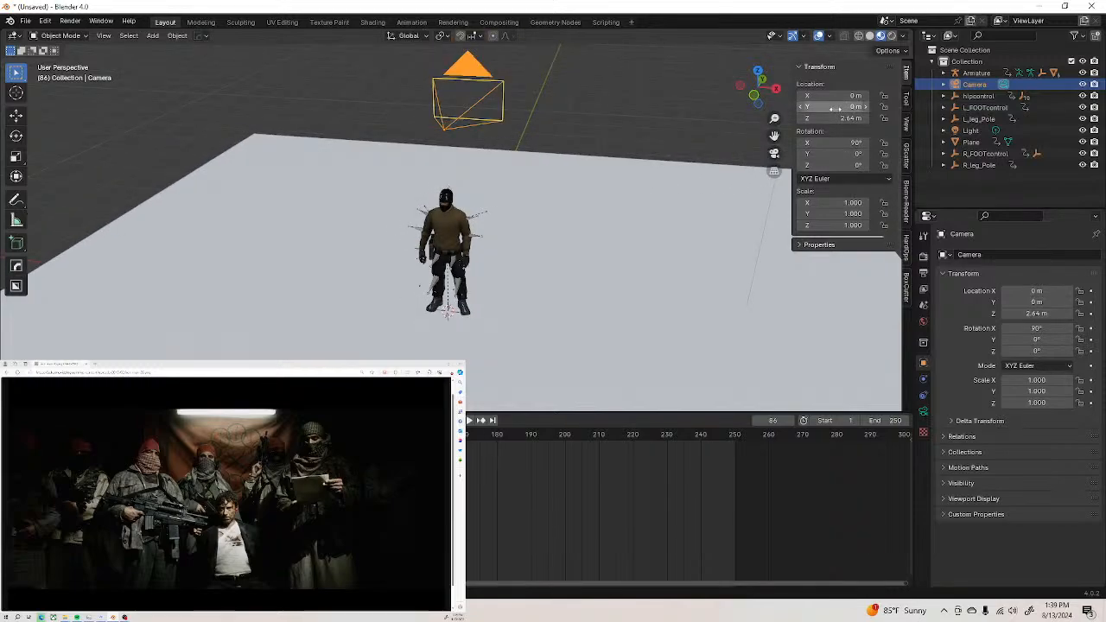
left_click_drag(834, 117, 758, 114)
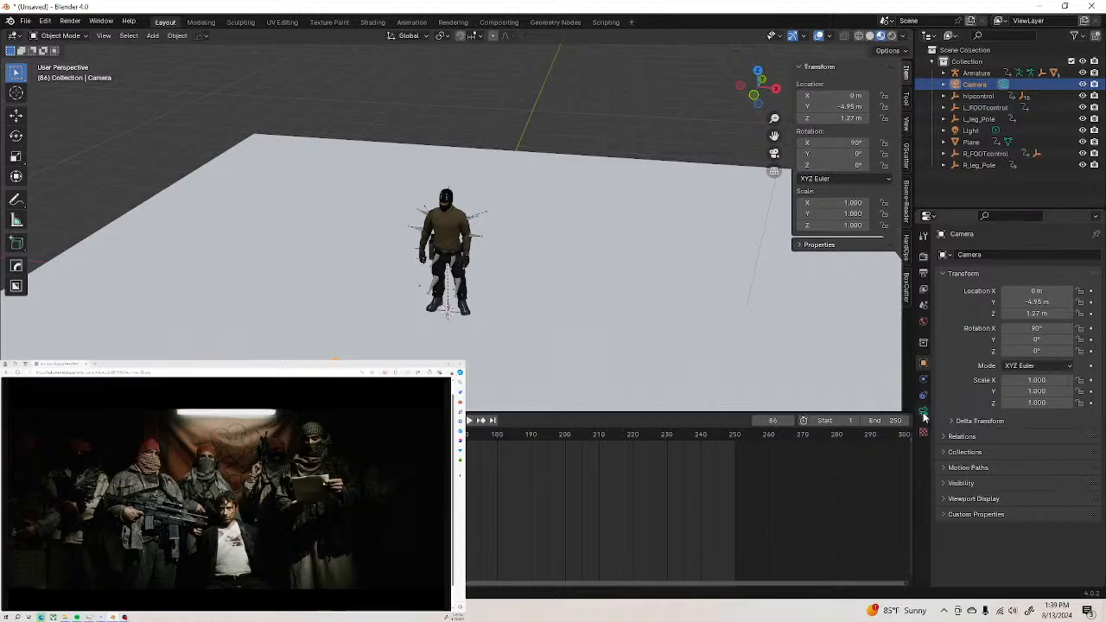
left_click(923, 414)
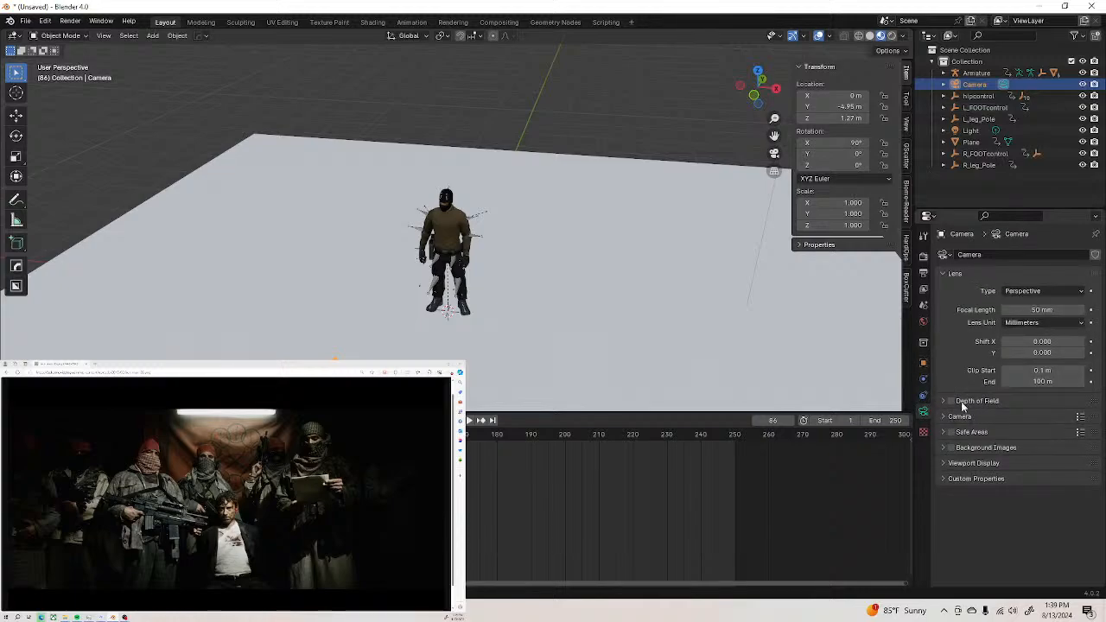
left_click(942, 449)
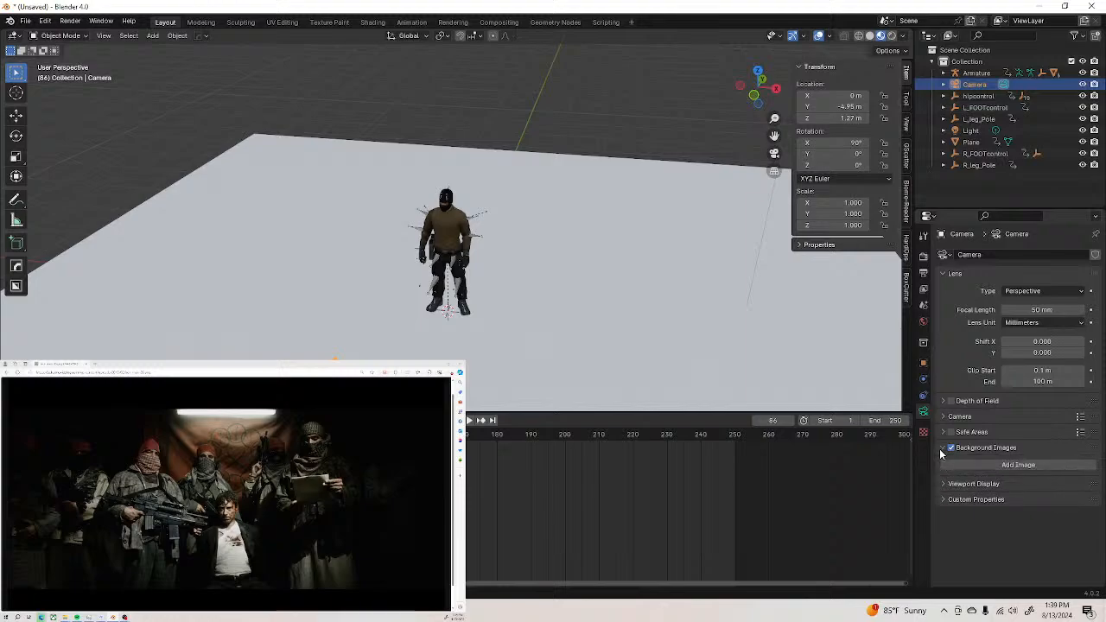
left_click(997, 466)
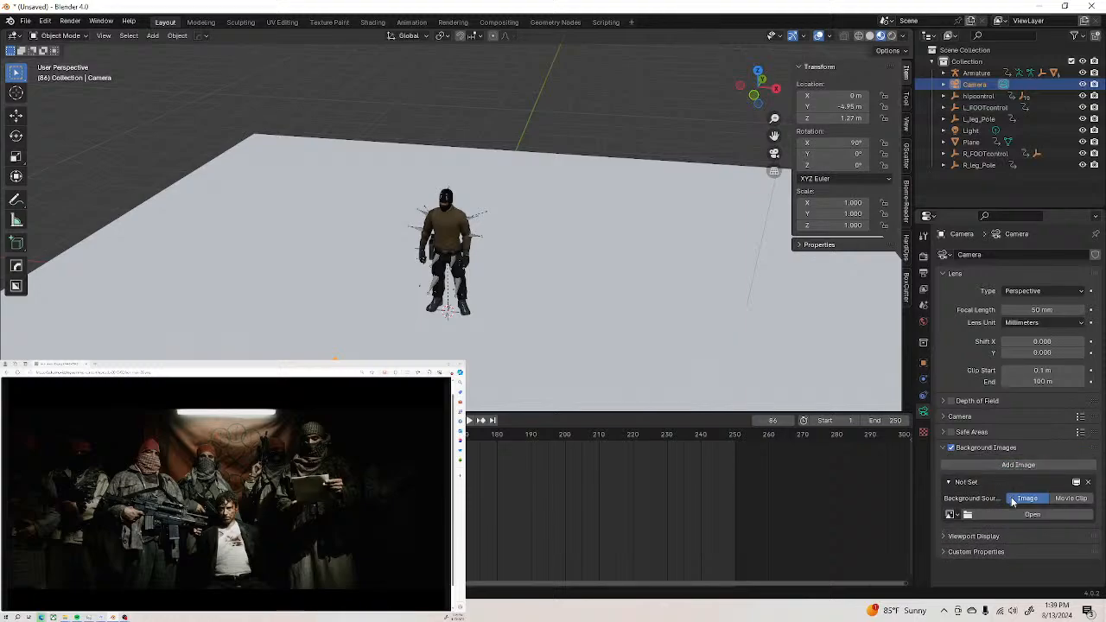
left_click(1033, 515)
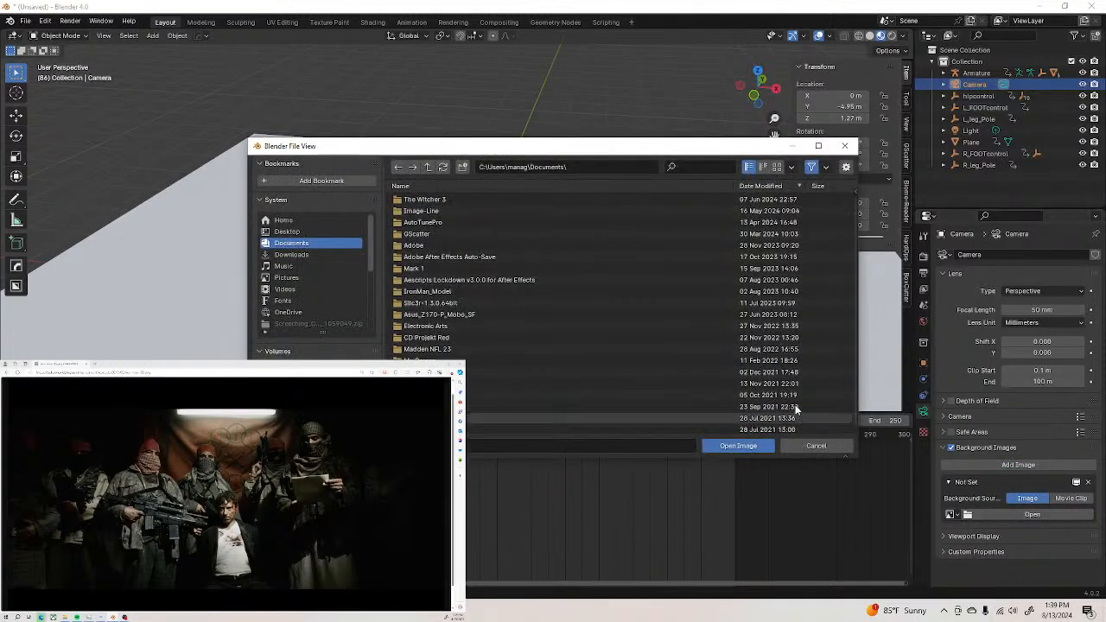
left_click(311, 277)
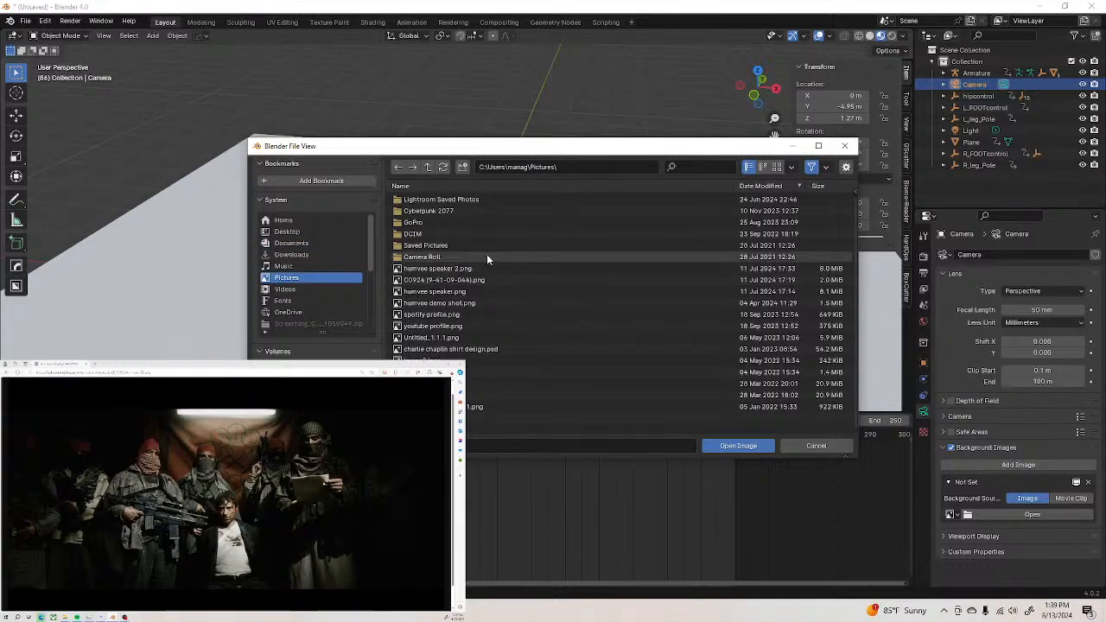
left_click(470, 282)
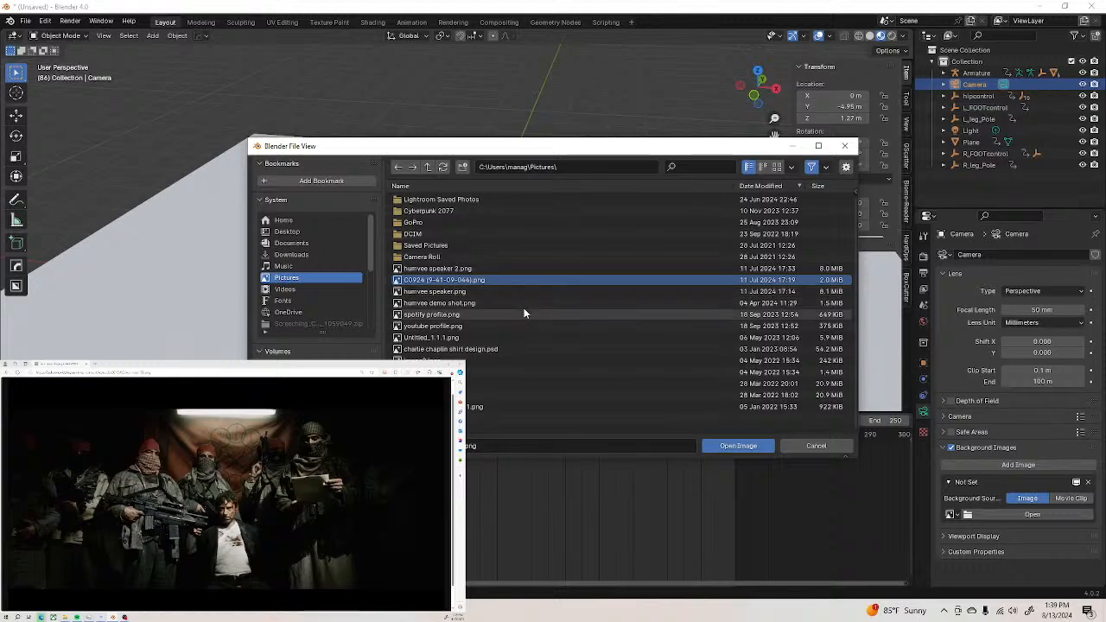
left_click(749, 448)
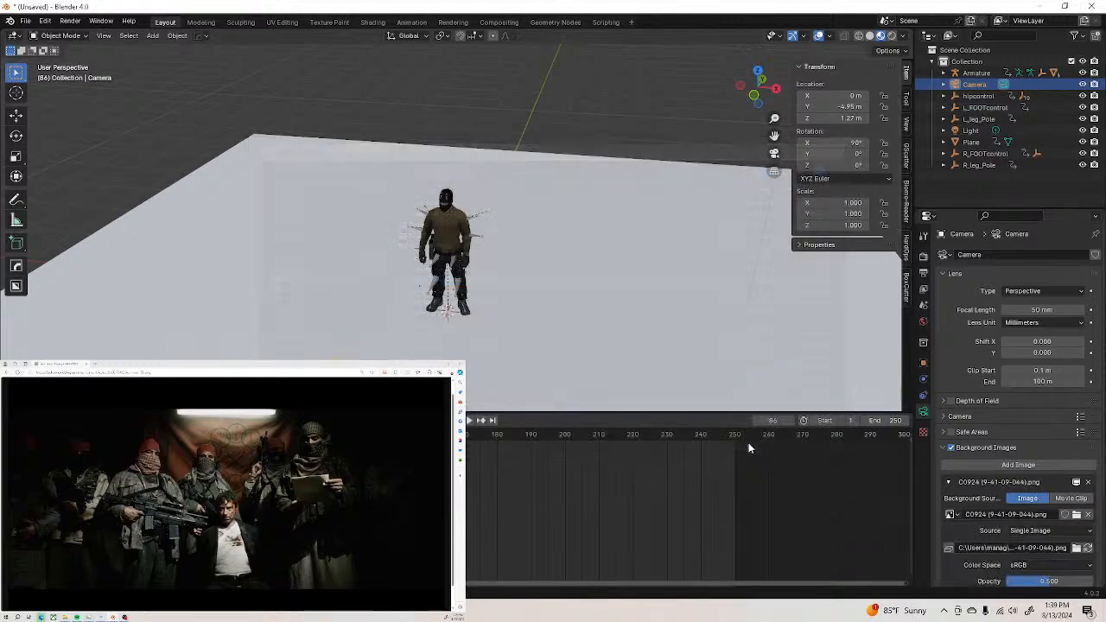
left_click(773, 154)
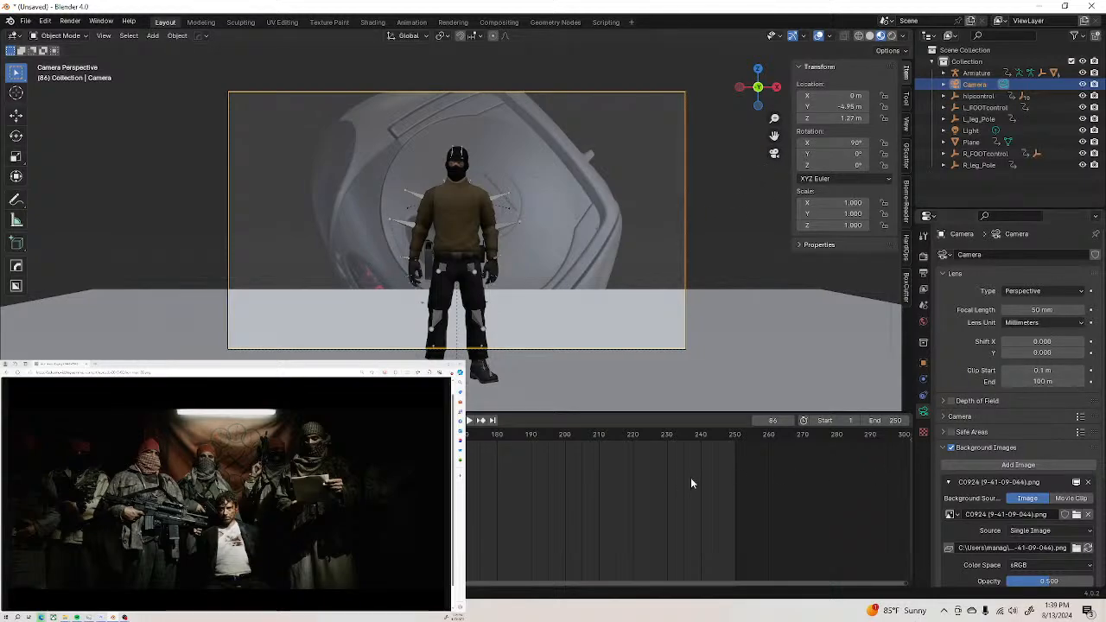
mouse_move(413, 611)
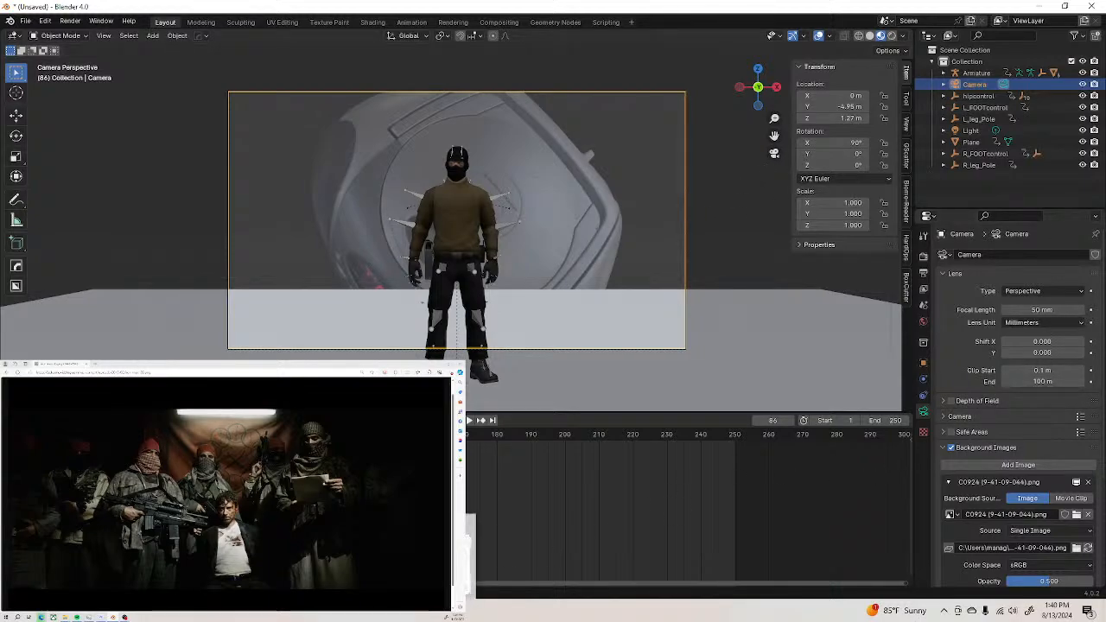
left_click(413, 557)
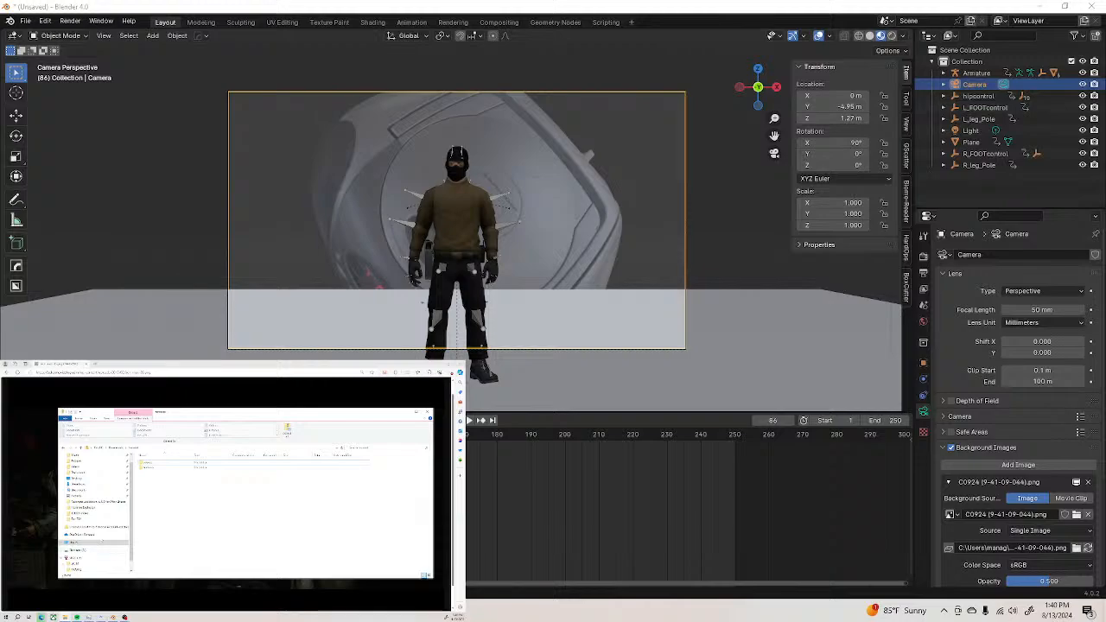
left_click(88, 461)
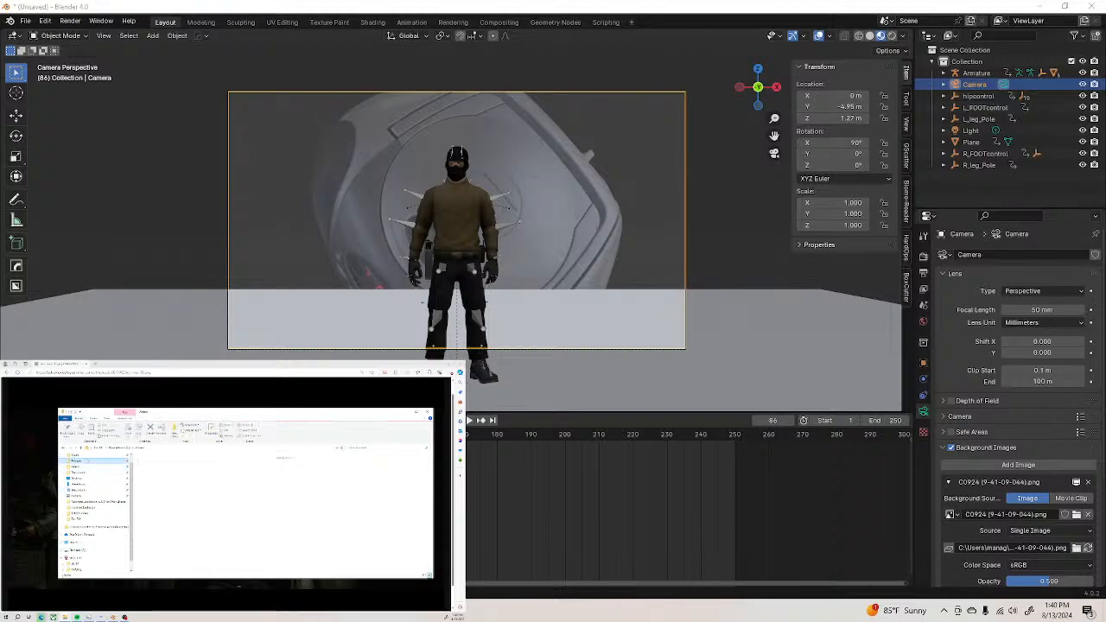
scroll(231, 486, "down", 3)
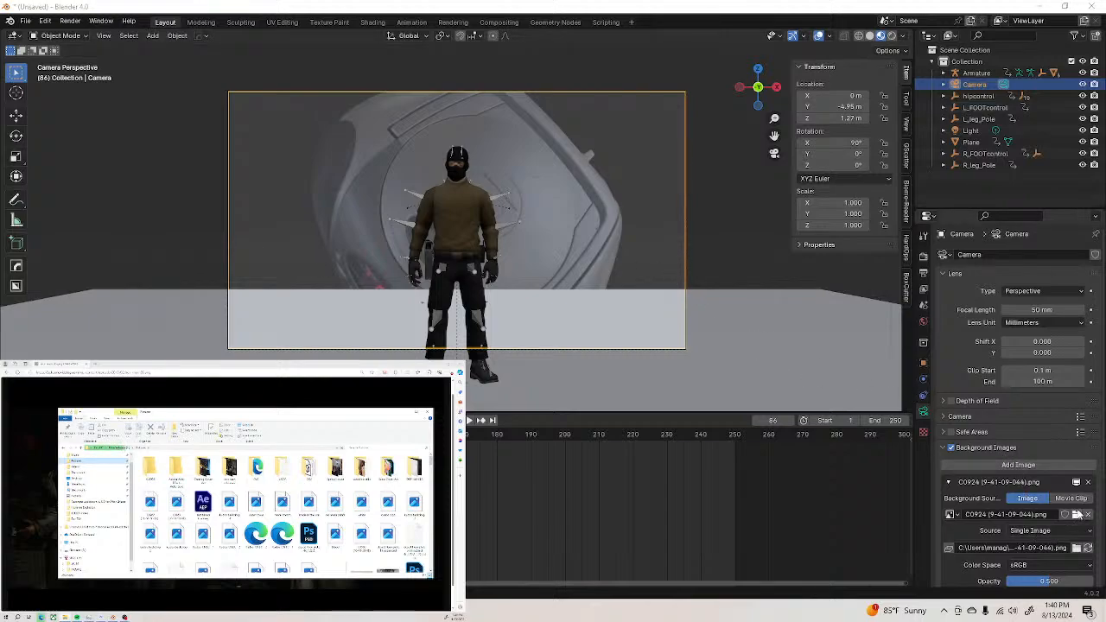
left_click(1076, 514)
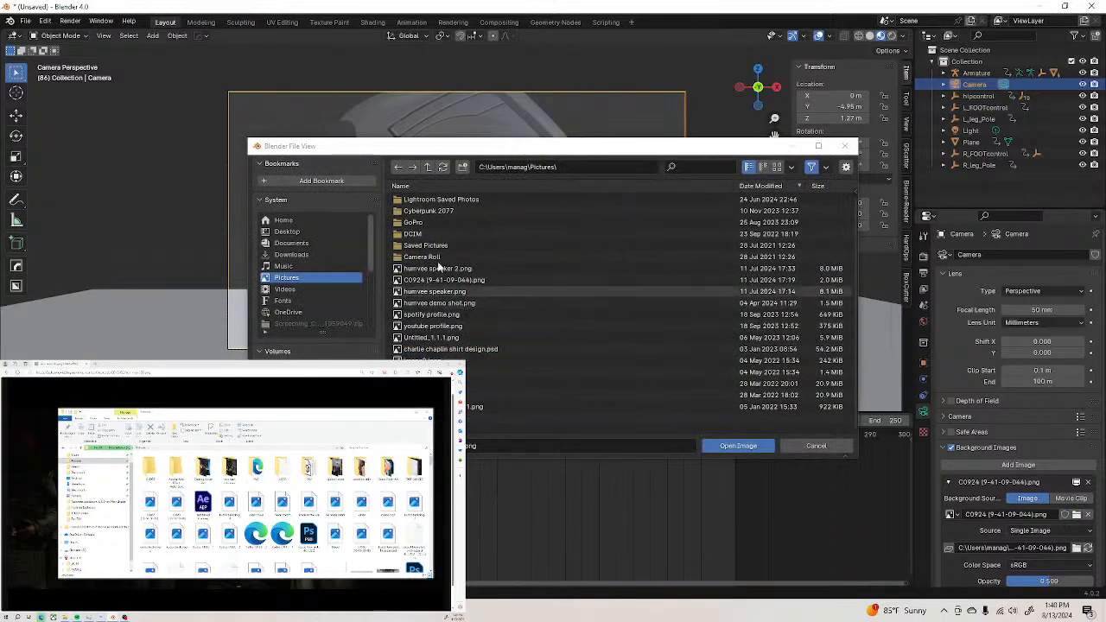
scroll(296, 276, "down", 5)
left_click(296, 278)
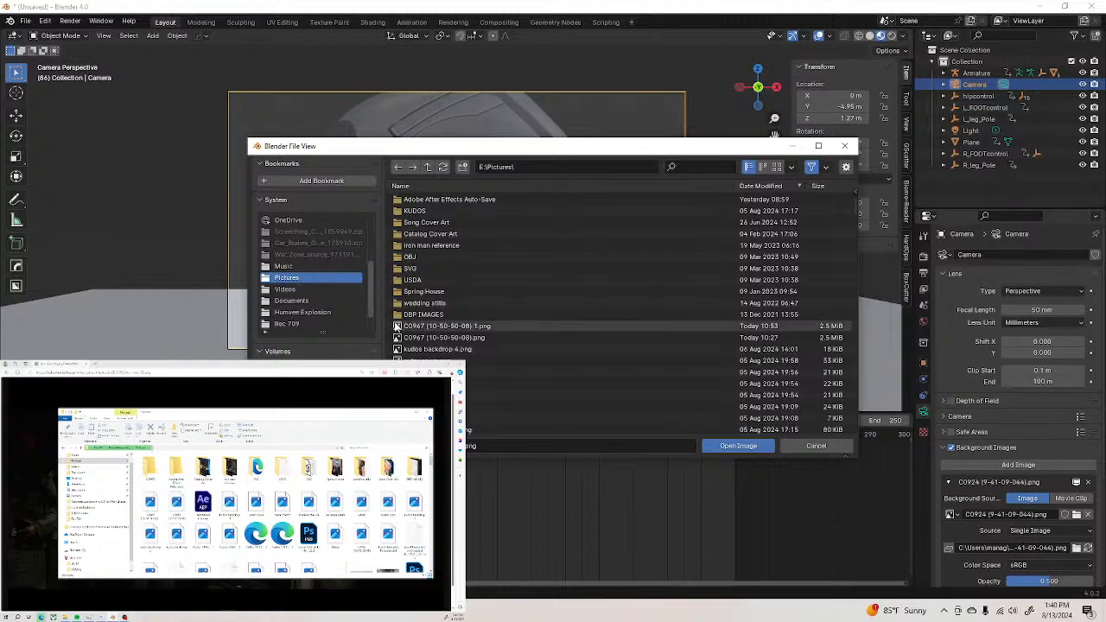
left_click(518, 326)
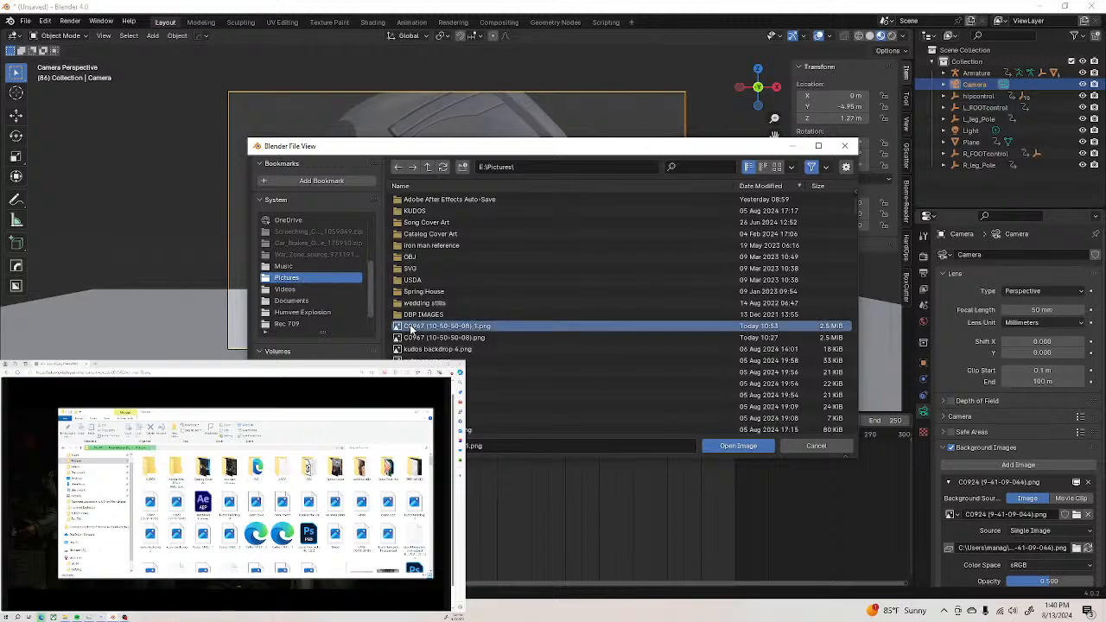
left_click(730, 446)
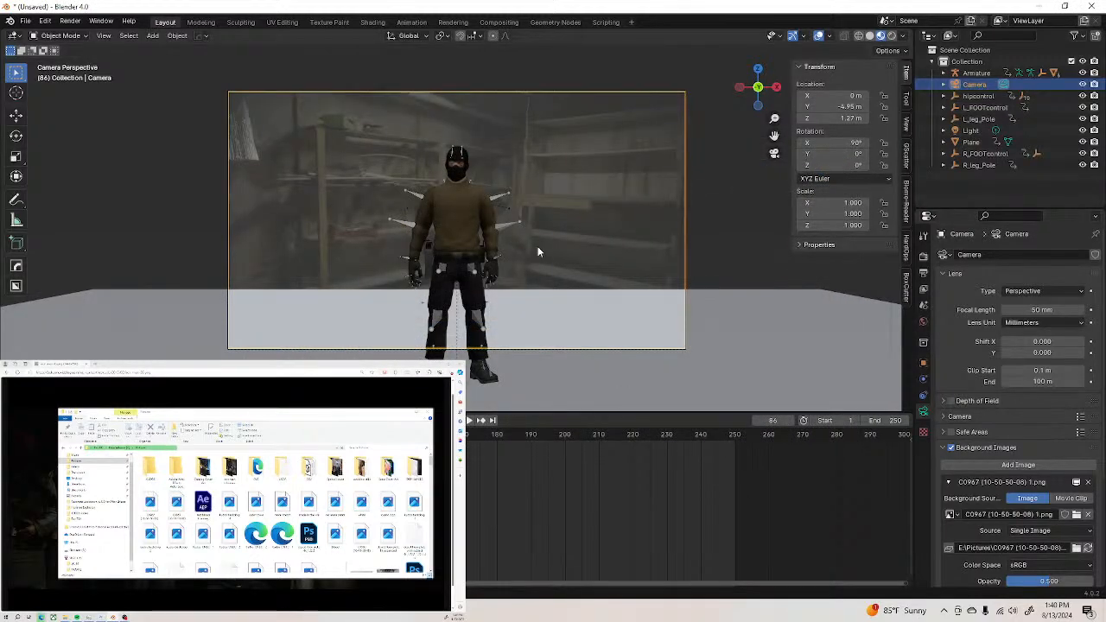
Display the background image in front of the scene and set its opacity to 0.755
scroll(1021, 418, "down", 3)
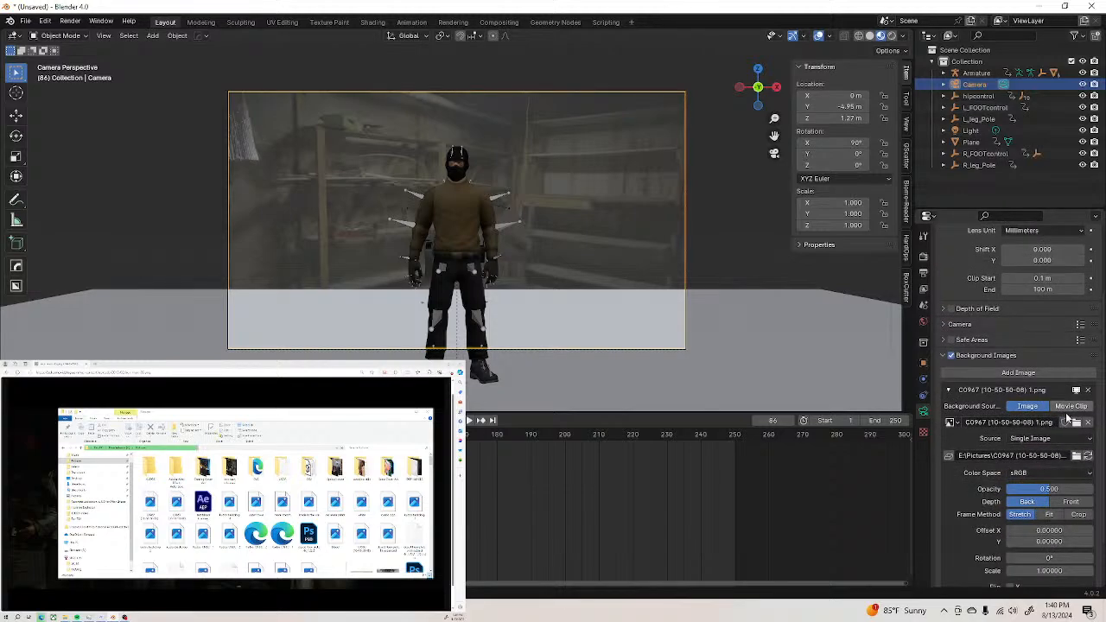
left_click(1065, 503)
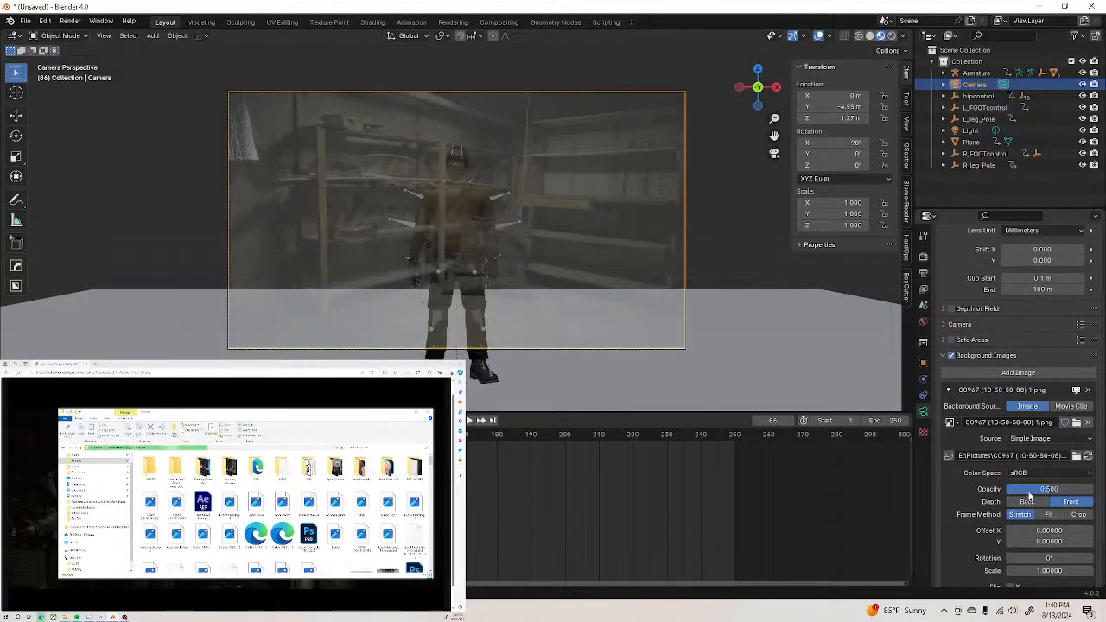
left_click(649, 351)
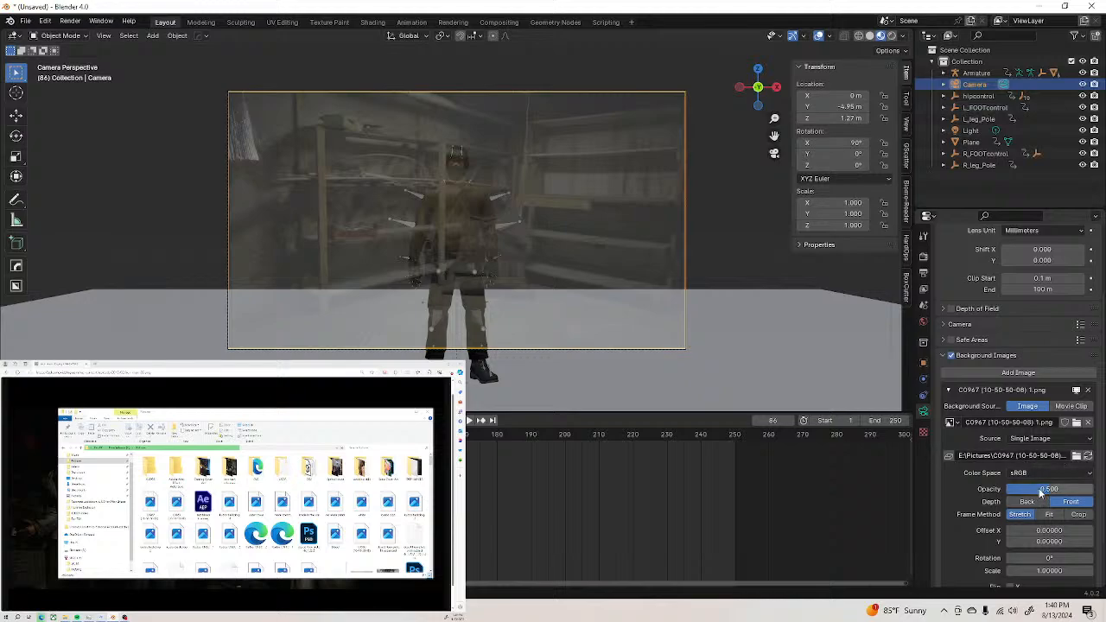
left_click_drag(1049, 489, 1072, 492)
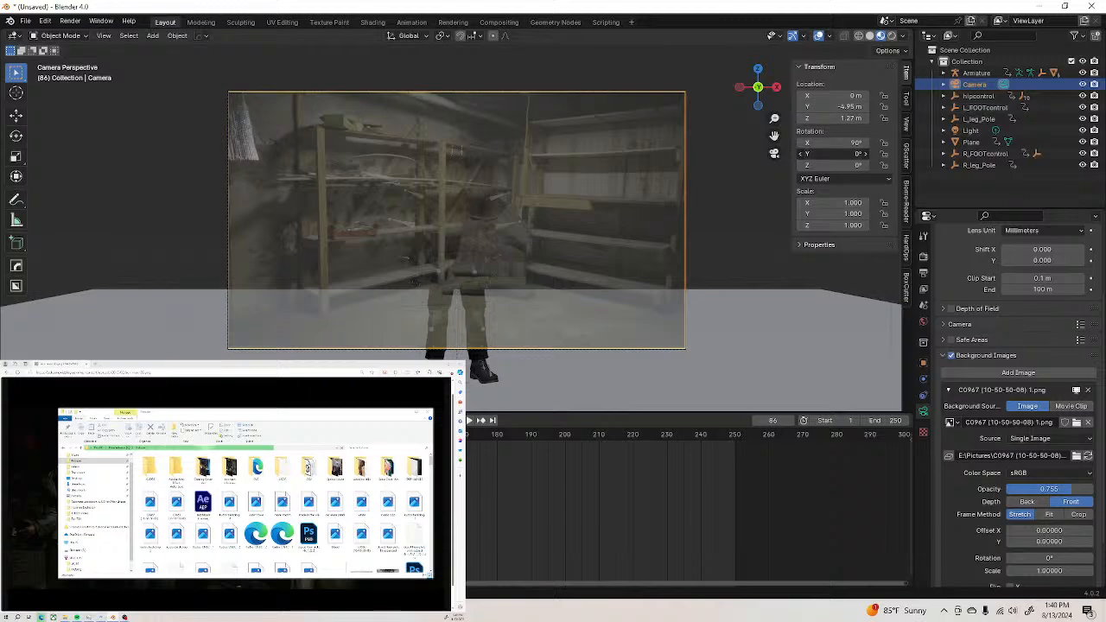
mouse_move(833, 154)
left_mouse_down()
mouse_move(859, 154)
mouse_move(838, 154)
left_mouse_up()
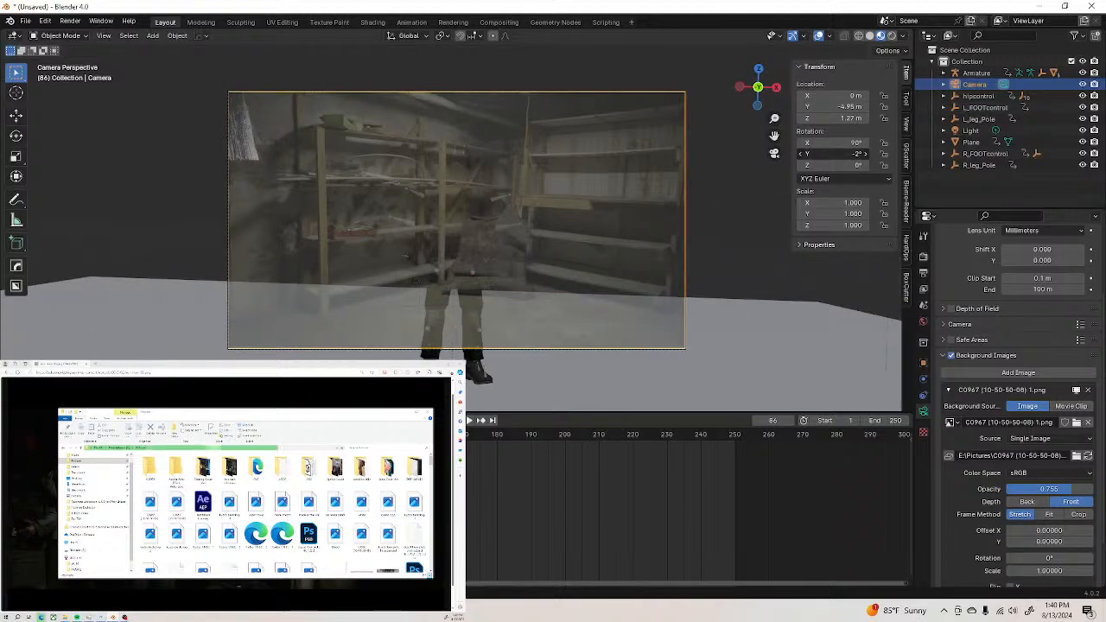
left_click(837, 152)
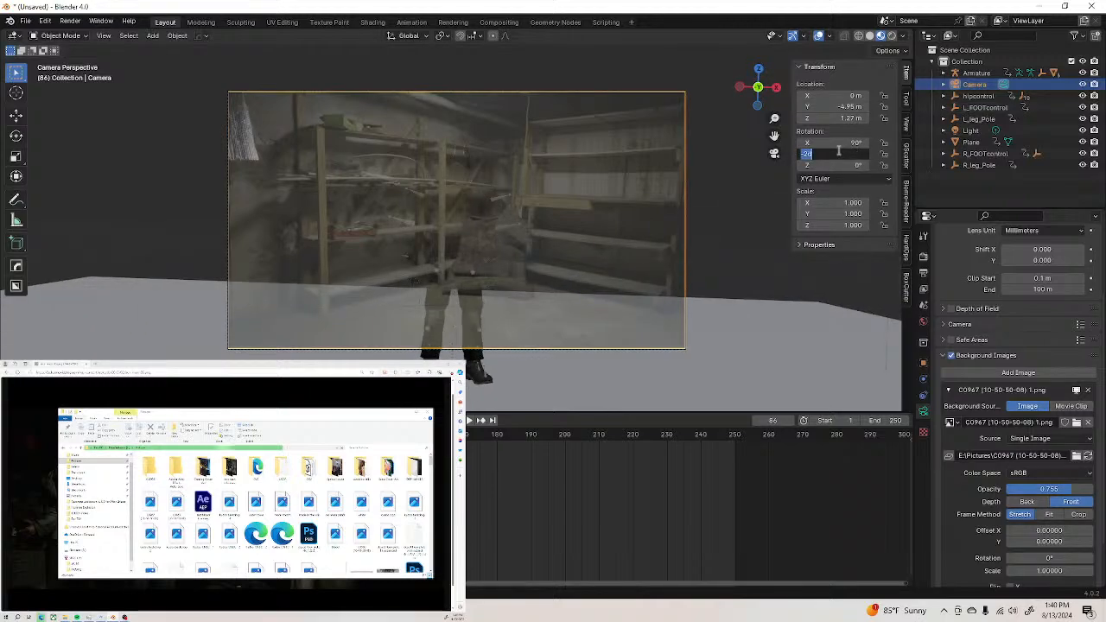
type("0")
key("Return")
Align the camera with the reference room by rotating it to X 87°, Y -1°, Z 32° and moving it to Y -4.69 m, Z 1.81 m
left_click_drag(825, 165, 876, 165)
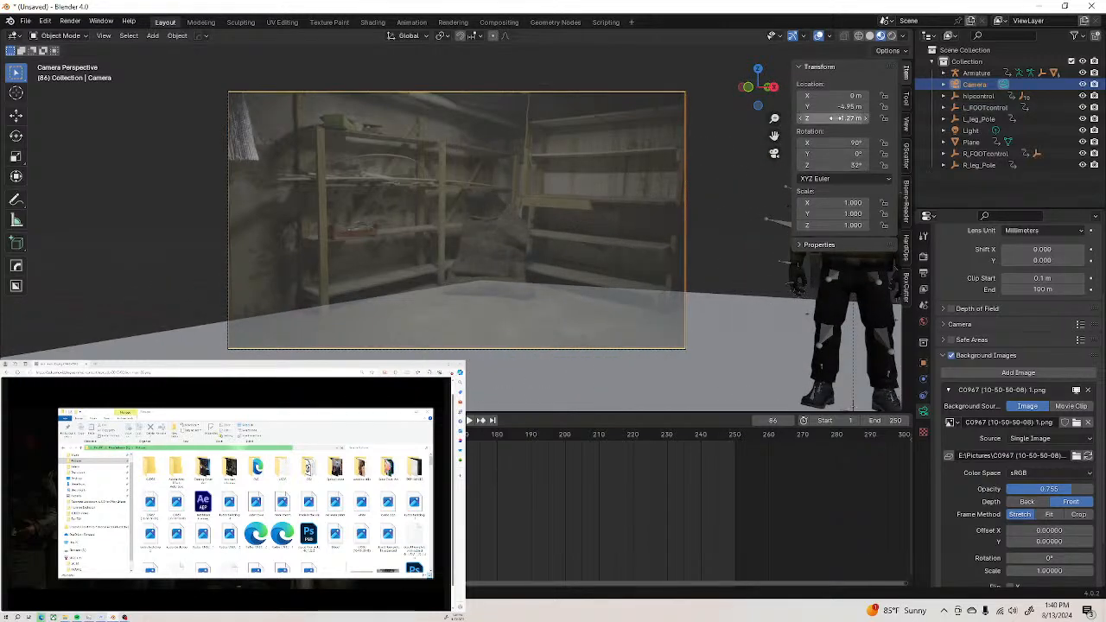
left_click_drag(835, 118, 833, 143)
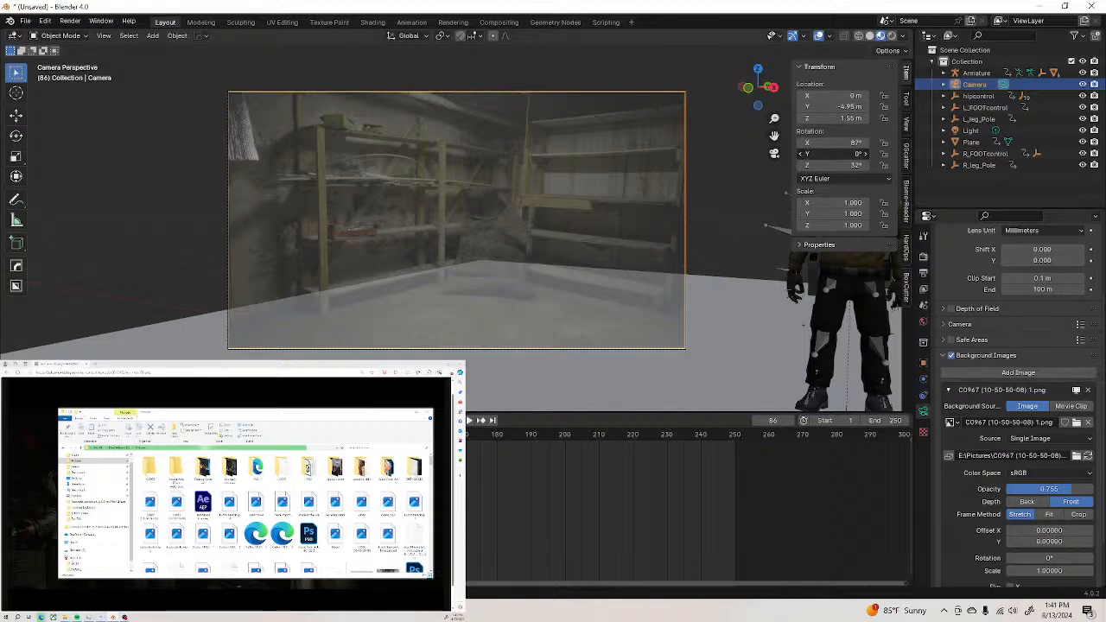
left_click_drag(838, 154, 838, 154)
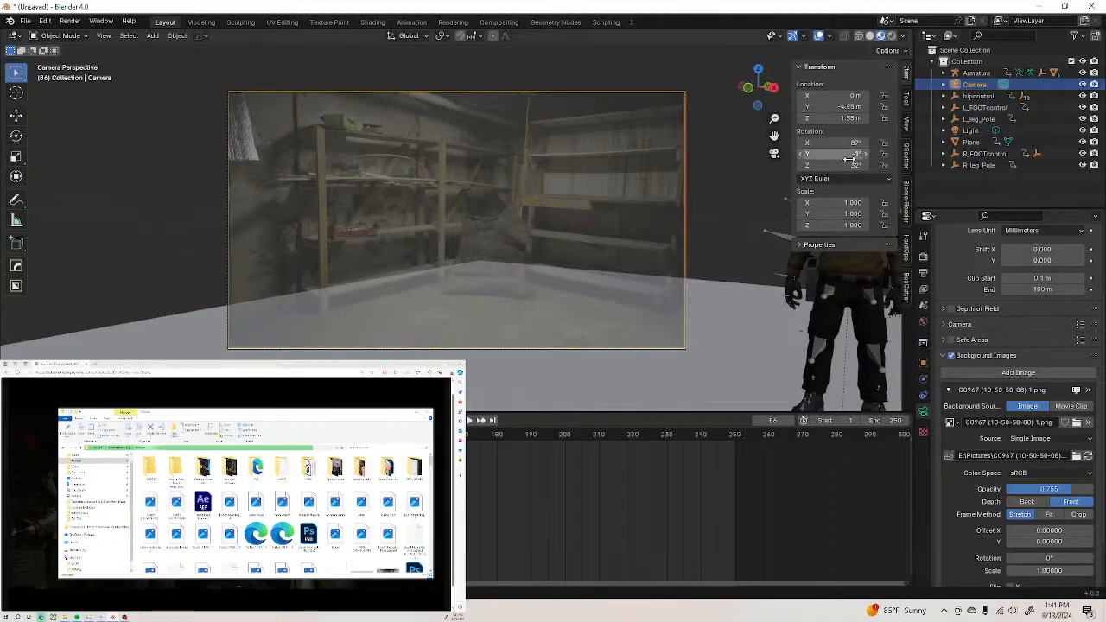
mouse_move(835, 118)
left_mouse_down()
mouse_move(830, 108)
mouse_move(845, 108)
left_mouse_up()
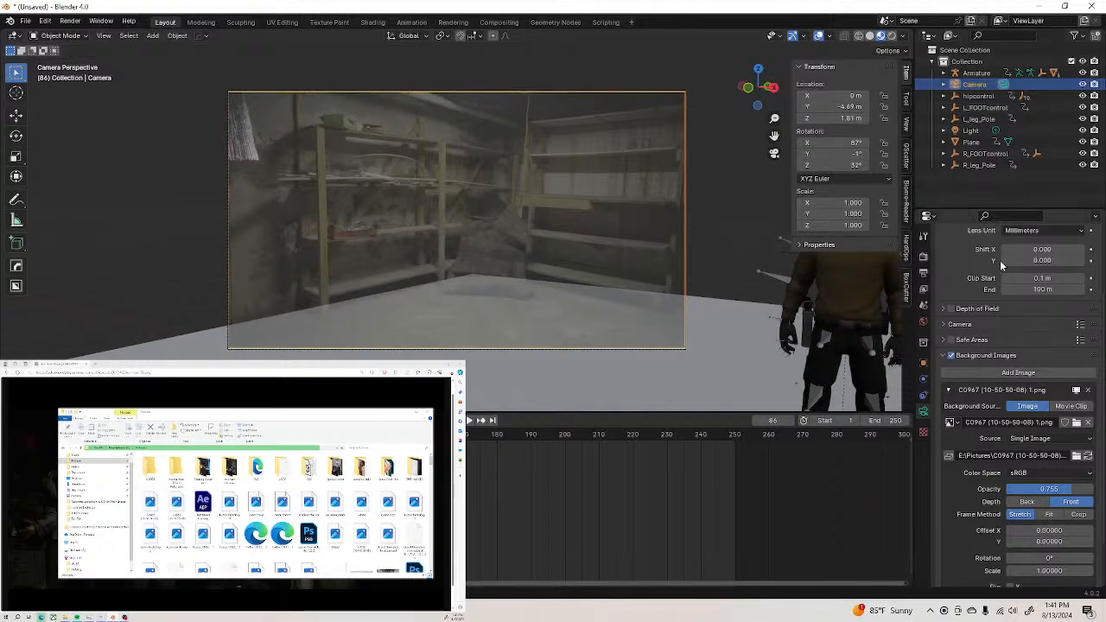
Set the camera's focal length to 20 mm
scroll(999, 339, "up", 4)
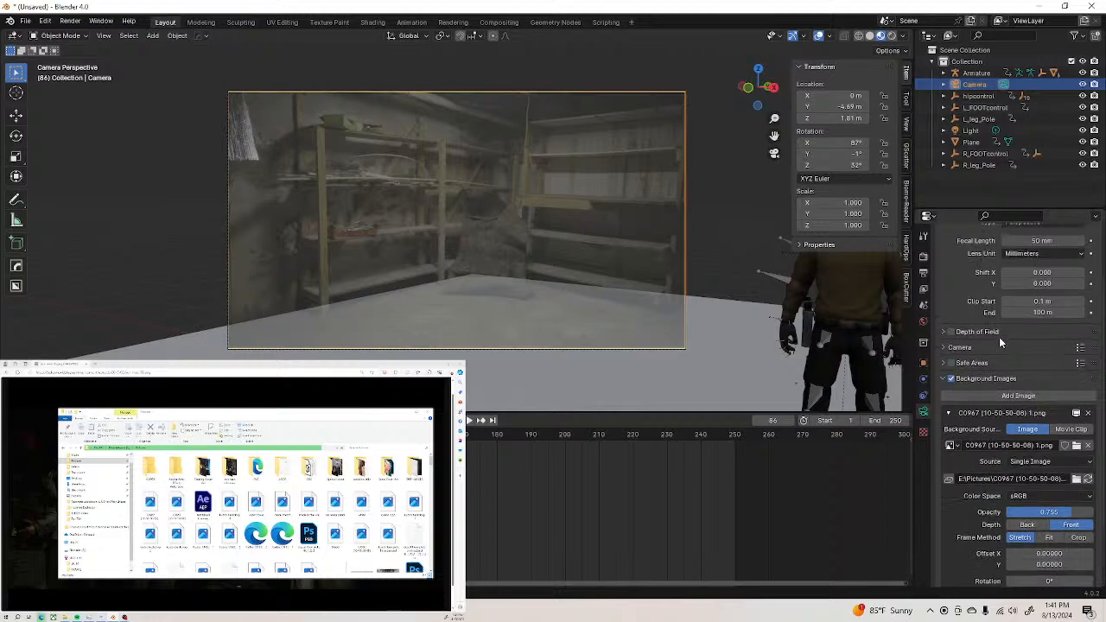
left_click(1033, 308)
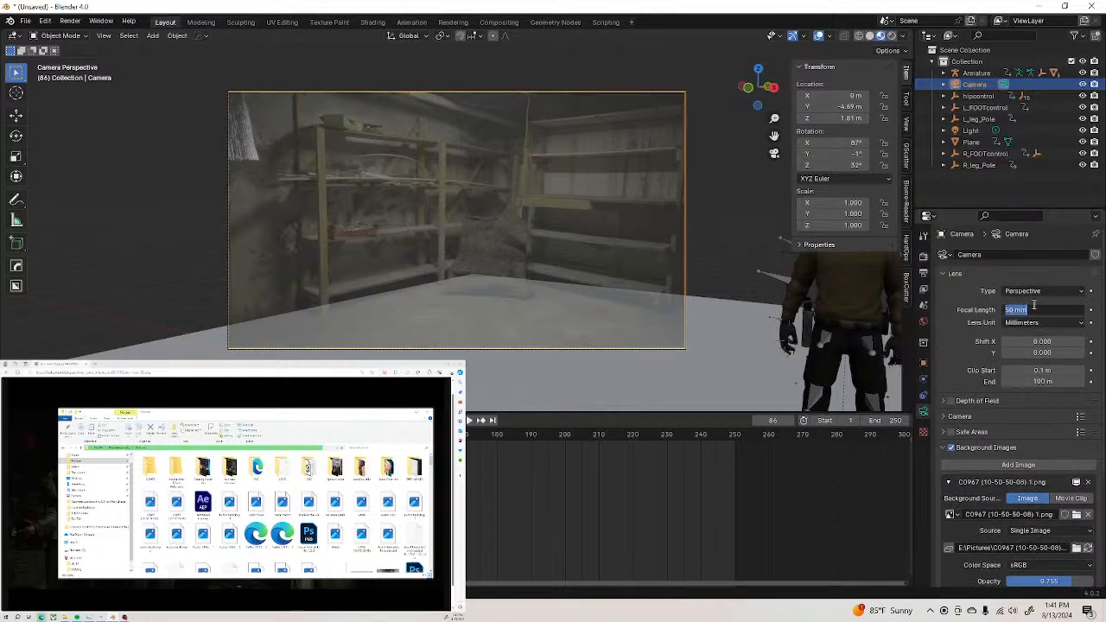
type("20")
key("Return")
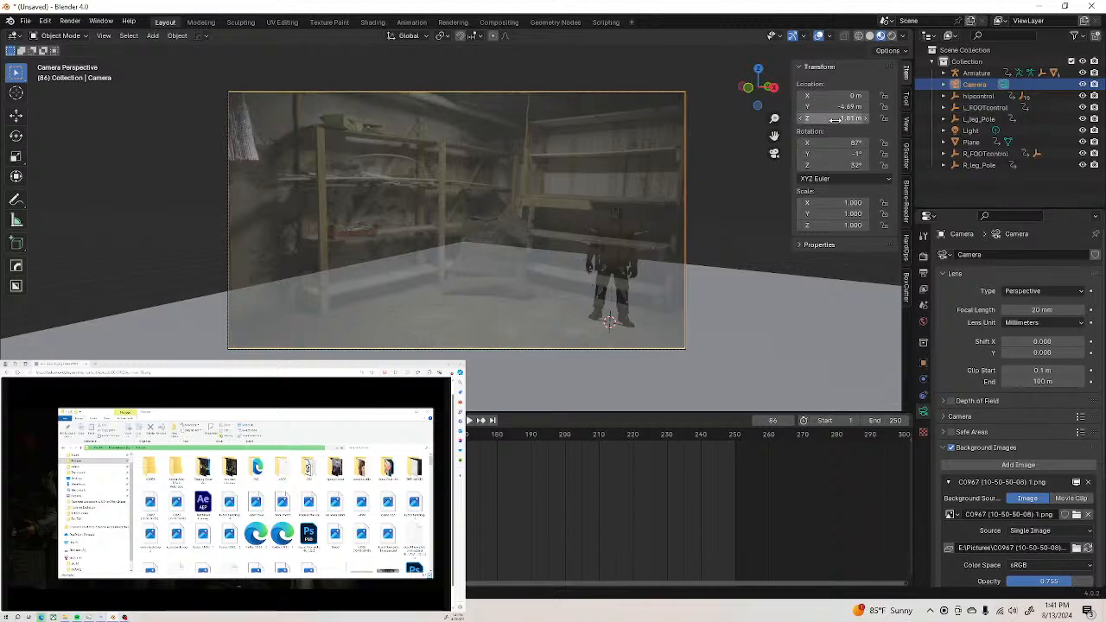
Raise the camera to Z 2.97 m with rotation X 86° and Y -4°, and select the character mesh to check its dimensions
left_click_drag(834, 119, 869, 118)
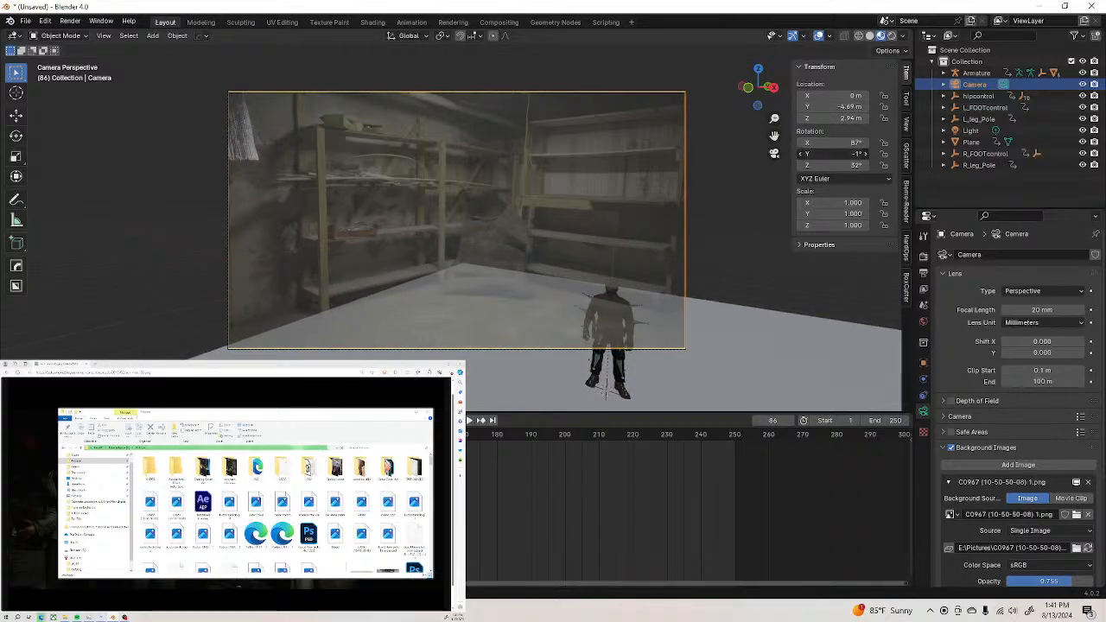
left_click_drag(835, 153, 876, 117)
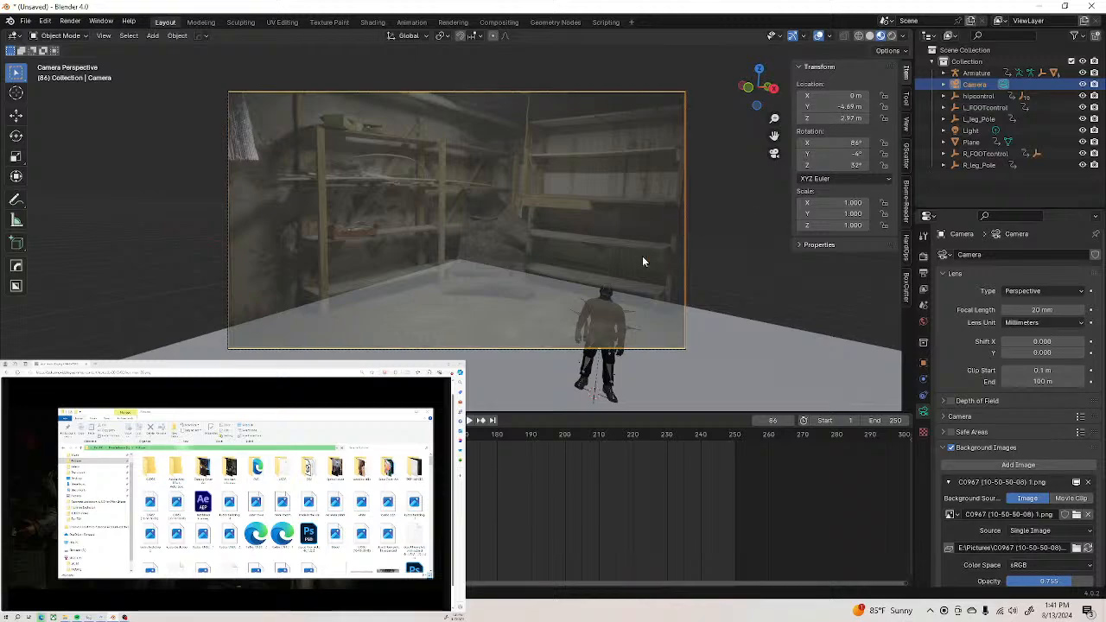
left_click(607, 321)
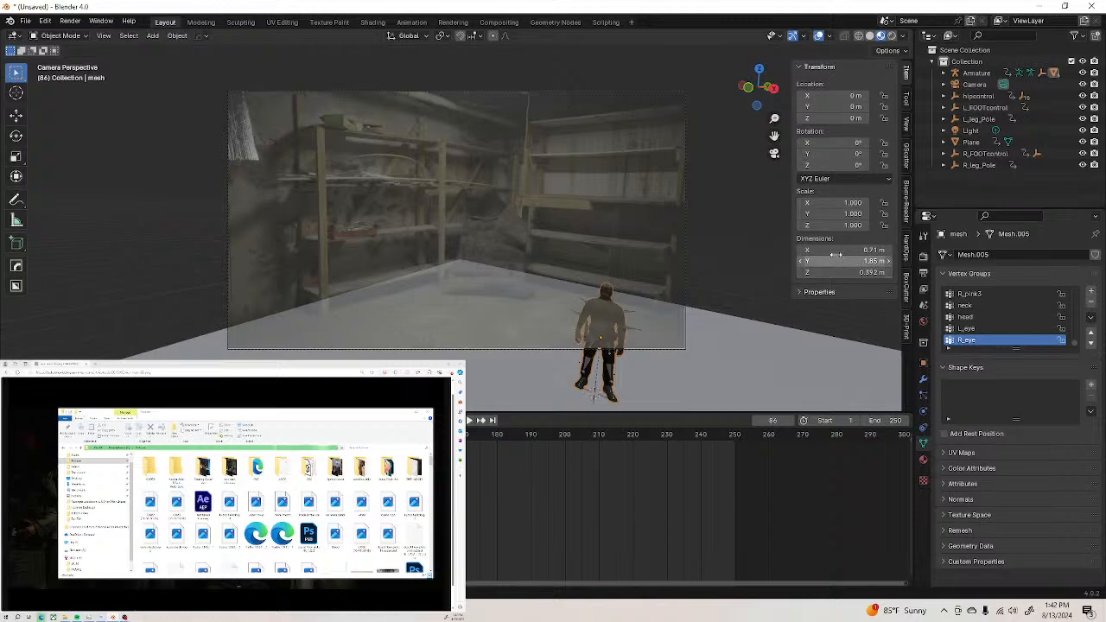
Reselect the camera and reset its Y rotation to 0°
left_click(684, 201)
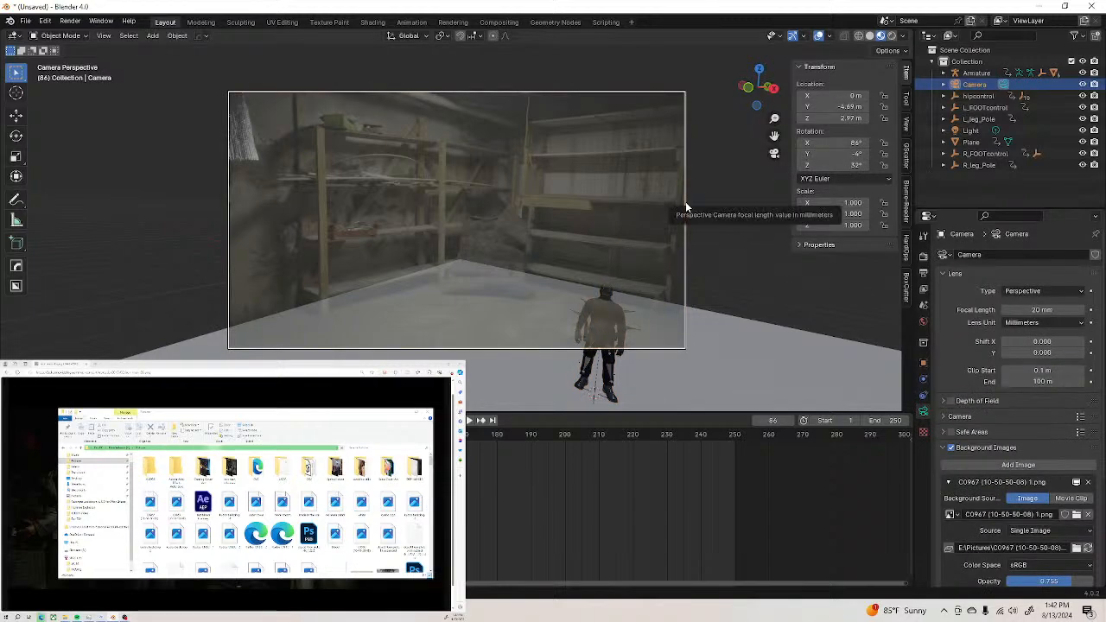
left_click_drag(843, 154, 859, 153)
left_click_drag(855, 154, 888, 154)
left_click(854, 154)
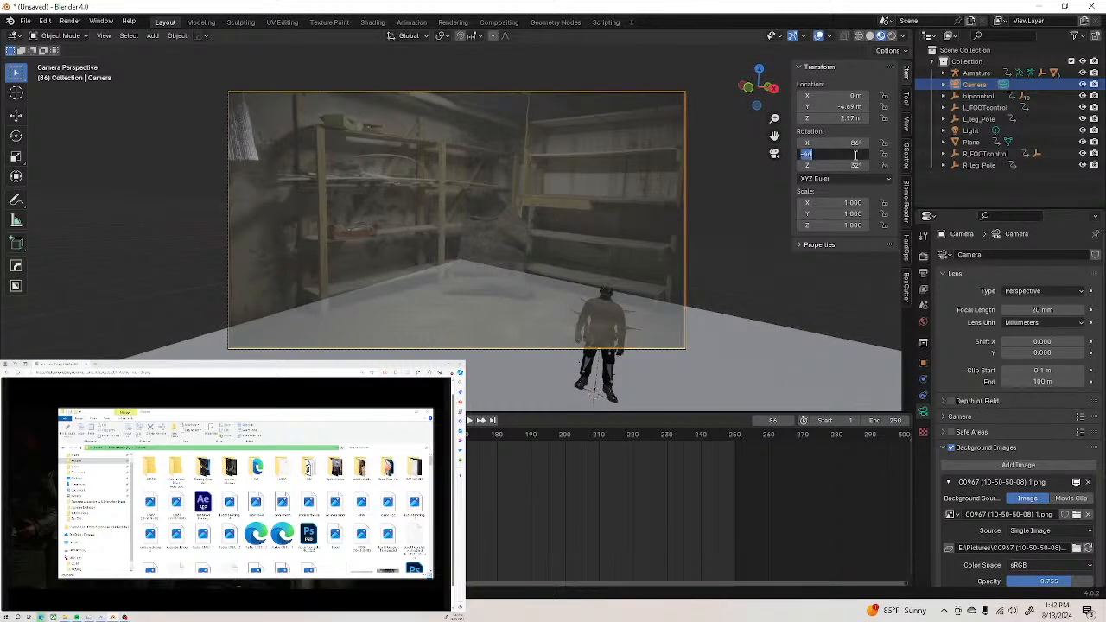
type("0")
key("Return")
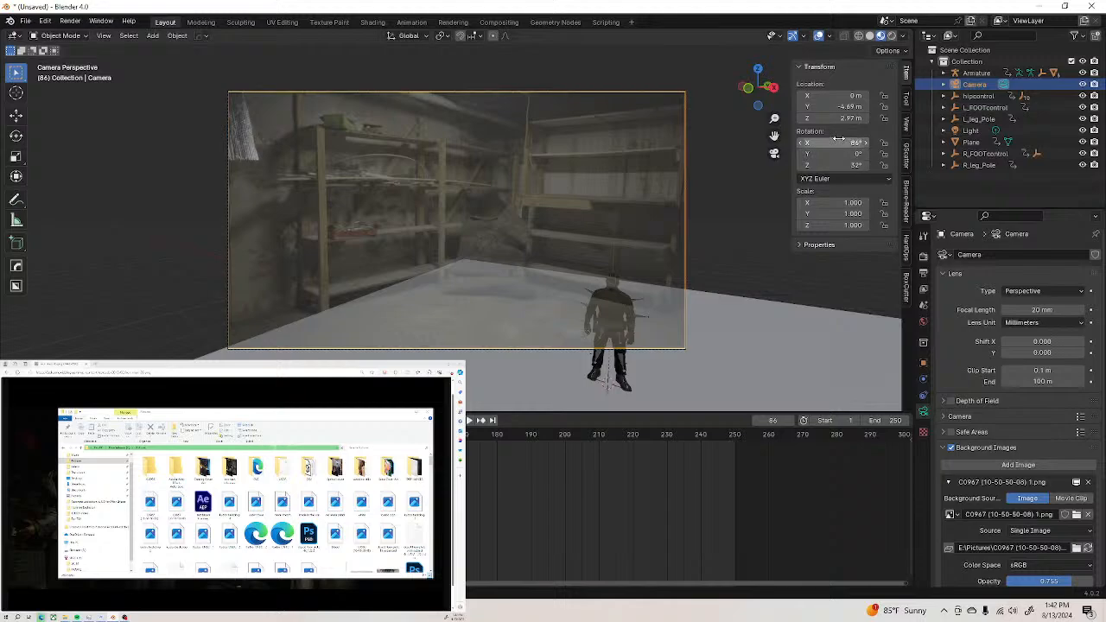
Rotate the camera to X 89° and Z 45°, and position it at X 3.14 m, Y -3.26 m, Z 1.372 m
left_click_drag(842, 142, 852, 143)
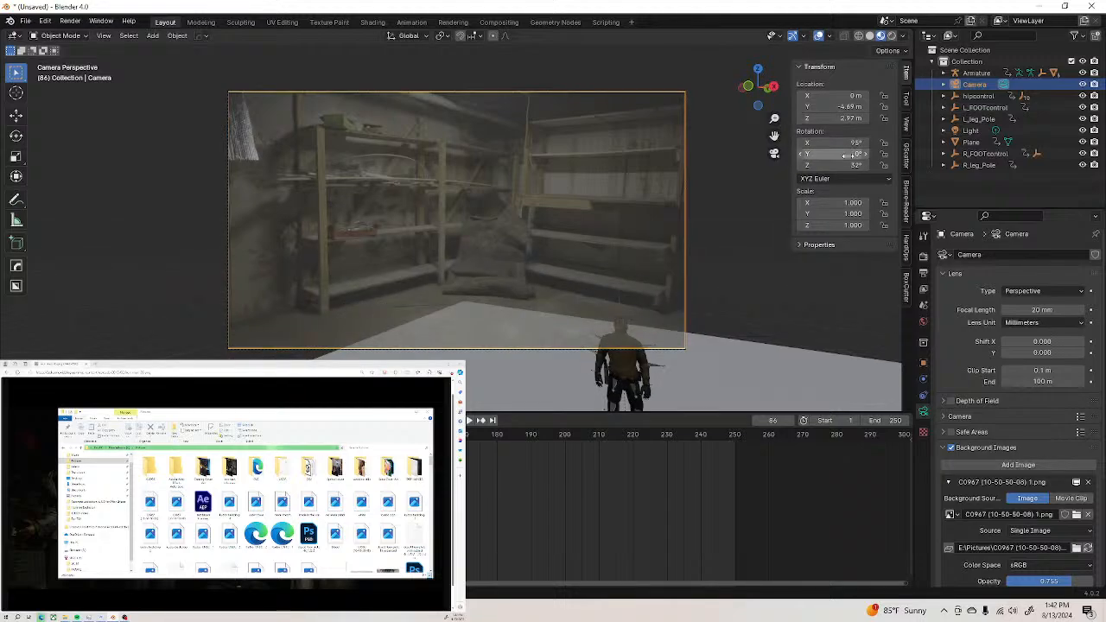
mouse_move(842, 164)
left_mouse_down()
mouse_move(863, 165)
mouse_move(852, 165)
left_mouse_up()
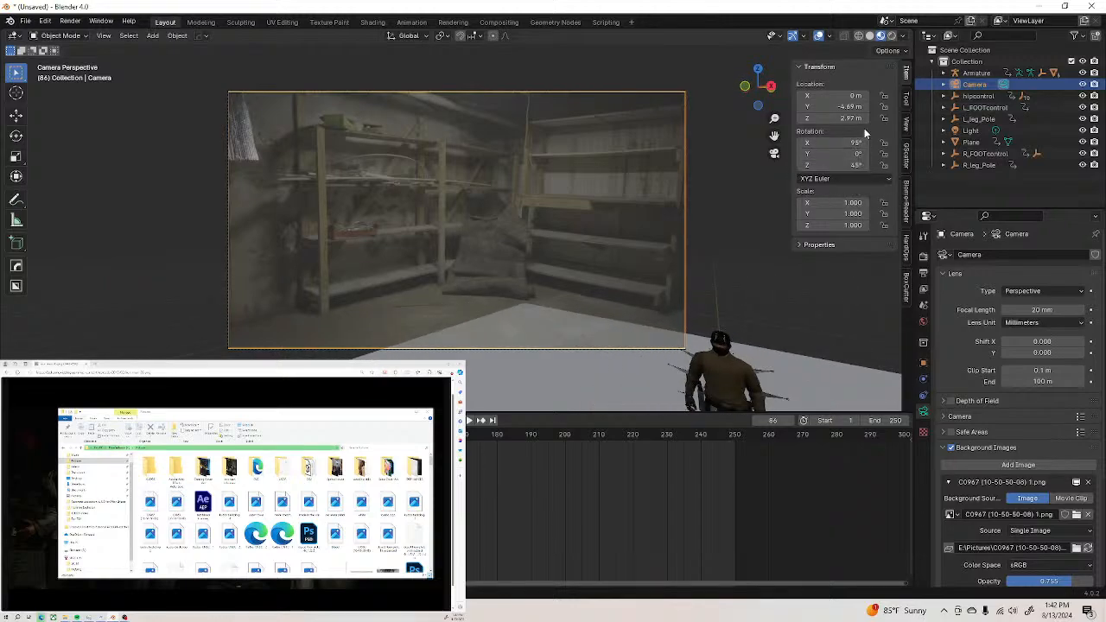
left_click_drag(850, 106, 865, 143)
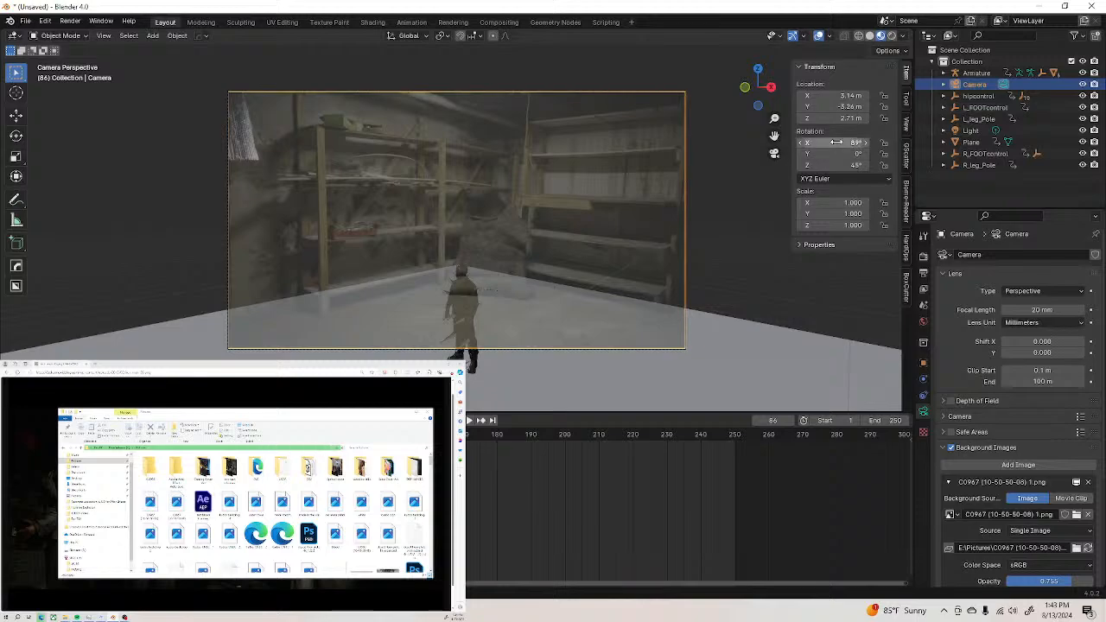
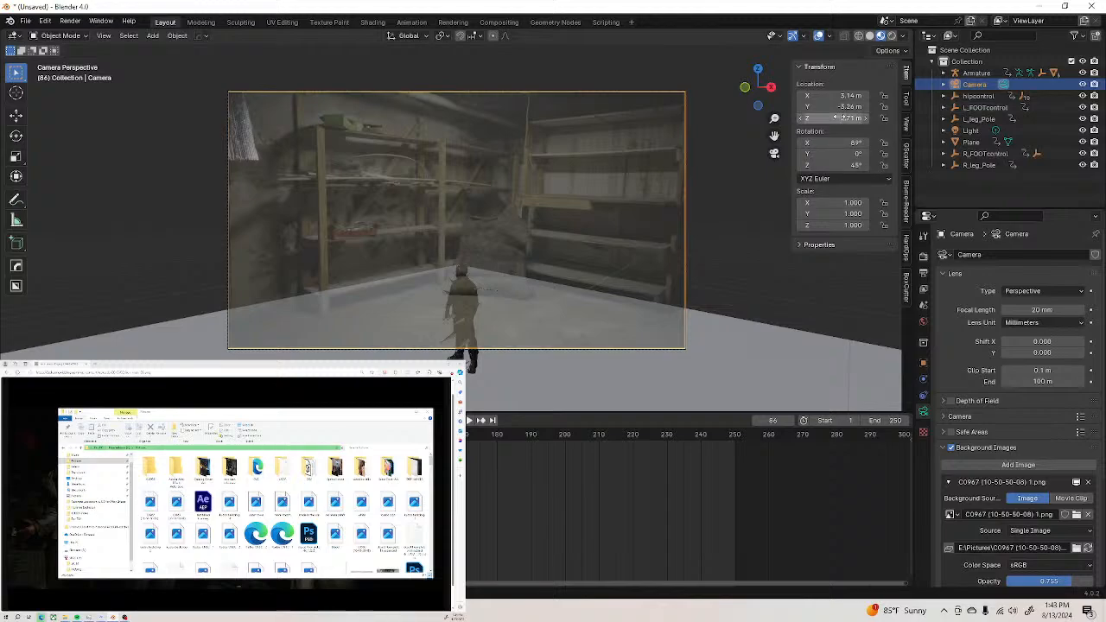
double_click(840, 118)
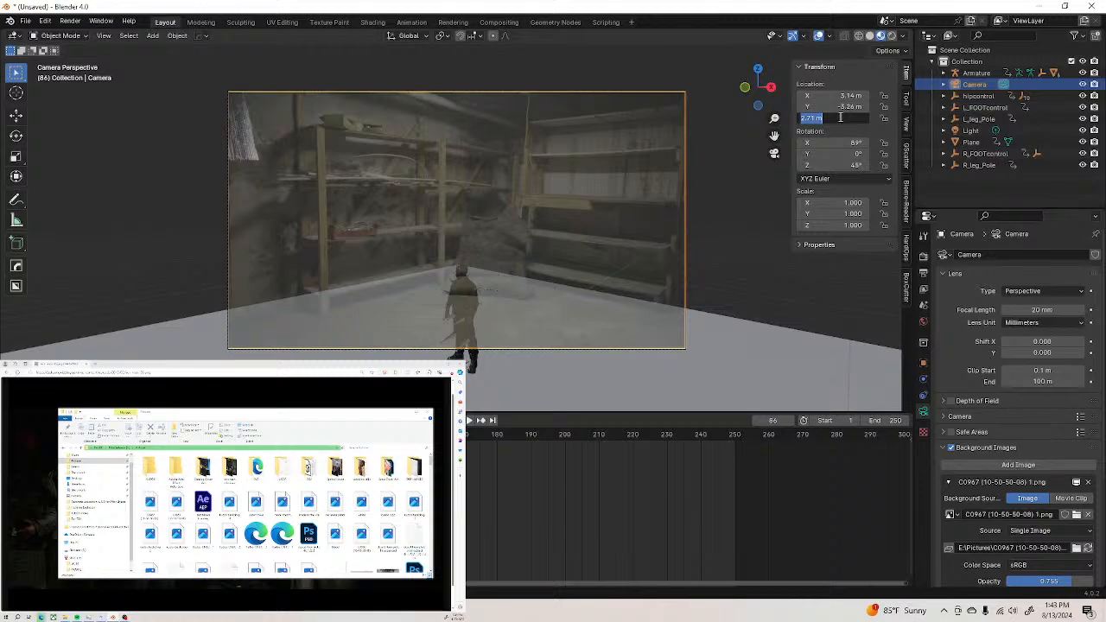
type("1.372")
key("Return")
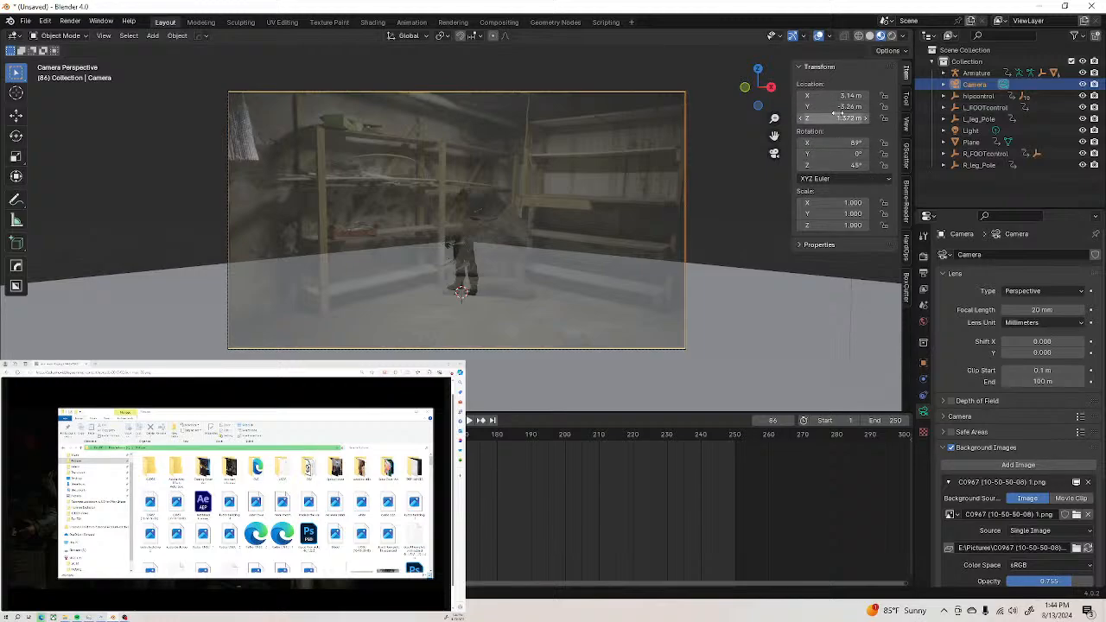
Move the camera to X -0.42 m and Y -0.96 m to line up the floor corner with the reference room
left_click_drag(832, 107, 875, 118)
key("ctrl+z")
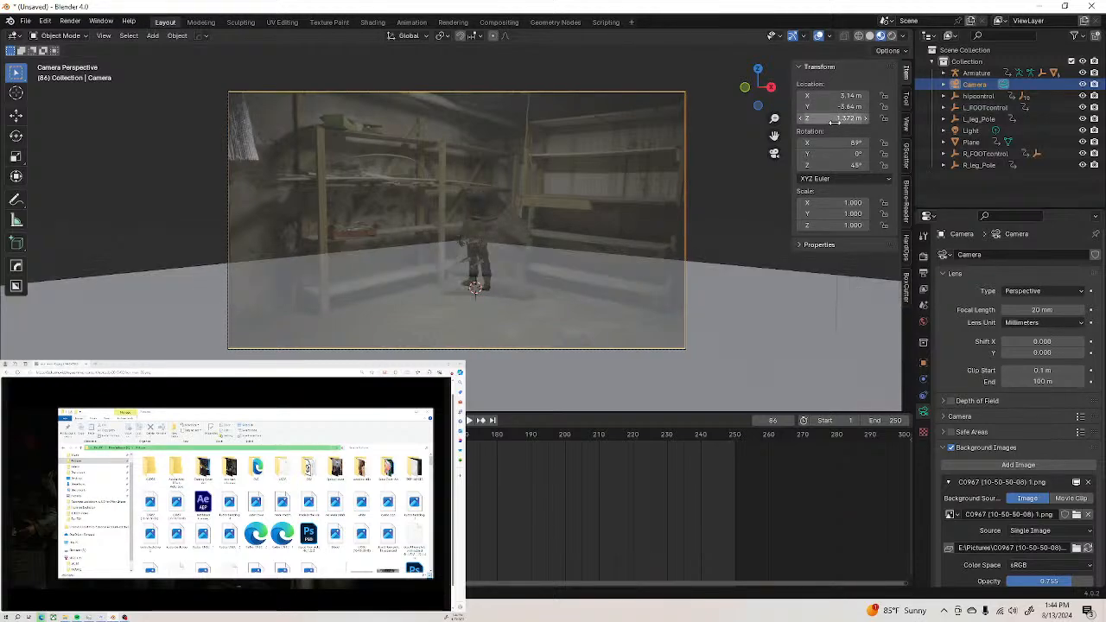
left_click_drag(832, 96, 923, 107)
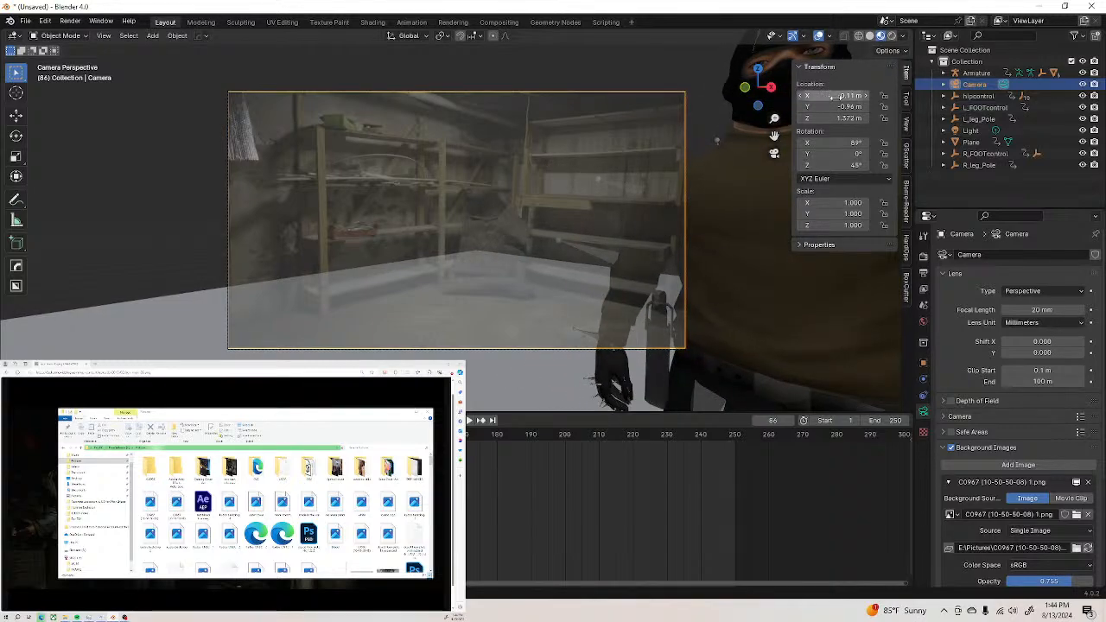
left_click_drag(830, 96, 817, 96)
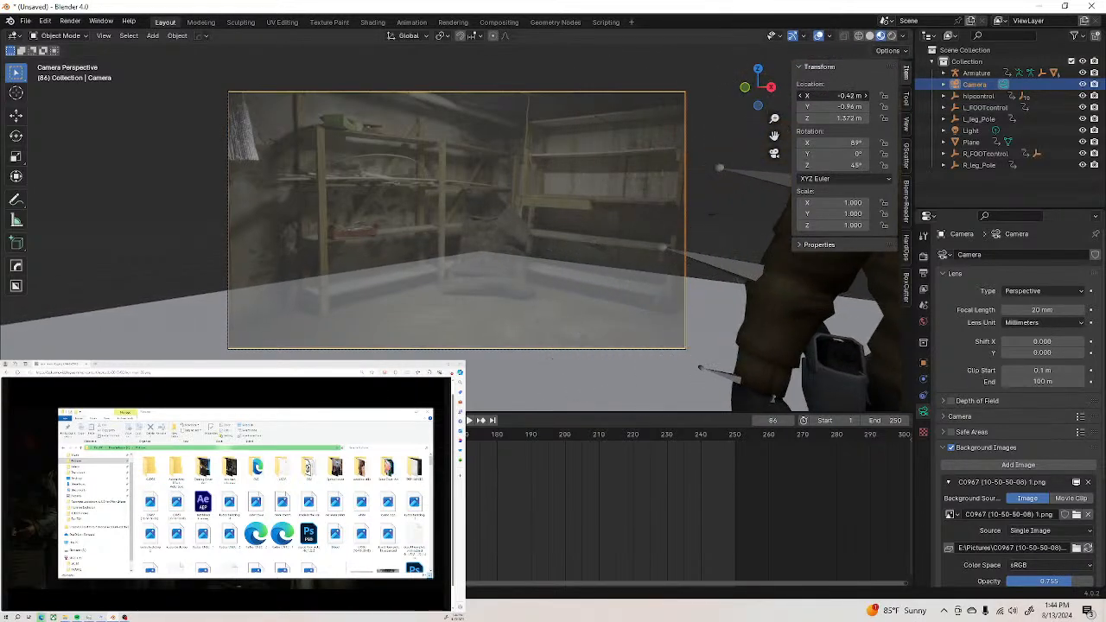
Scale the floor plane down uniformly to about 4.564 so its corner fits the reference room
left_click(524, 384)
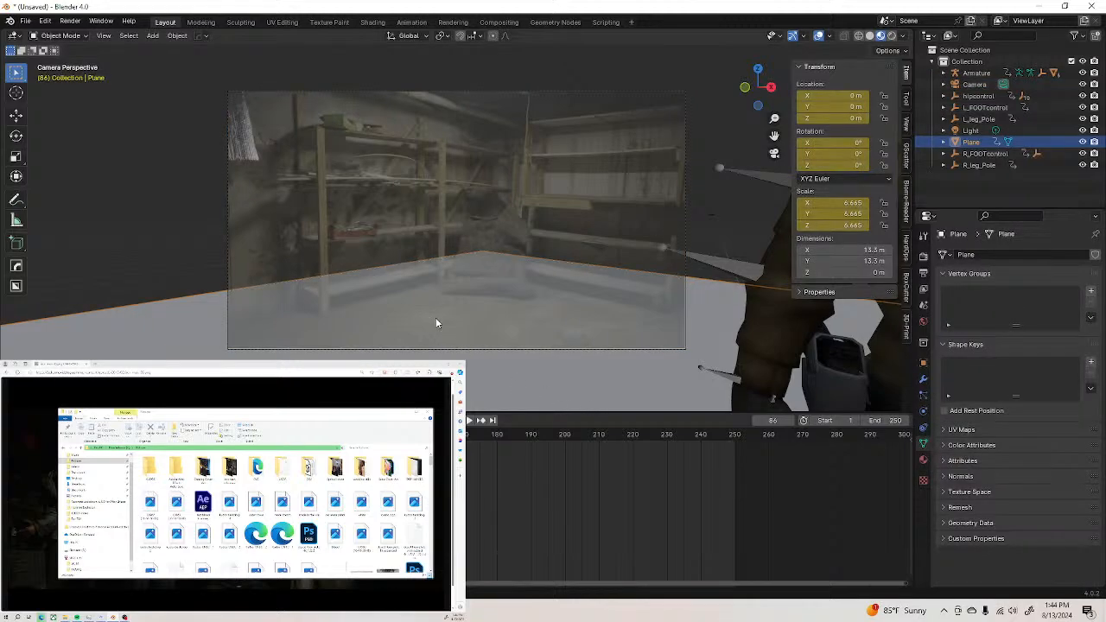
key("s")
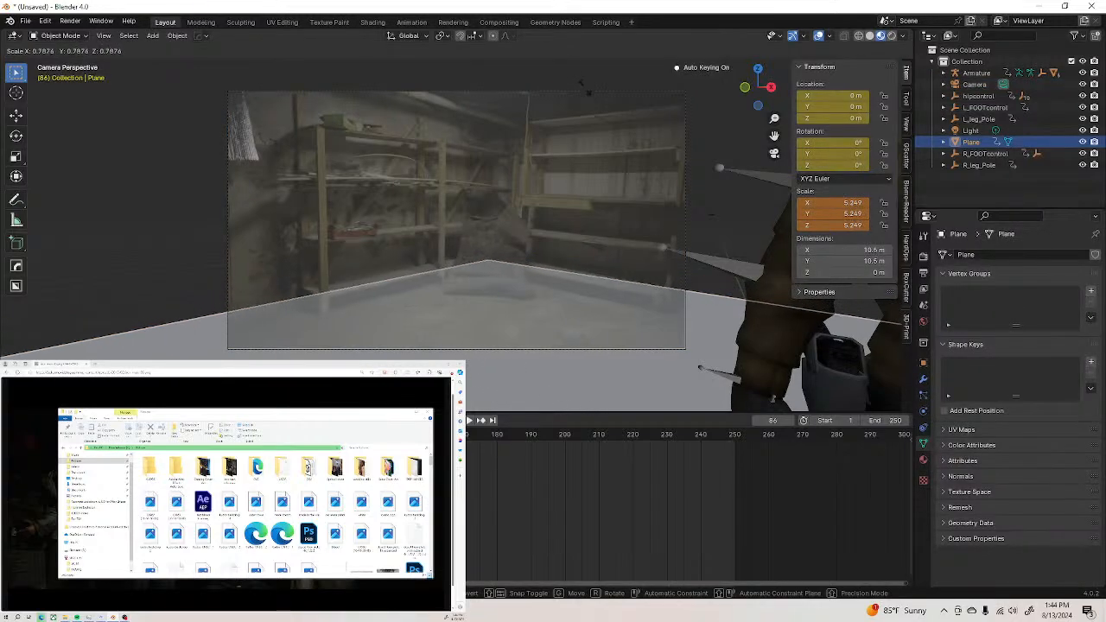
left_click(652, 160)
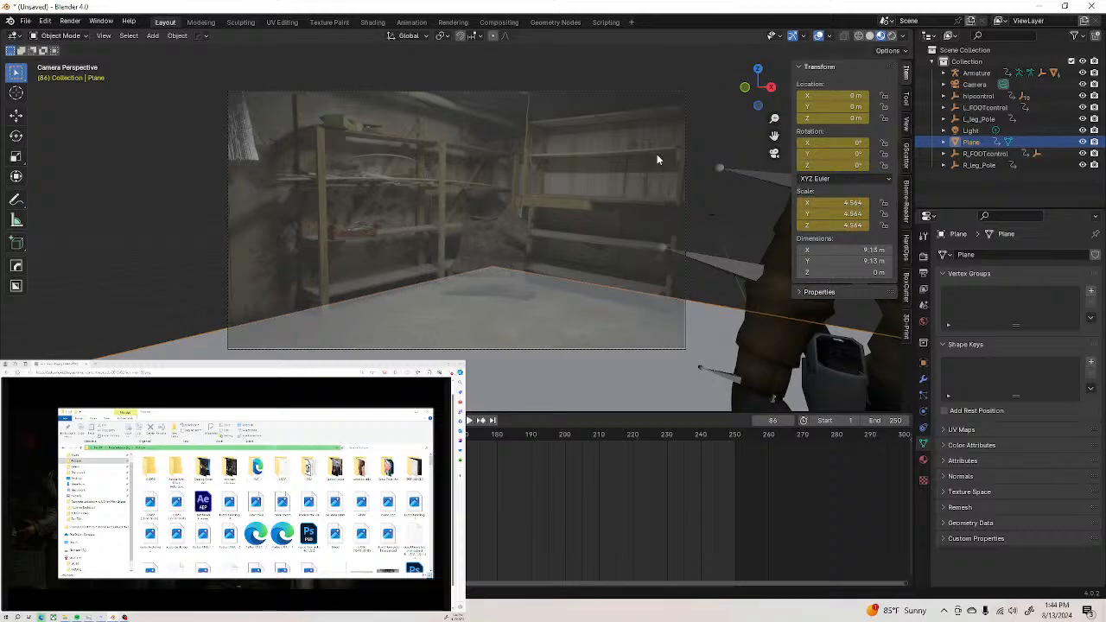
Select the character's armature and, outside the camera view, move it along the X axis to about -3.01 m
left_click(772, 257)
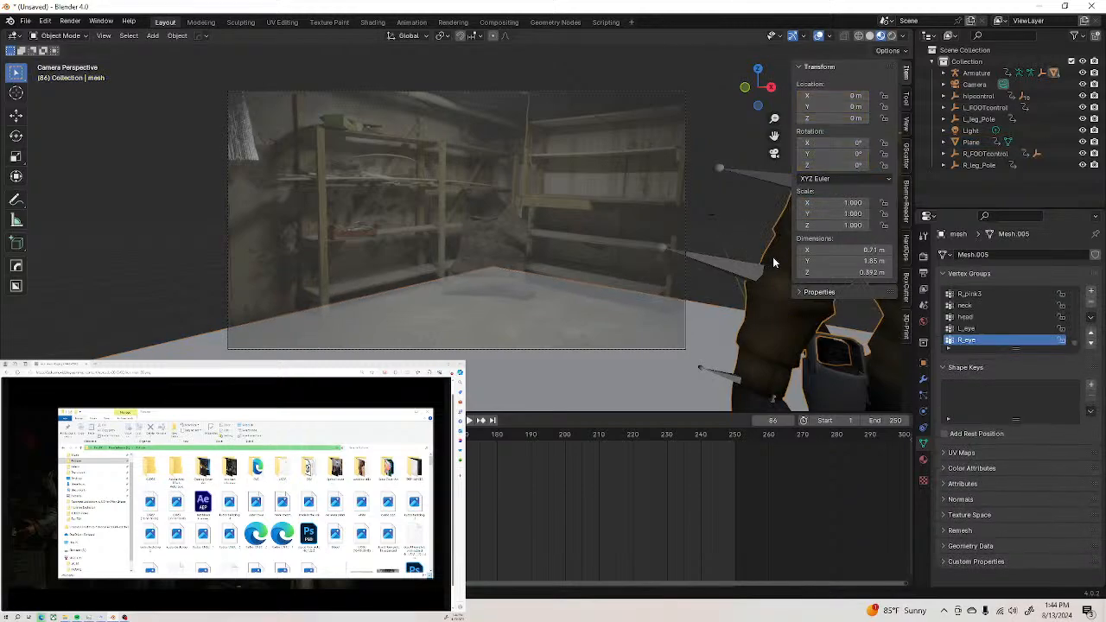
left_click(982, 73)
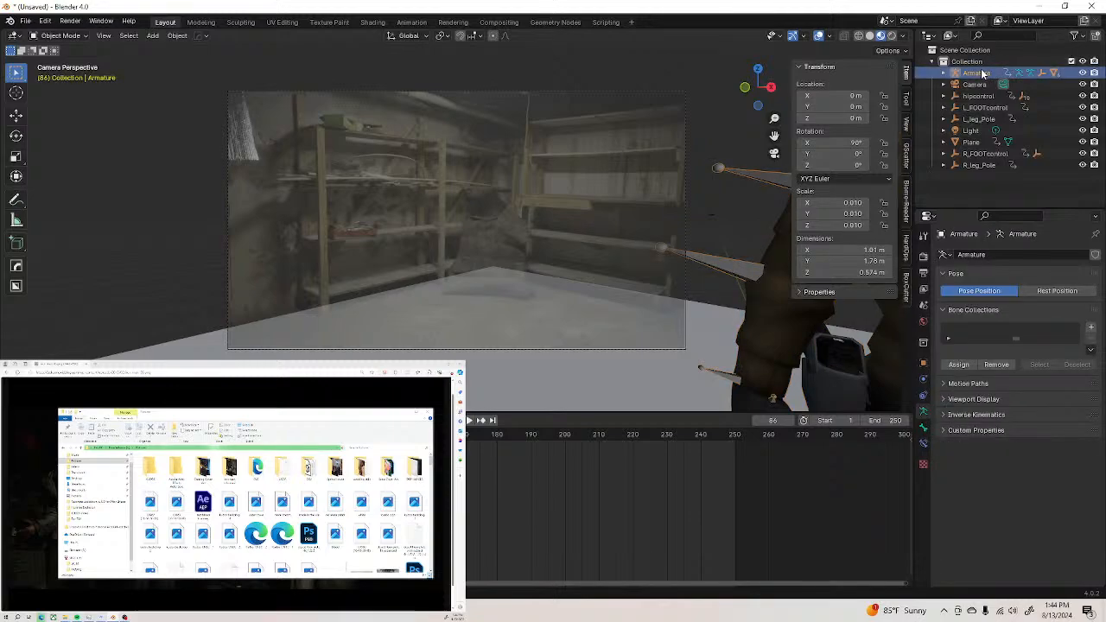
left_click(16, 115)
scroll(569, 179, "down", 3)
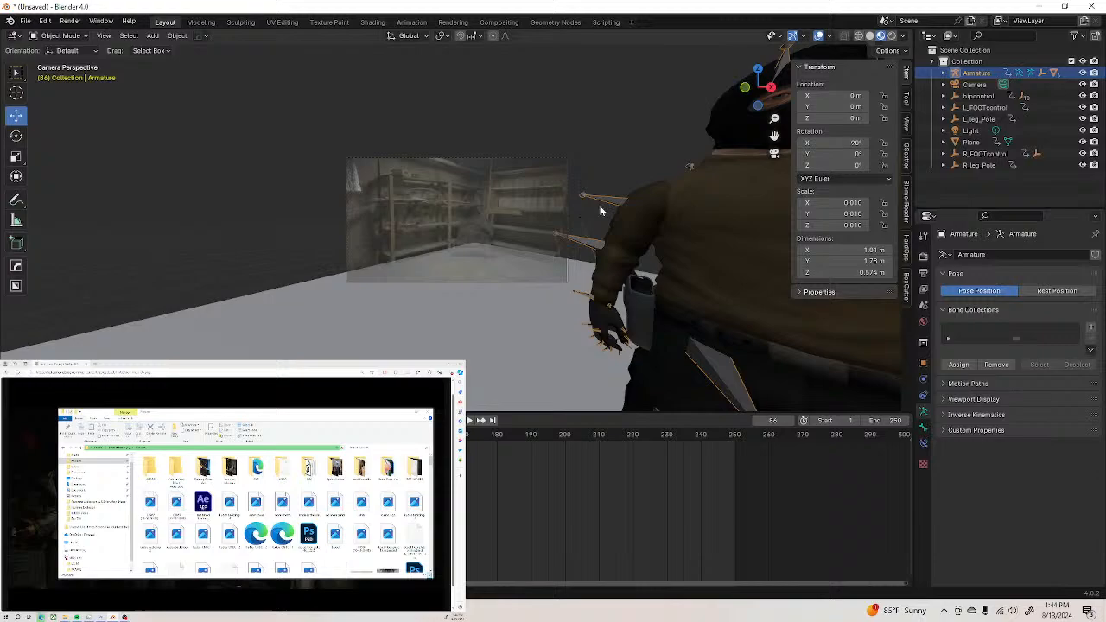
scroll(600, 210, "down", 2)
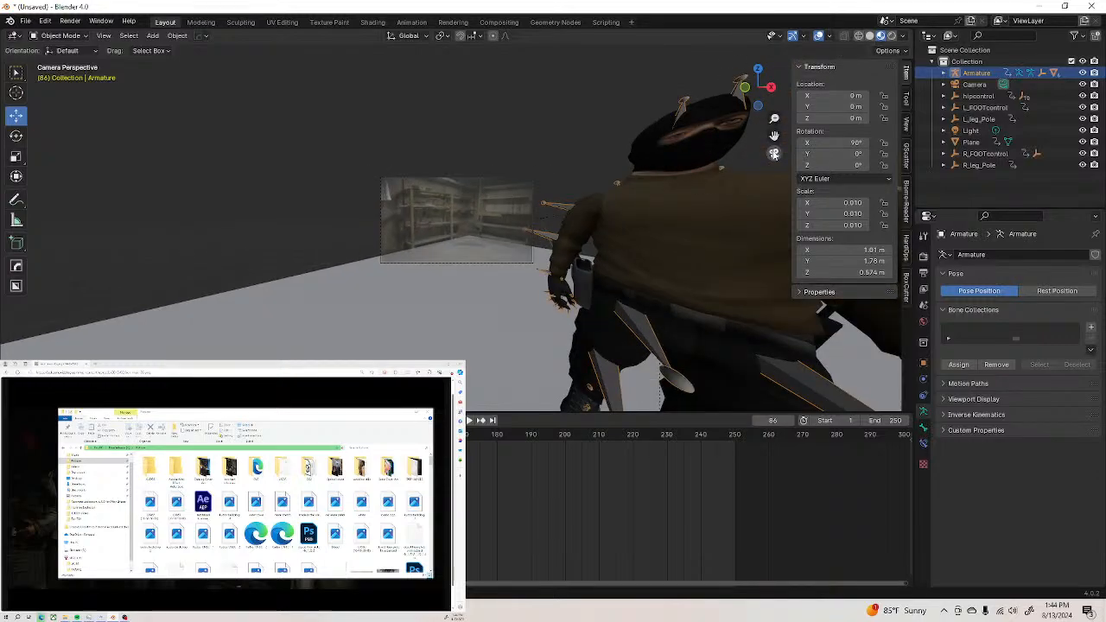
left_click(774, 154)
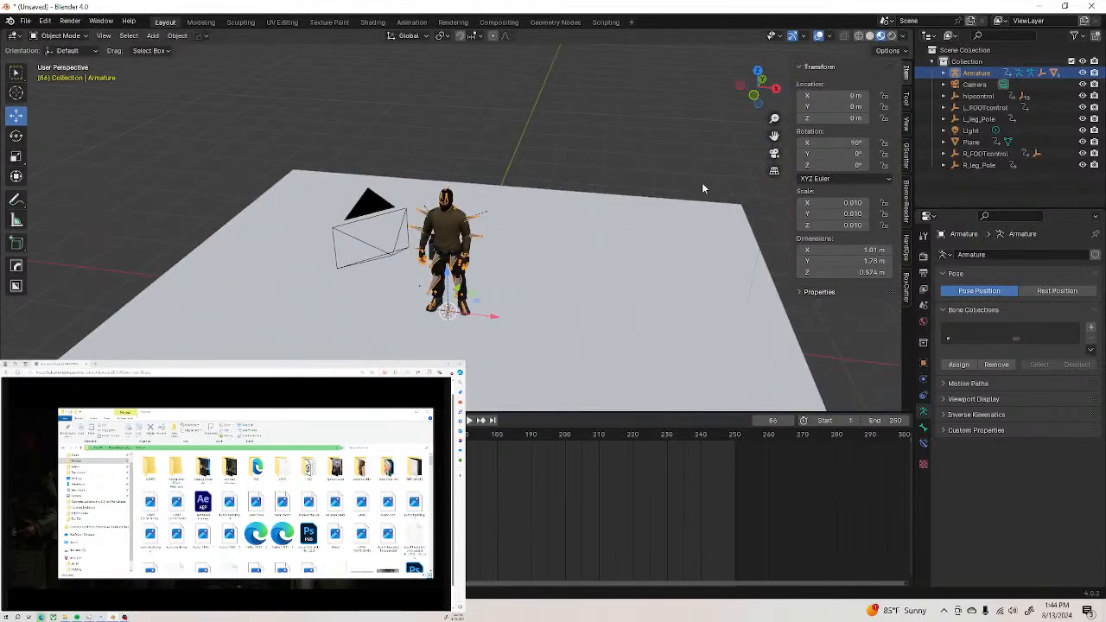
left_click_drag(499, 320, 235, 281)
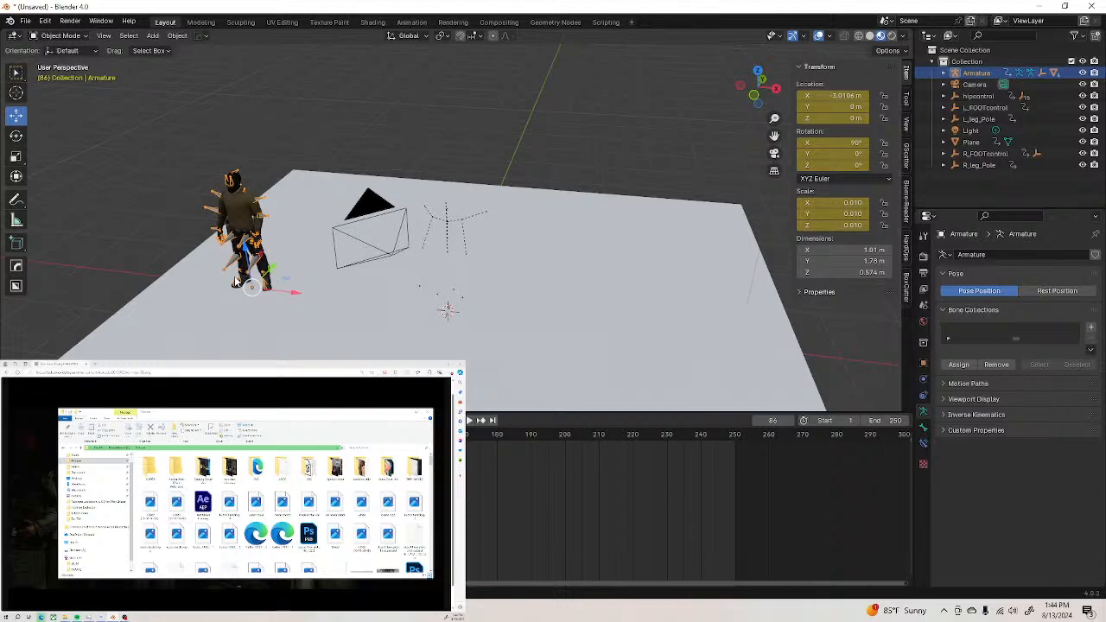
Rotate the armature around the global Z axis to about 78°
key("r")
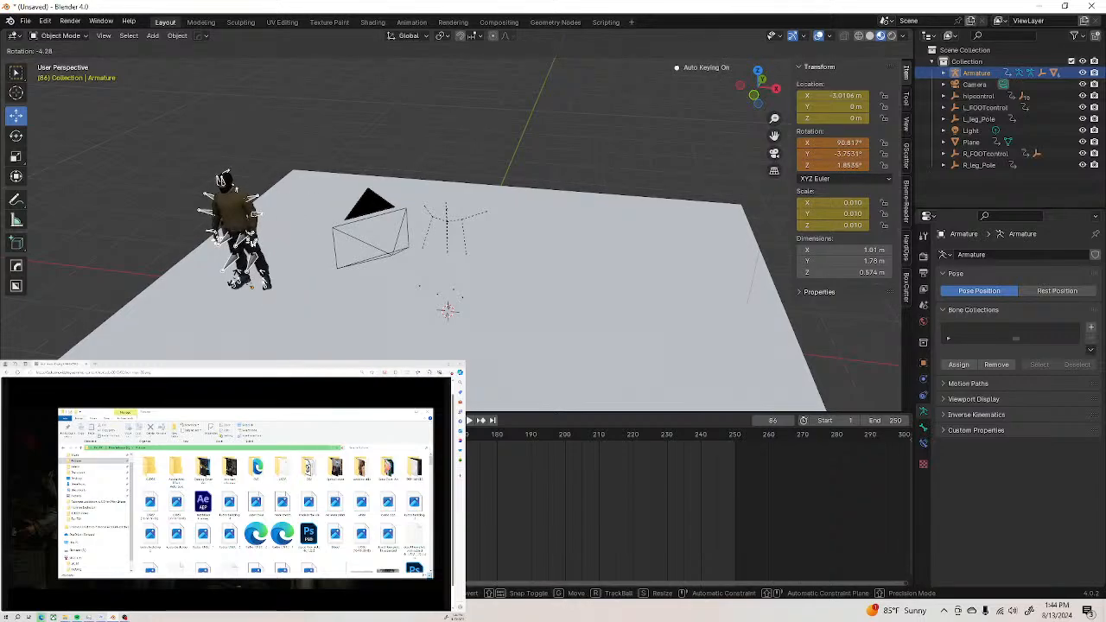
key("z")
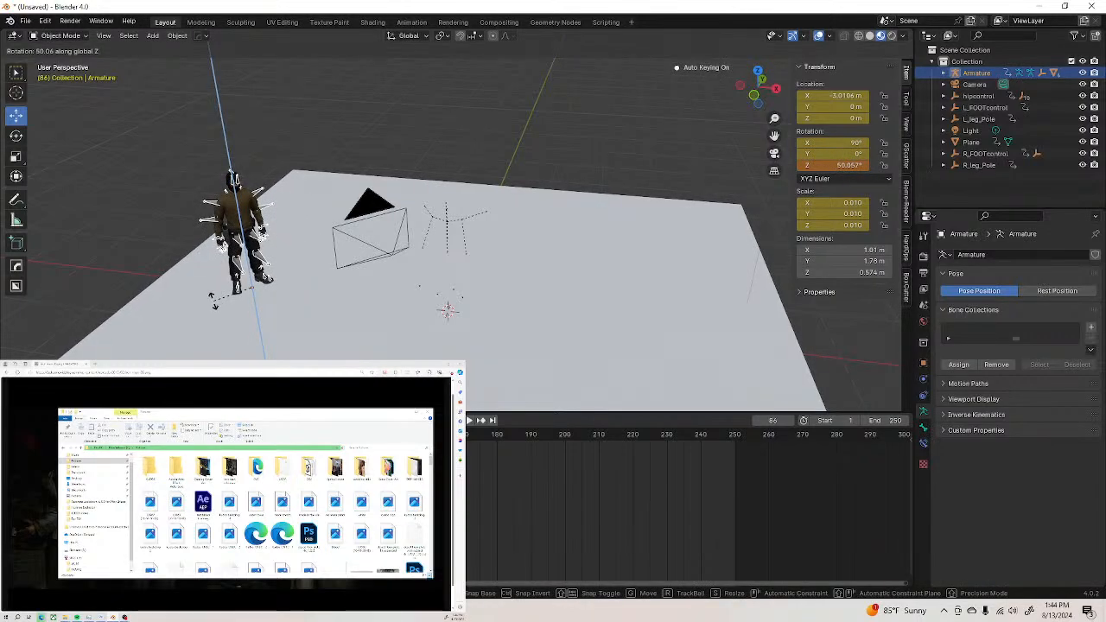
left_click(209, 334)
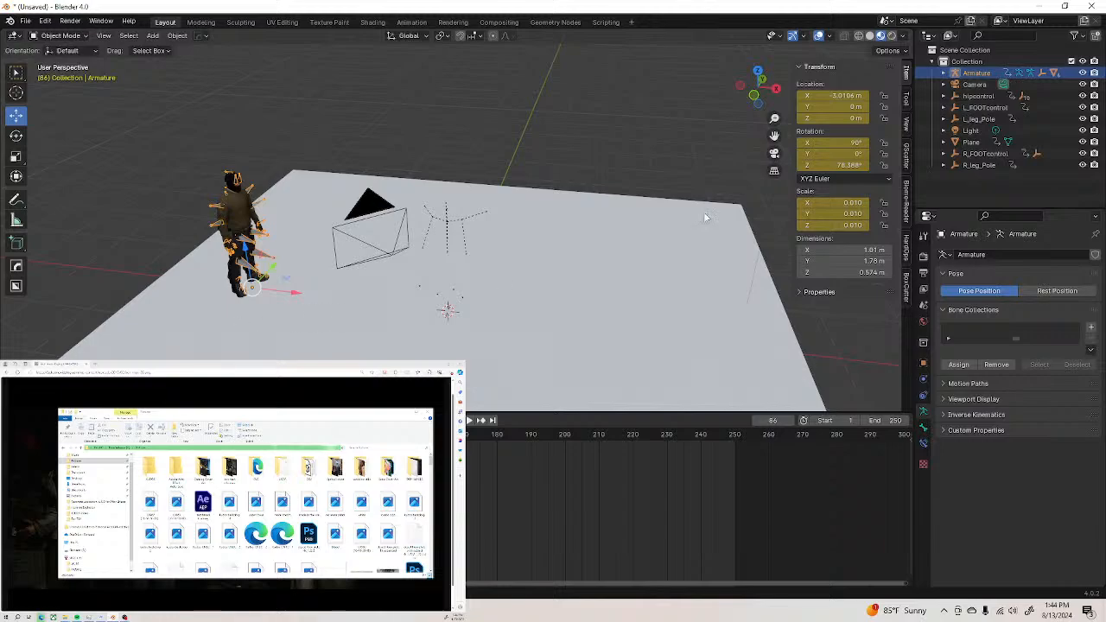
Return to the camera view and reposition the armature at about X -2.54 m, Y -0.24 m
left_click(773, 153)
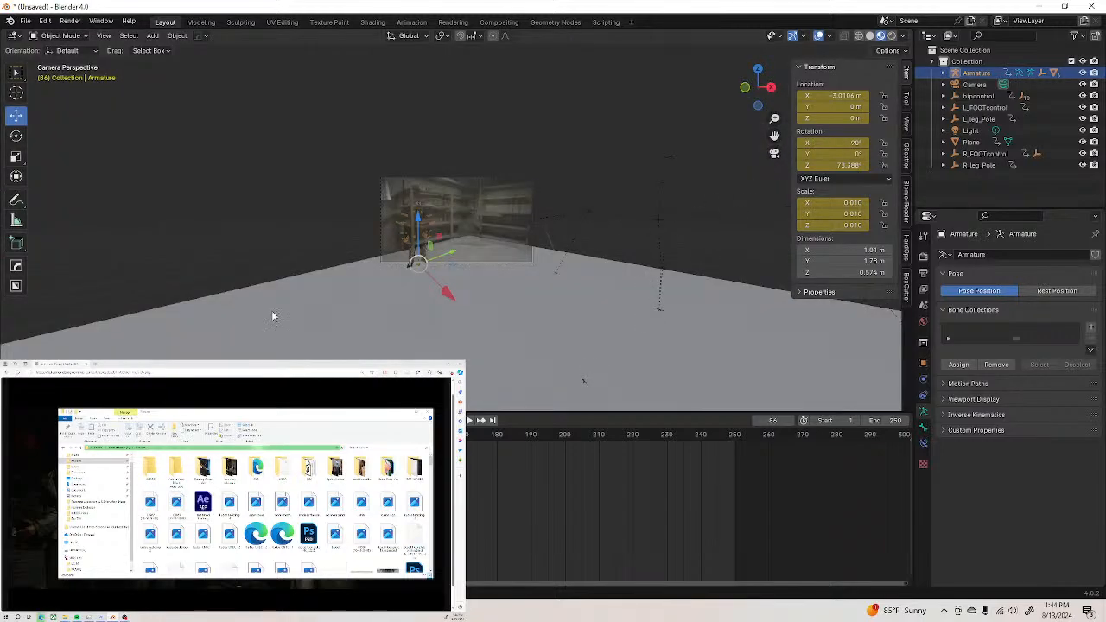
scroll(267, 316, "up", 4)
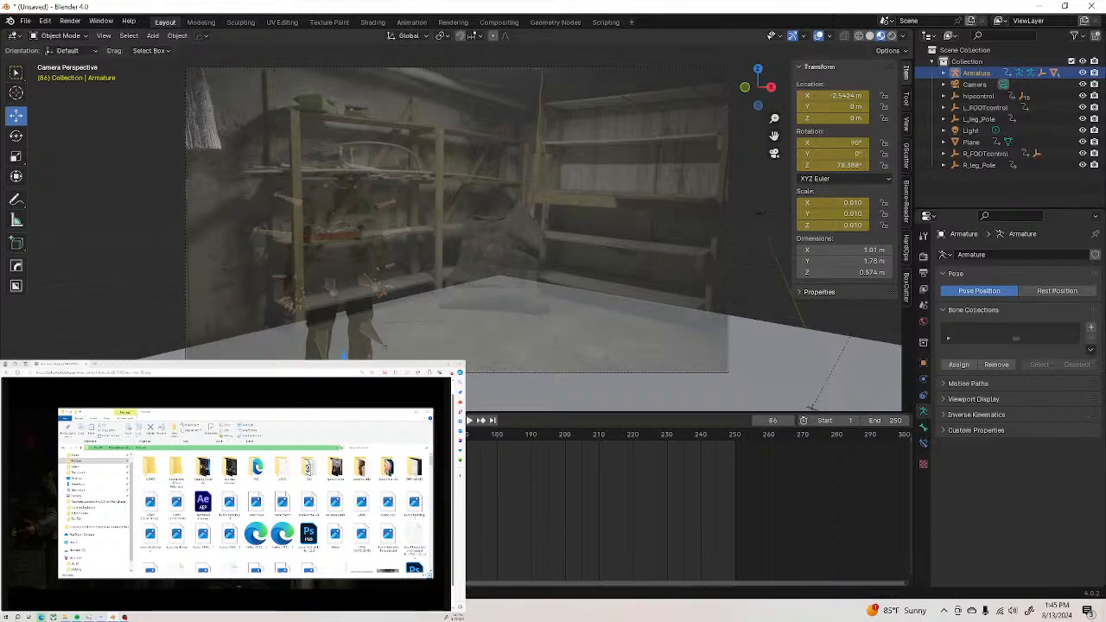
key("g")
key("y")
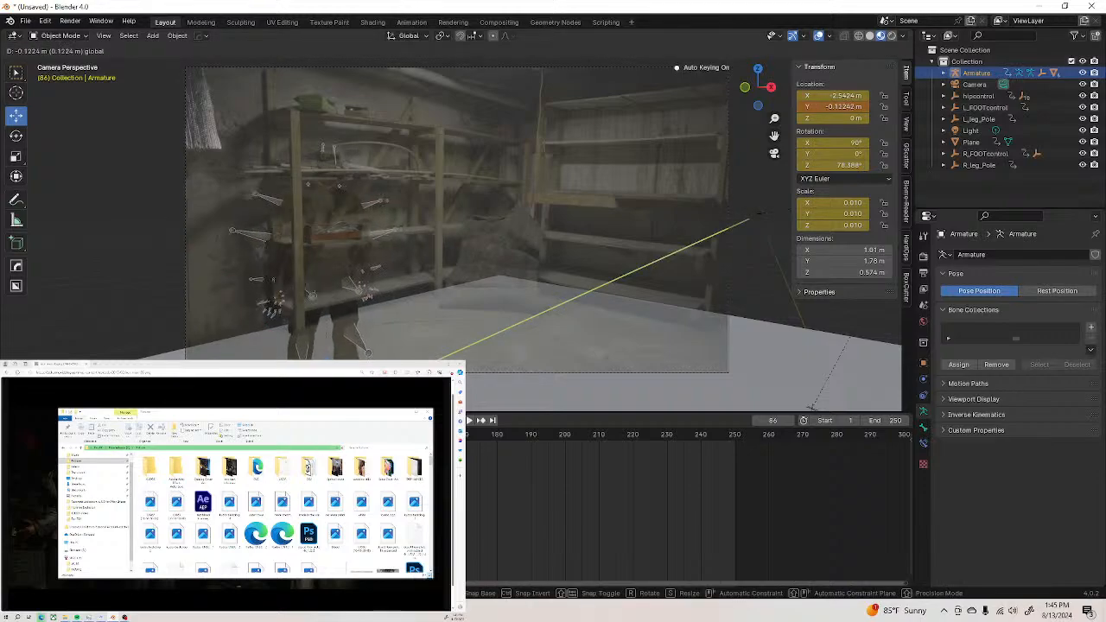
left_click(499, 331)
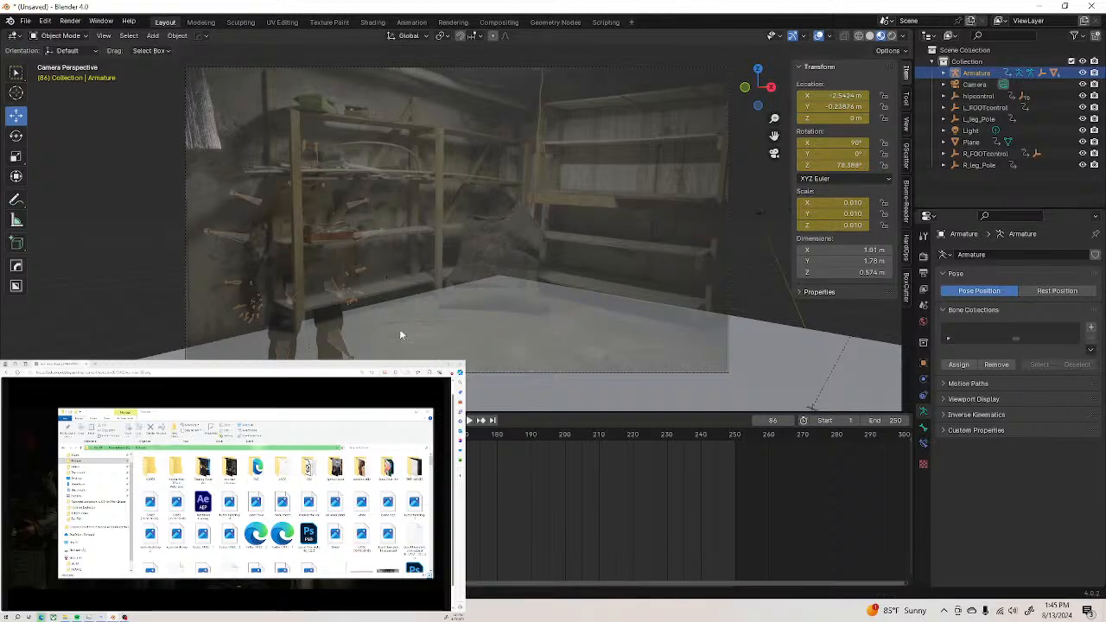
Move the armature to about X -3.14 m and scale it up uniformly to about 0.013
scroll(759, 212, "down", 2)
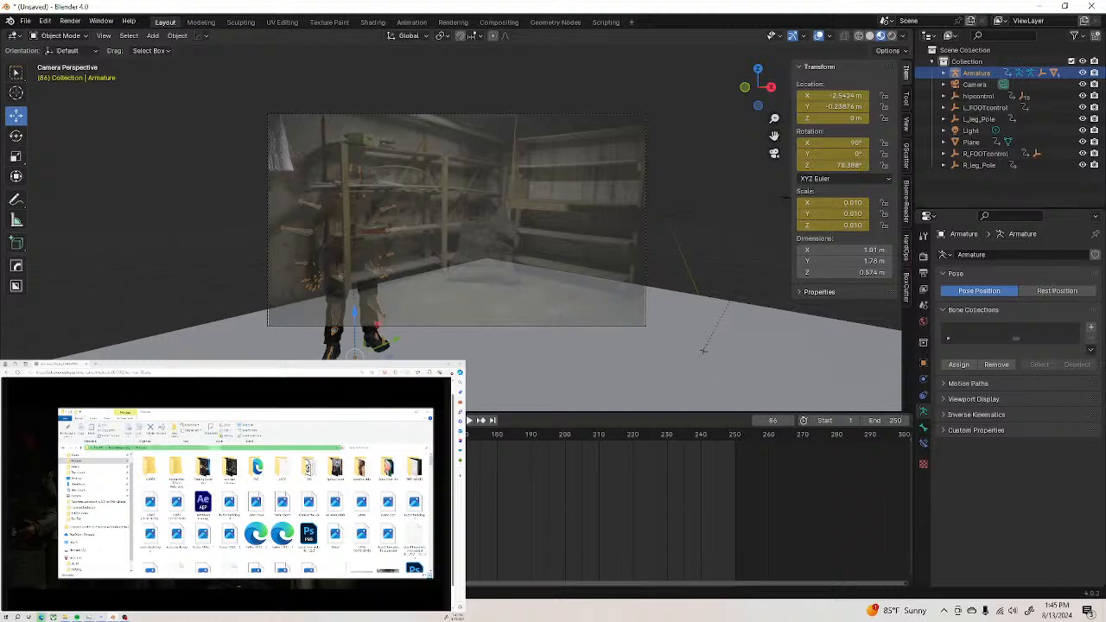
left_click_drag(355, 354, 347, 355)
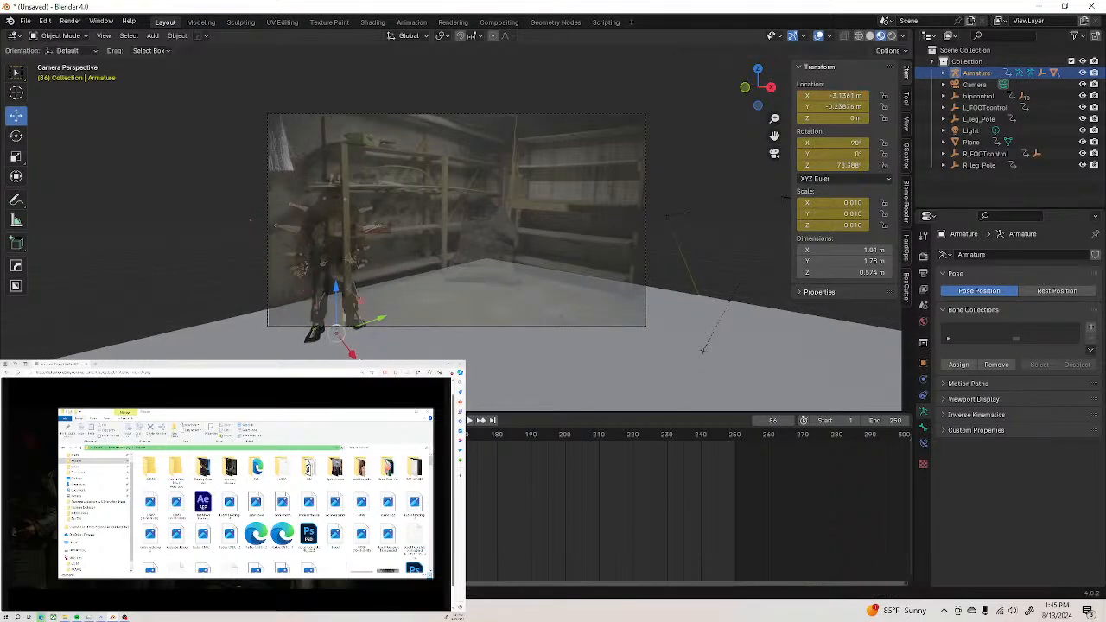
key("s")
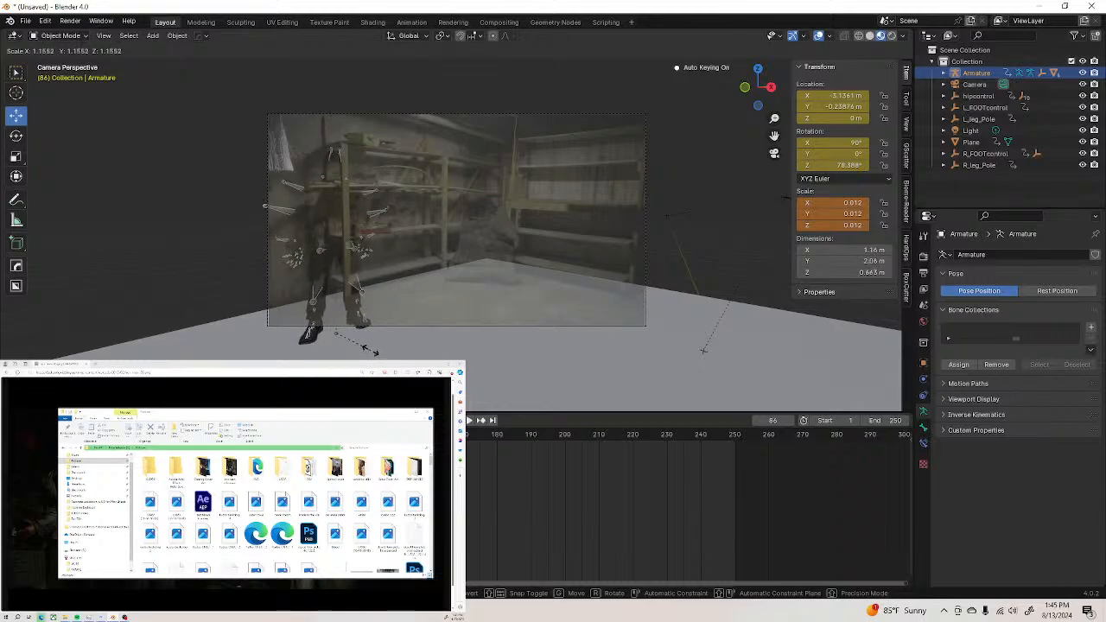
left_click(373, 351)
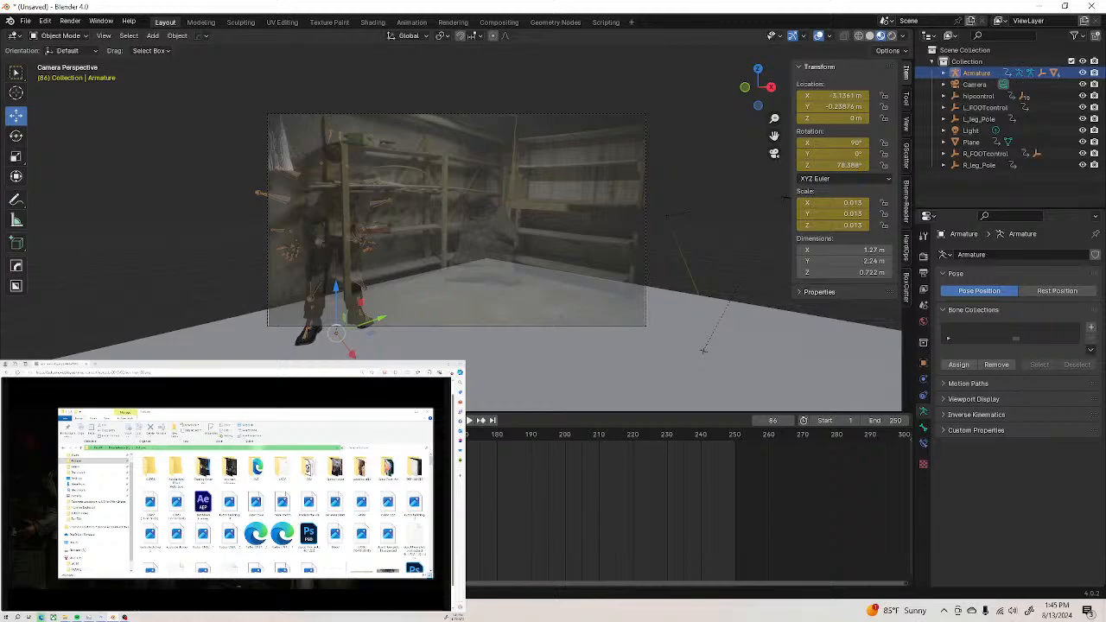
Select the floor plane and expand its object visibility settings
left_click(868, 365)
left_click(923, 364)
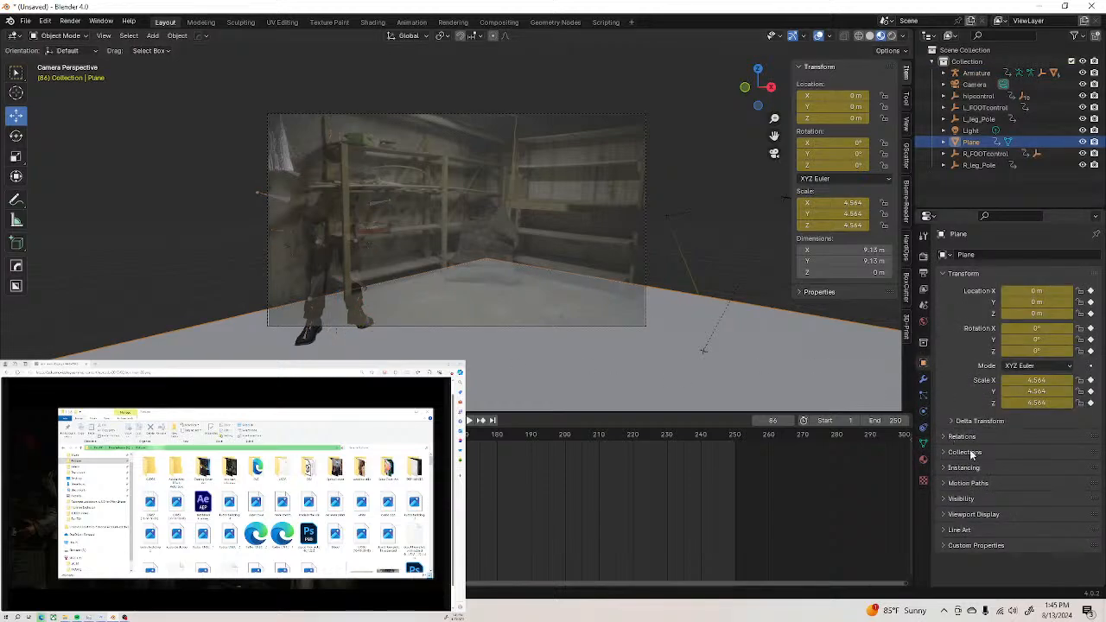
left_click(942, 497)
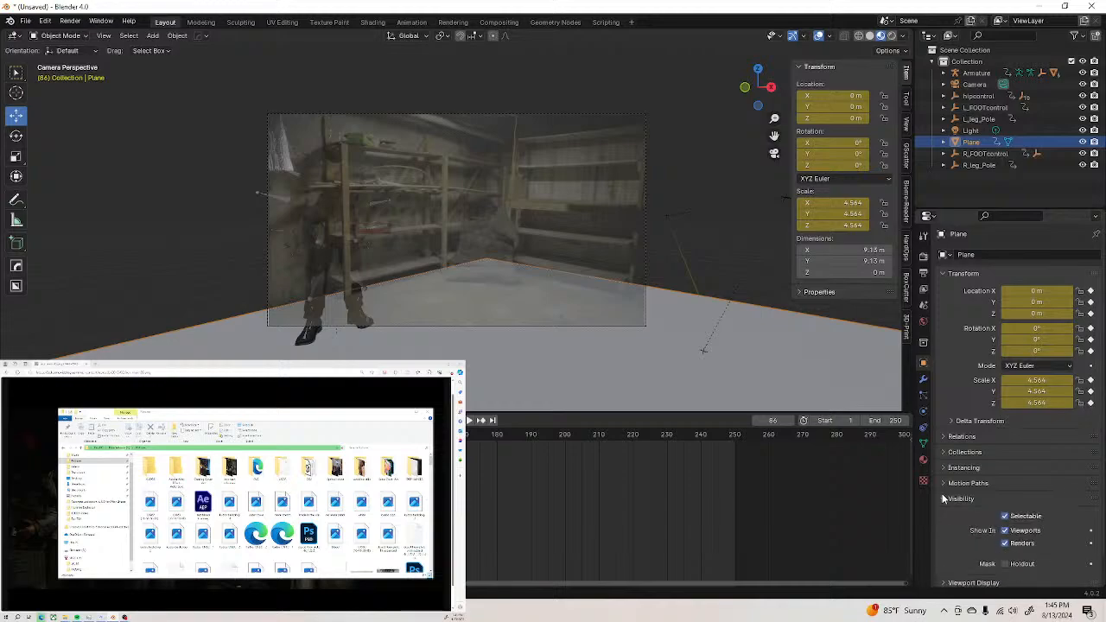
scroll(968, 499, "down", 1)
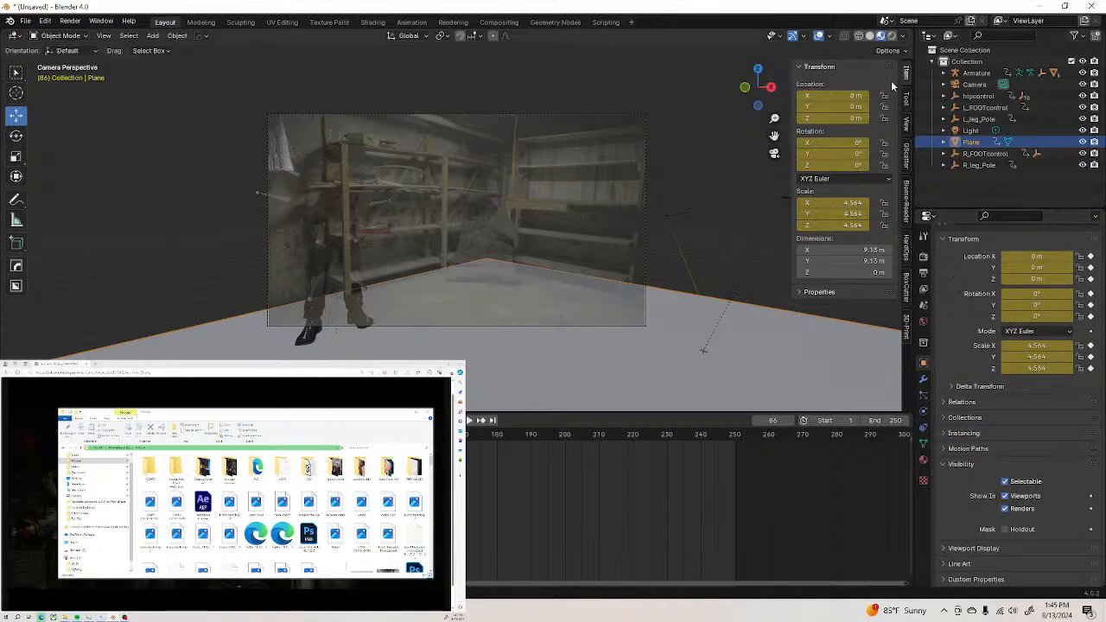
Change the scene's render engine to Cycles and its device to GPU Compute
left_click(923, 235)
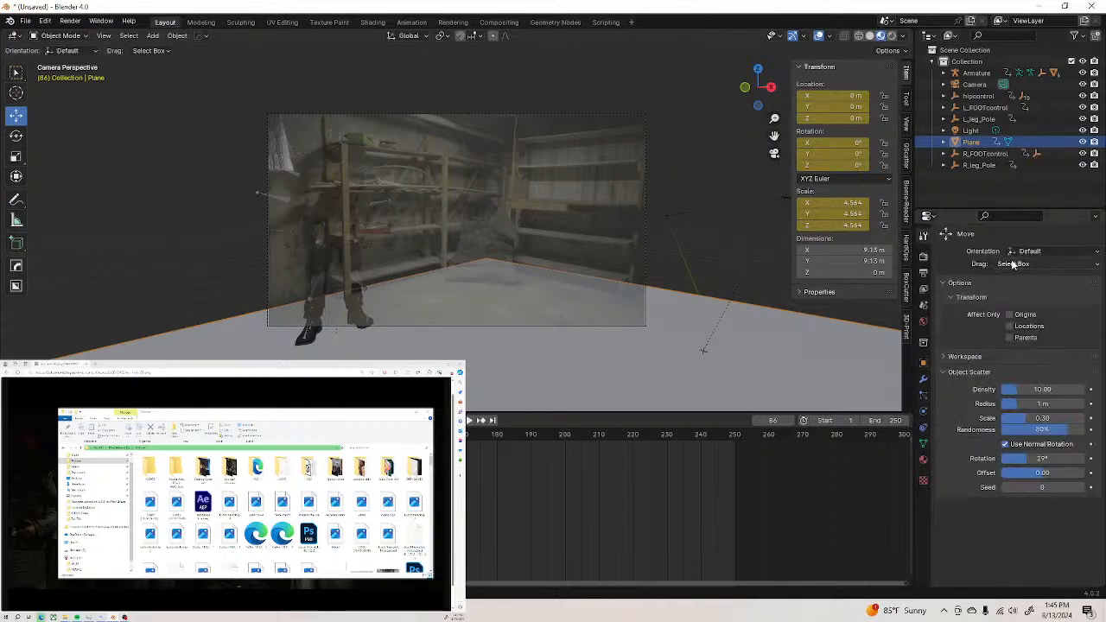
left_click(923, 255)
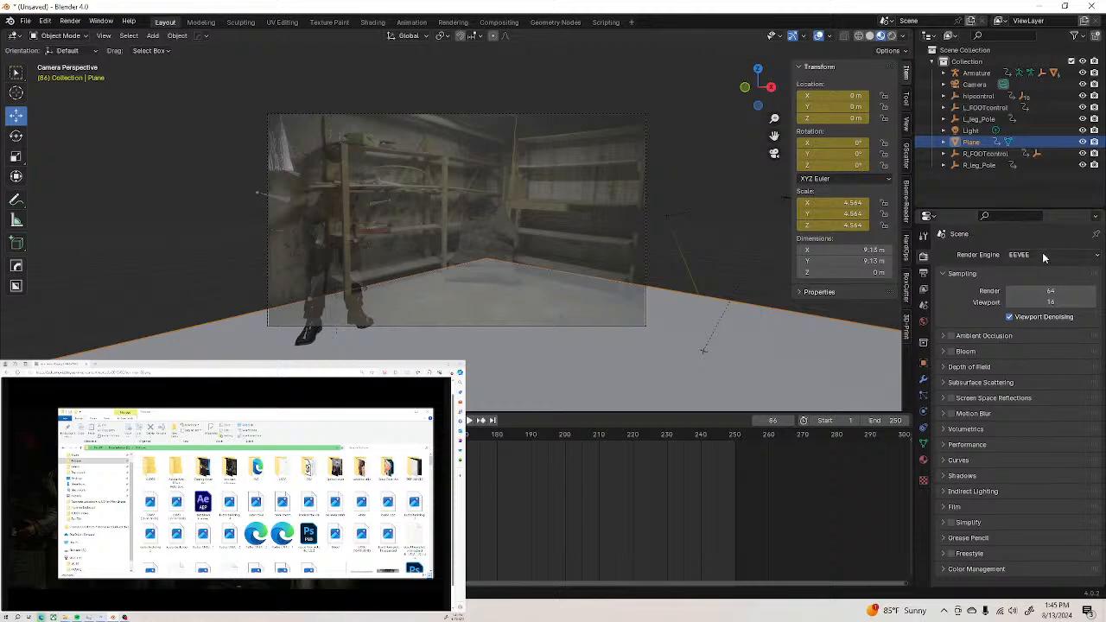
left_click(1042, 255)
left_click(1051, 290)
left_click(1050, 280)
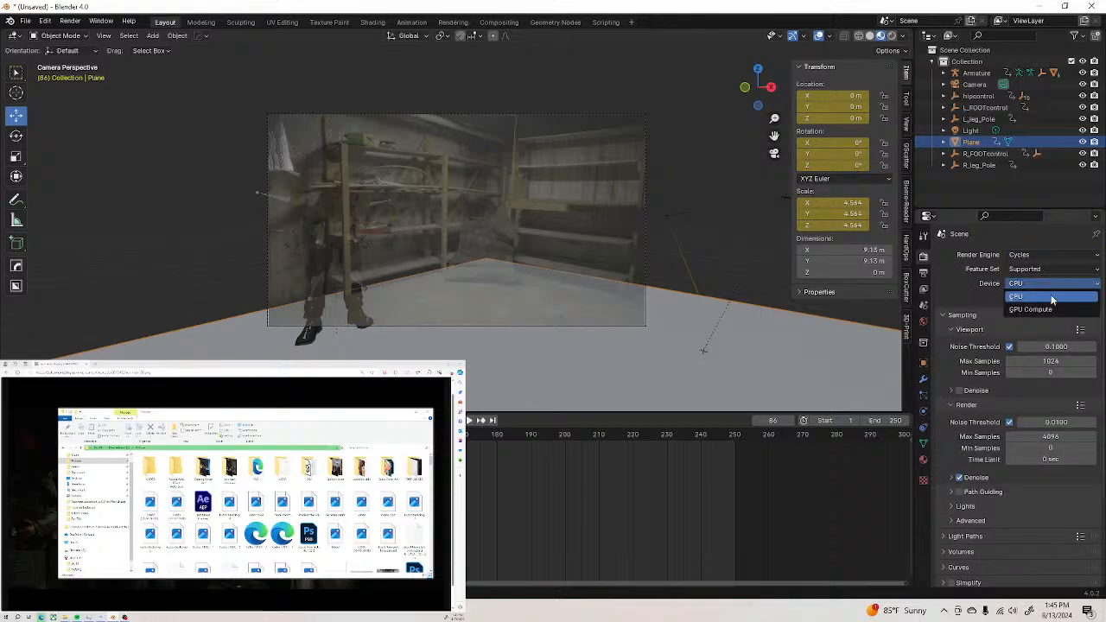
left_click(1045, 310)
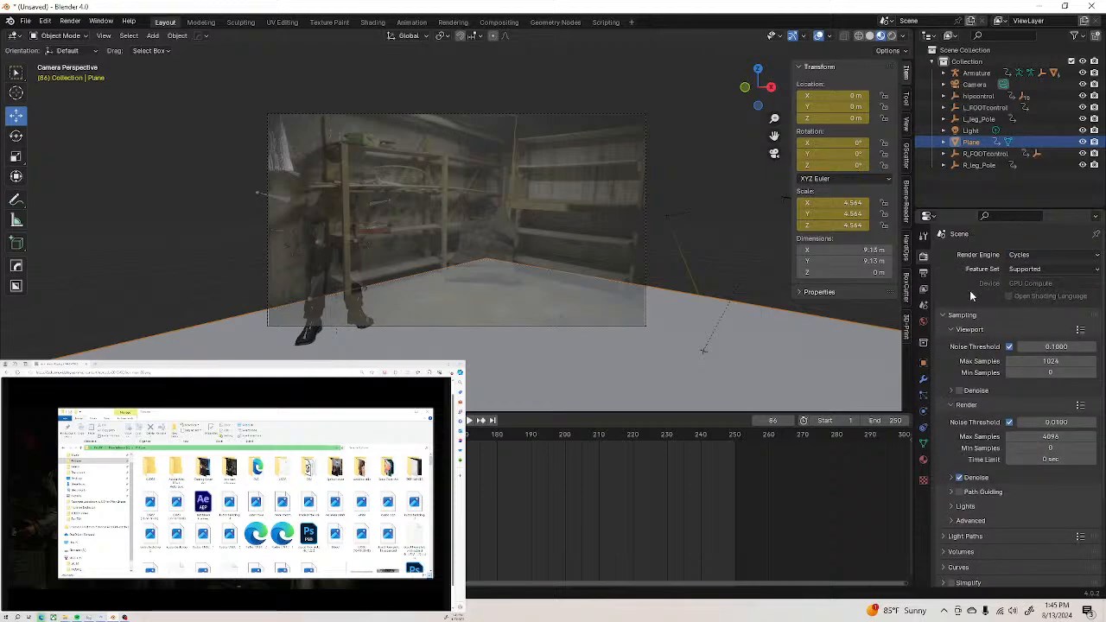
Enable Shadow Catcher in the floor plane's visibility settings
left_click(923, 363)
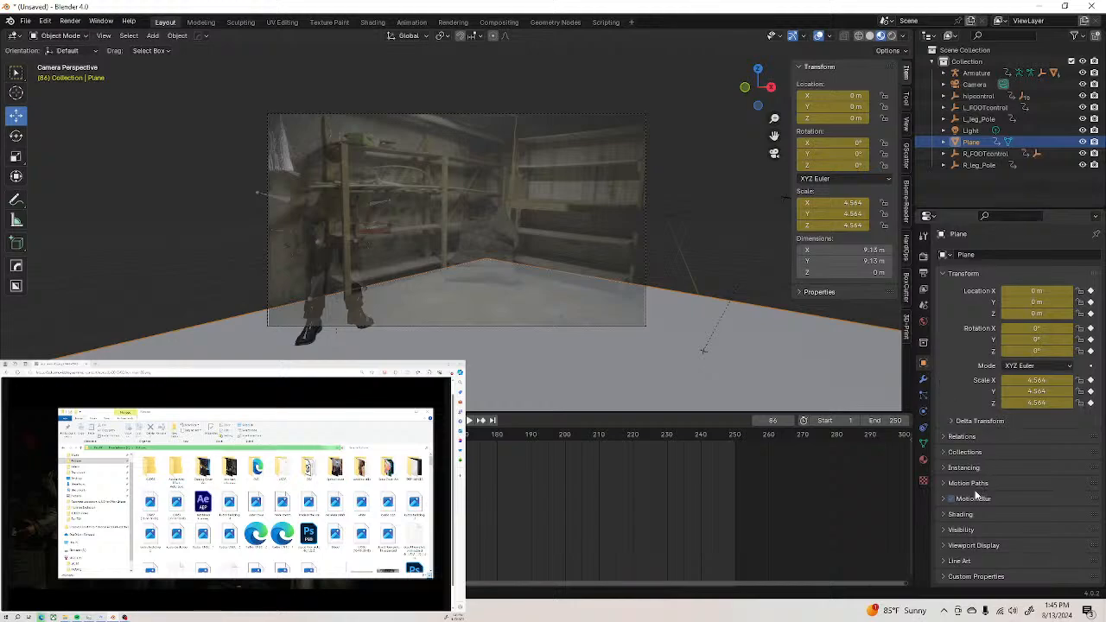
left_click(953, 529)
scroll(960, 544, "down", 3)
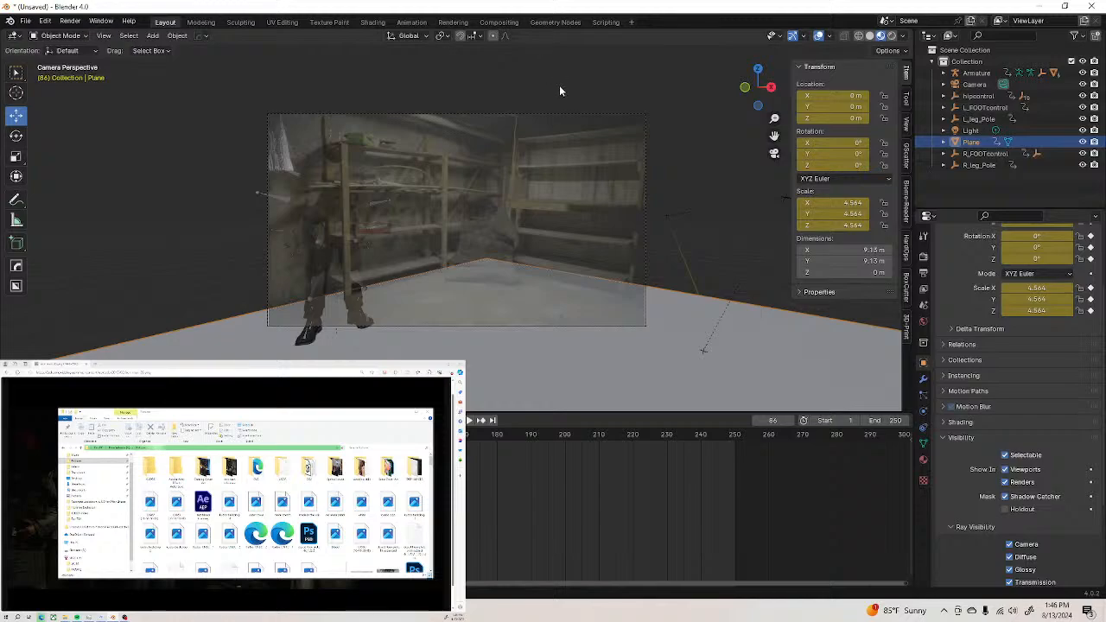
Add a point light at the world origin and leave the camera view to see the whole scene
left_click(152, 35)
mouse_move(184, 53)
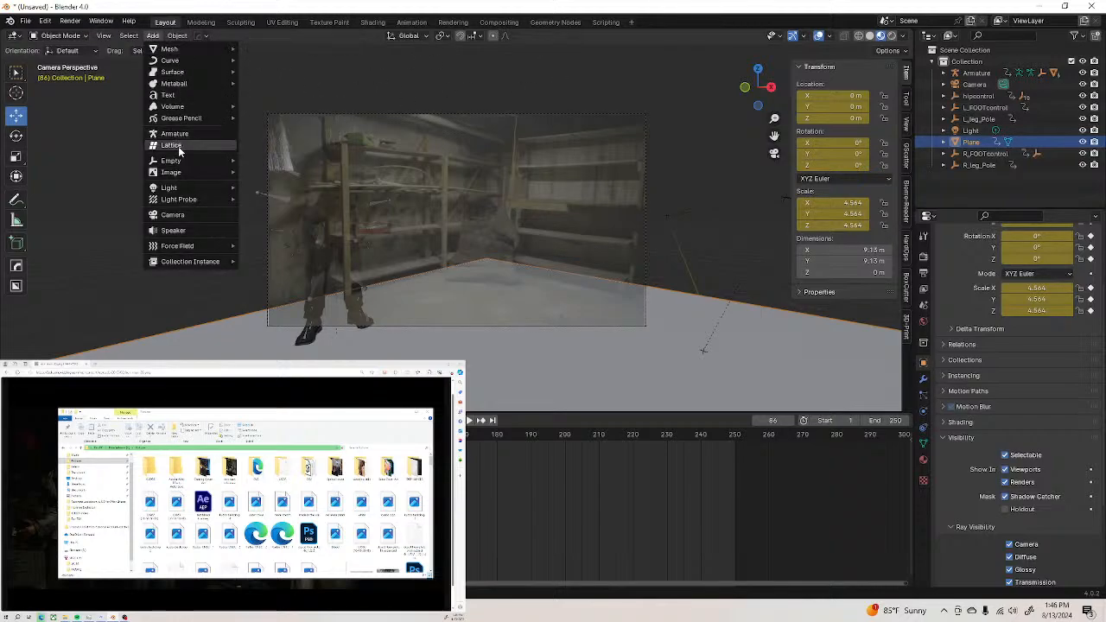
mouse_move(209, 189)
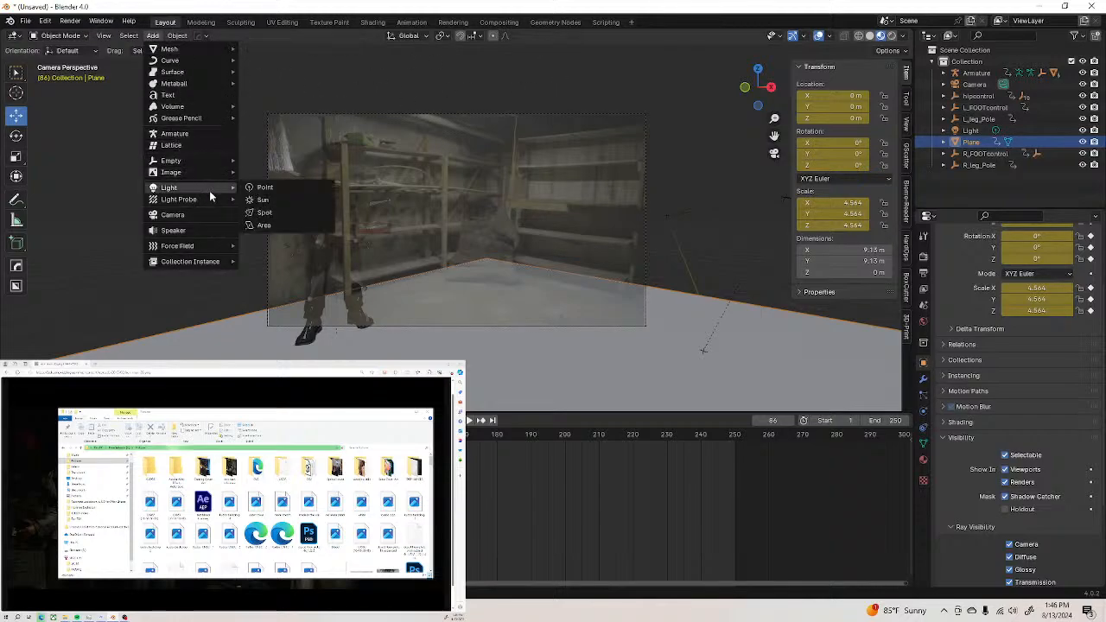
left_click(272, 188)
scroll(523, 195, "down", 6)
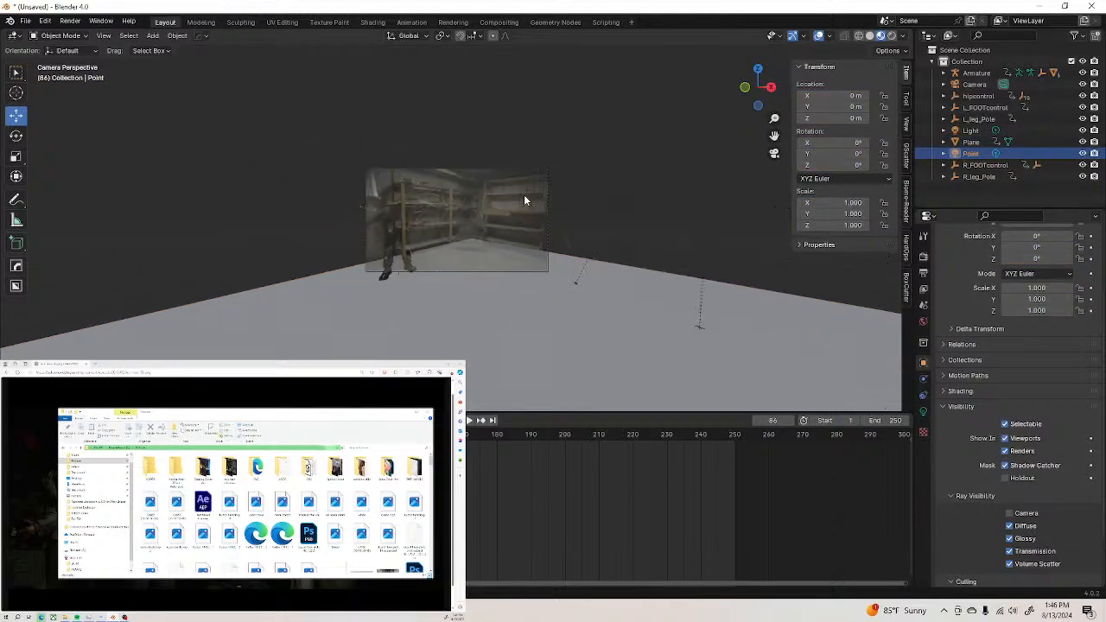
middle_click_drag(549, 169, 549, 176)
scroll(549, 176, "down", 6)
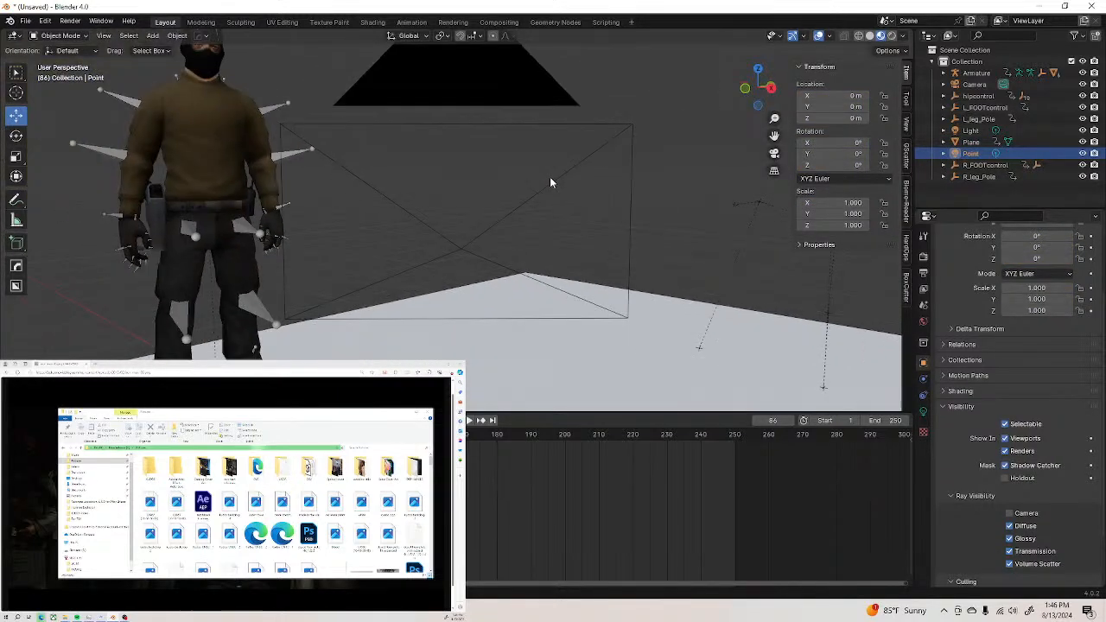
scroll(549, 182, "down", 4)
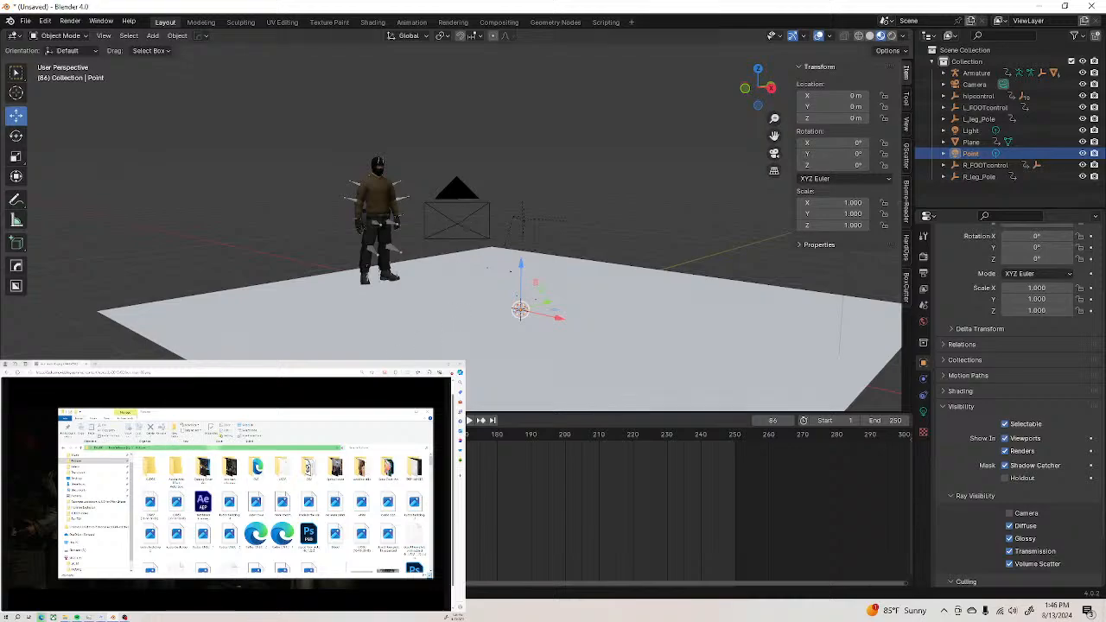
Play and scrub the character animation, stopping at frame 116
key("shift+ctrl+space")
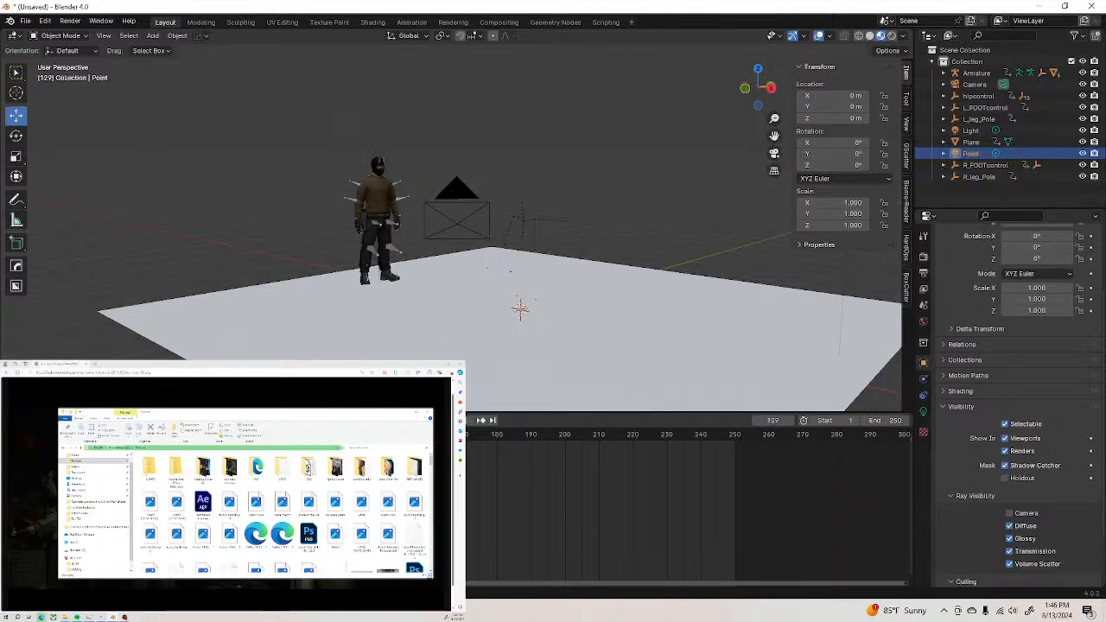
left_click_drag(501, 448, 202, 447)
key("space")
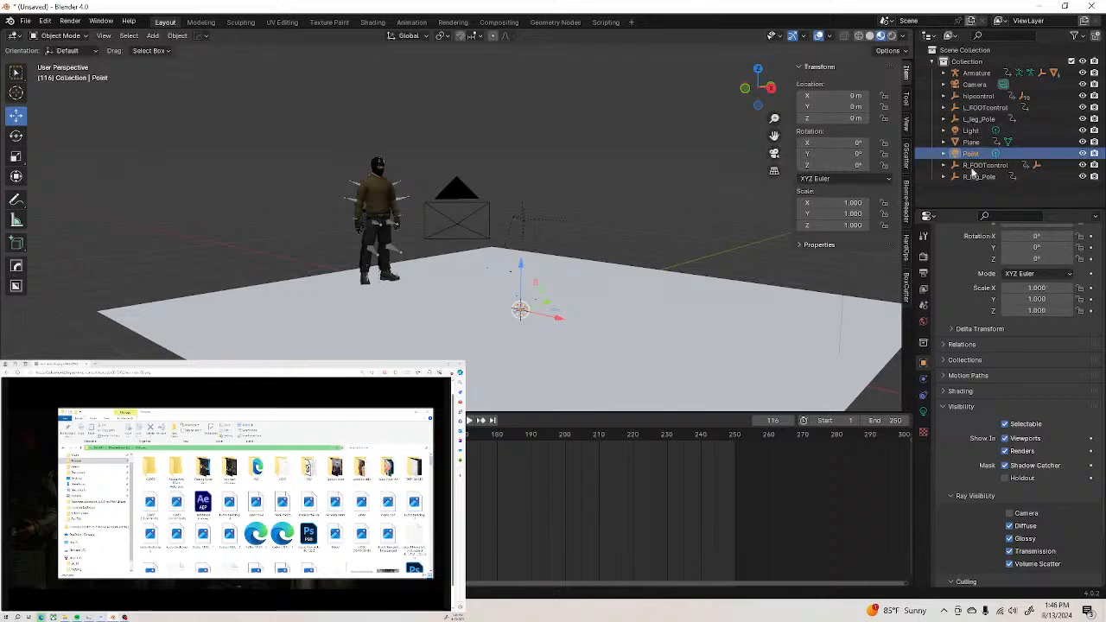
Move the original scene light behind the character to about X -3.54 m, Y 3.20 m, Z 1.57 m
scroll(570, 301, "down", 3)
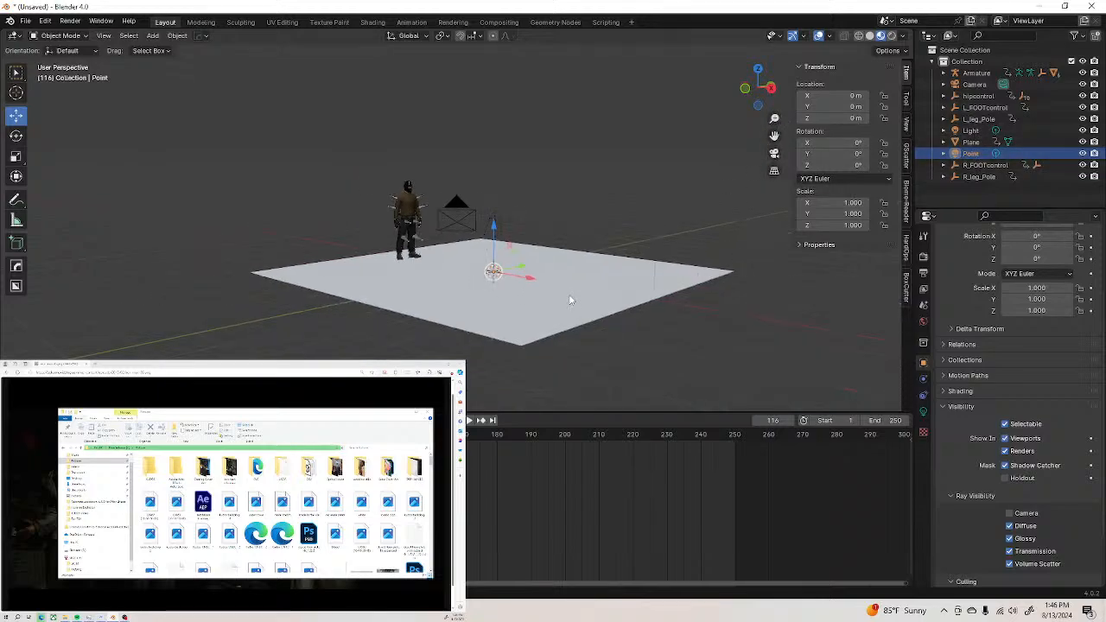
scroll(553, 276, "down", 2)
middle_click_drag(543, 264, 704, 164)
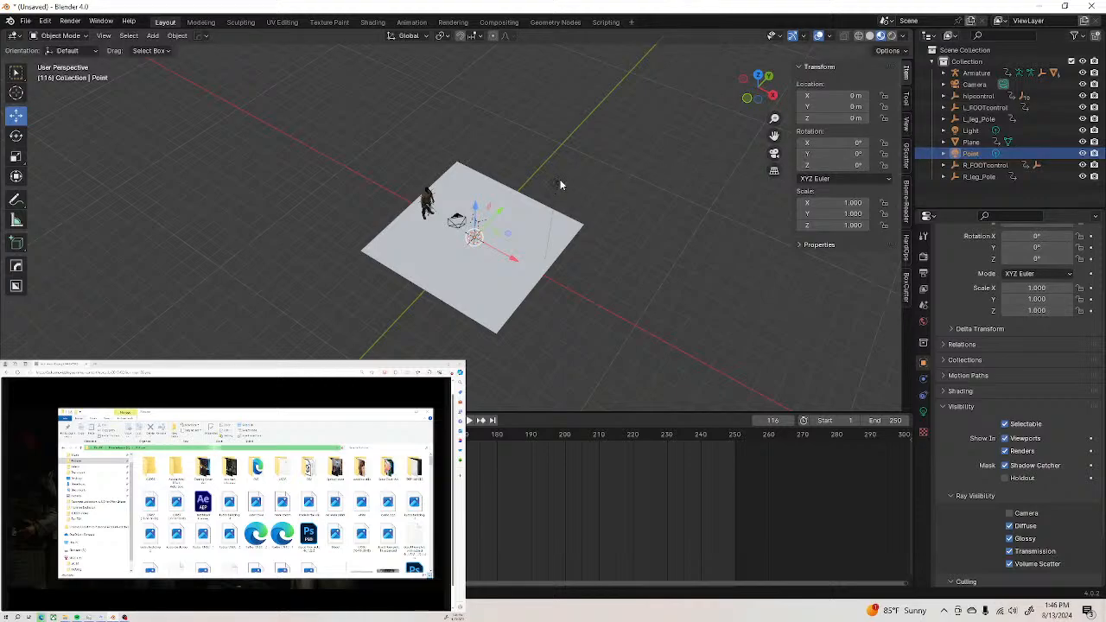
left_click(554, 183)
left_click_drag(598, 209, 486, 159)
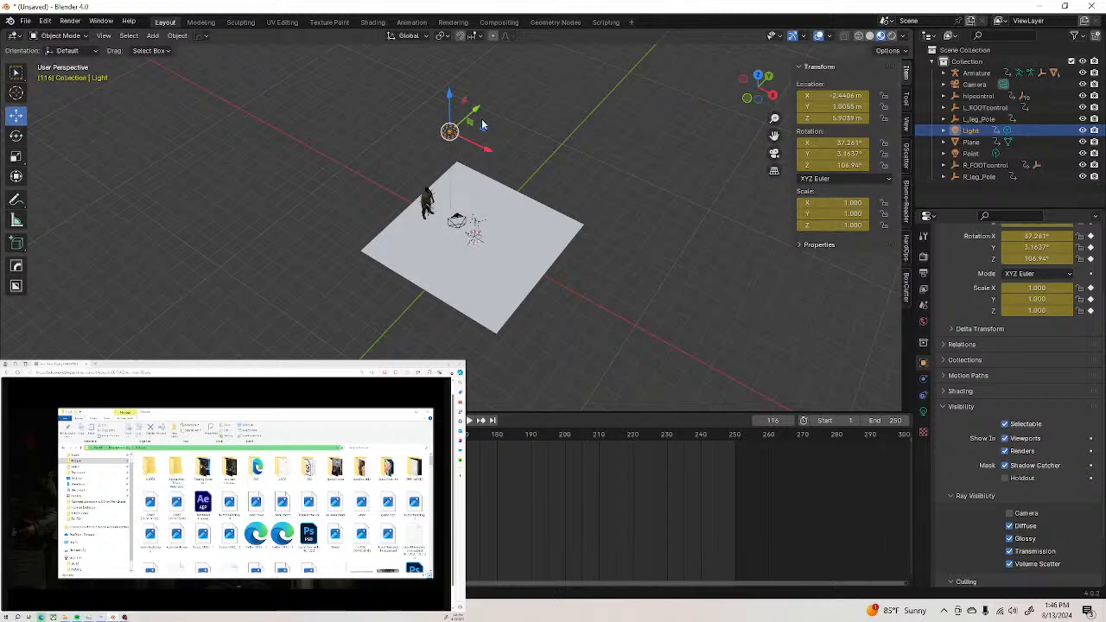
mouse_move(476, 113)
left_mouse_down()
mouse_move(499, 84)
mouse_move(509, 129)
mouse_move(487, 118)
left_mouse_up()
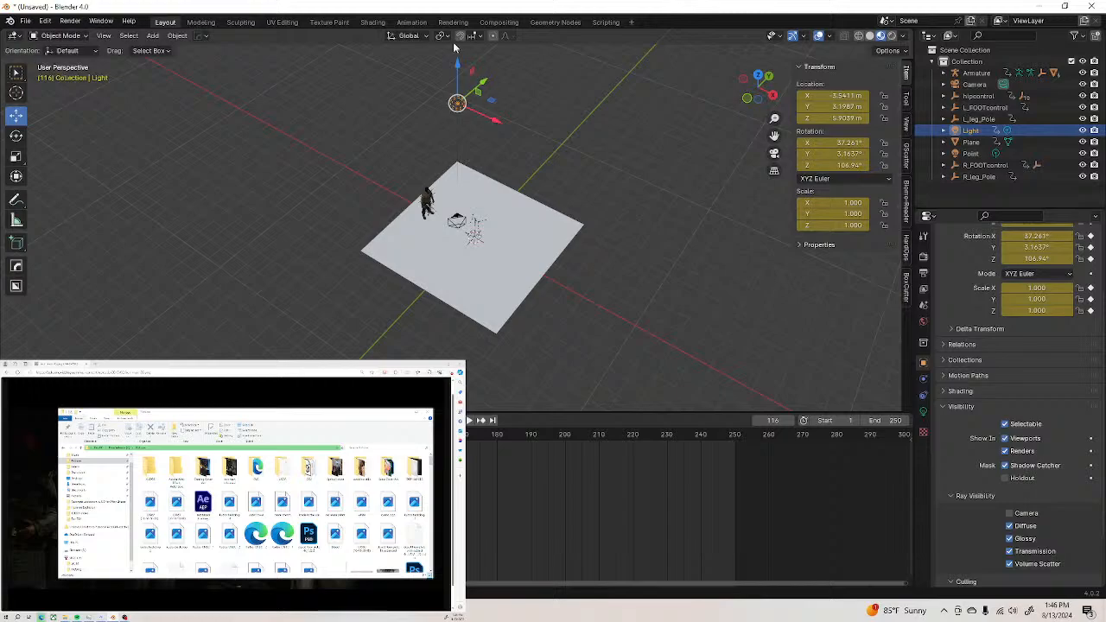
left_click_drag(458, 68, 467, 126)
Return to the camera view and reposition the light at about X -3.17 m, Y 2.24 m, Z 3.96 m
left_click(774, 153)
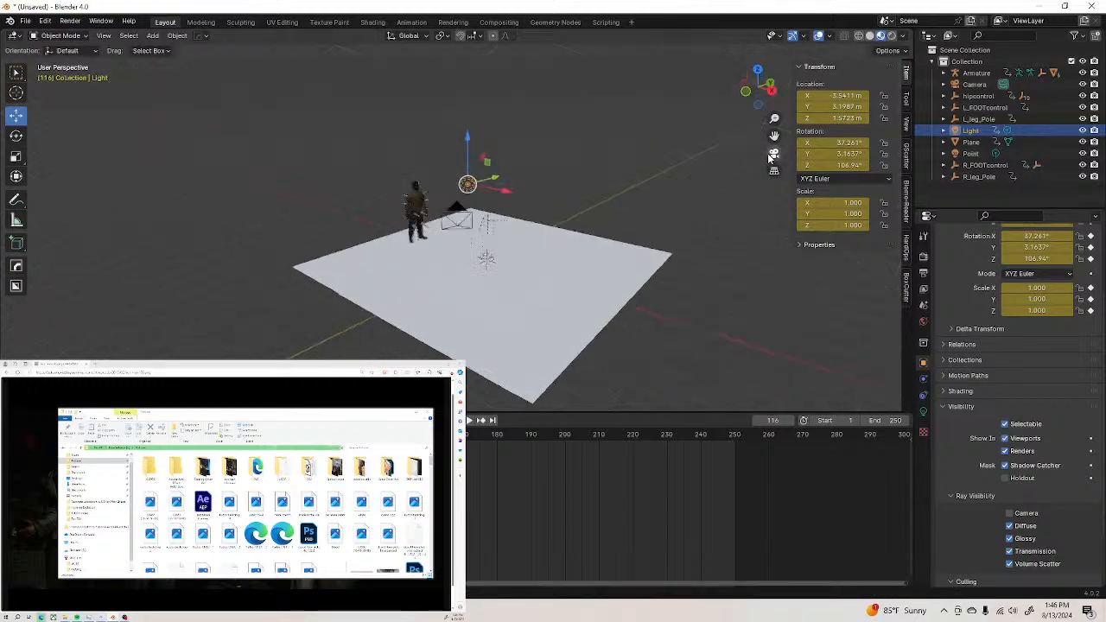
left_click_drag(470, 165, 468, 121)
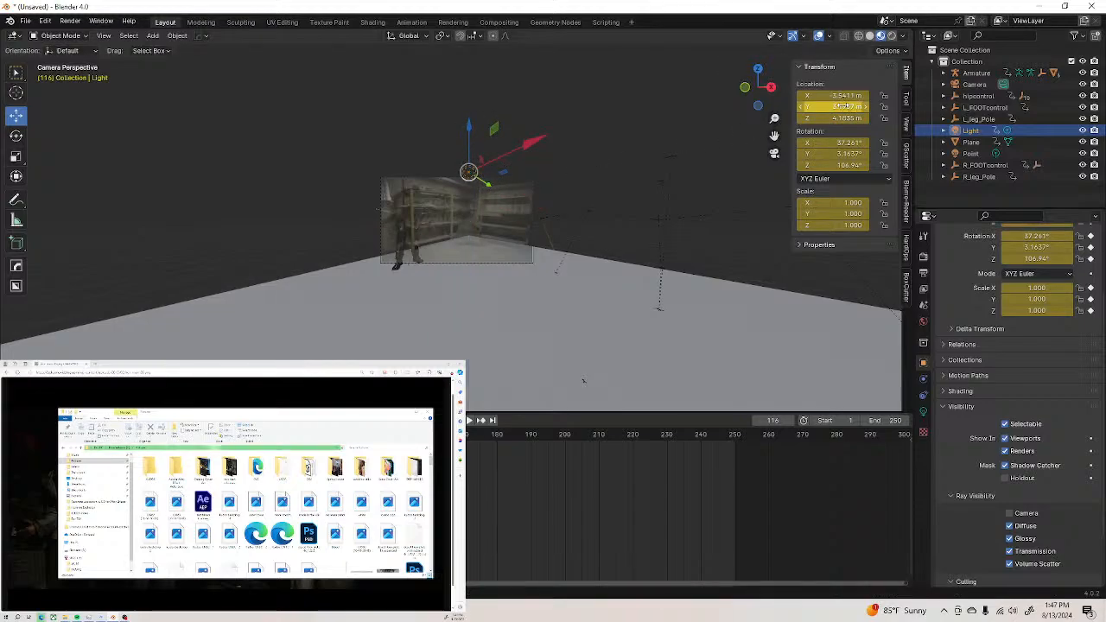
left_click_drag(833, 106, 751, 106)
scroll(547, 199, "up", 5)
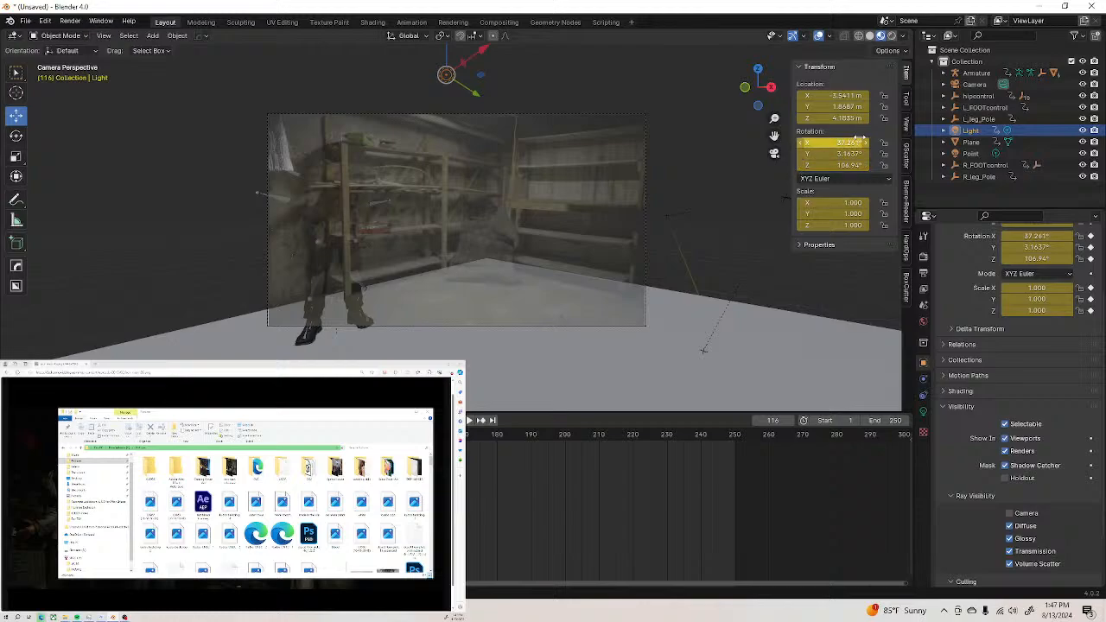
left_click_drag(839, 95, 842, 119)
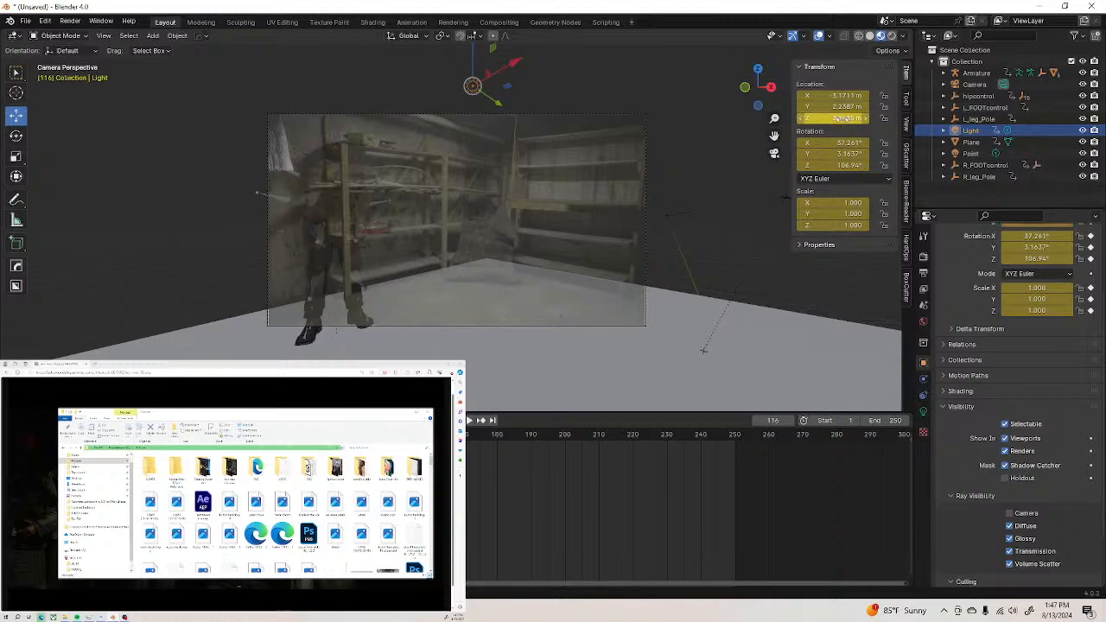
Switch the viewport to rendered shading and lower the opacity of the camera's background image
left_click(890, 39)
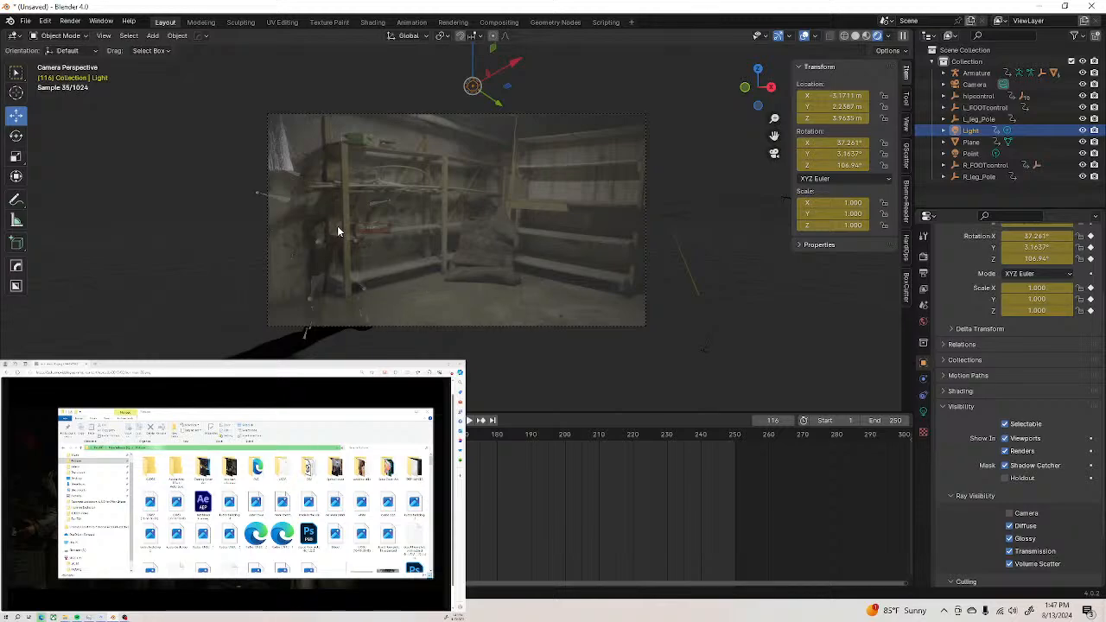
scroll(341, 231, "up", 1)
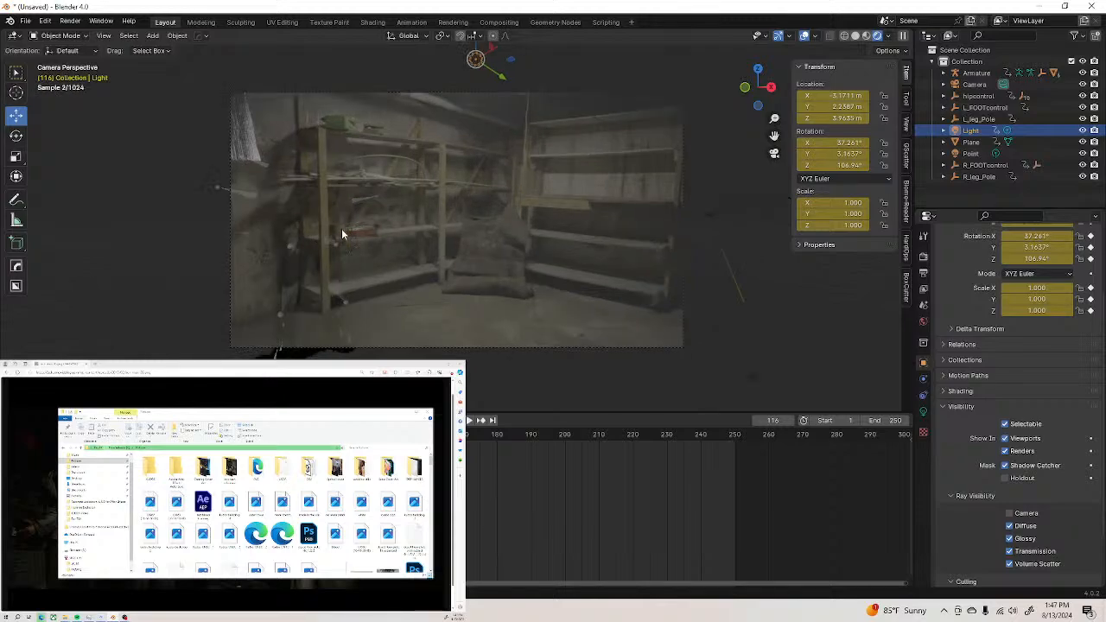
left_click(681, 296)
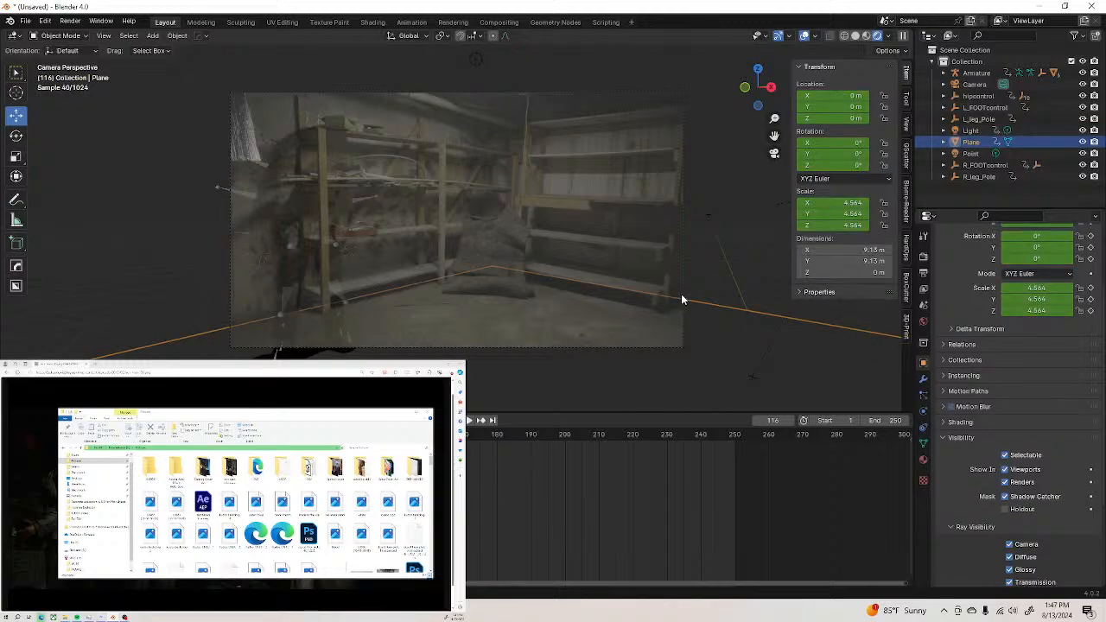
left_click(683, 289)
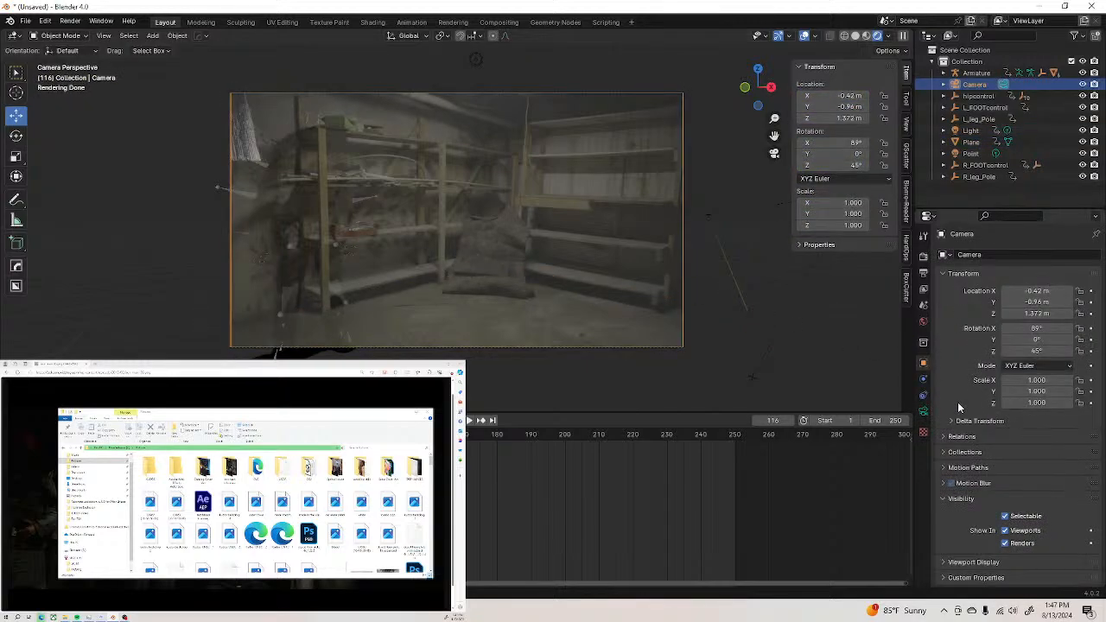
left_click(922, 412)
scroll(1061, 513, "down", 2)
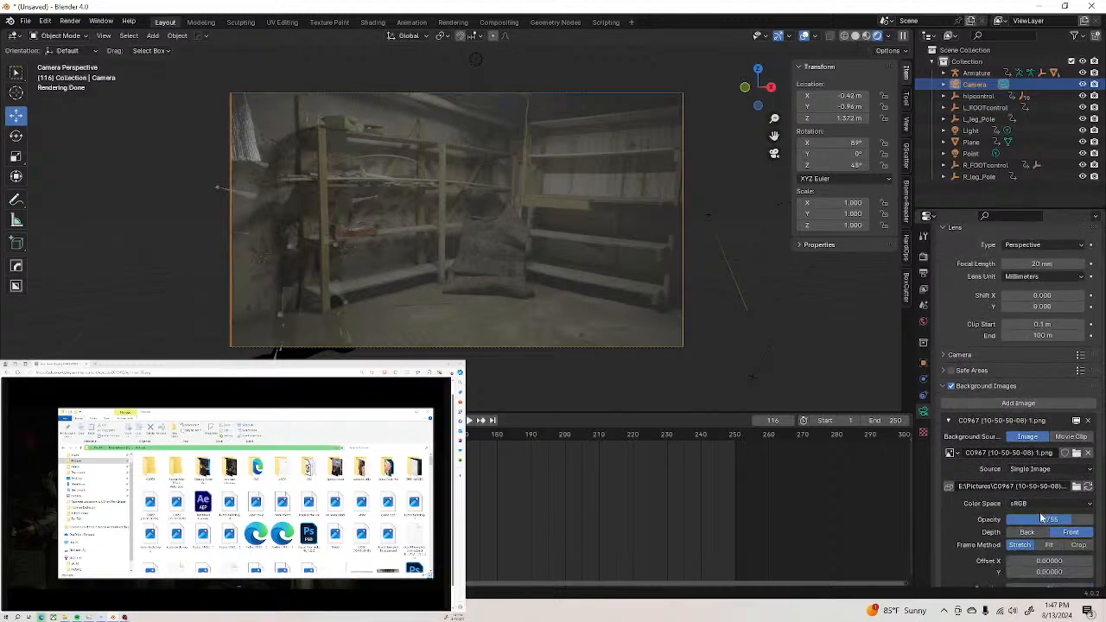
mouse_move(1061, 527)
left_mouse_down()
mouse_move(1036, 520)
mouse_move(1047, 519)
left_mouse_up()
Try rotating the character mesh around the global Z axis, and undo the rotation
left_click(326, 204)
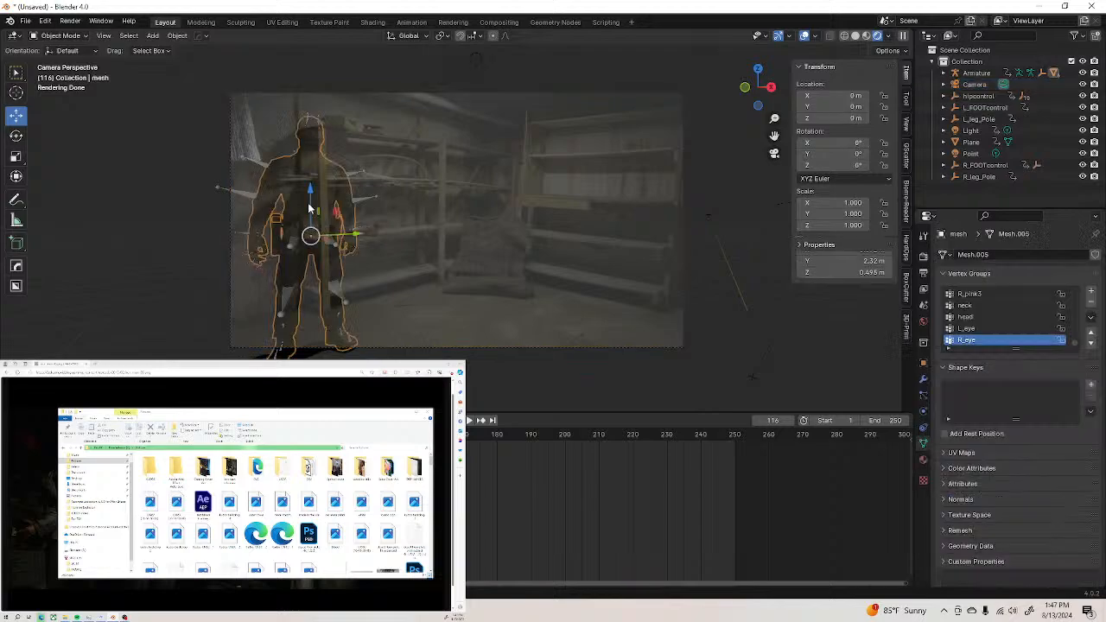
key("r")
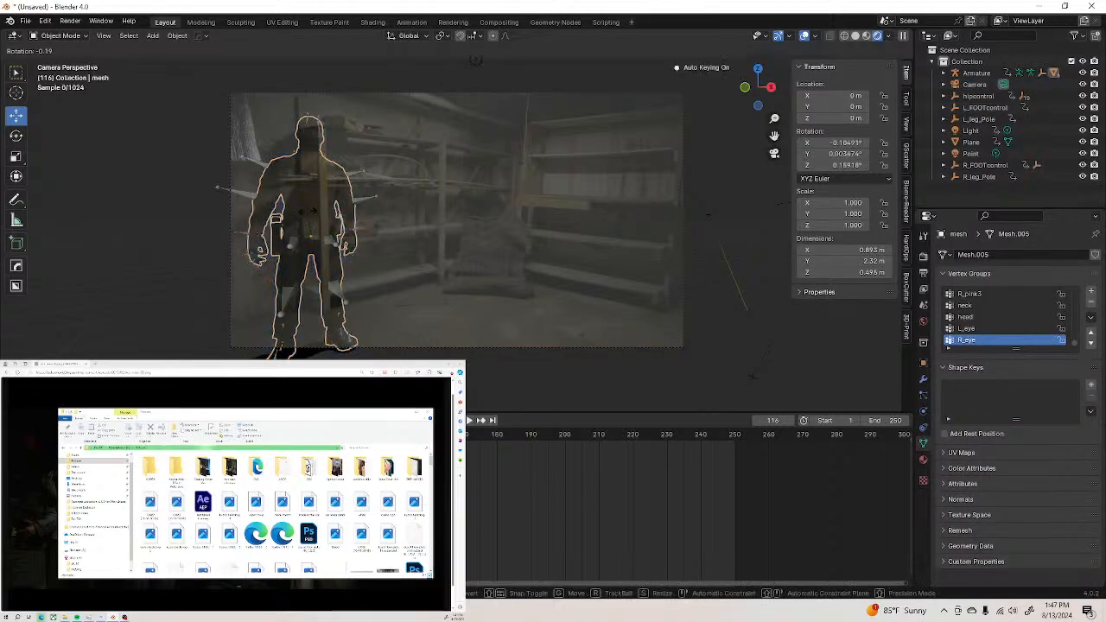
key("z")
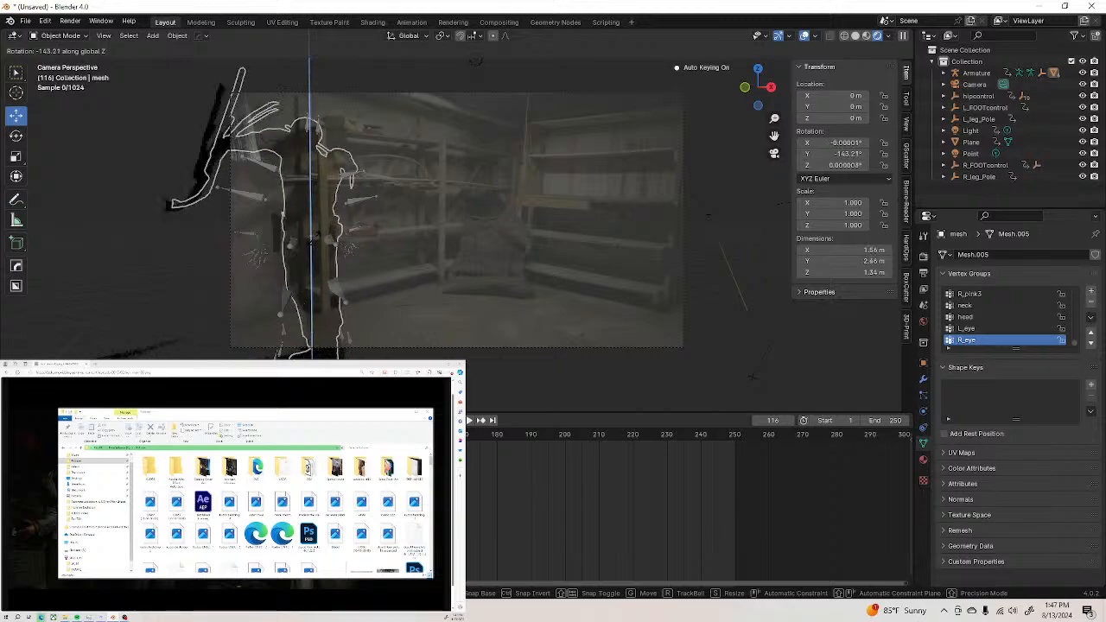
left_click(295, 240)
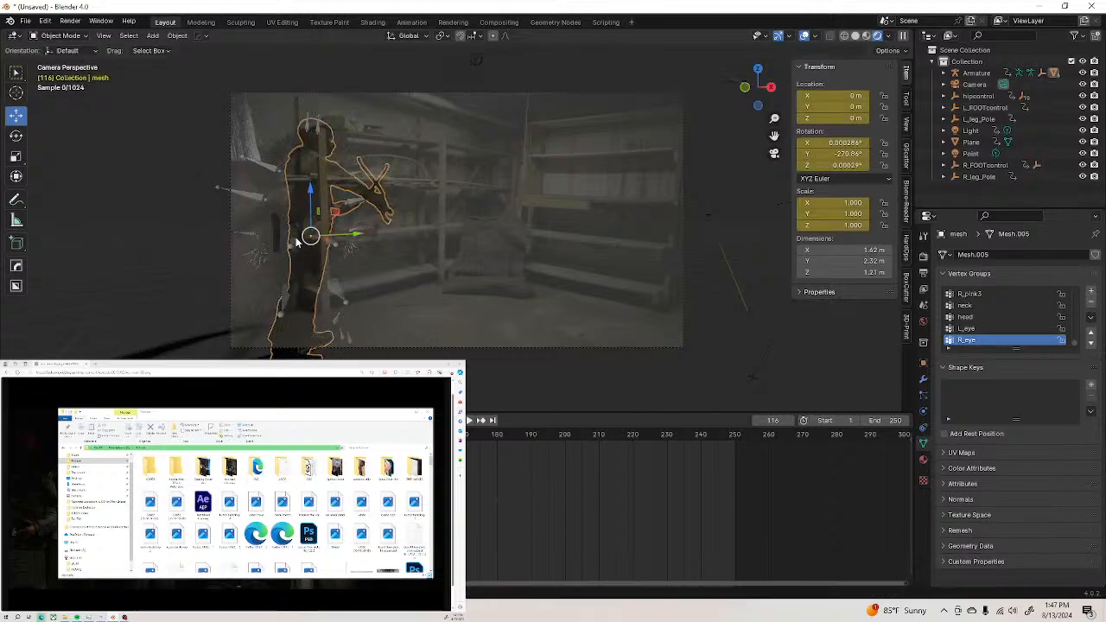
key("ctrl+z")
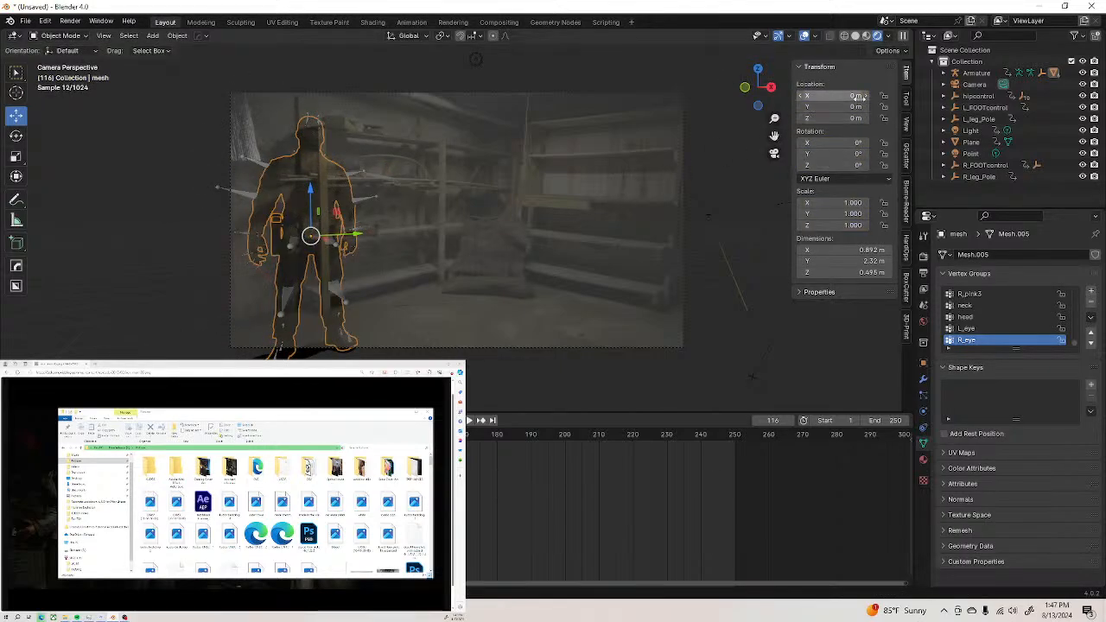
Rotate the armature around the global Z axis to a Z rotation of about 90.6°
left_click(976, 73)
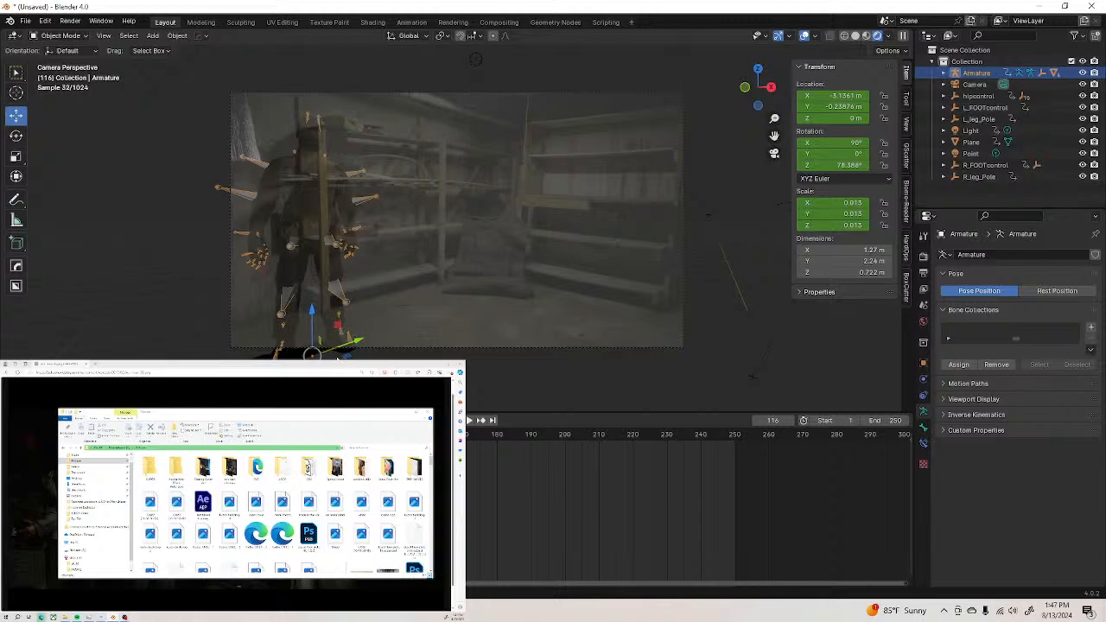
key("r")
key("z")
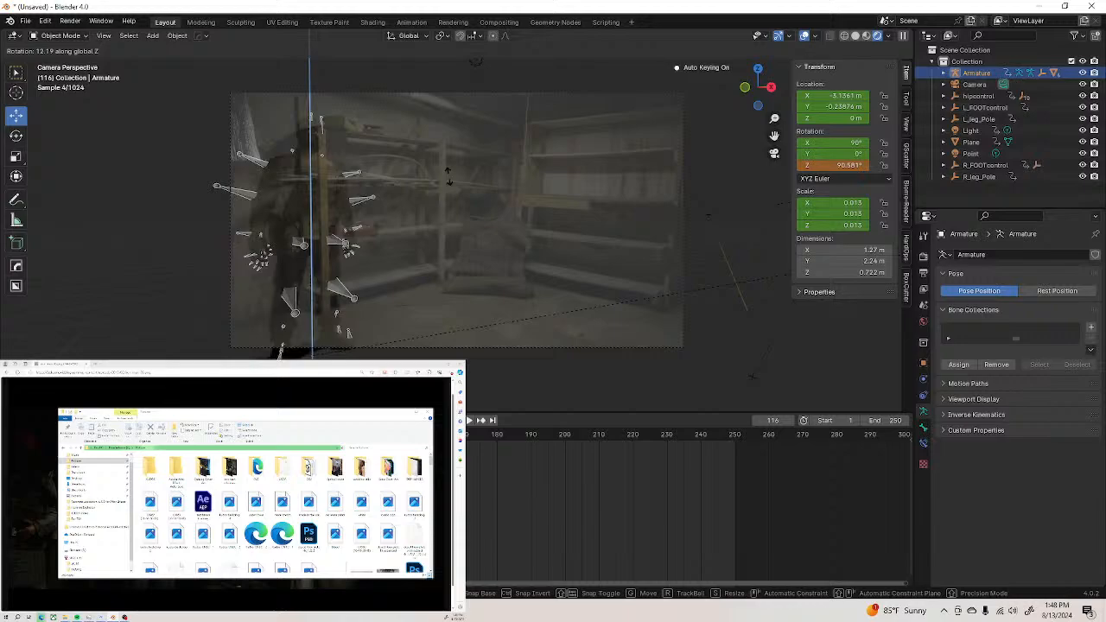
right_click(447, 177)
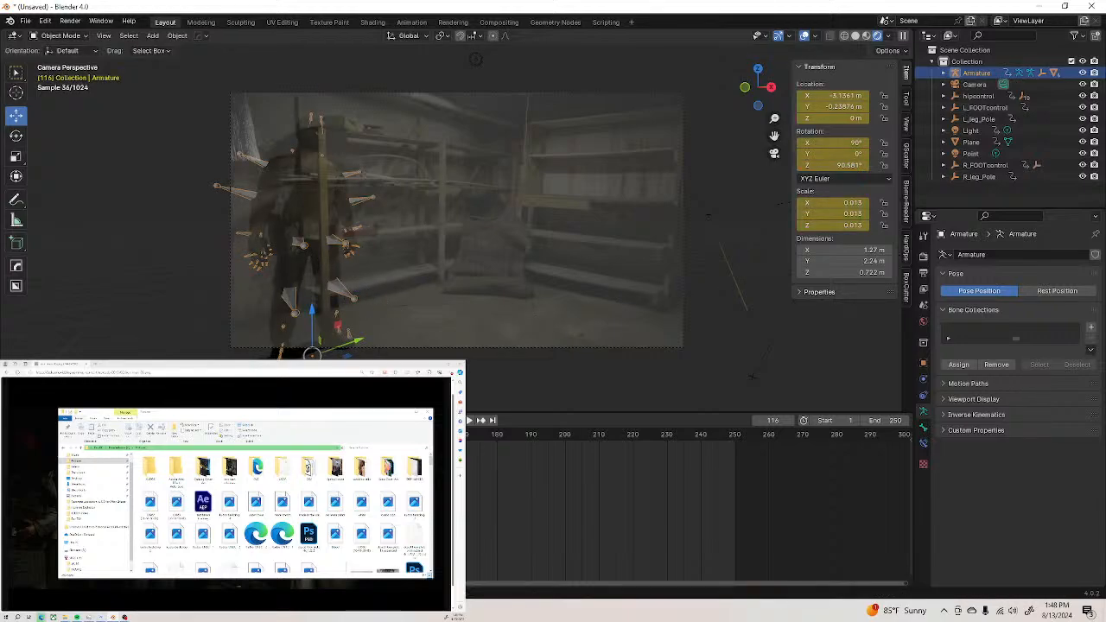
Move the armature along the global X axis to an X location of about -3.37 m
key("g")
key("x")
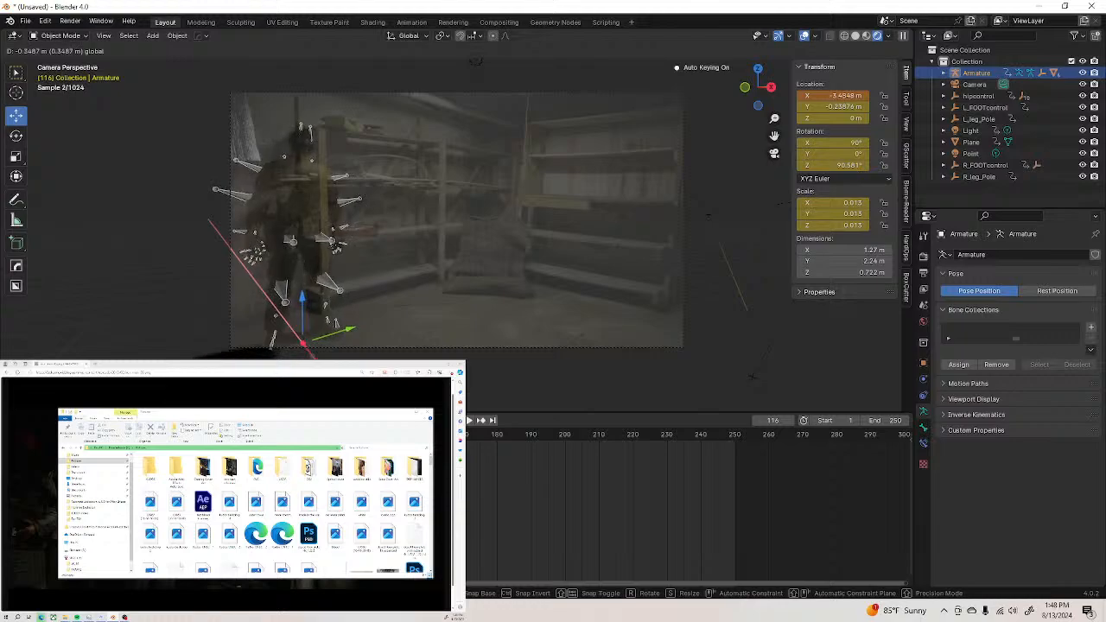
left_click(306, 347)
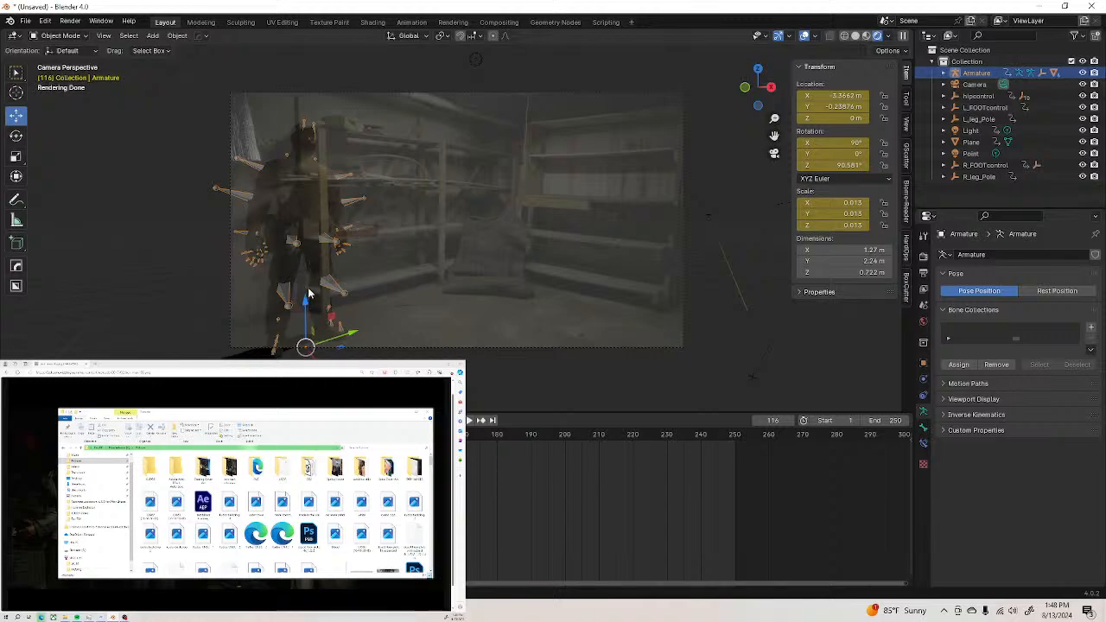
Play the animation in reverse and scrub through it to check the character's placement, stopping at frame 109
key("shift+ctrl+space")
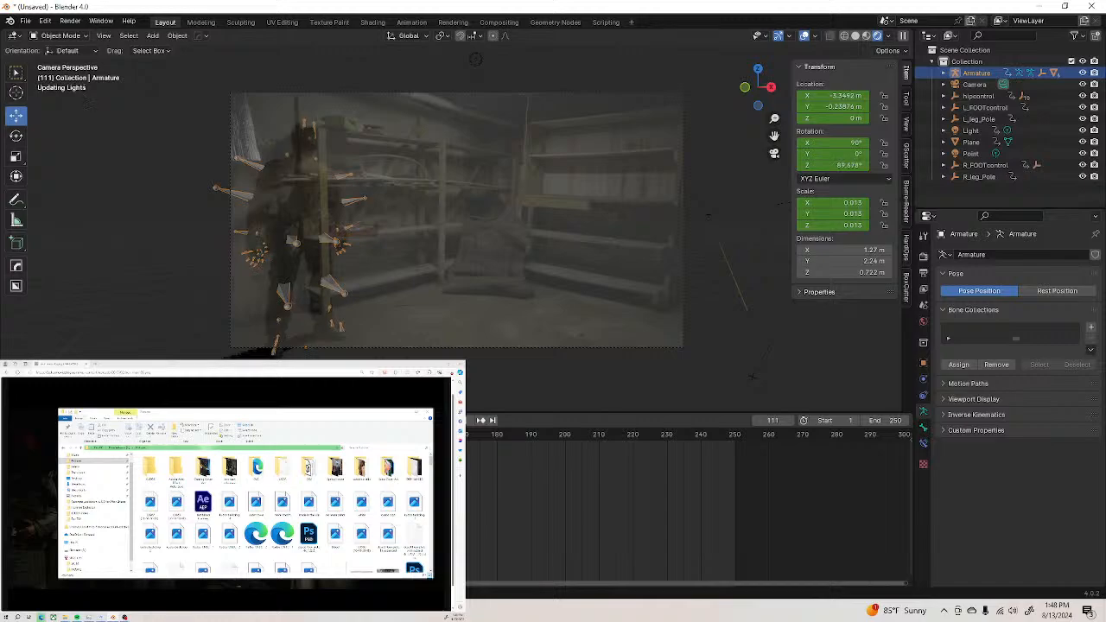
left_click_drag(199, 435, 184, 435)
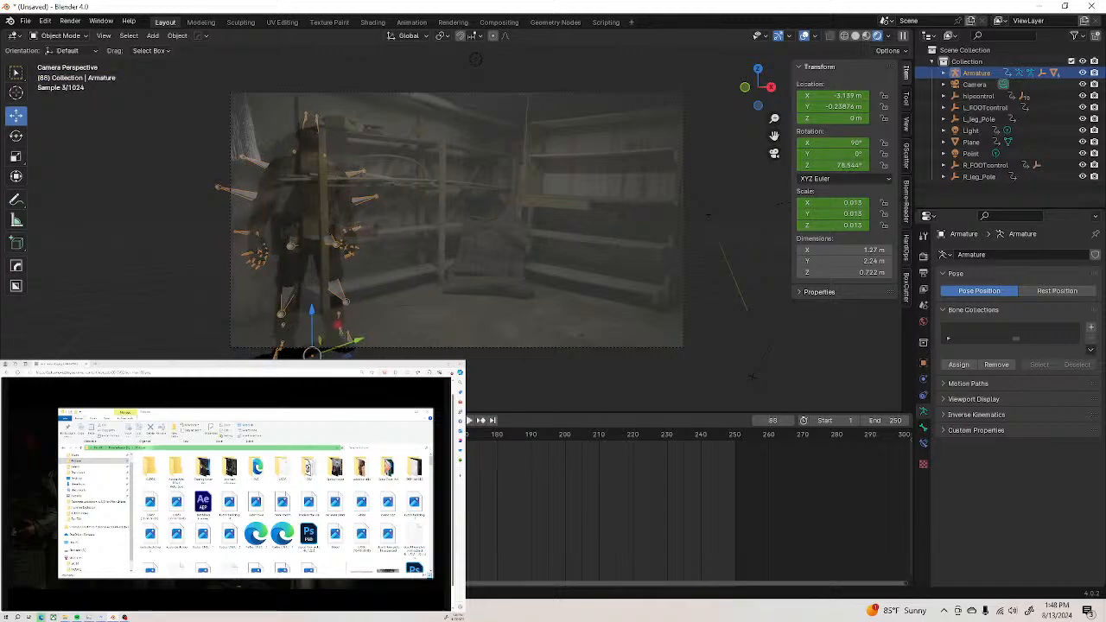
key("shift+ctrl+space")
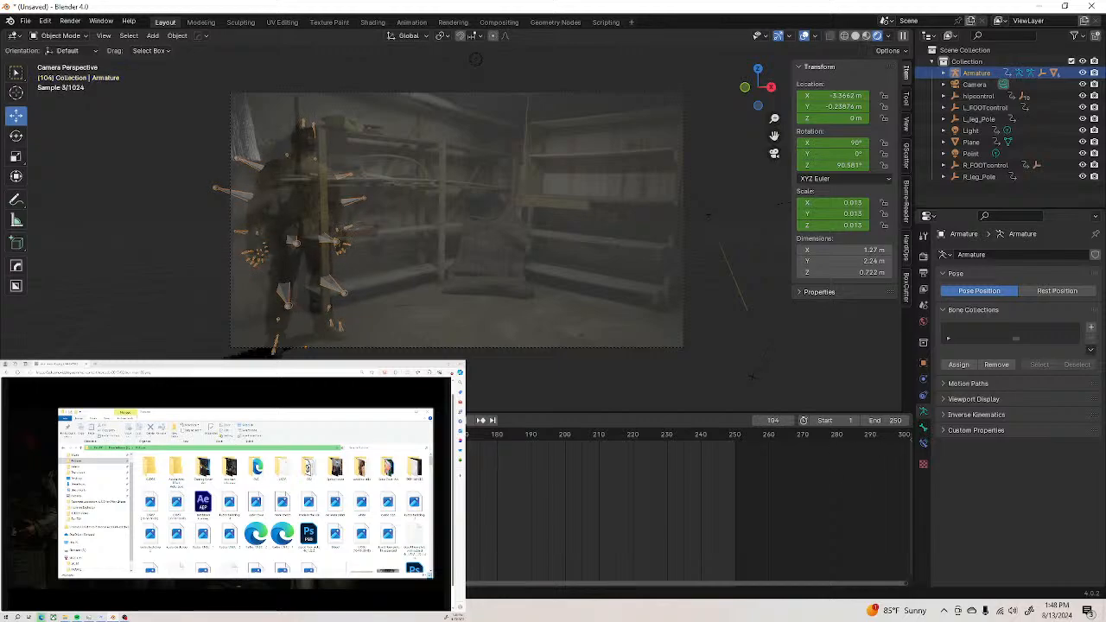
key("space")
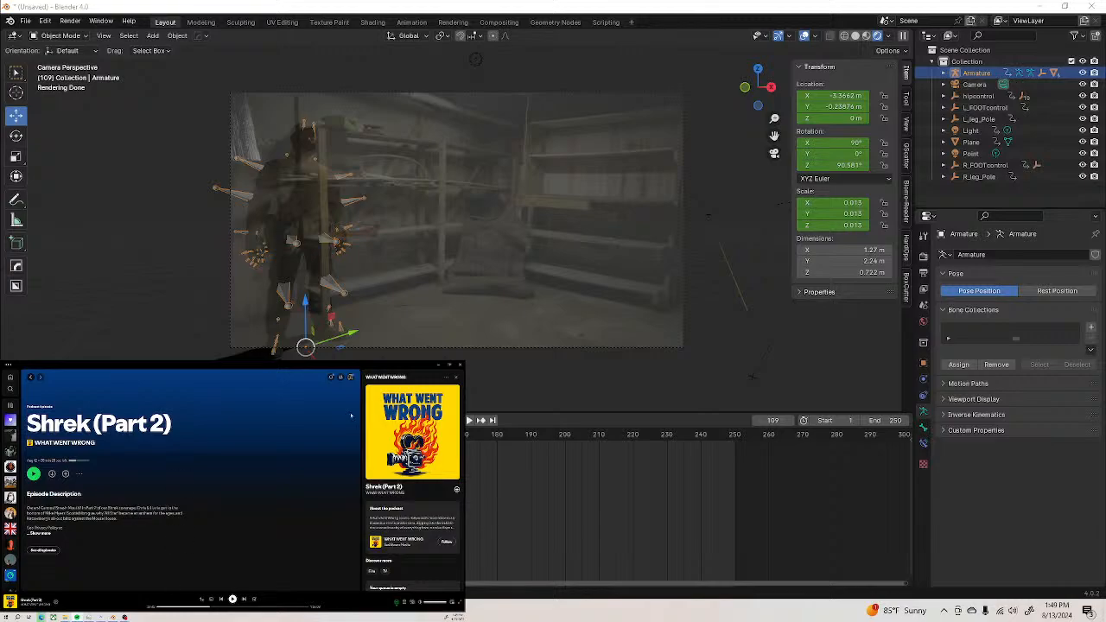
Render frame 109 as a still image and open the image commands for the render result
left_click(70, 21)
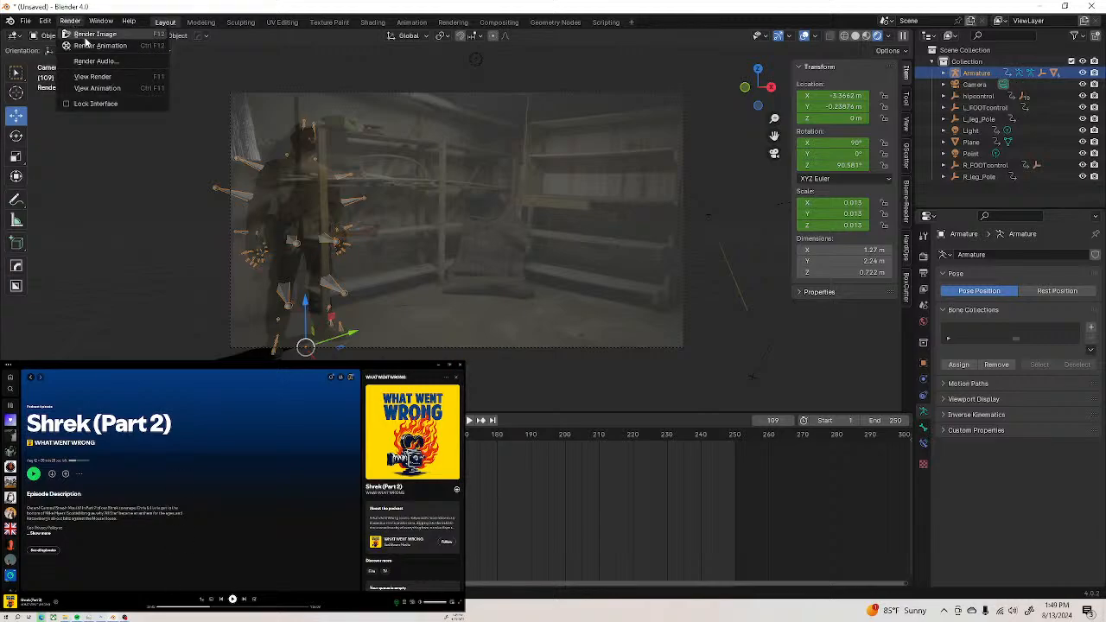
left_click(85, 37)
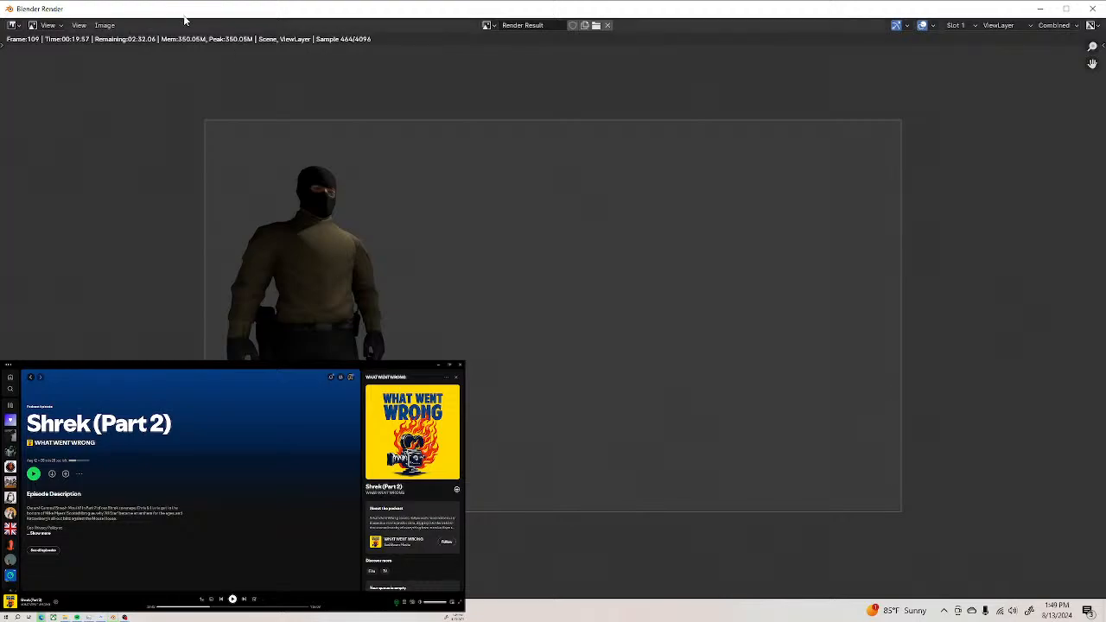
left_click(105, 25)
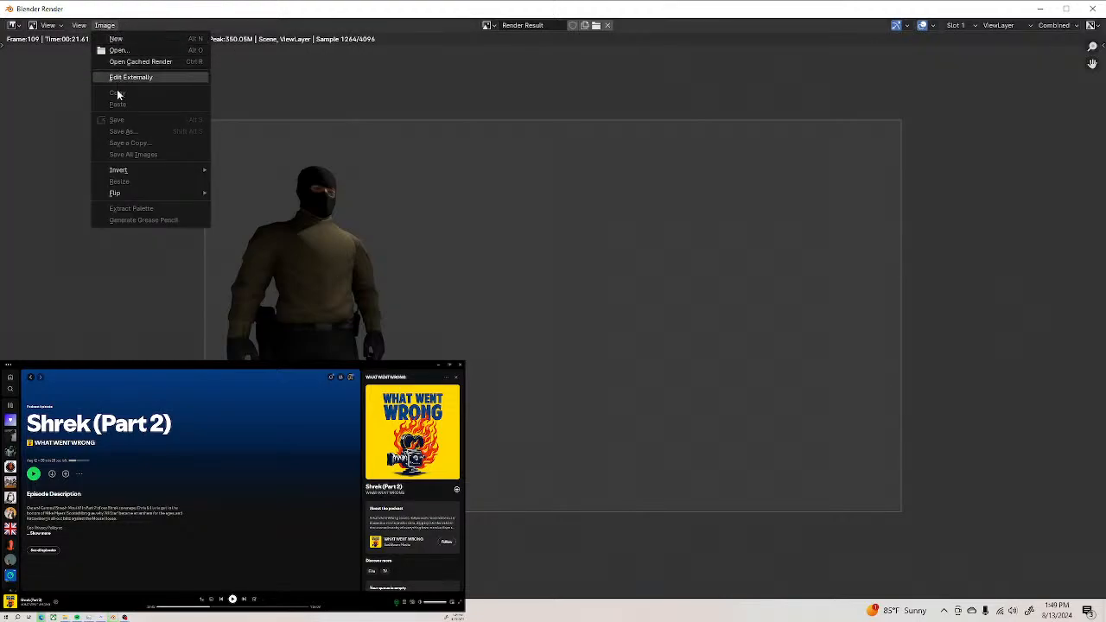